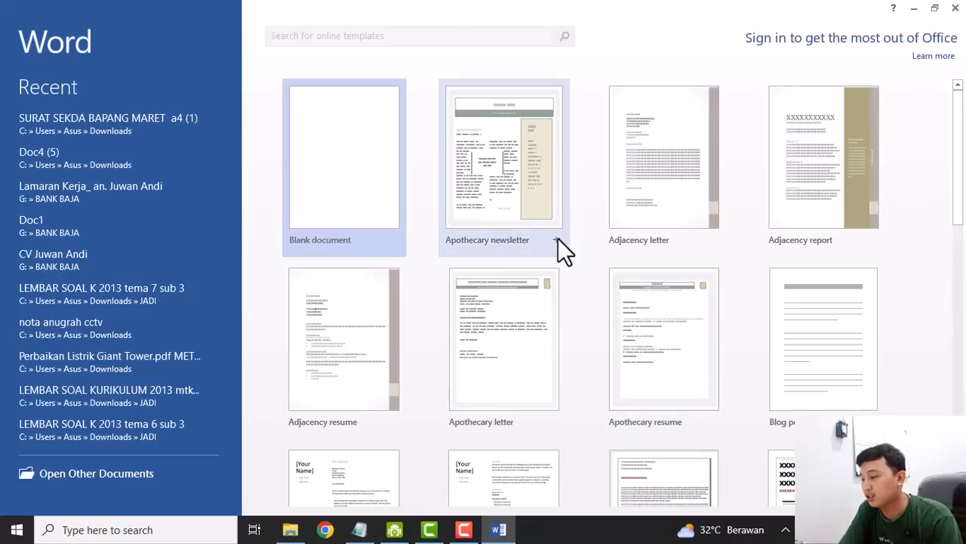
# Create a new blank document from the start screen.
pyautogui.scroll(-1, 453, 347)
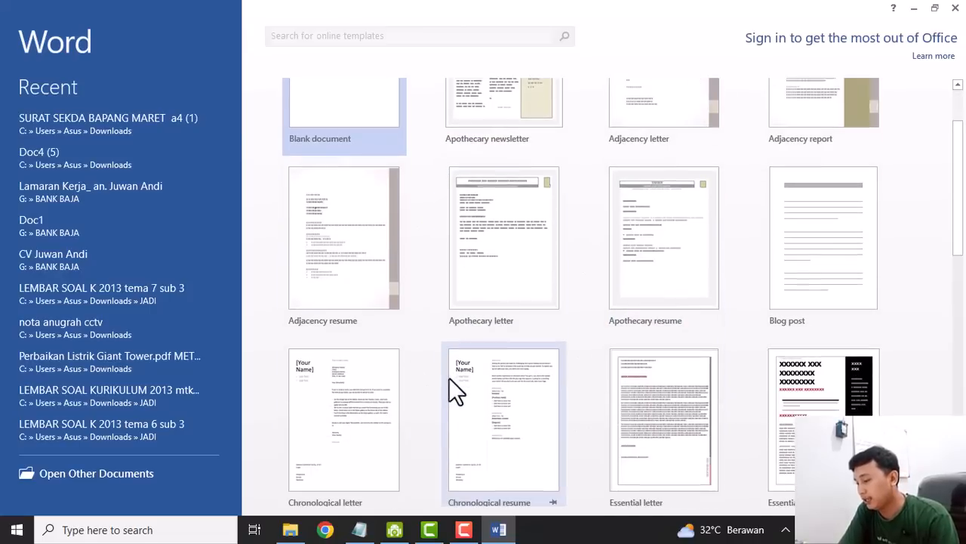
pyautogui.scroll(1, 355, 271)
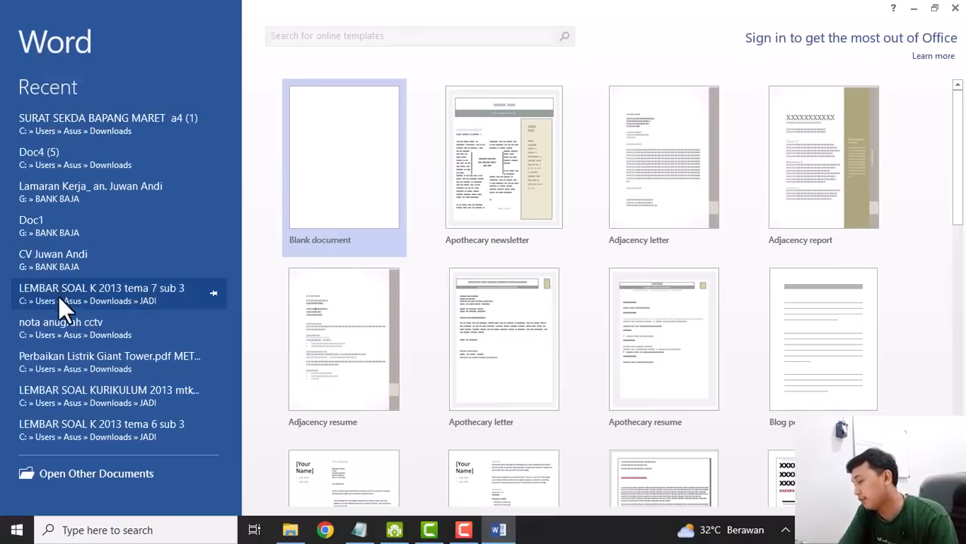
pyautogui.click(338, 128)
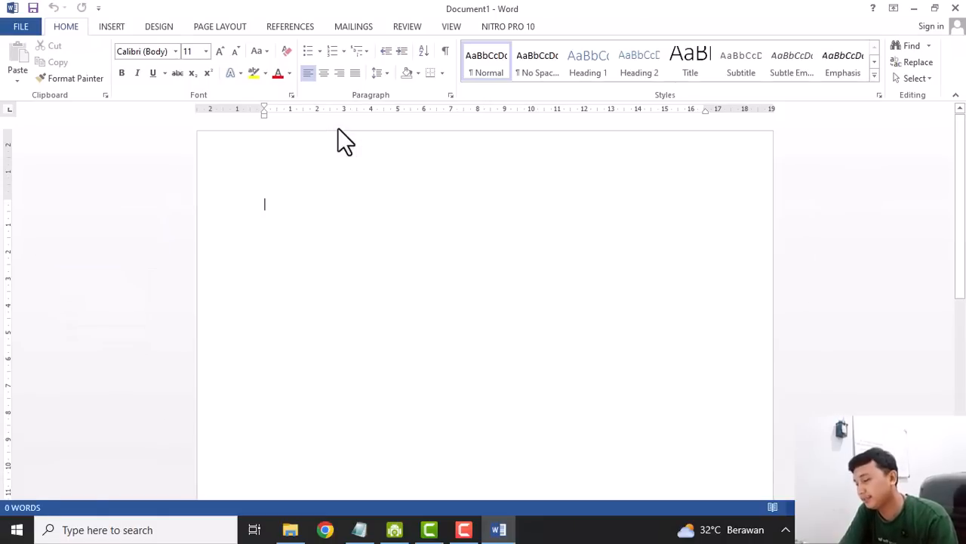
pyautogui.scroll(-2, 453, 259)
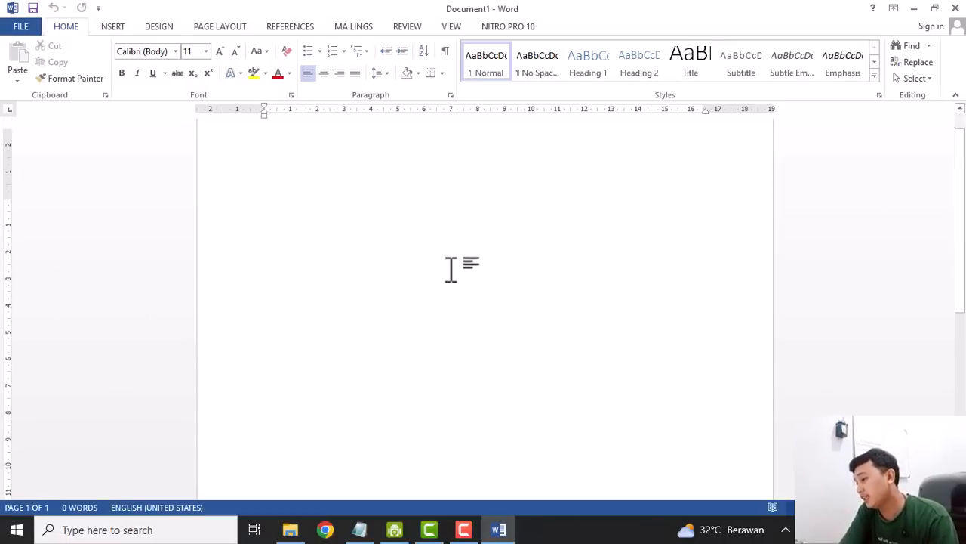
pyautogui.scroll(2, 451, 270)
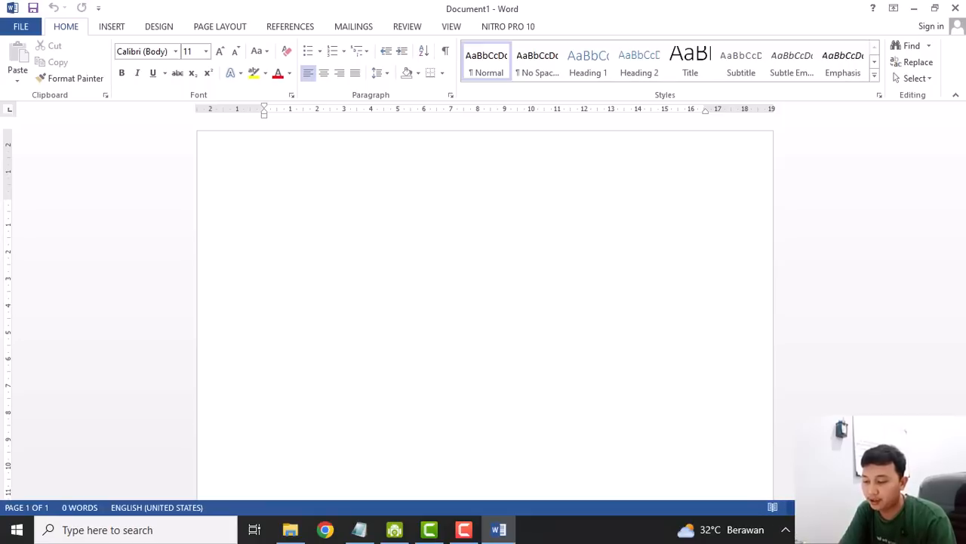
# Preview the blank document in Web Layout, Print Layout and Read Mode, and return to the normal page view.
pyautogui.click(813, 508)
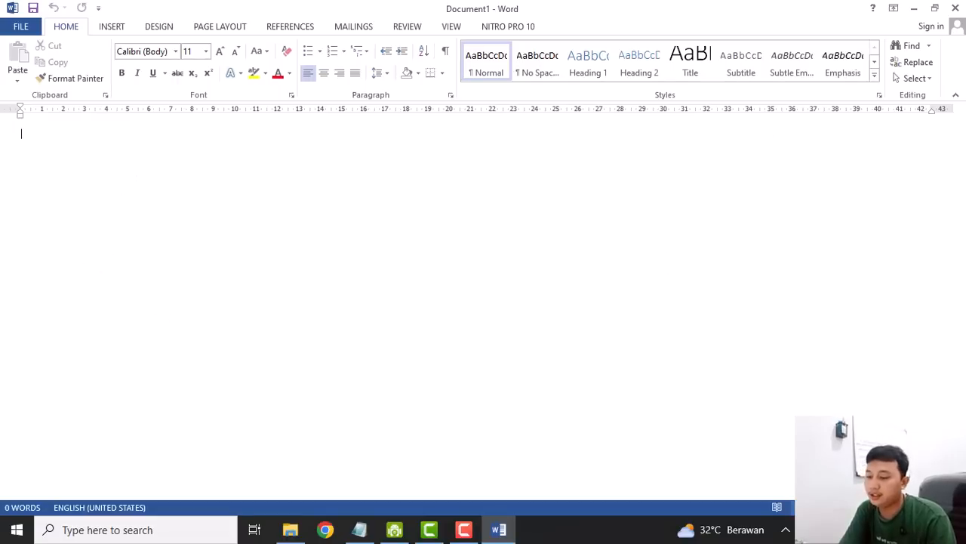
pyautogui.click(802, 507)
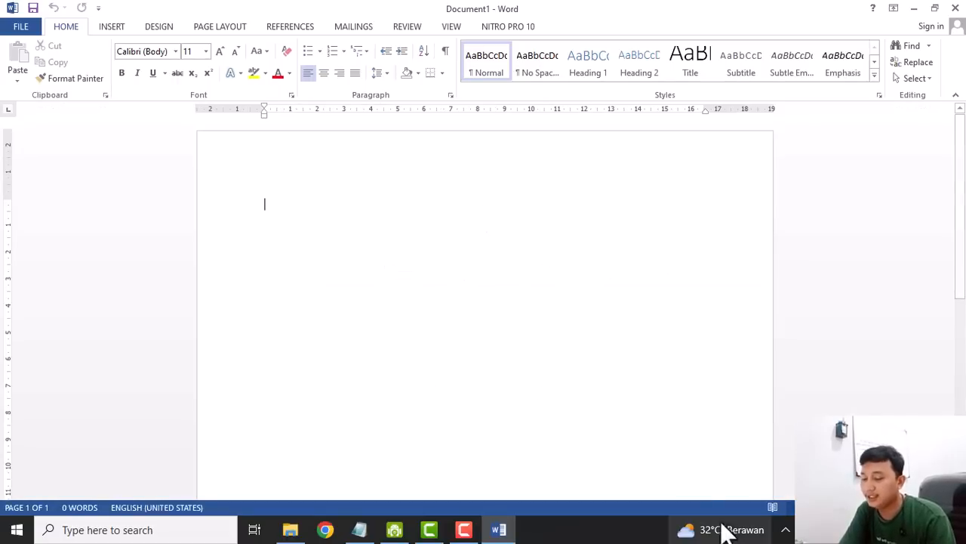
pyautogui.click(773, 508)
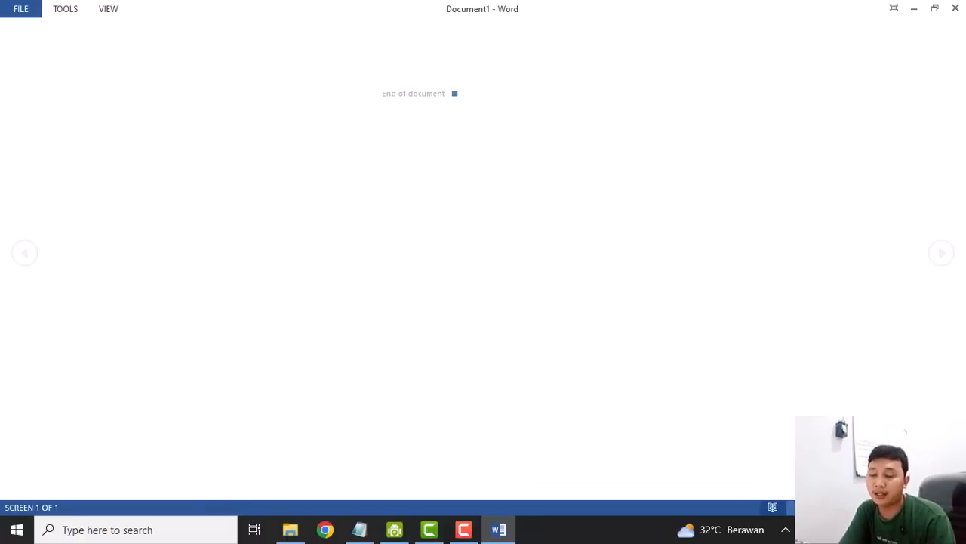
pyautogui.press('Escape')
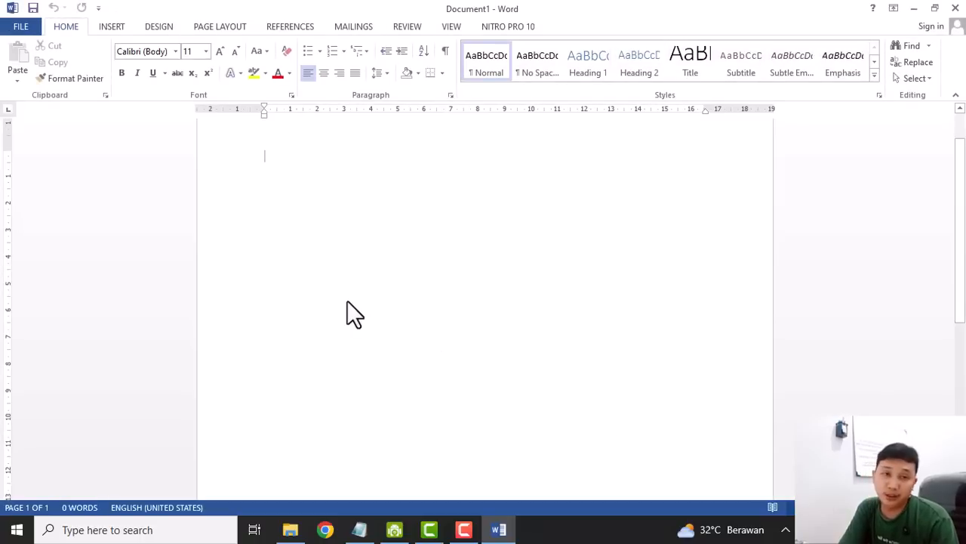
pyautogui.scroll(1, 347, 300)
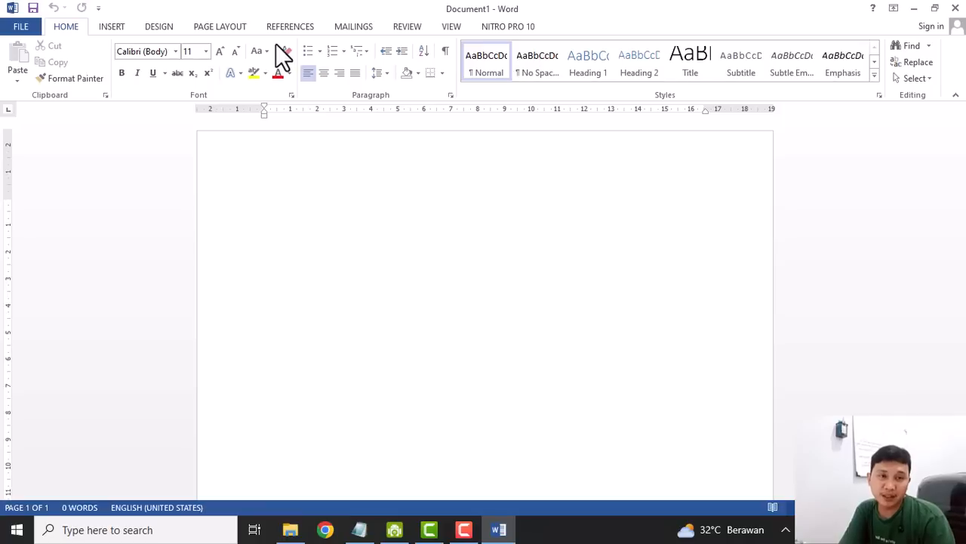
# Set the document's paper size to A4 210 x 297 mm in Page Setup.
pyautogui.click(220, 27)
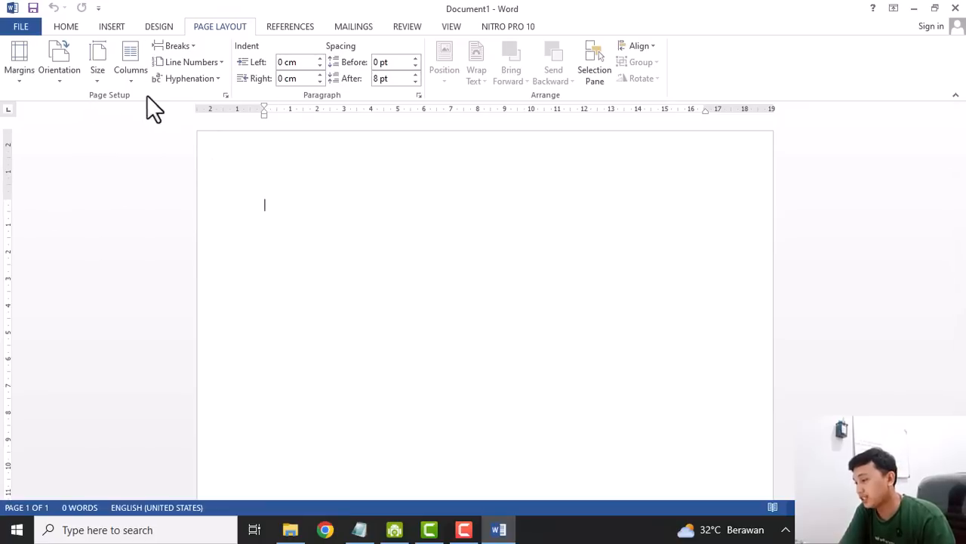
pyautogui.click(226, 97)
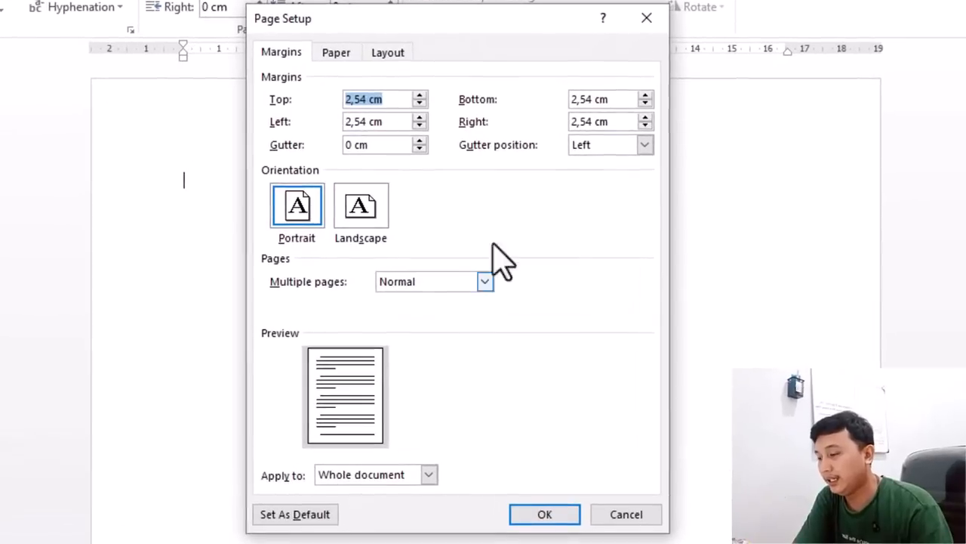
pyautogui.moveTo(422, 29); pyautogui.dragTo(908, 19)
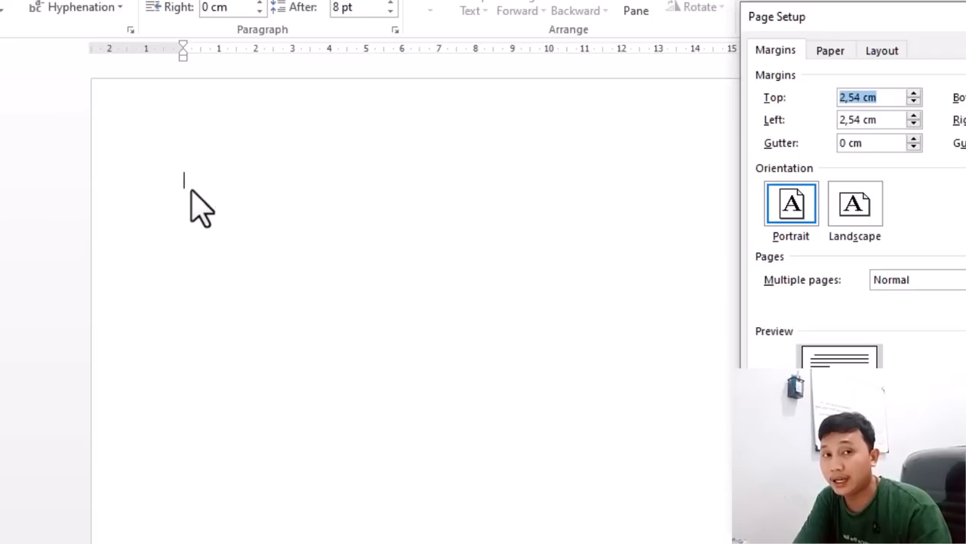
pyautogui.moveTo(853, 27); pyautogui.dragTo(520, 19)
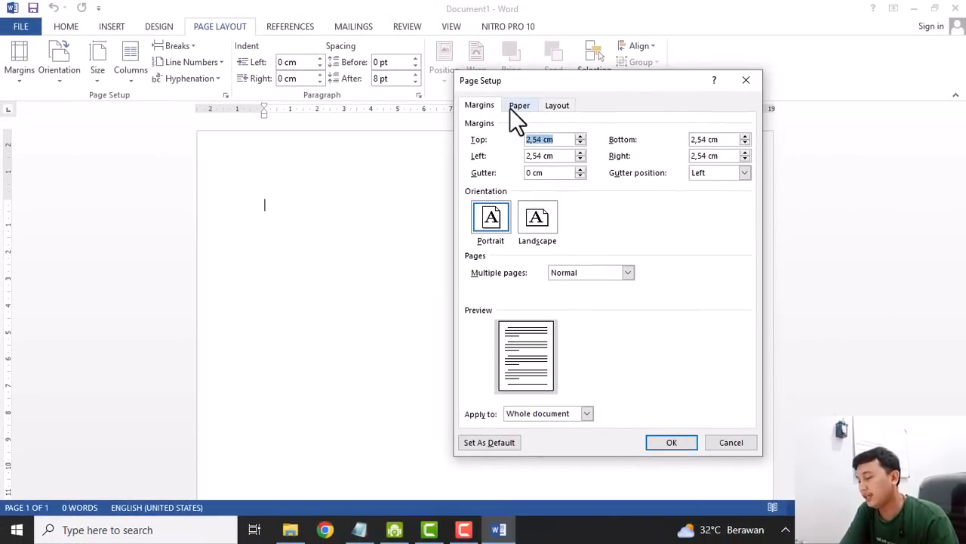
pyautogui.click(518, 106)
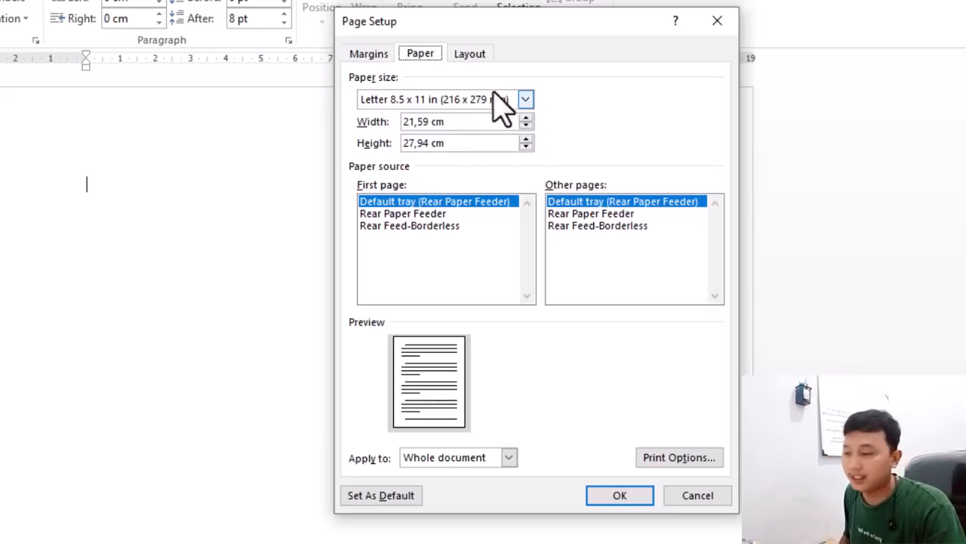
pyautogui.click(521, 97)
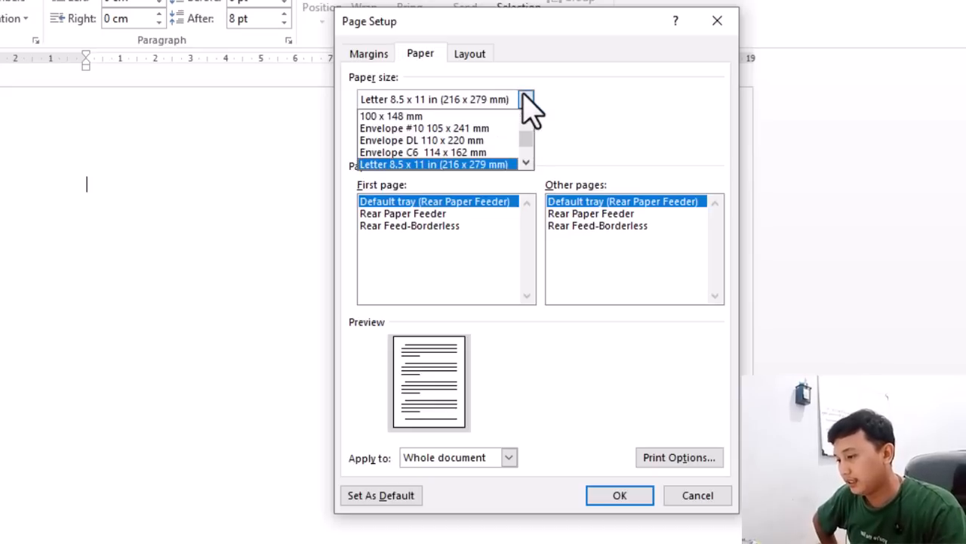
pyautogui.scroll(6, 485, 156)
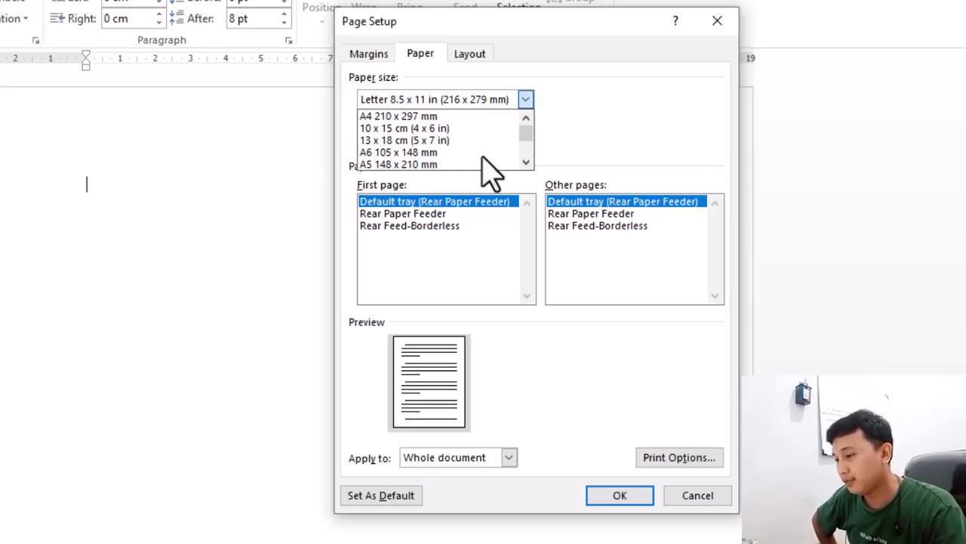
pyautogui.click(413, 117)
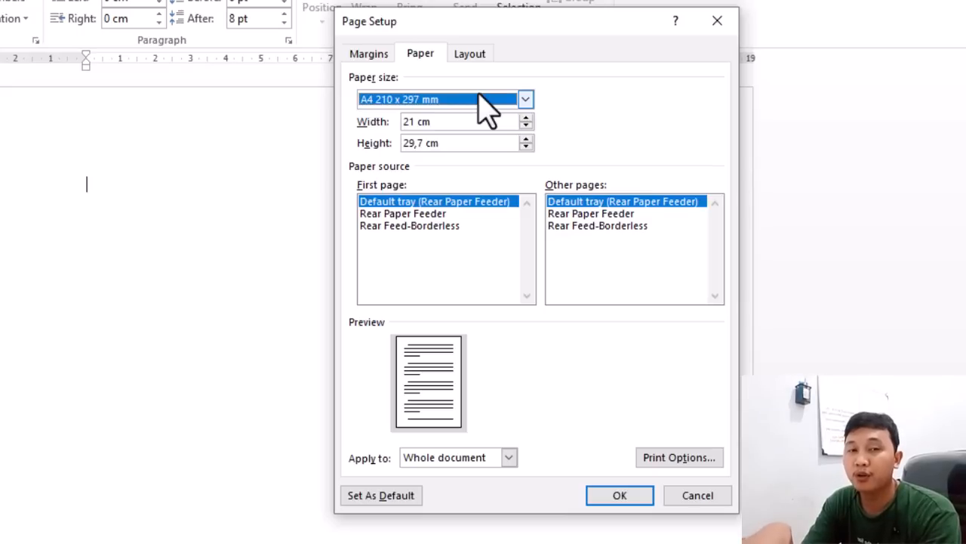
# Set the left margin to 3,54 cm and the orientation to landscape, applying the page setup to the whole document.
pyautogui.click(379, 71)
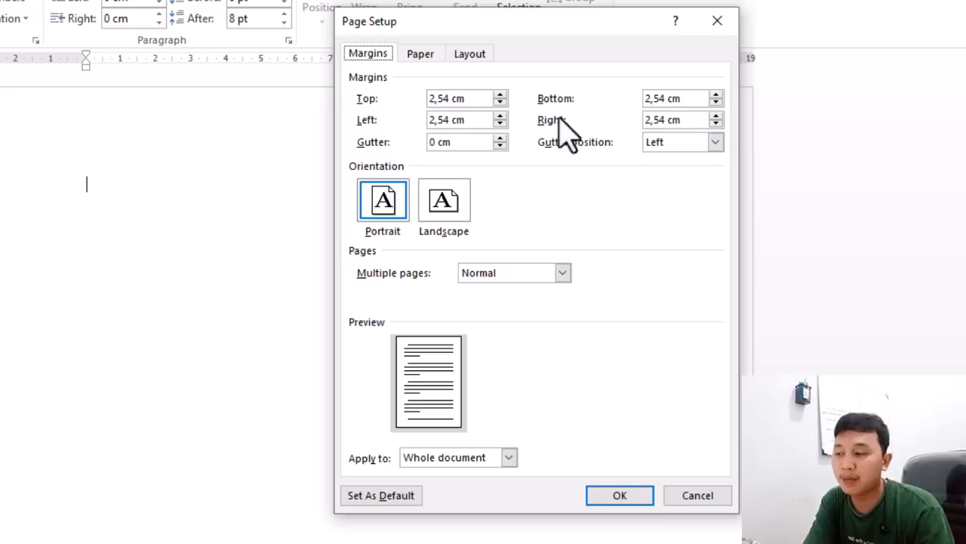
pyautogui.click(446, 122)
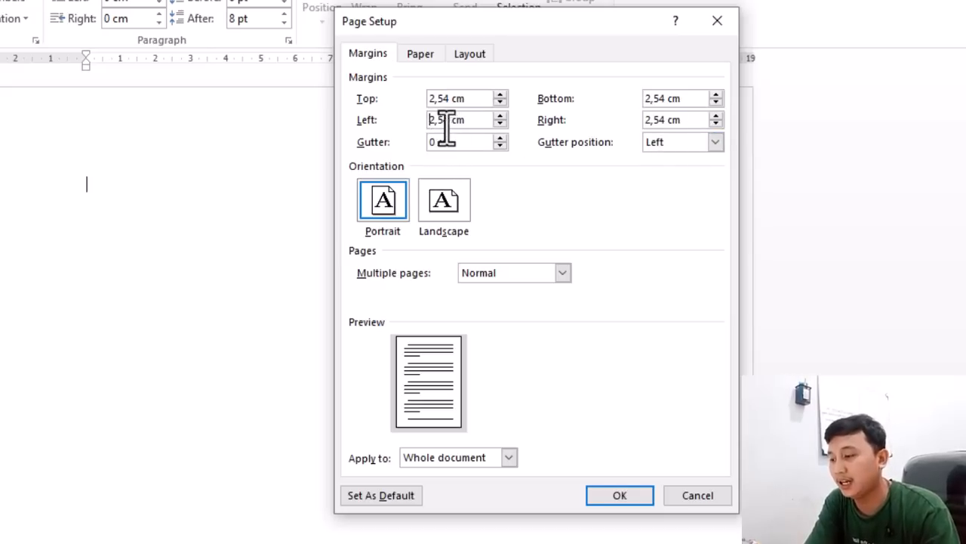
pyautogui.press('Delete')
pyautogui.press('Delete')
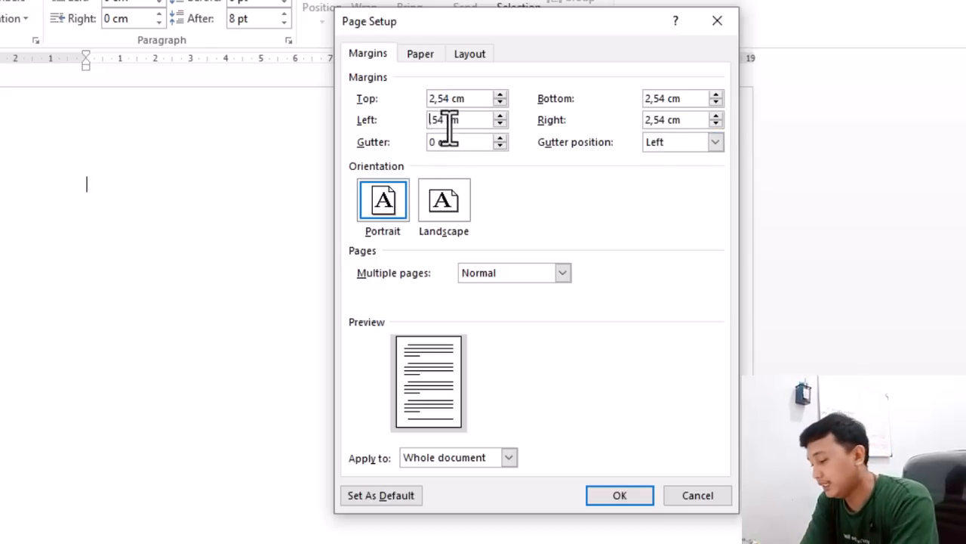
pyautogui.write('3')
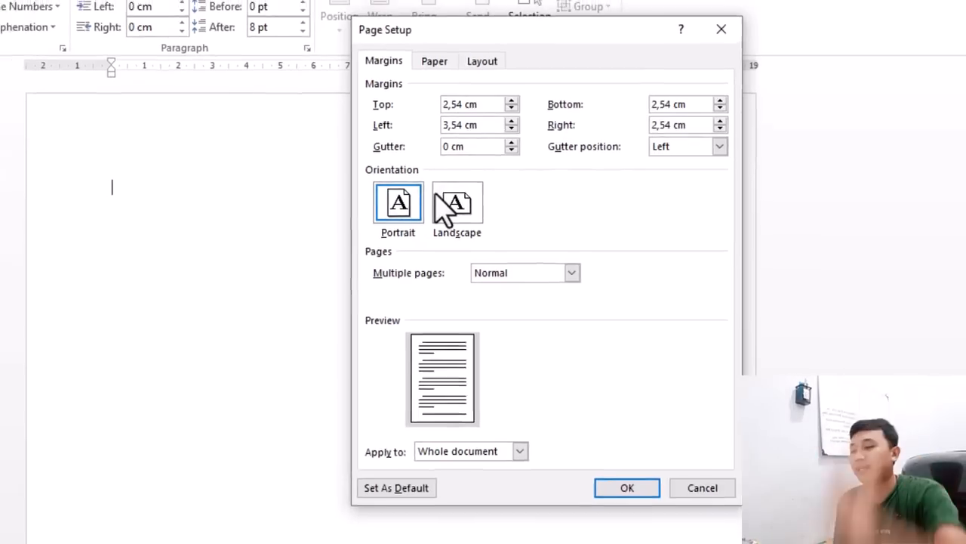
pyautogui.click(444, 202)
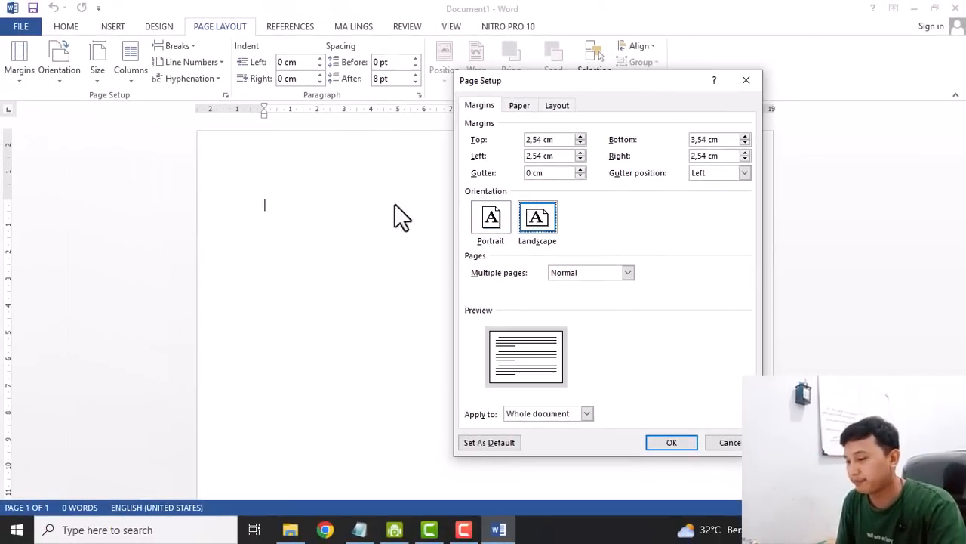
pyautogui.click(684, 445)
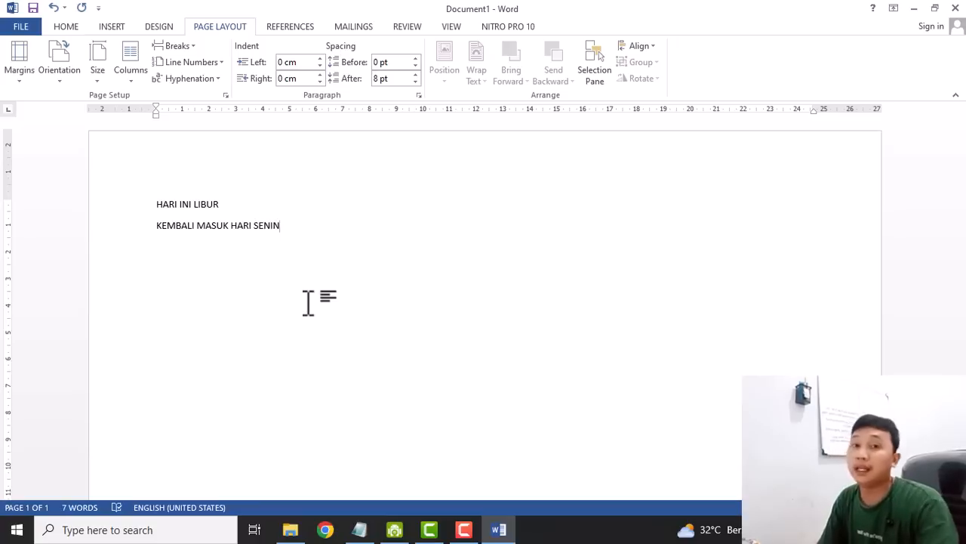
# Try centred, left, right and justified alignment on both text lines together.
pyautogui.click(67, 27)
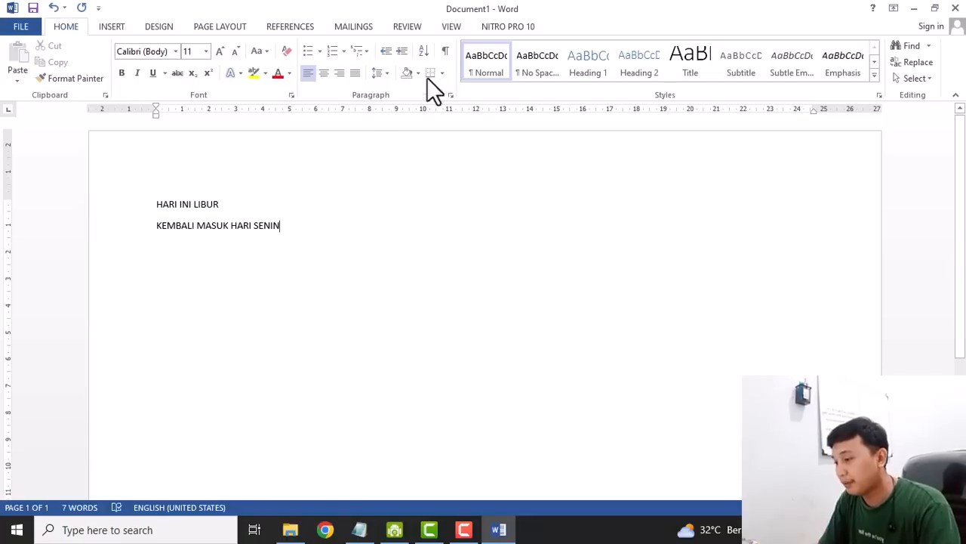
pyautogui.moveTo(300, 229); pyautogui.dragTo(146, 207)
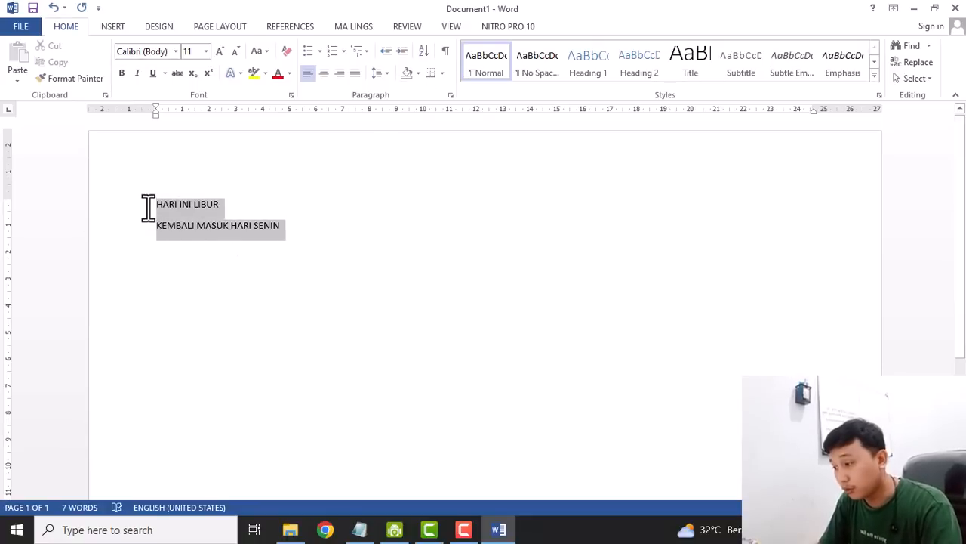
pyautogui.click(324, 74)
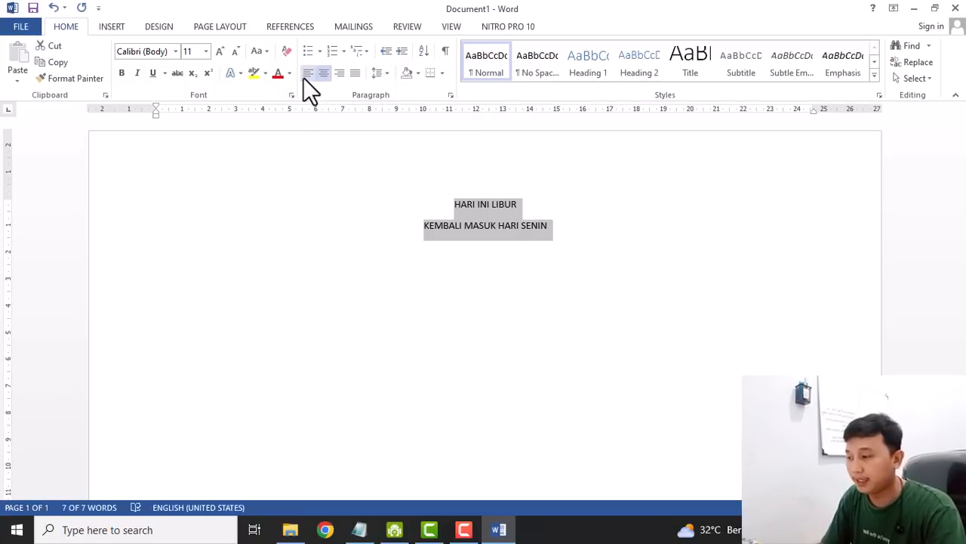
pyautogui.click(303, 77)
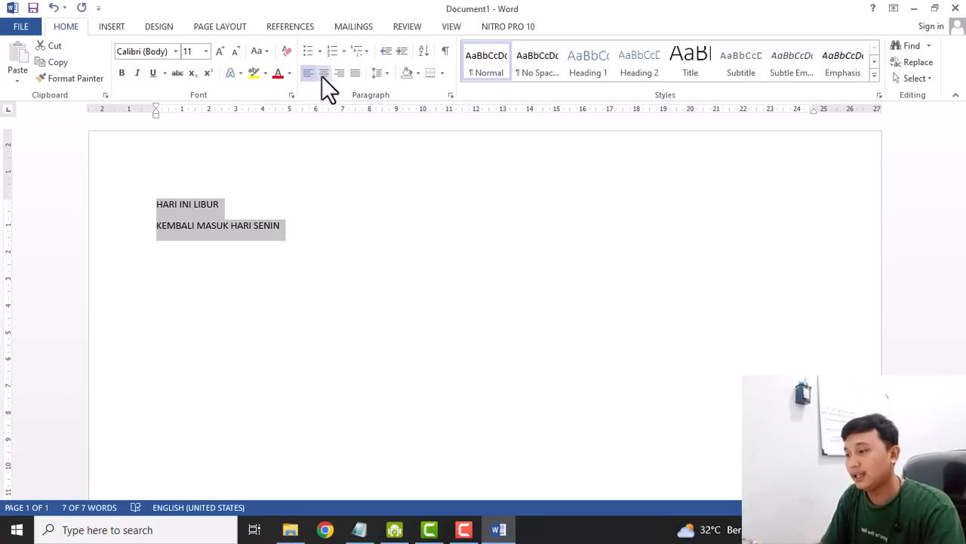
pyautogui.click(324, 73)
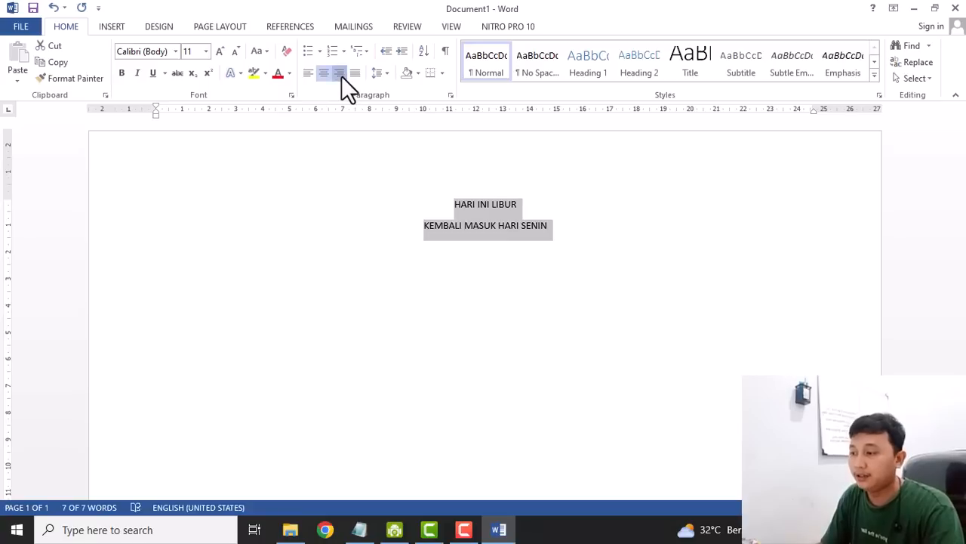
pyautogui.click(341, 75)
pyautogui.click(355, 74)
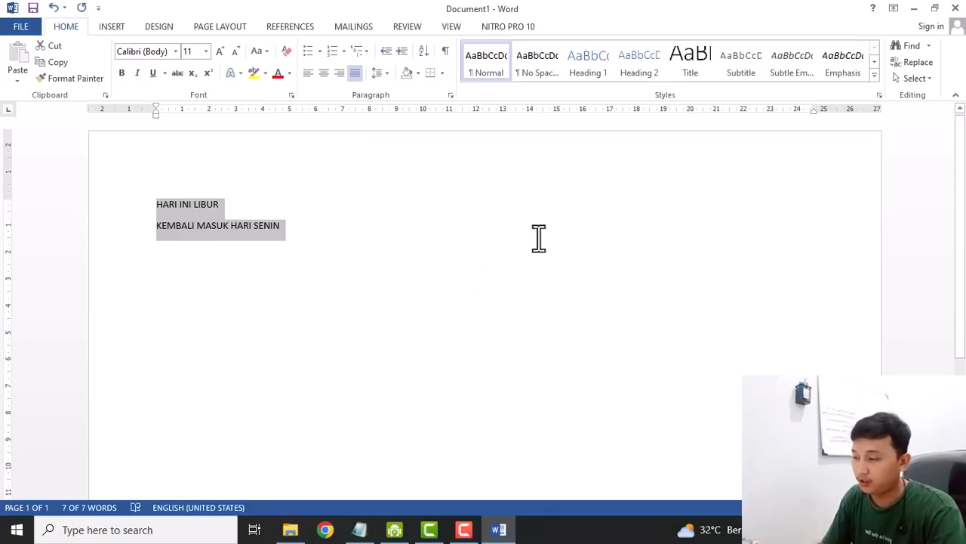
# Centre the line "HARI INI LIBUR" and the line "KEMBALI MASUK HARI SENIN" individually.
pyautogui.click(800, 202)
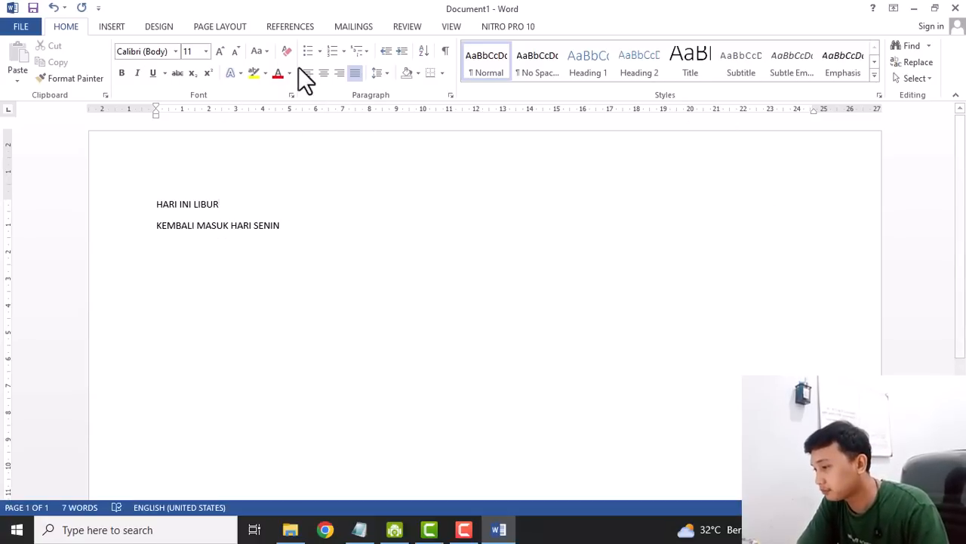
pyautogui.click(323, 73)
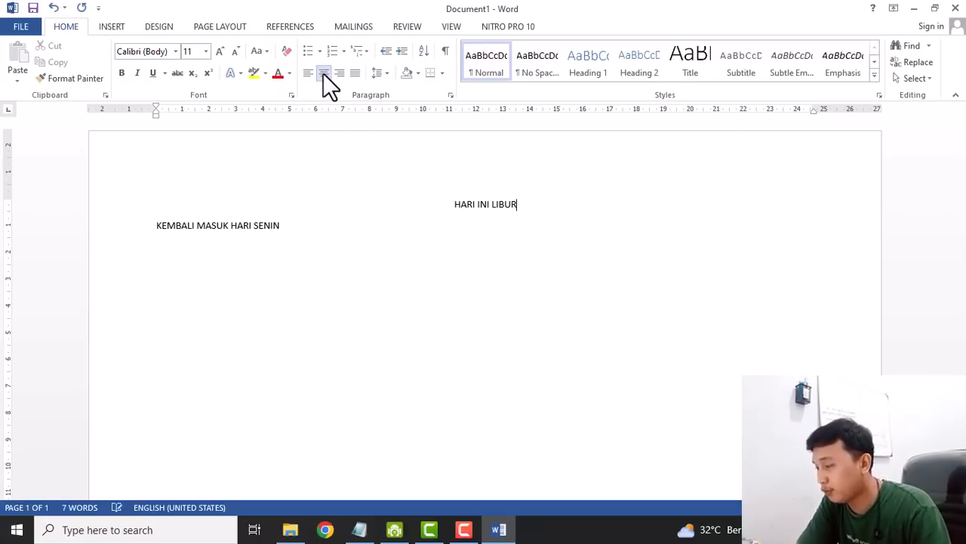
pyautogui.moveTo(332, 231); pyautogui.dragTo(112, 224)
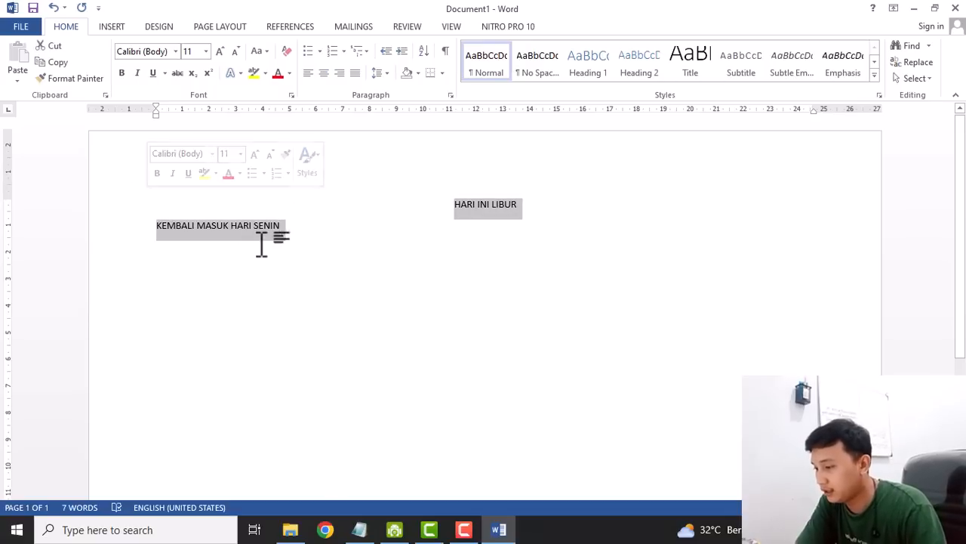
pyautogui.click(288, 230)
pyautogui.hotkey('ctrl', 'j')
pyautogui.tripleClick(179, 224)
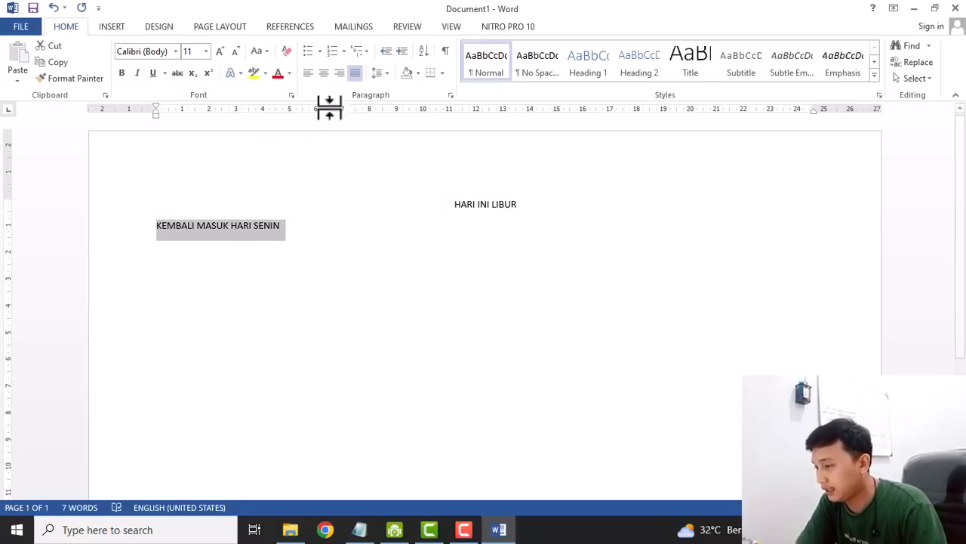
pyautogui.click(324, 74)
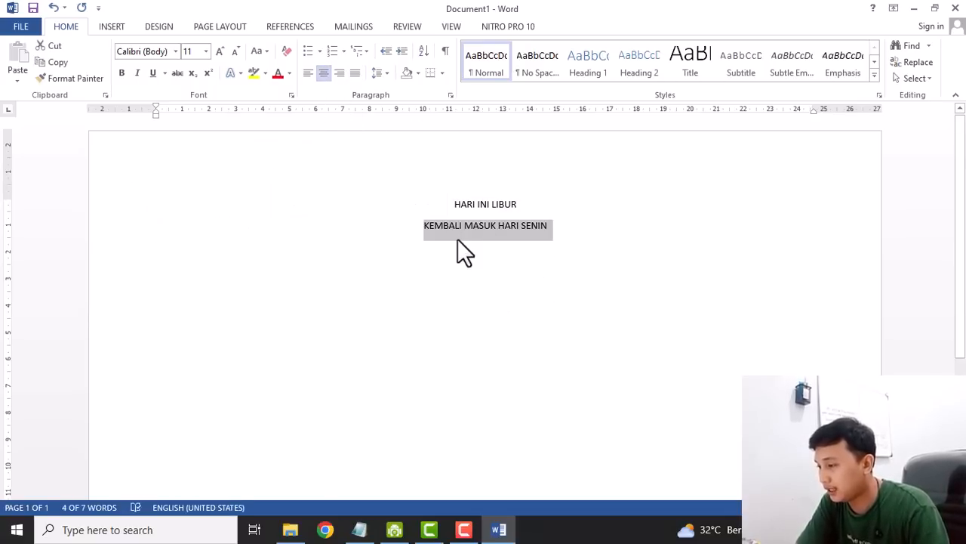
# Select both text lines and set their font size to 72.
pyautogui.moveTo(892, 508); pyautogui.dragTo(879, 507)
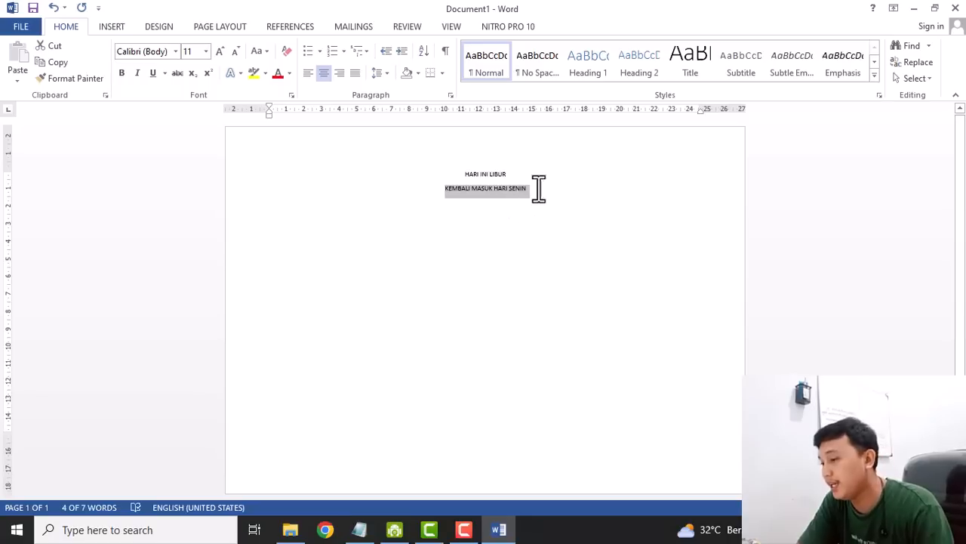
pyautogui.moveTo(542, 191); pyautogui.dragTo(461, 172)
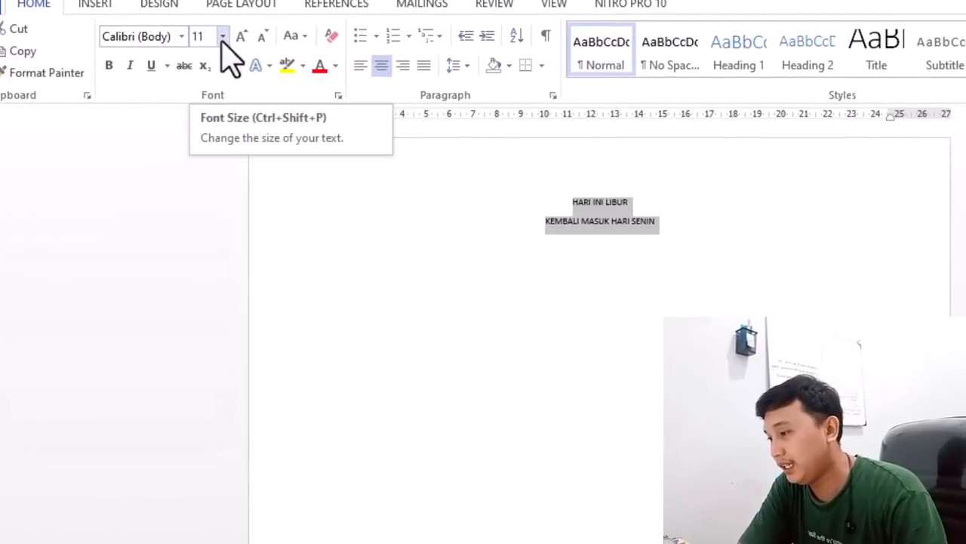
pyautogui.click(222, 38)
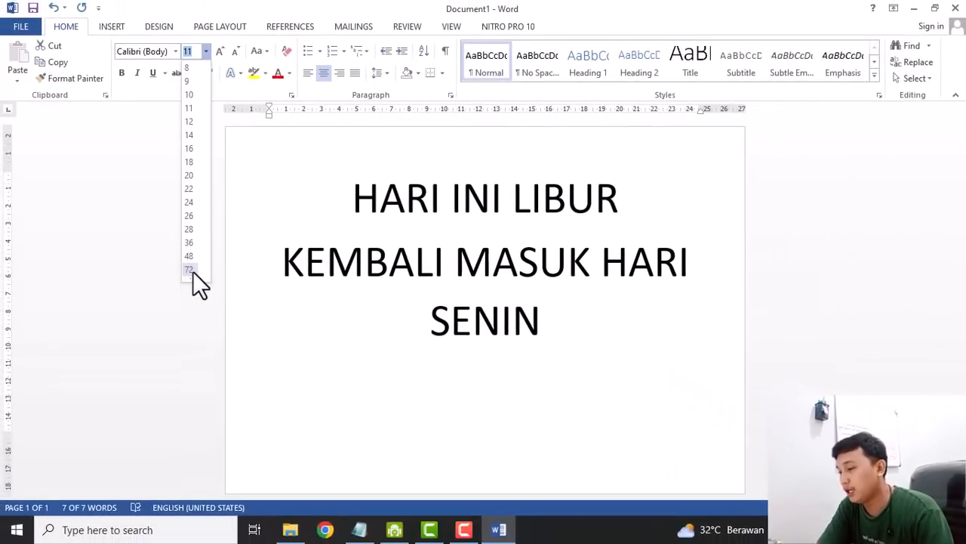
pyautogui.click(193, 271)
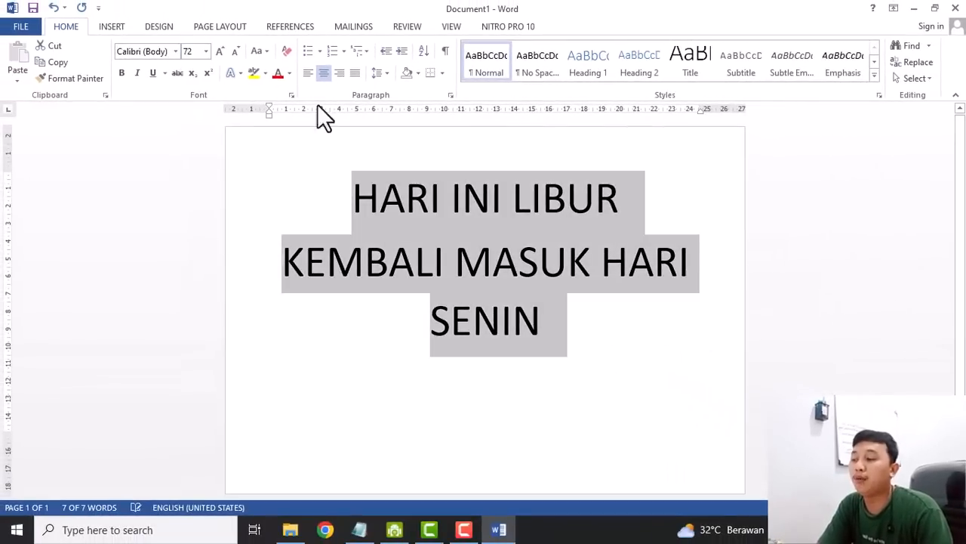
# Set the font size of both text lines to 100, a value beyond the preset sizes.
pyautogui.click(192, 51)
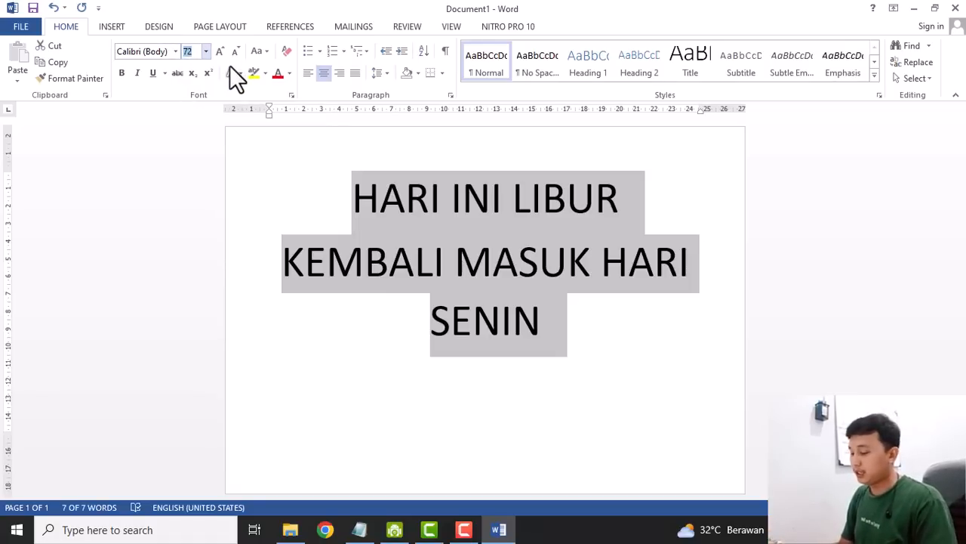
pyautogui.write('100')
pyautogui.press('Return')
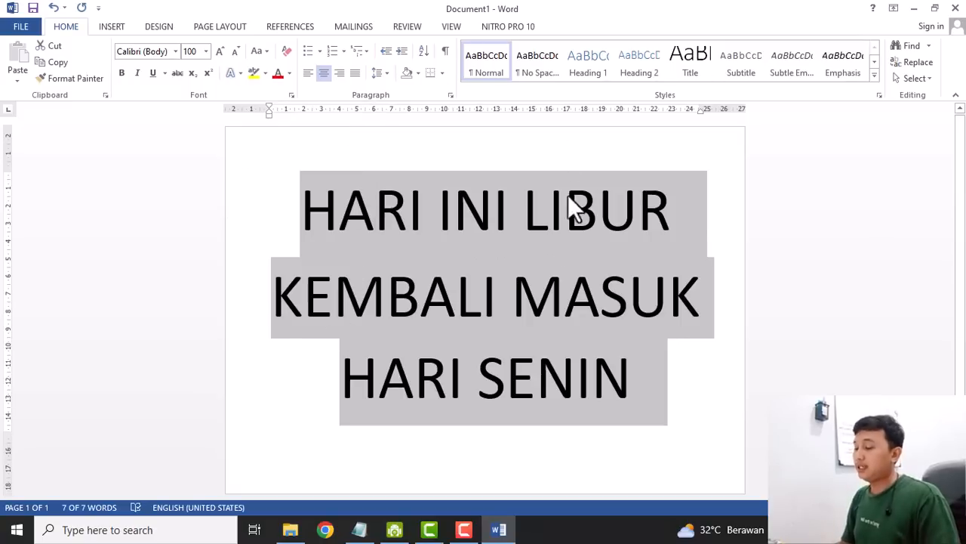
pyautogui.click(205, 51)
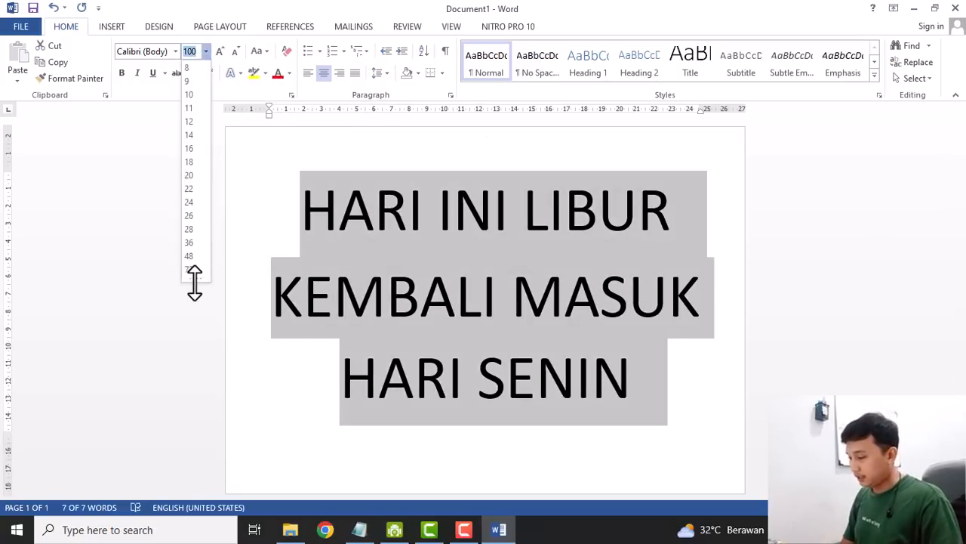
pyautogui.click(280, 2)
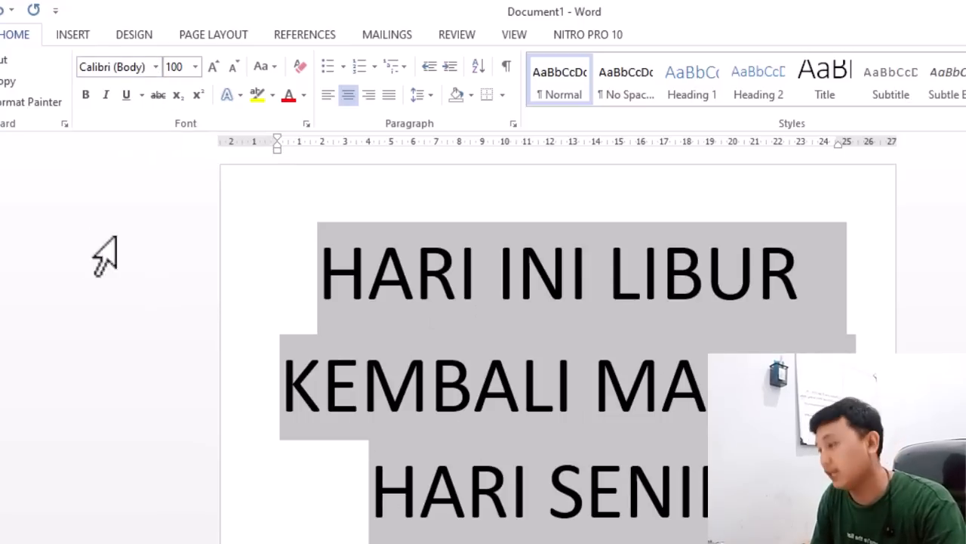
# Try the Berlin Sans FB Demi font on both text lines, followed by Matura MT Script Capitals.
pyautogui.click(155, 67)
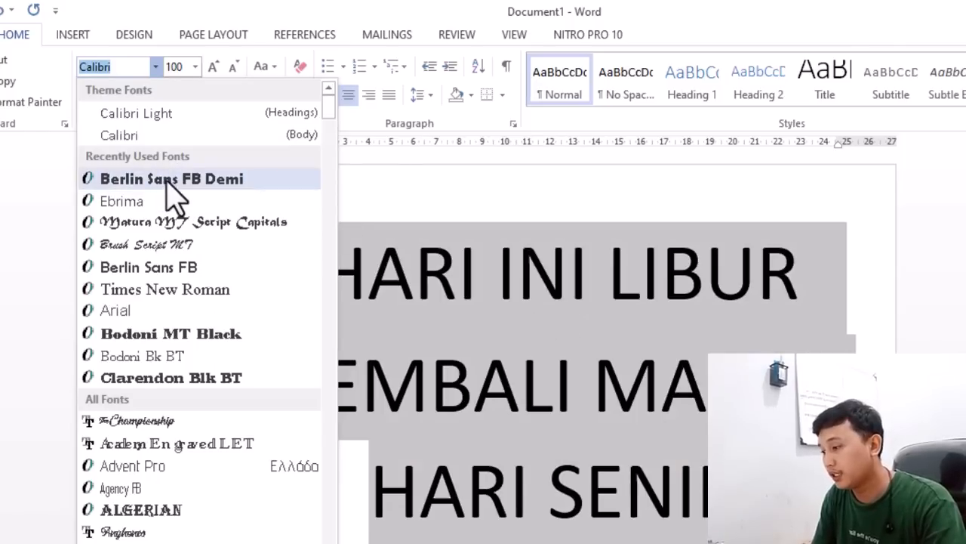
pyautogui.click(169, 185)
pyautogui.click(155, 67)
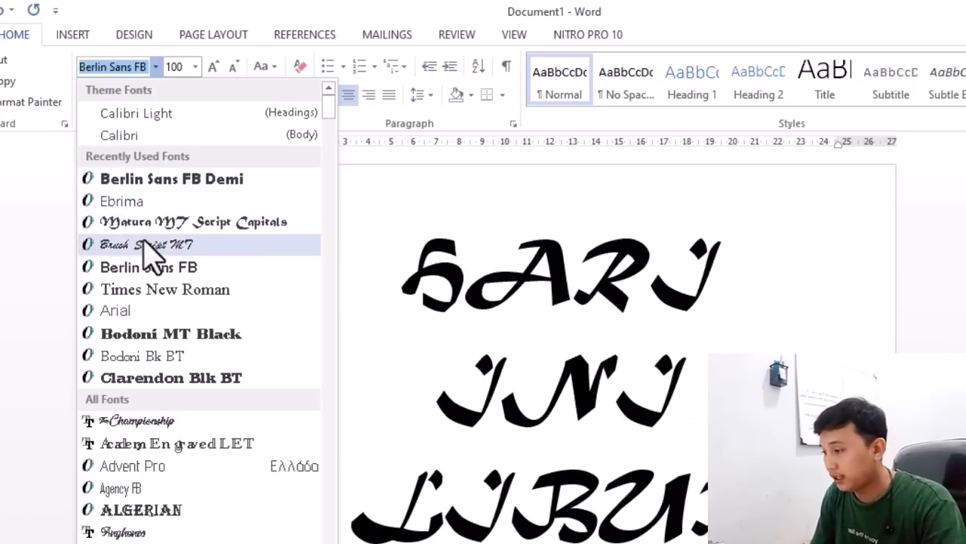
pyautogui.click(204, 223)
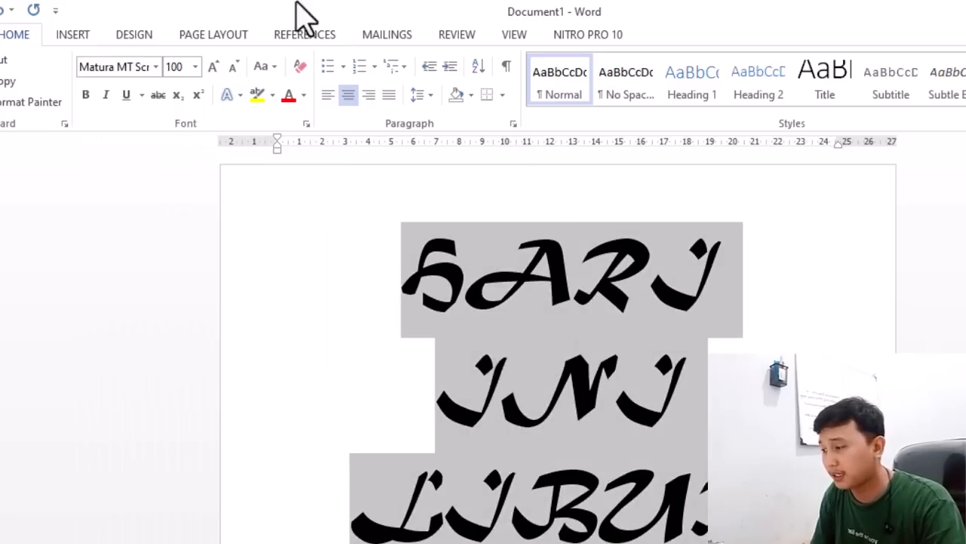
# Browse through the full font list and apply News706 BT to both text lines.
pyautogui.click(155, 66)
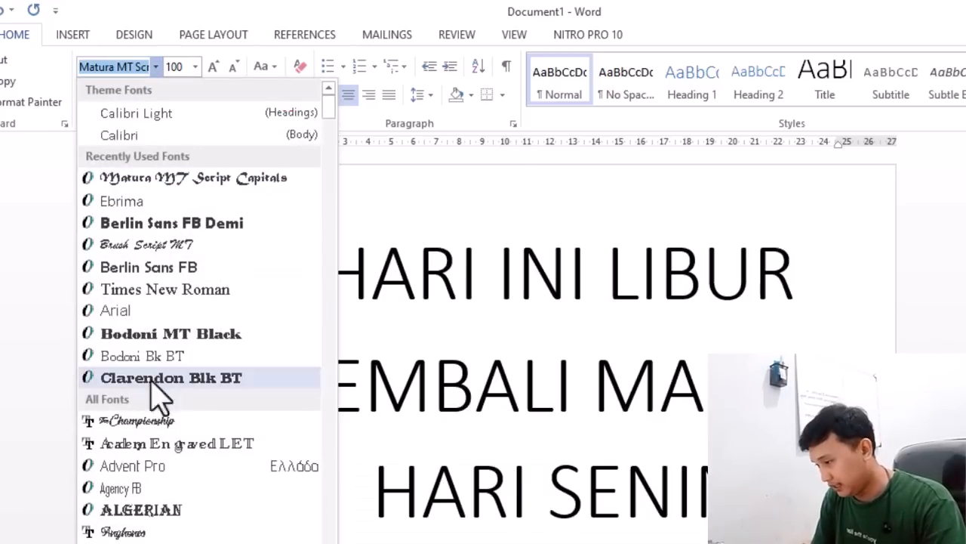
pyautogui.scroll(-2, 160, 422)
pyautogui.scroll(-7, 162, 453)
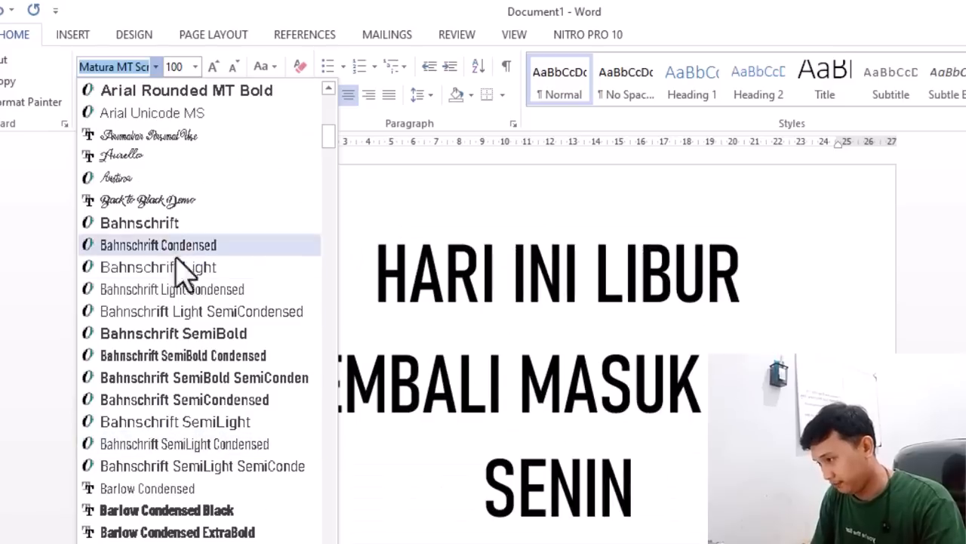
pyautogui.scroll(-5, 189, 332)
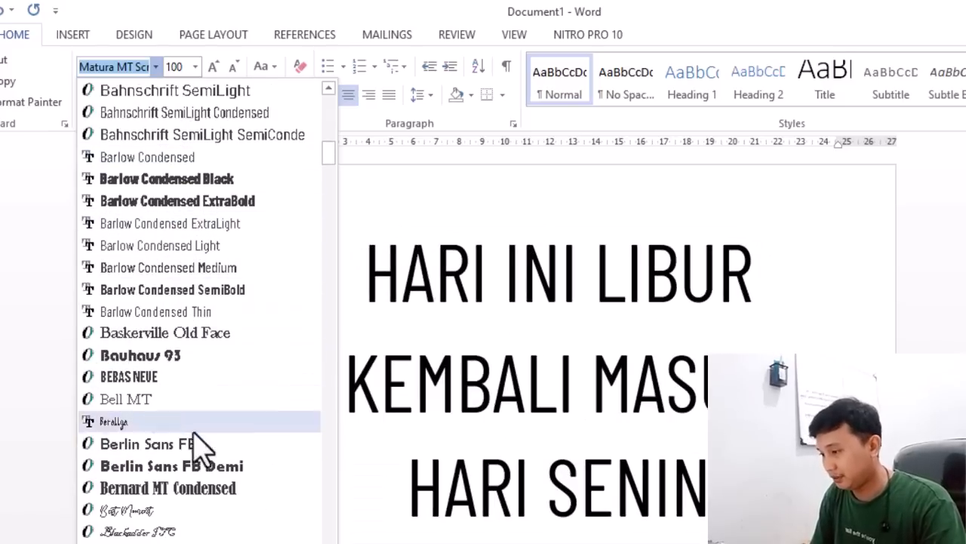
pyautogui.scroll(-20, 200, 340)
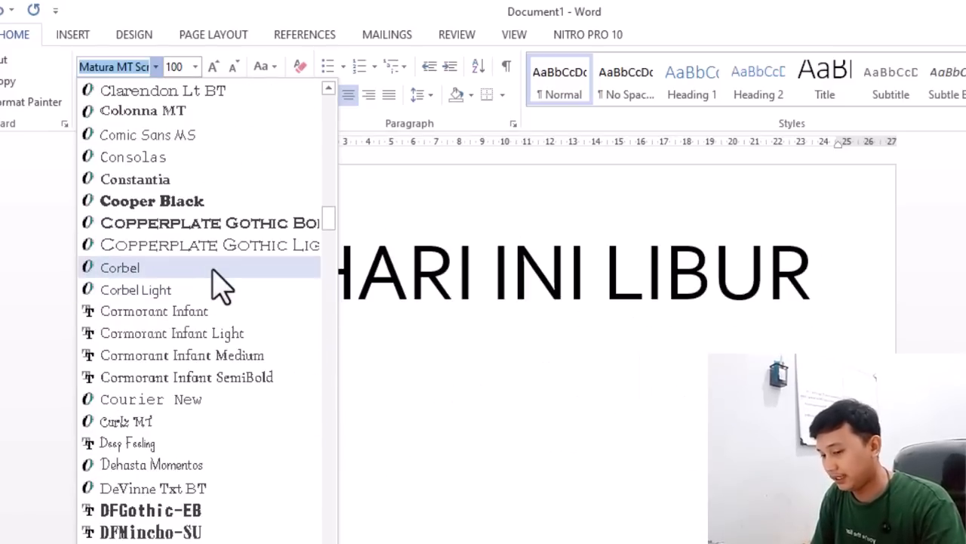
pyautogui.scroll(-20, 219, 279)
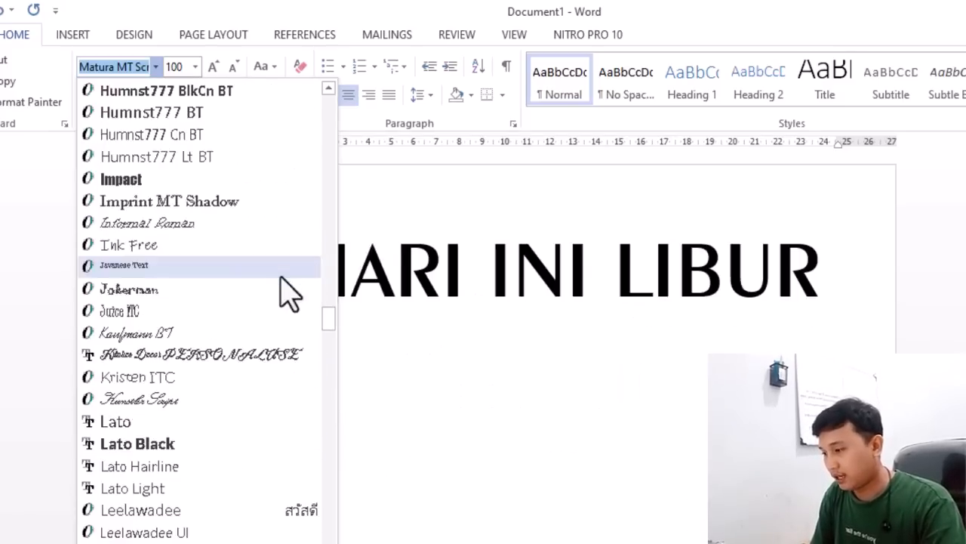
pyautogui.scroll(-15, 239, 317)
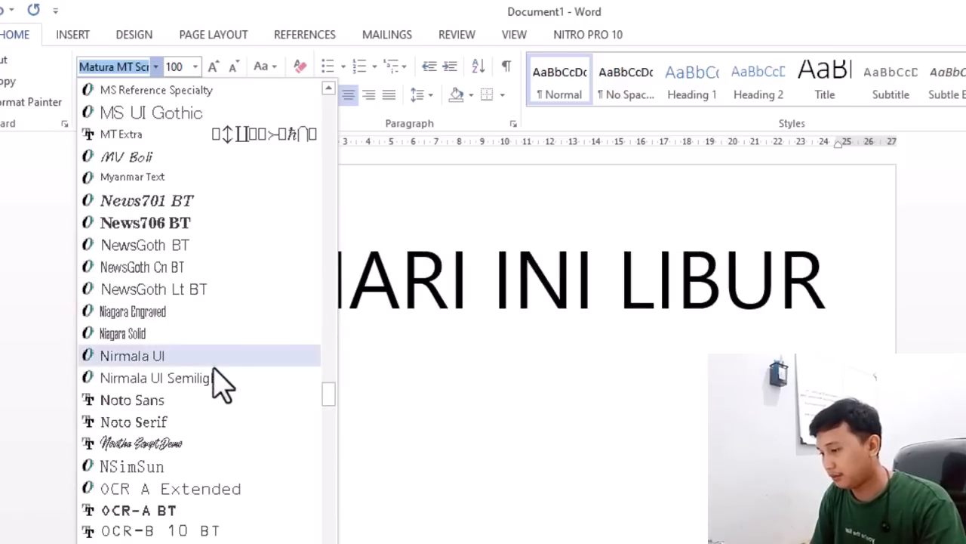
pyautogui.click(214, 226)
pyautogui.scroll(-5, 431, 423)
pyautogui.scroll(1, 486, 408)
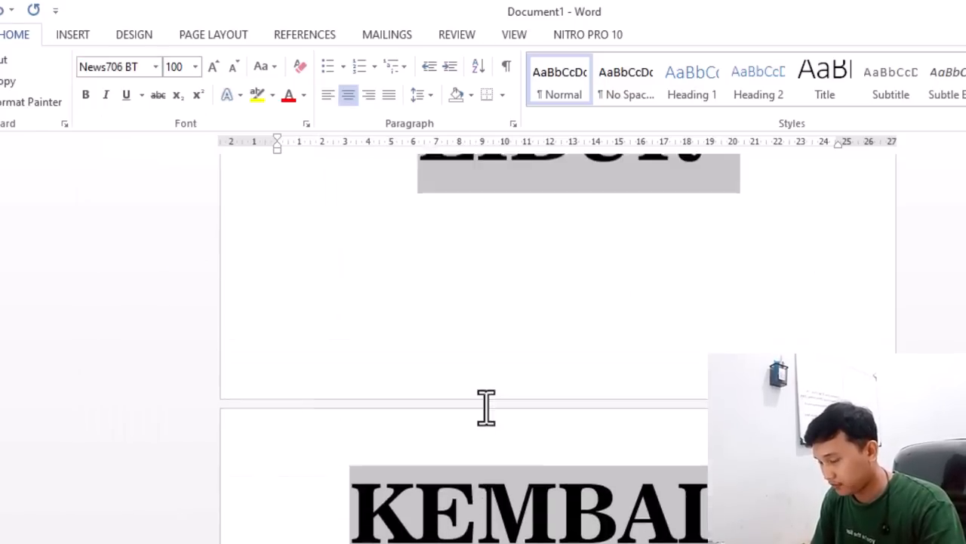
pyautogui.scroll(3, 498, 396)
pyautogui.scroll(-2, 561, 388)
pyautogui.scroll(1, 561, 388)
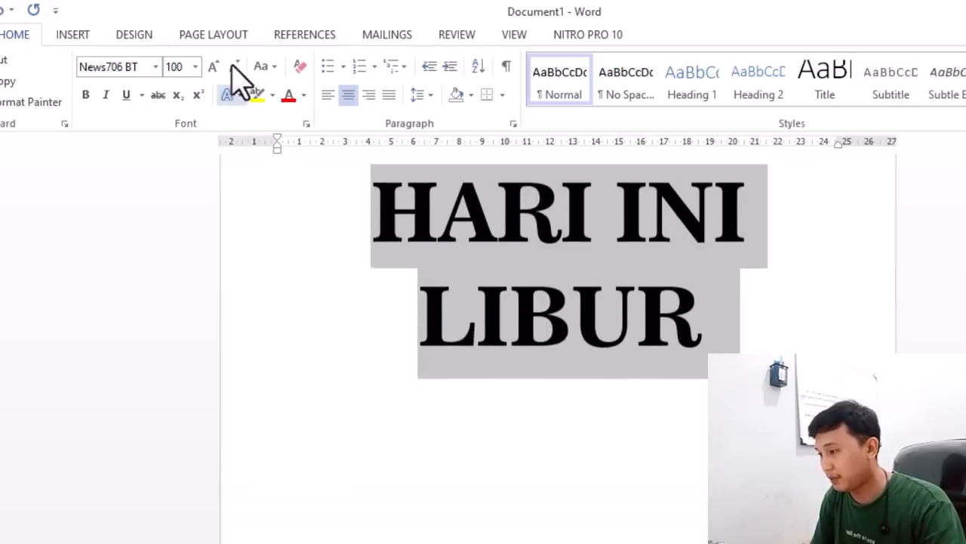
# Try font size 48 on both lines, set it to 72, and insert an empty line above "HARI INI LIBUR".
pyautogui.click(195, 67)
pyautogui.click(175, 331)
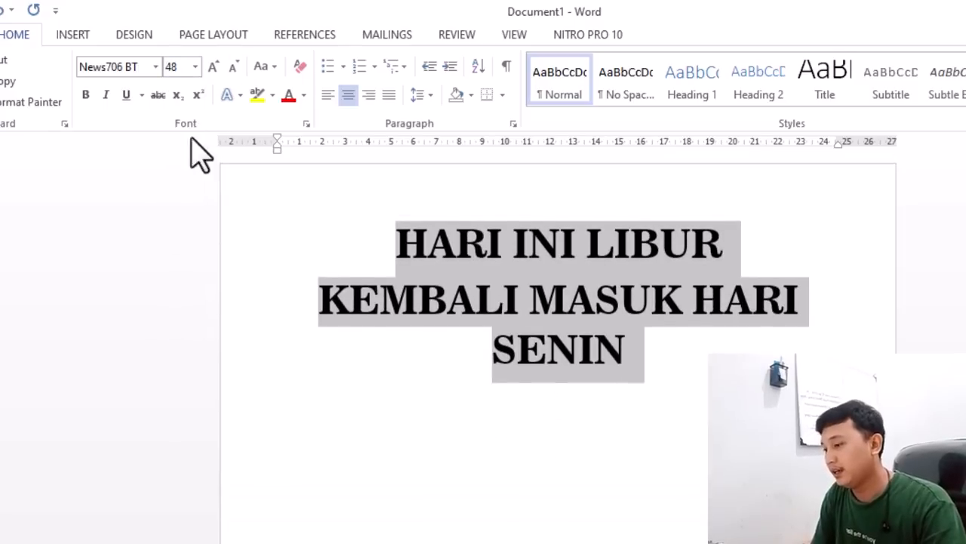
pyautogui.click(195, 67)
pyautogui.click(173, 353)
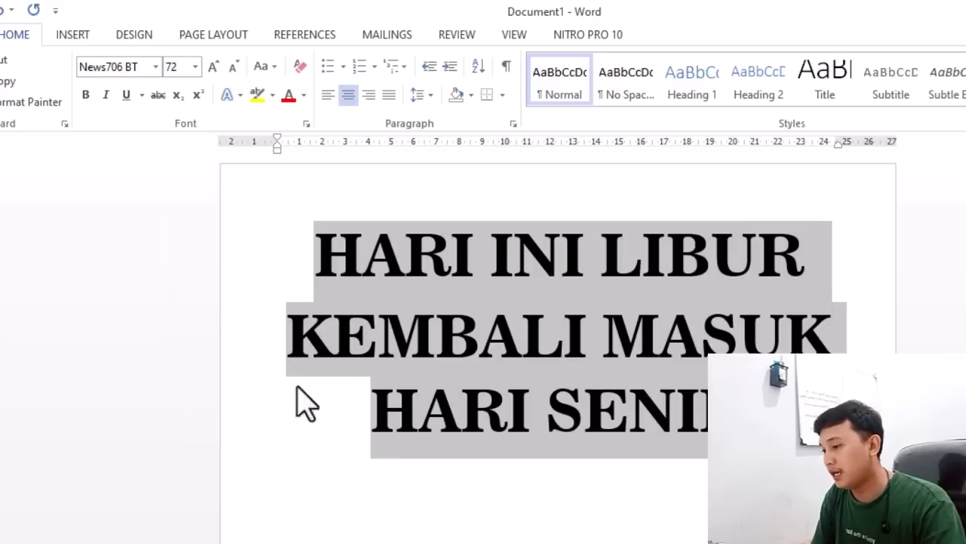
pyautogui.click(318, 241)
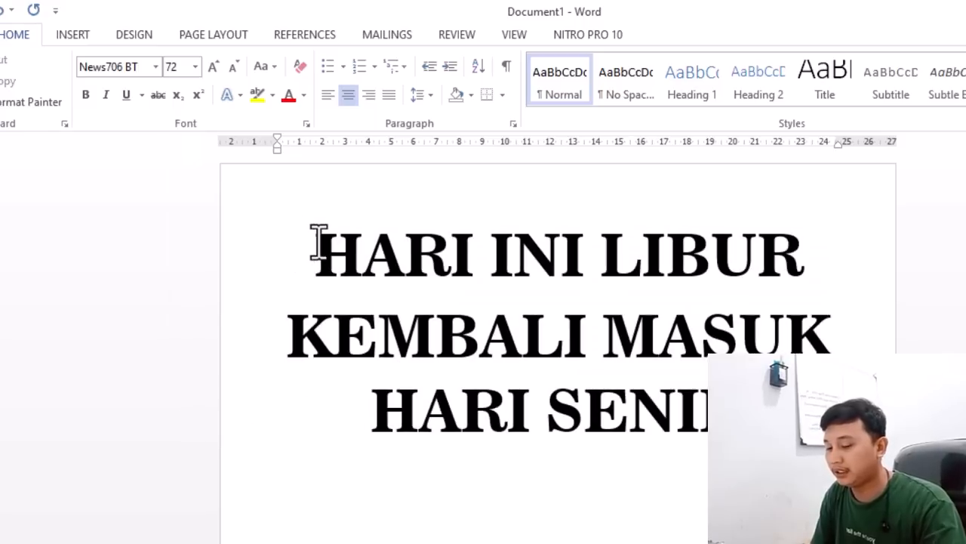
pyautogui.press('Return')
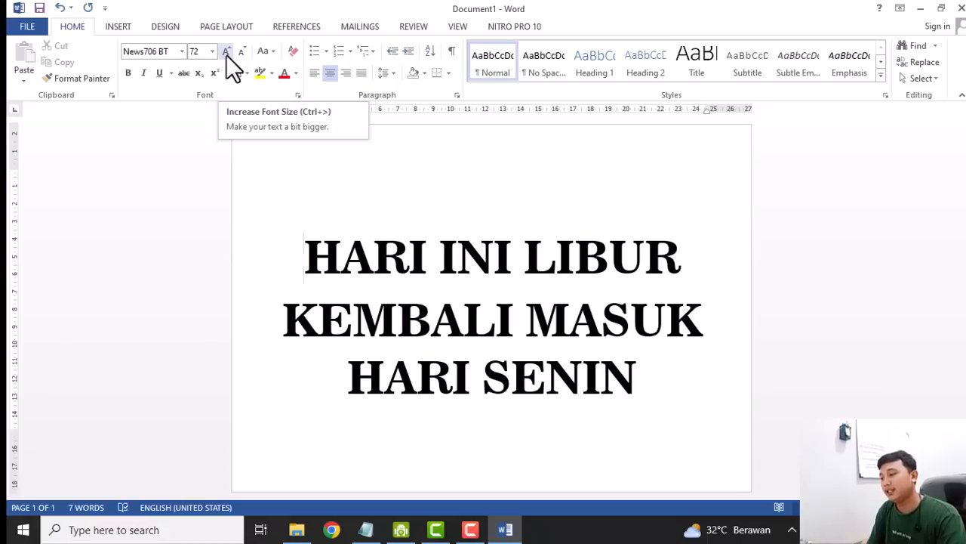
# Select both text lines and increase their font size in increments from 72 through 80 and 90 to 100.
pyautogui.moveTo(656, 388); pyautogui.dragTo(326, 275)
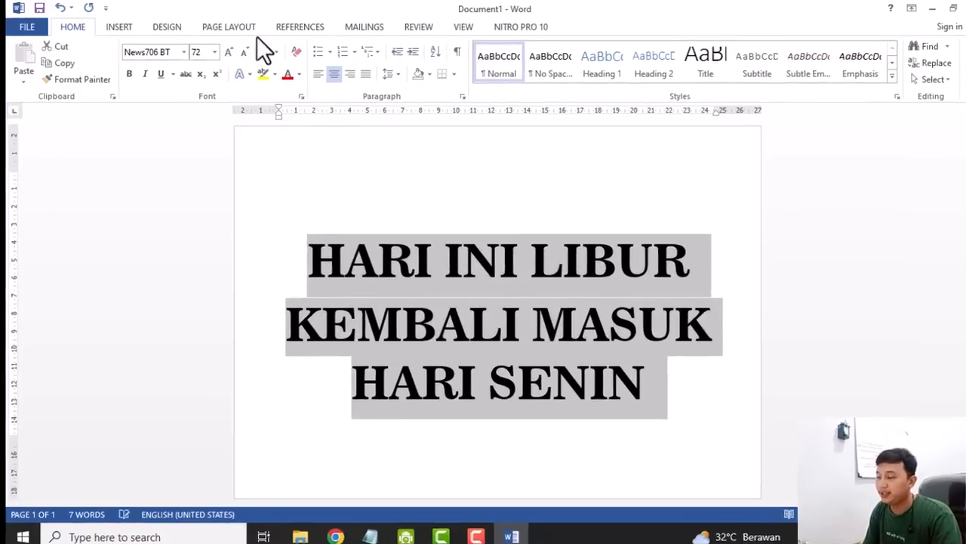
pyautogui.click(229, 51)
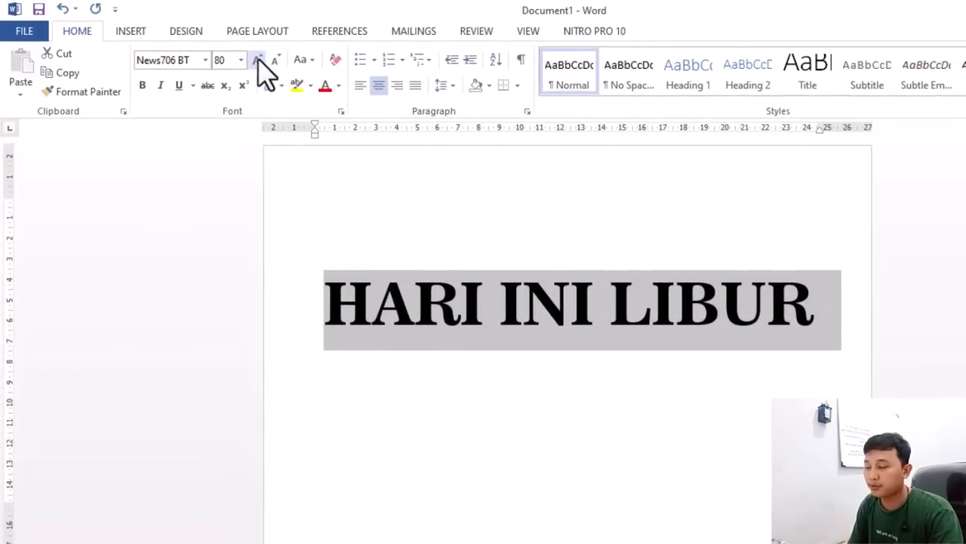
pyautogui.click(259, 61)
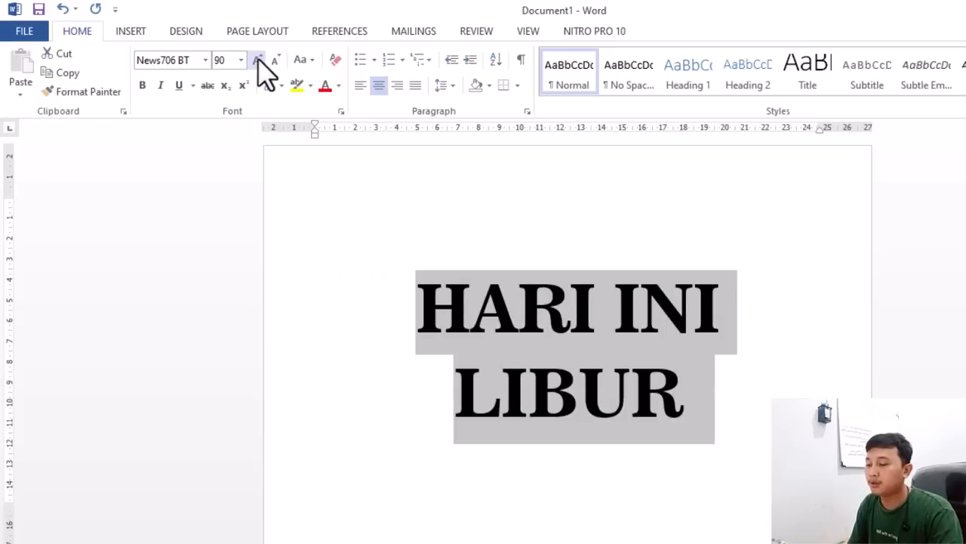
pyautogui.click(258, 59)
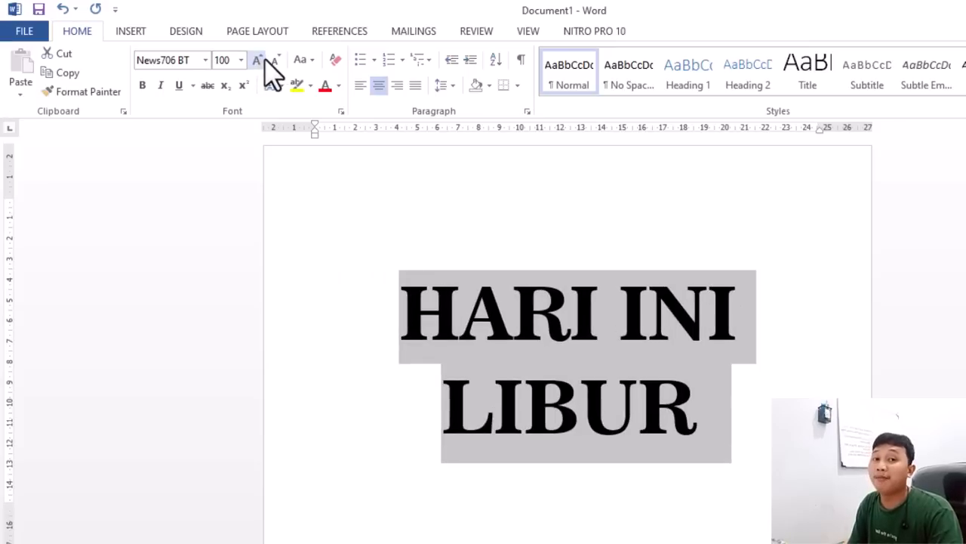
# Set the font size of both lines to 12, and decrease it in increments to 9.
pyautogui.click(228, 61)
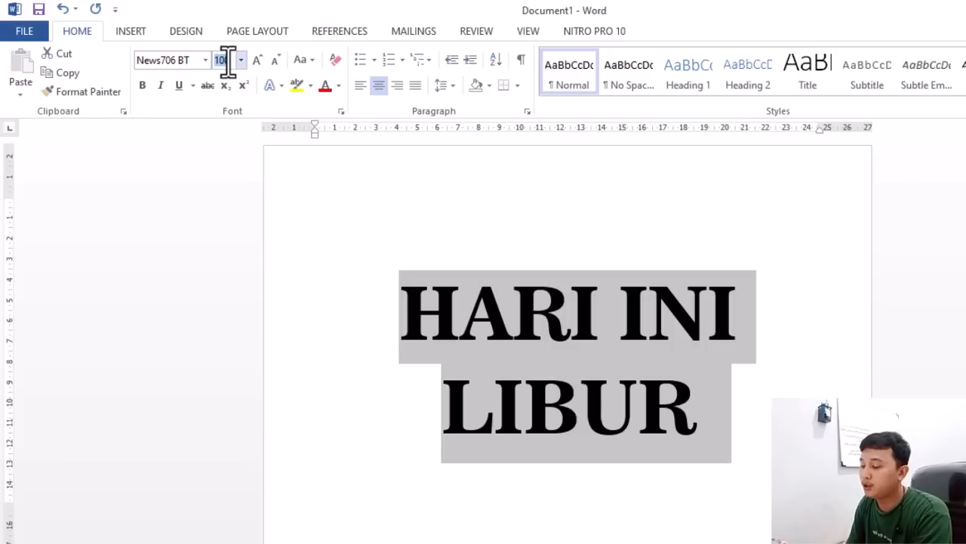
pyautogui.press('Return')
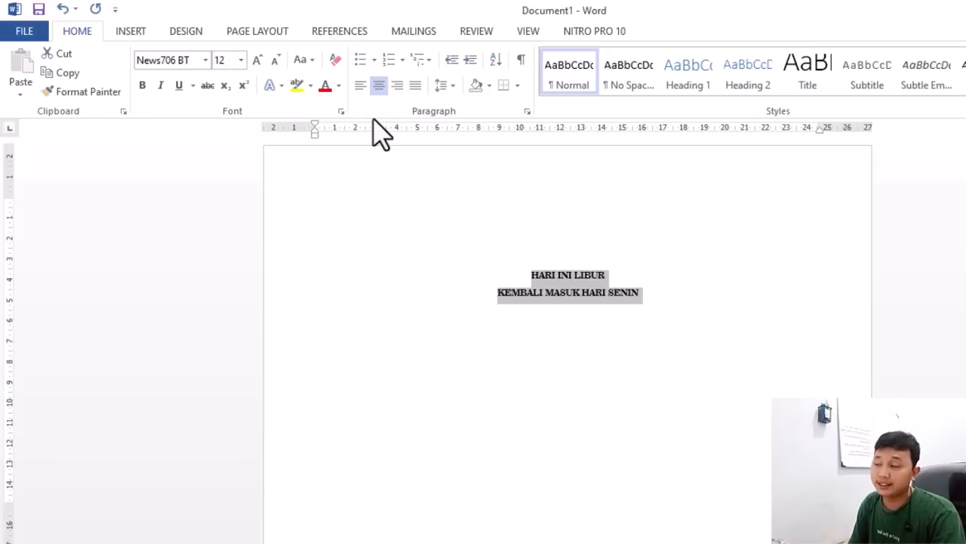
pyautogui.click(273, 65)
pyautogui.click(275, 64)
pyautogui.click(275, 63)
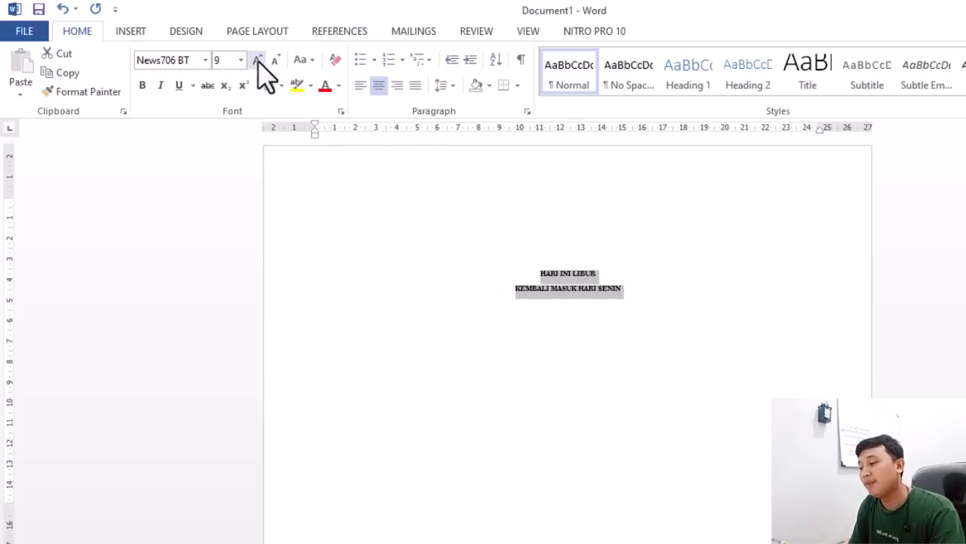
# Increase the font size of both text lines in increments up to 36.
pyautogui.click(258, 60)
pyautogui.click(258, 60)
pyautogui.click(257, 60)
pyautogui.doubleClick(258, 61)
pyautogui.doubleClick(258, 60)
pyautogui.click(258, 61)
pyautogui.doubleClick(257, 60)
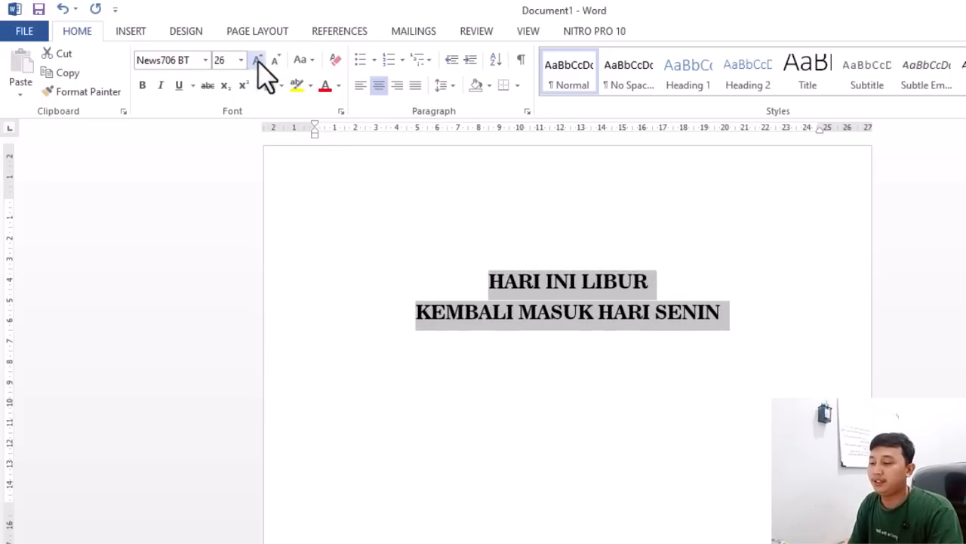
pyautogui.doubleClick(257, 60)
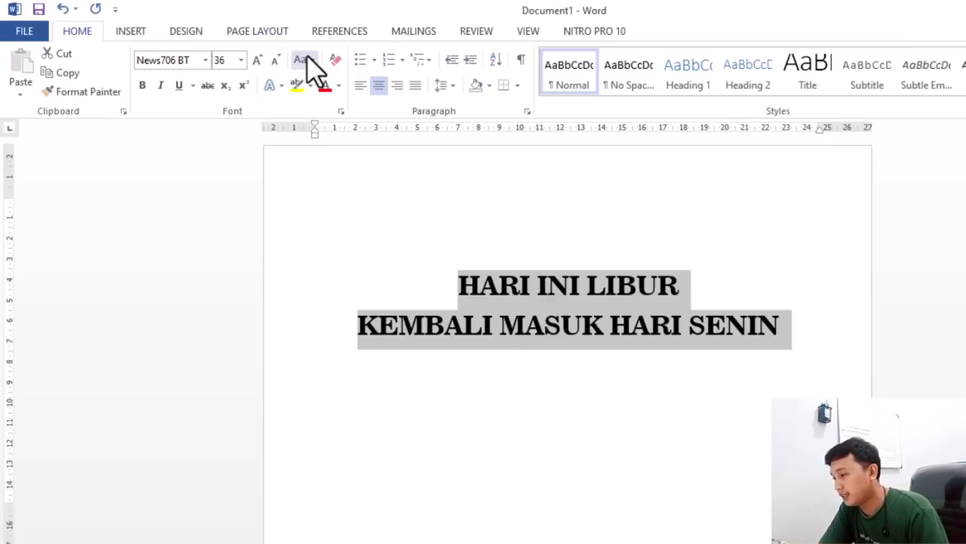
# Delete both text lines, "HARI INI LIBUR" and "KEMBALI MASUK HARI SENIN", from the page.
pyautogui.click(648, 340)
pyautogui.moveTo(783, 328); pyautogui.dragTo(424, 300)
pyautogui.press('Delete')
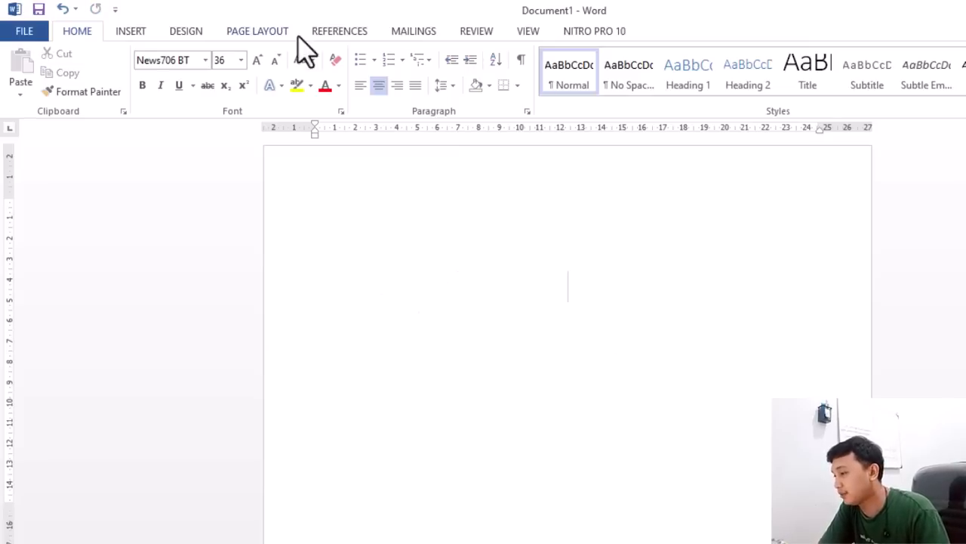
# Change the page orientation from landscape to Portrait.
pyautogui.click(260, 32)
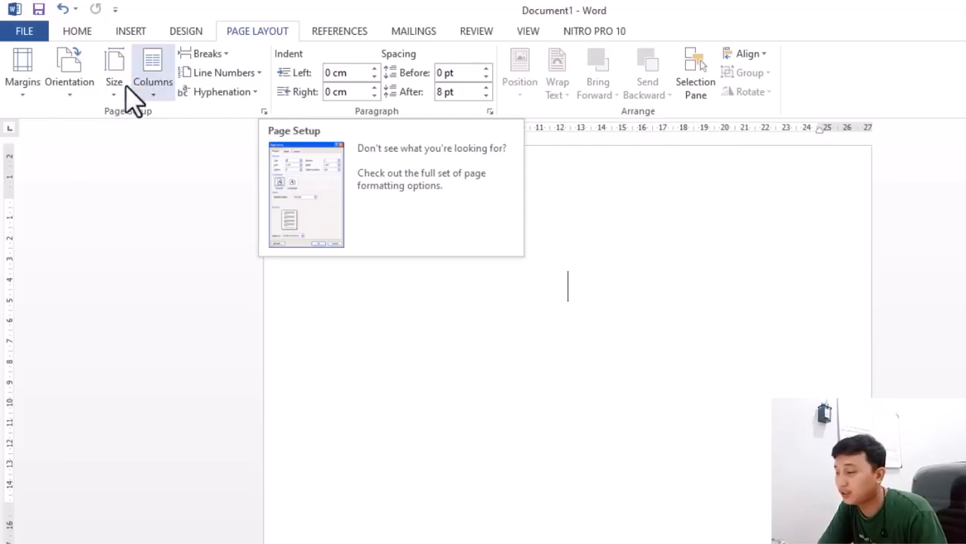
pyautogui.click(66, 106)
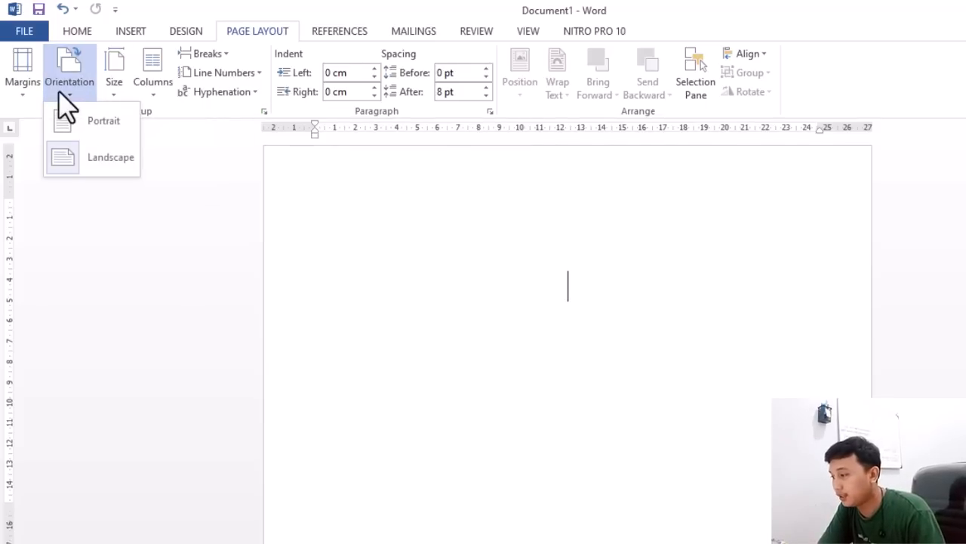
pyautogui.click(73, 136)
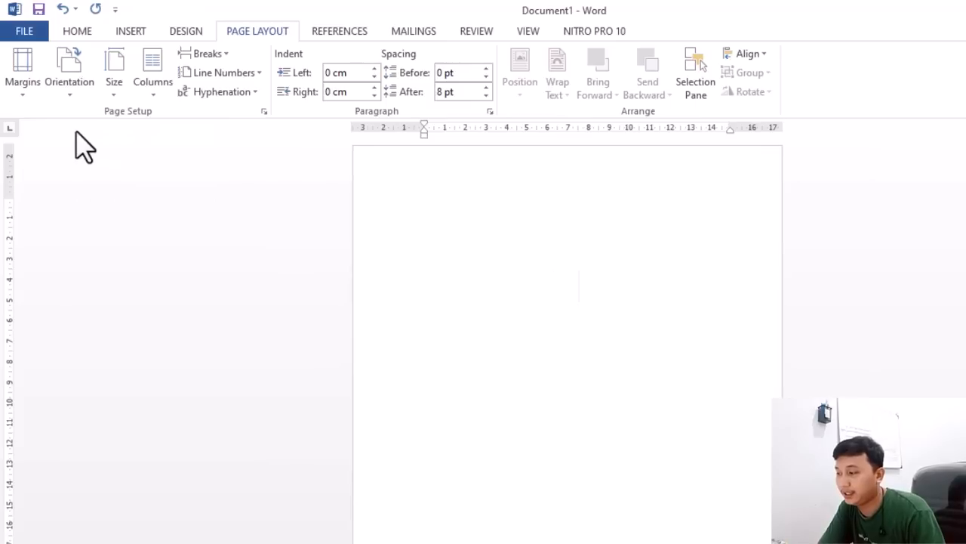
pyautogui.click(81, 90)
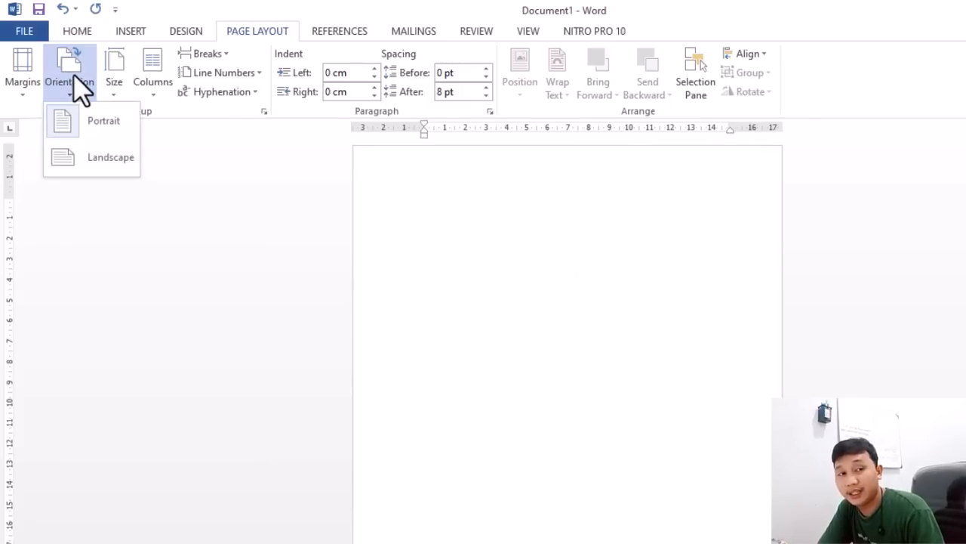
pyautogui.click(76, 123)
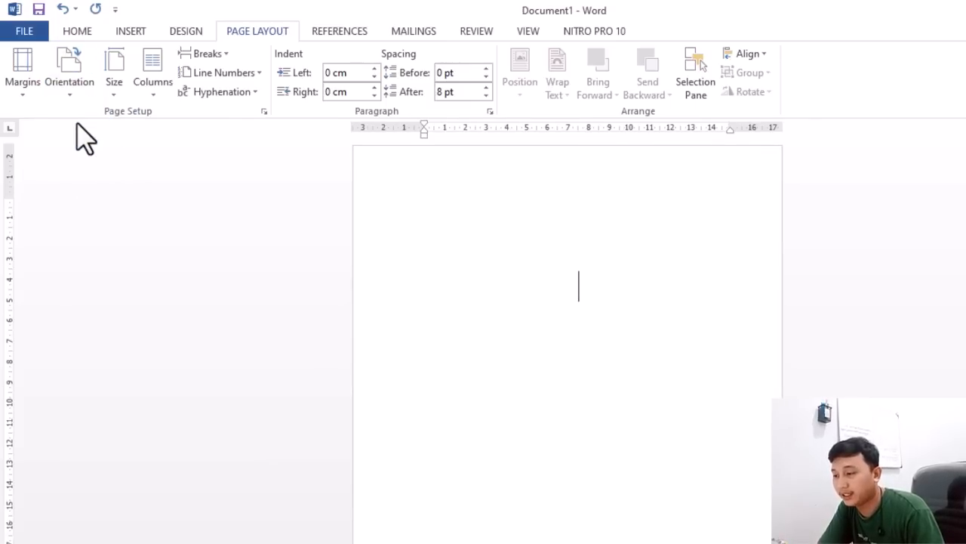
# Set the empty first line of the page to font size 12 and align it left.
pyautogui.click(579, 251)
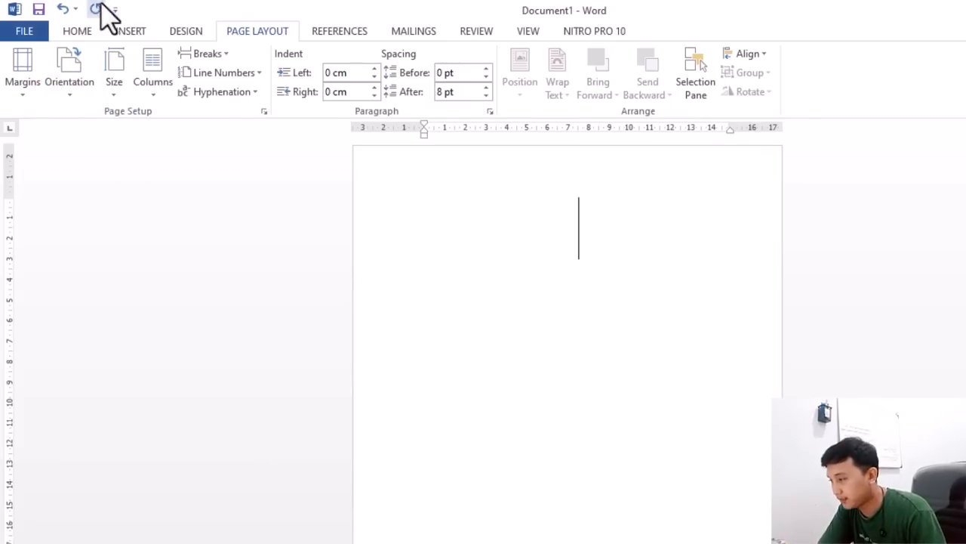
pyautogui.click(77, 30)
pyautogui.click(240, 61)
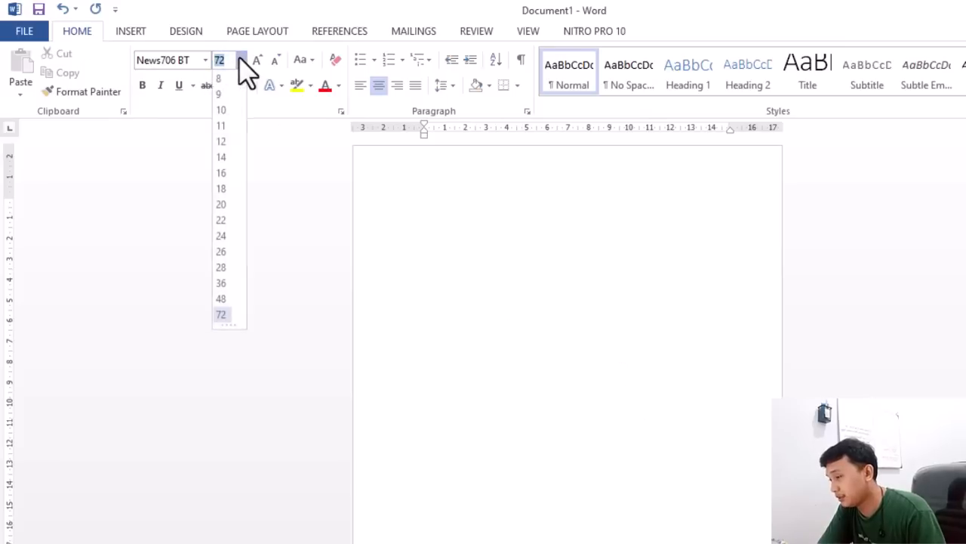
pyautogui.click(224, 142)
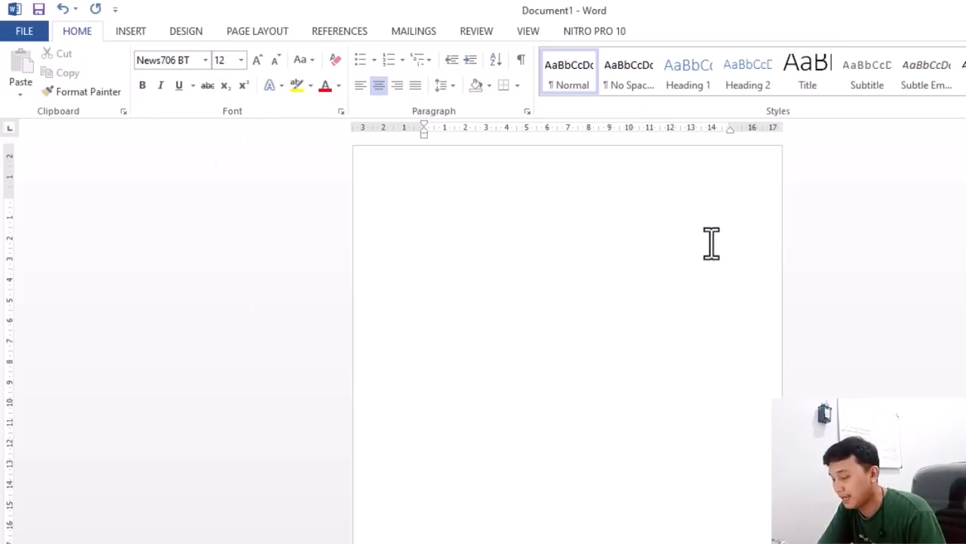
pyautogui.click(362, 85)
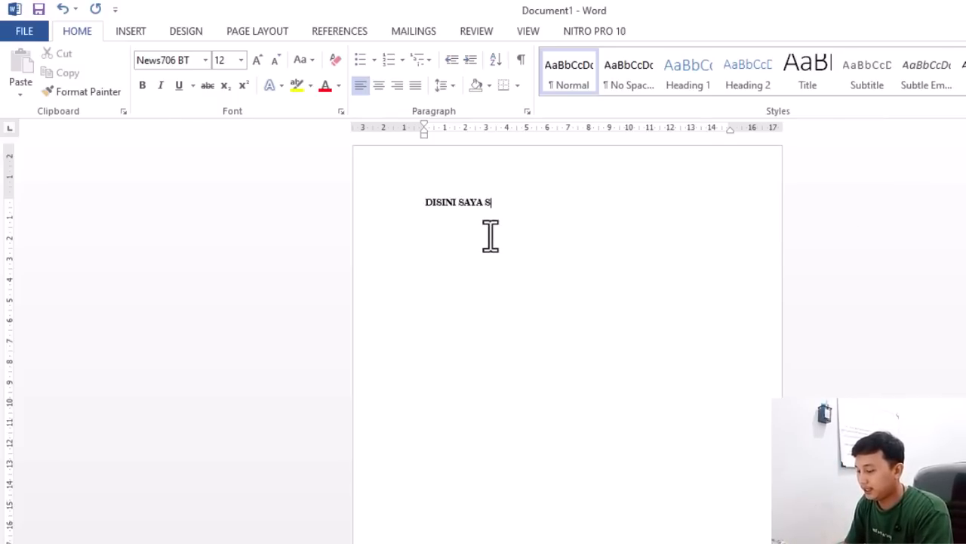
# Write "DISINI SAYA SEDANG BELAJAR CARA MENGGUNAKAN MICROSOFT WORD DENGAN RASTRA TUTORIAL" on the first line.
pyautogui.write('AR CARA MENGGUNAKAN MIC')
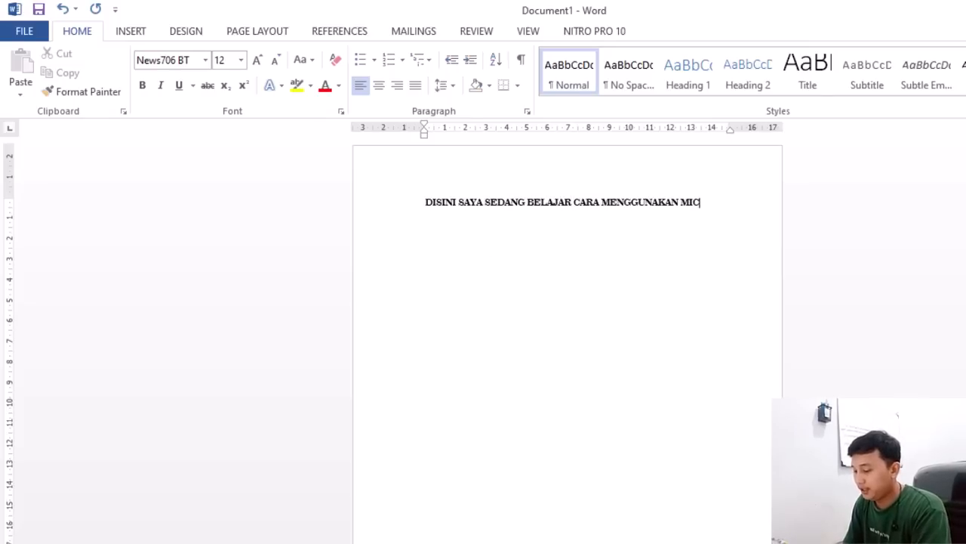
pyautogui.write('T WORD DENGAN RASTRA TUTORIAL')
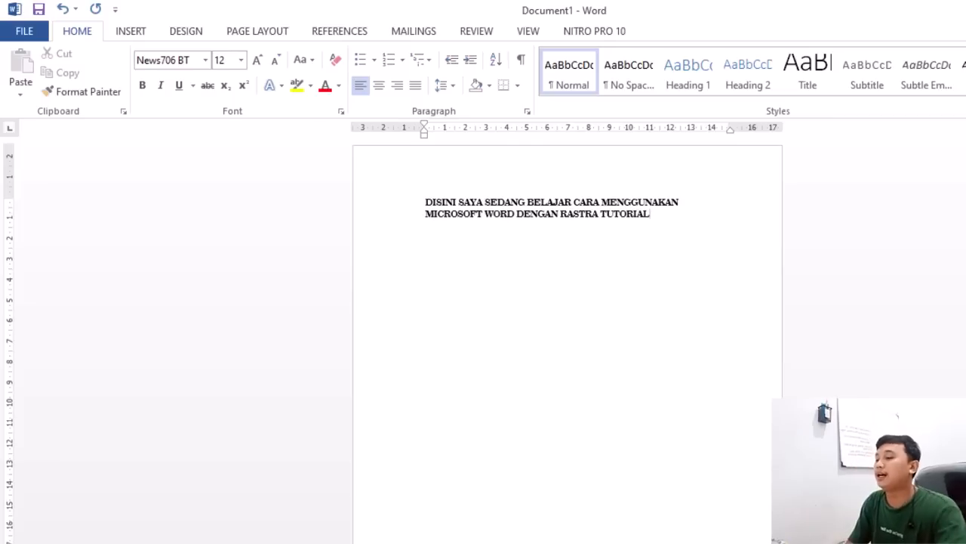
pyautogui.click(734, 187)
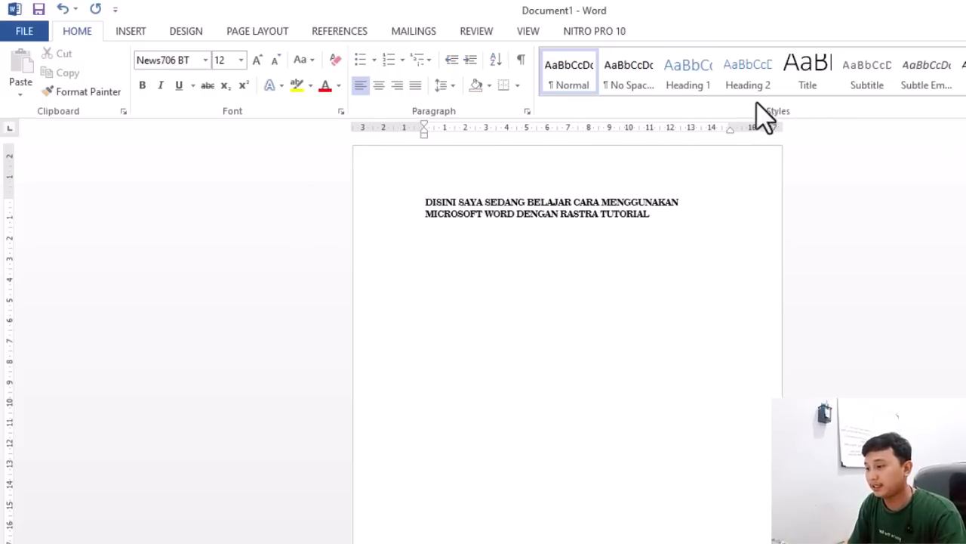
# Hide the document's ruler and show it again.
pyautogui.click(528, 34)
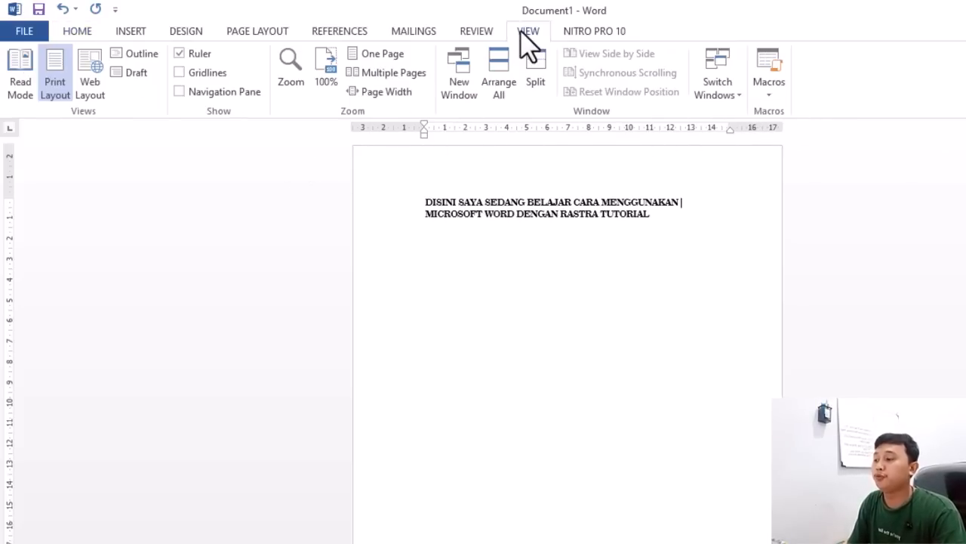
pyautogui.click(187, 56)
pyautogui.click(187, 56)
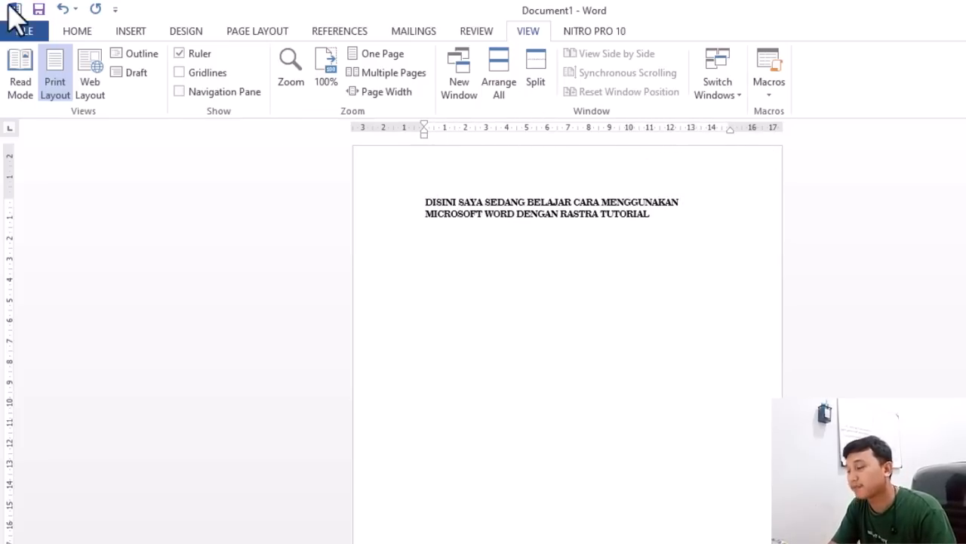
# Select the whole sentence and change its font to Times New Roman.
pyautogui.click(77, 31)
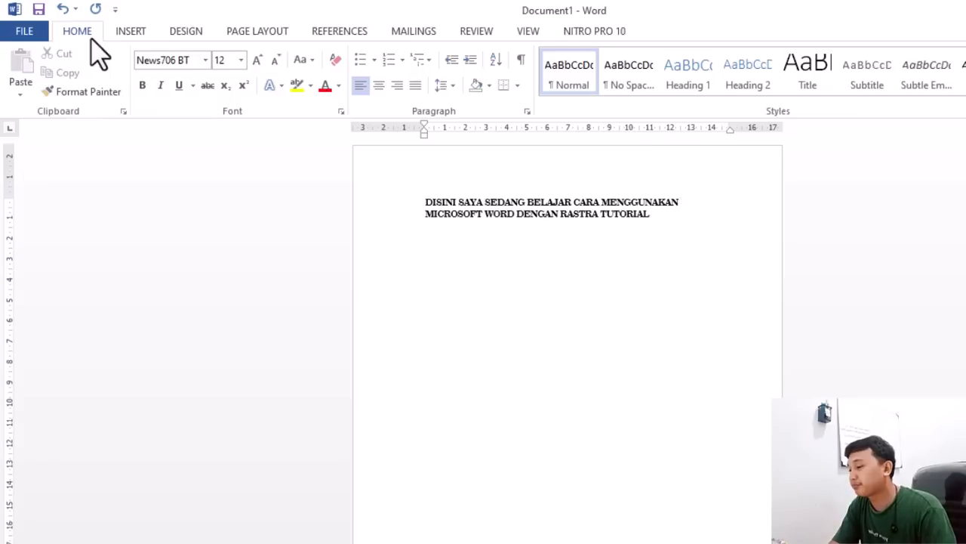
pyautogui.click(664, 229)
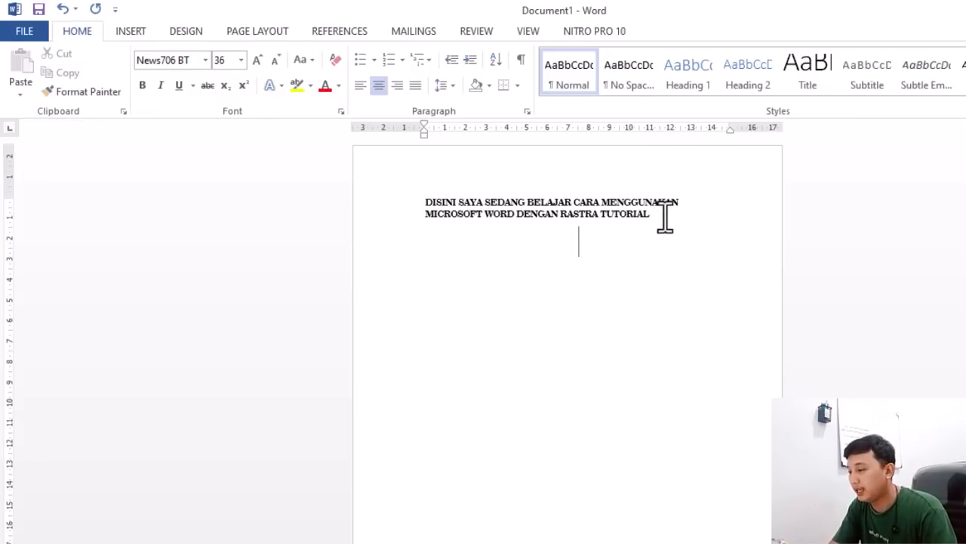
pyautogui.moveTo(586, 222); pyautogui.dragTo(423, 200)
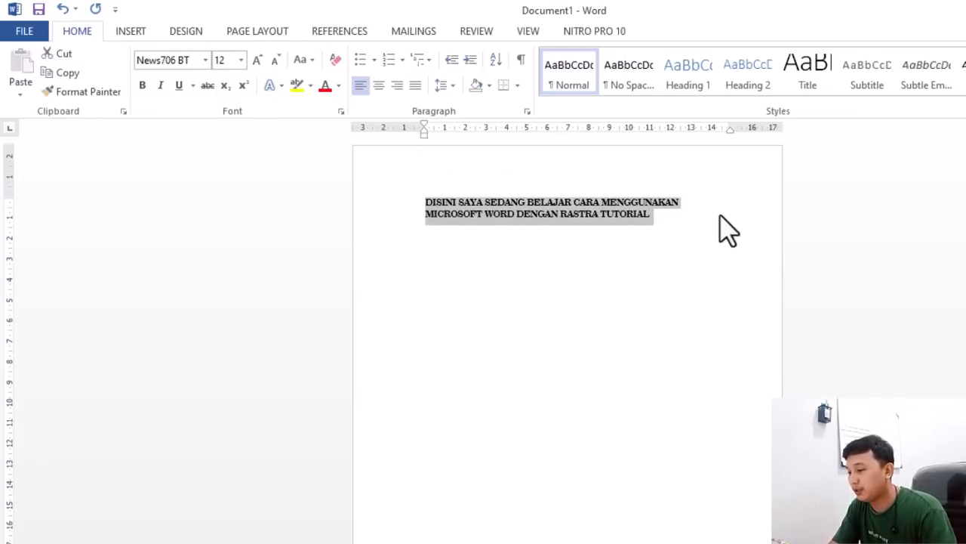
pyautogui.click(658, 239)
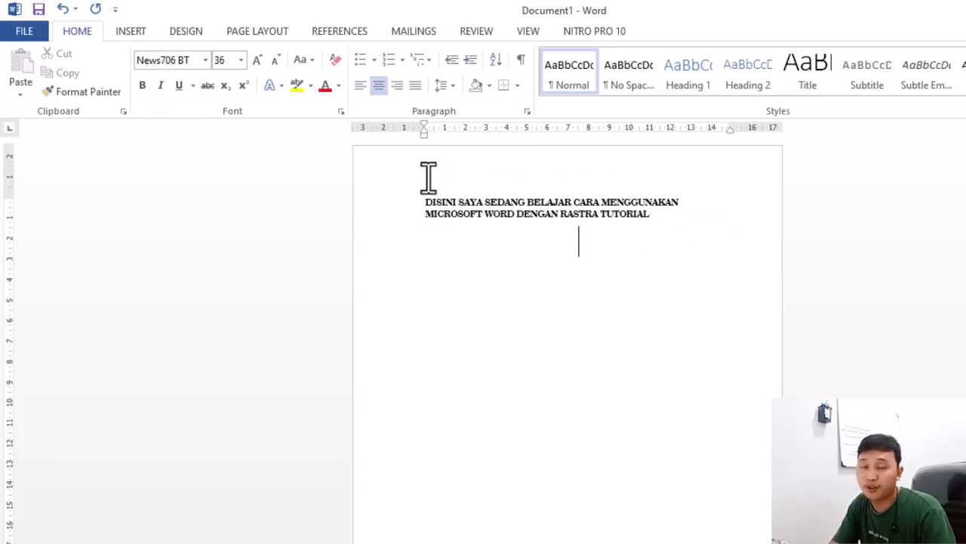
pyautogui.moveTo(652, 220); pyautogui.dragTo(399, 201)
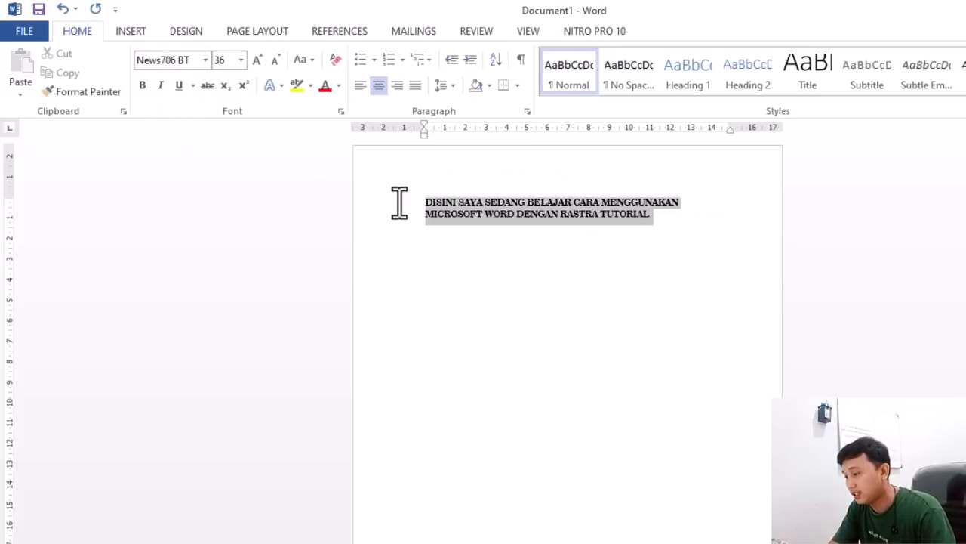
pyautogui.click(205, 60)
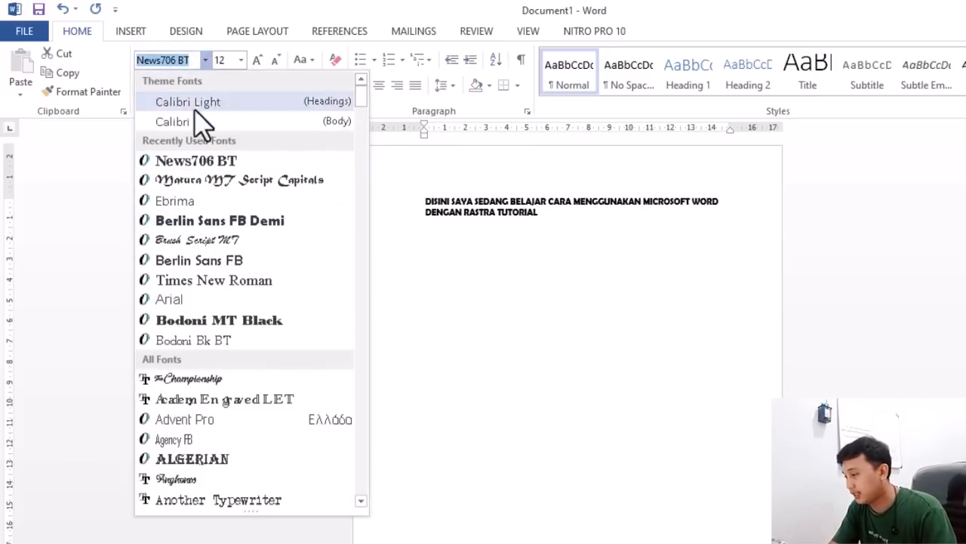
pyautogui.write('Times New Ro')
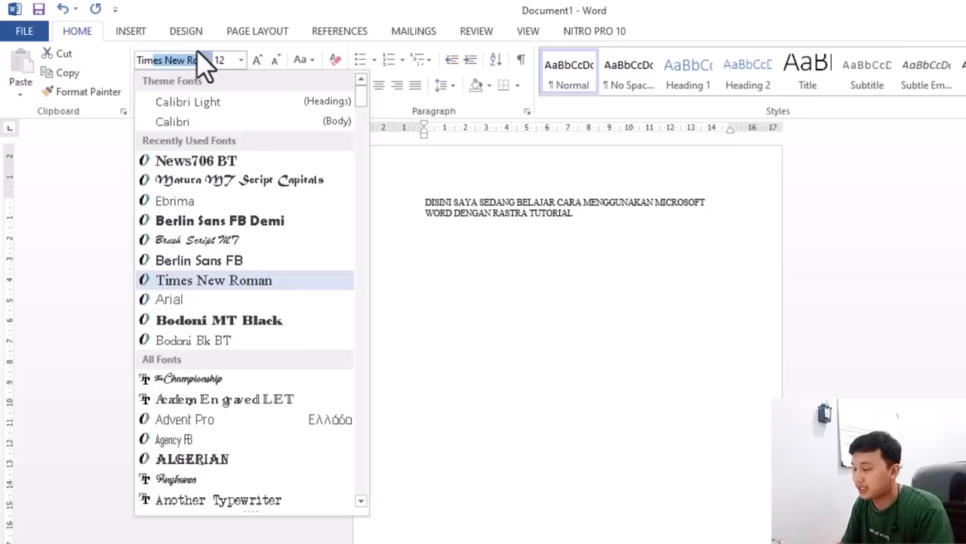
pyautogui.press('Return')
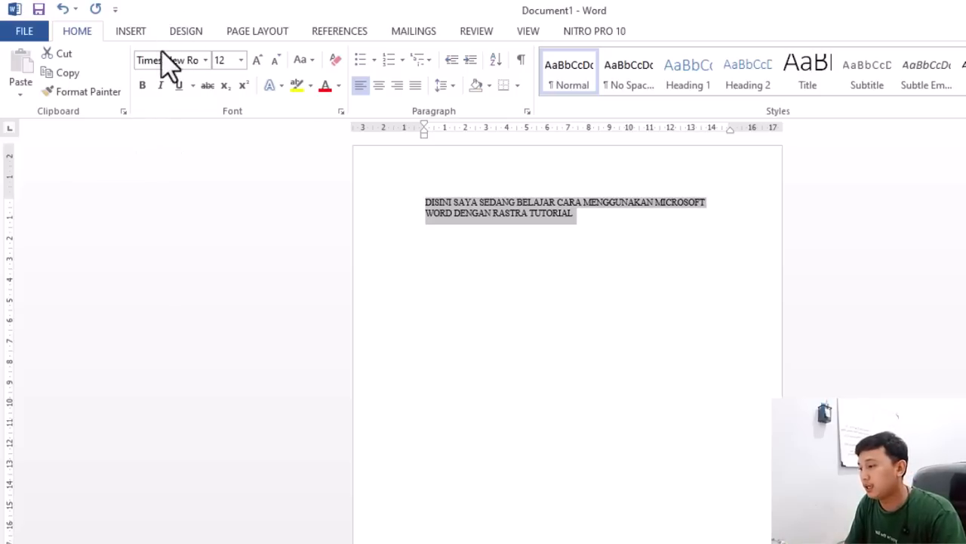
pyautogui.doubleClick(600, 235)
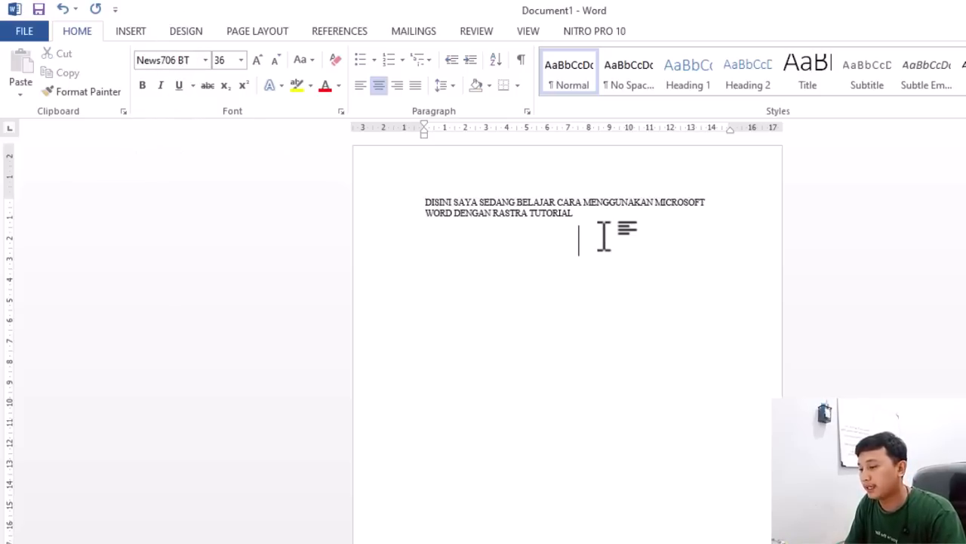
# Apply bold, italic and underline formatting to the whole sentence.
pyautogui.rightClick(582, 199)
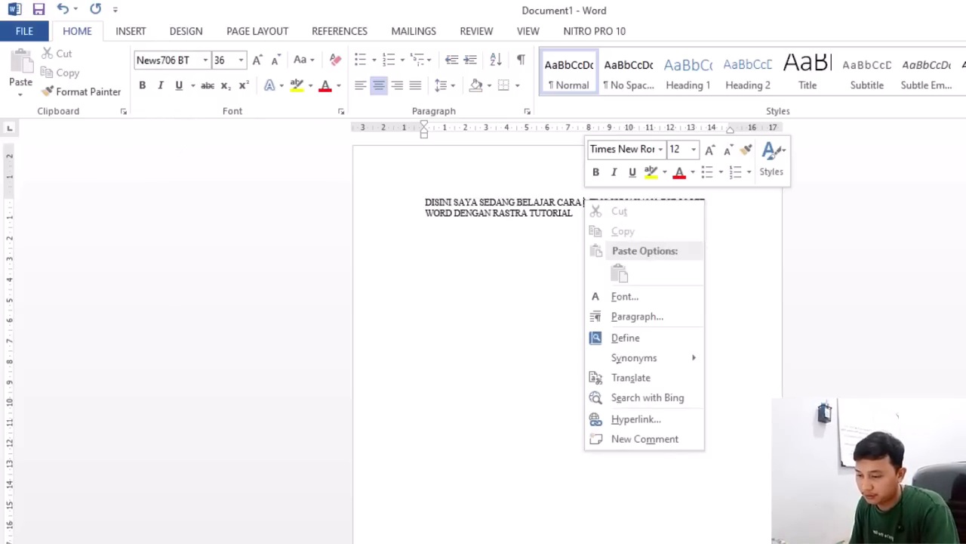
pyautogui.scroll(4, 584, 201)
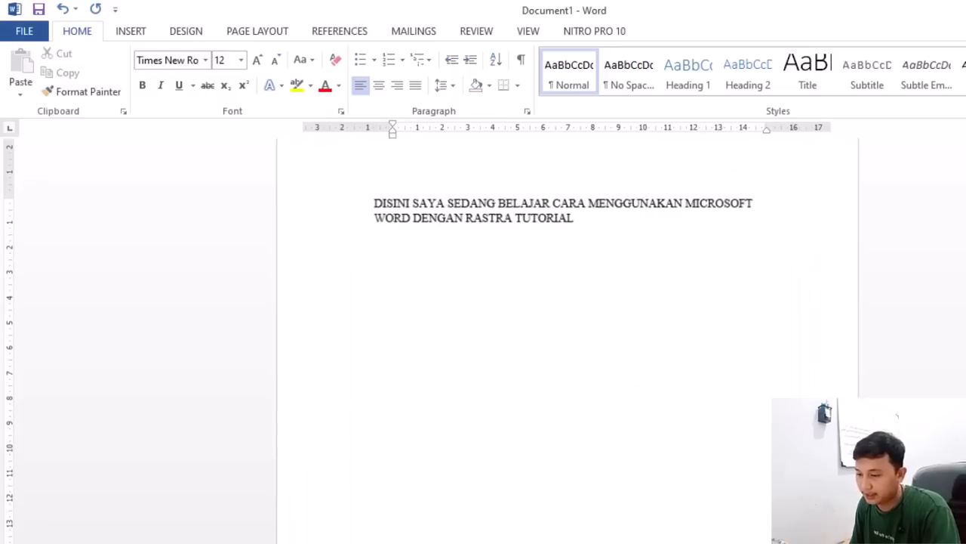
pyautogui.scroll(1, 583, 202)
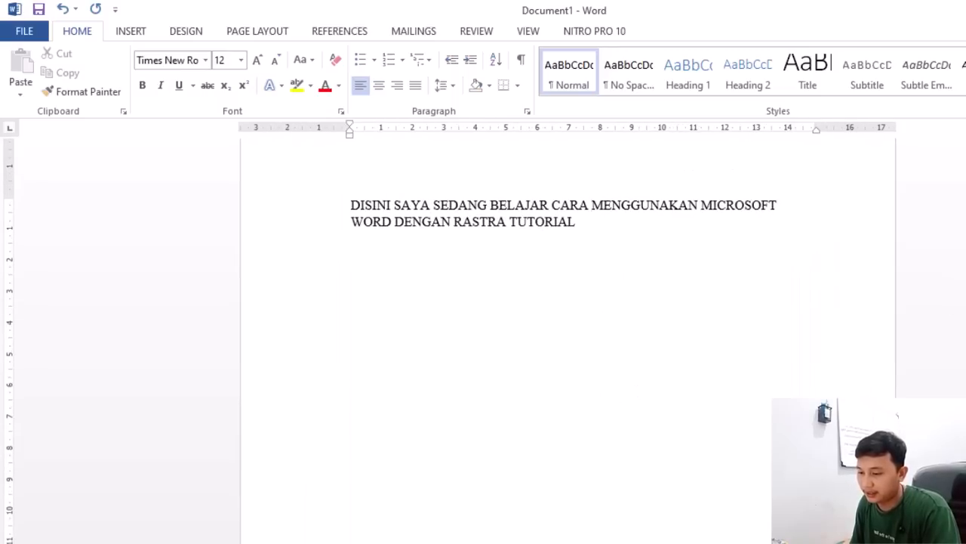
pyautogui.click(580, 222)
pyautogui.moveTo(514, 221); pyautogui.dragTo(358, 204)
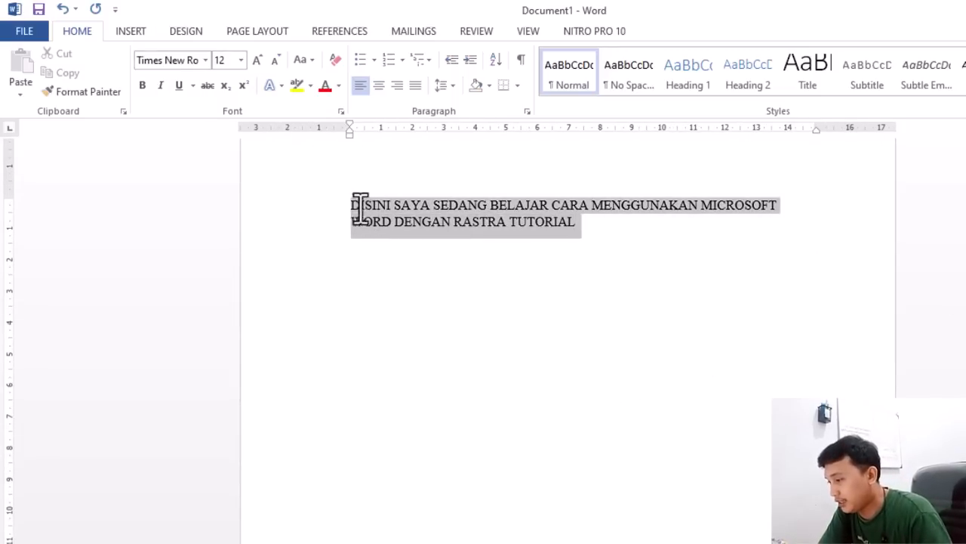
pyautogui.click(143, 92)
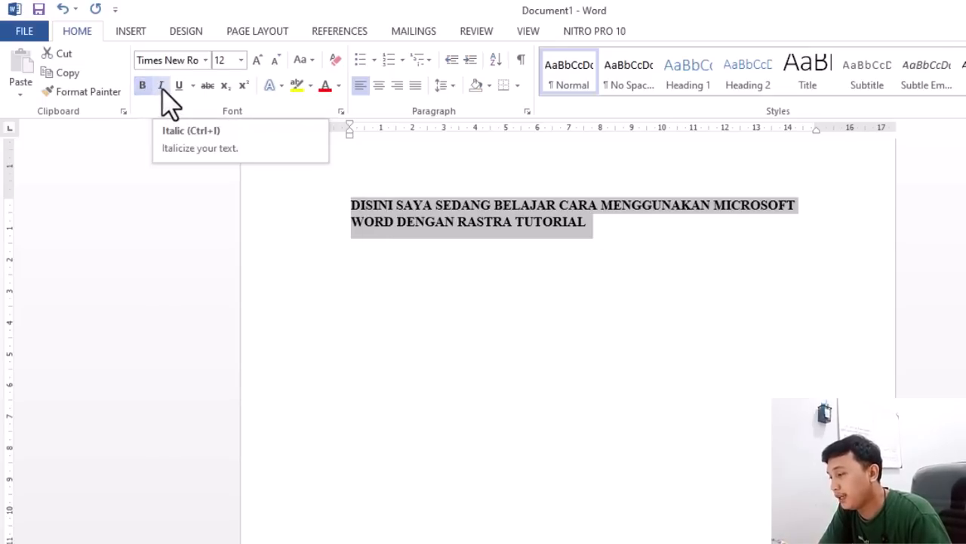
pyautogui.click(161, 89)
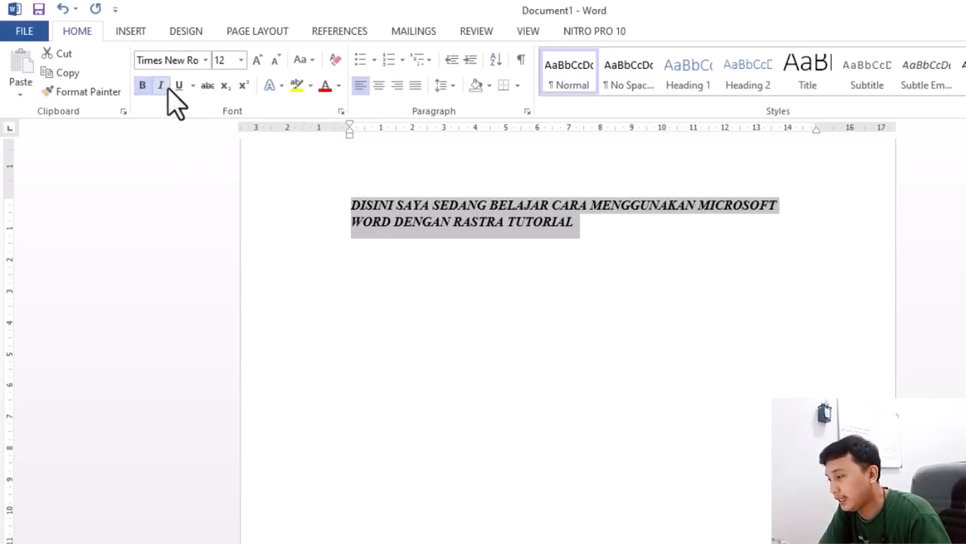
pyautogui.click(178, 85)
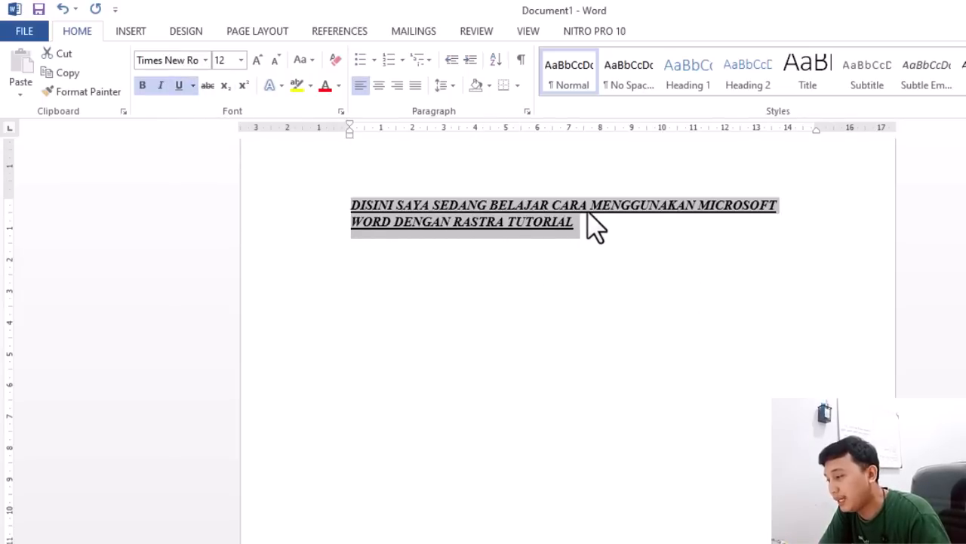
# Remove the italic, bold and underline formatting from the whole sentence.
pyautogui.click(160, 85)
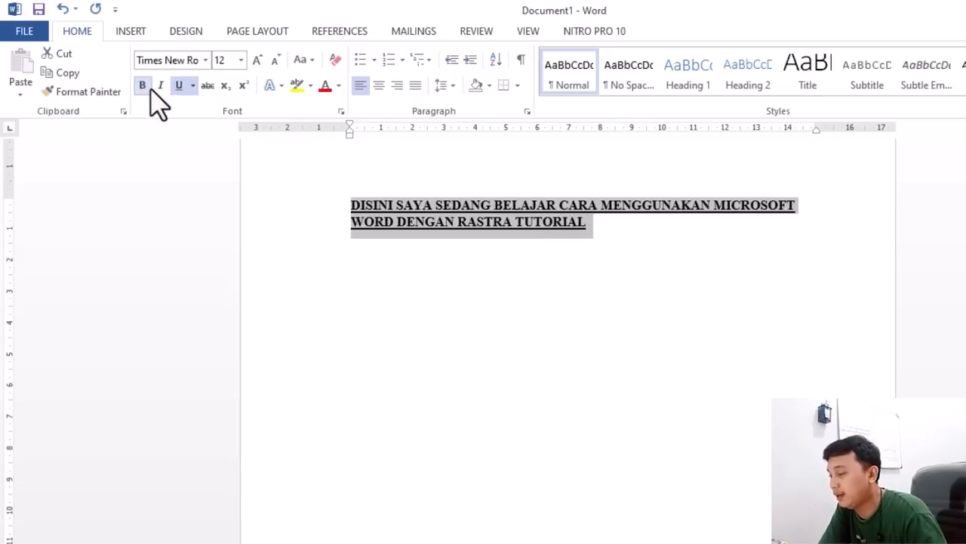
pyautogui.click(143, 87)
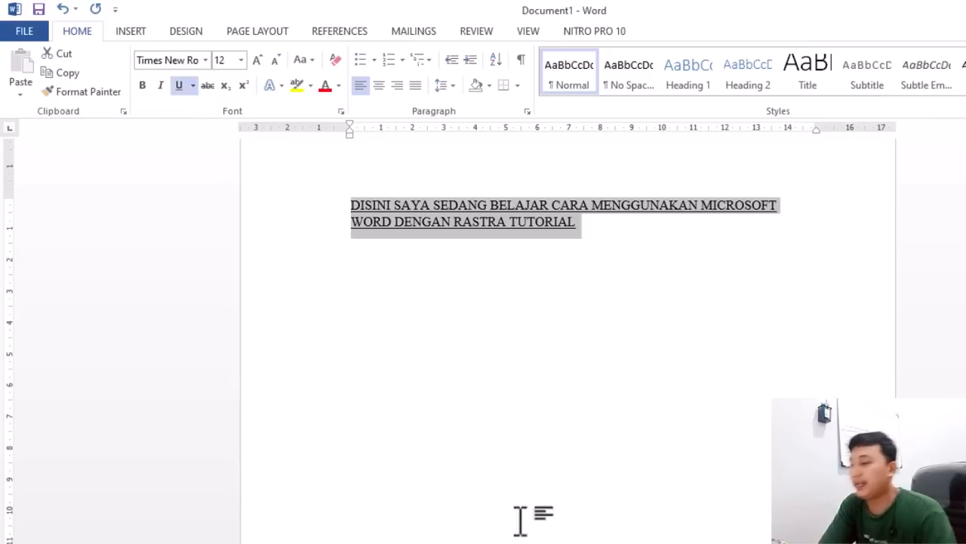
pyautogui.click(632, 316)
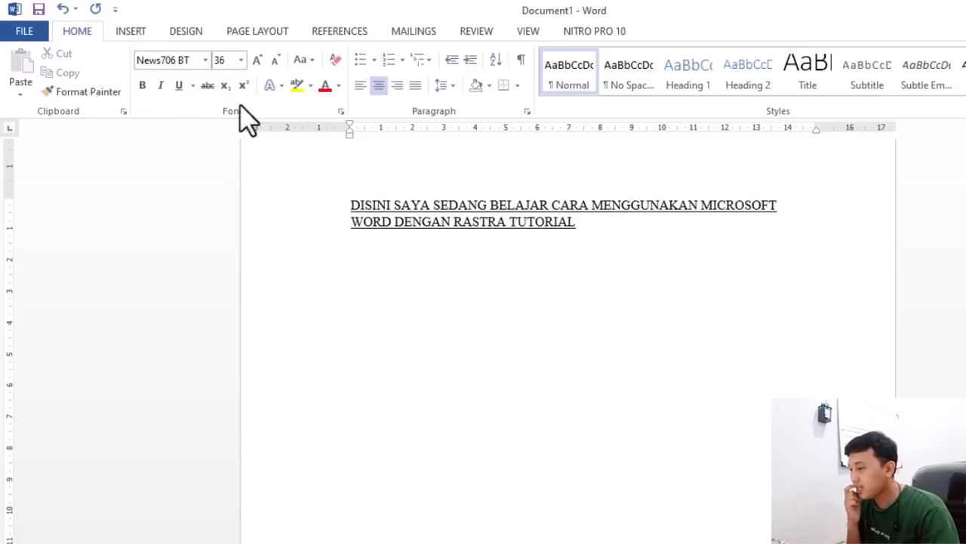
pyautogui.moveTo(596, 225); pyautogui.dragTo(347, 205)
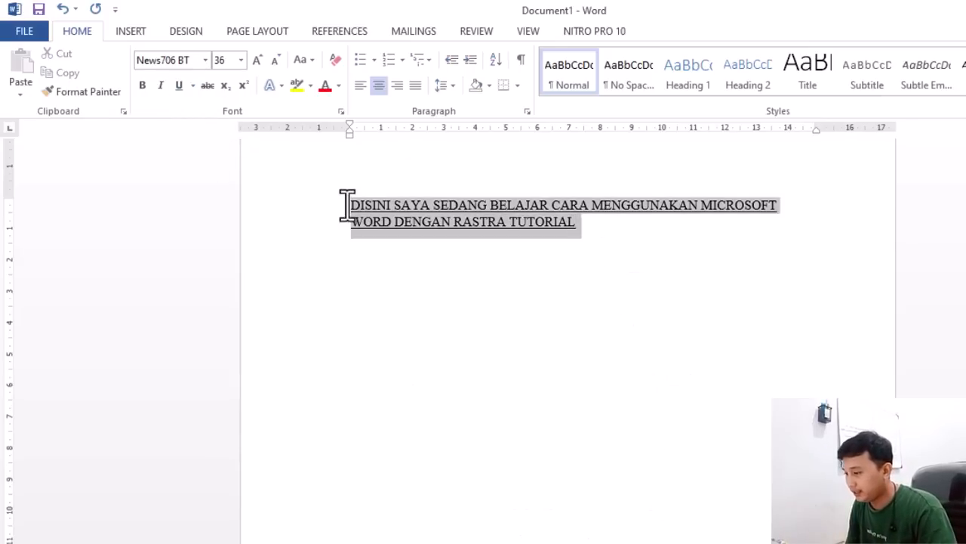
pyautogui.click(179, 85)
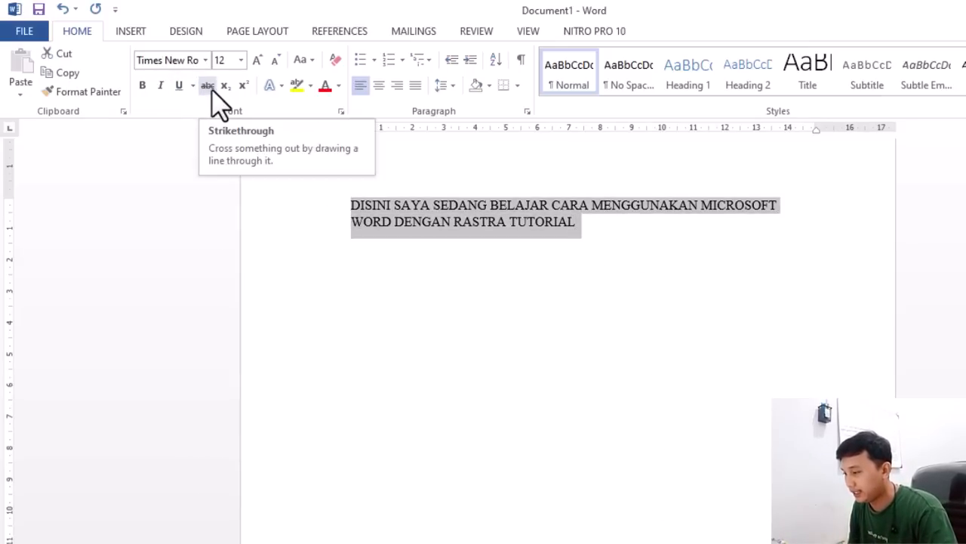
# Apply strikethrough to the whole sentence and remove it again.
pyautogui.click(209, 88)
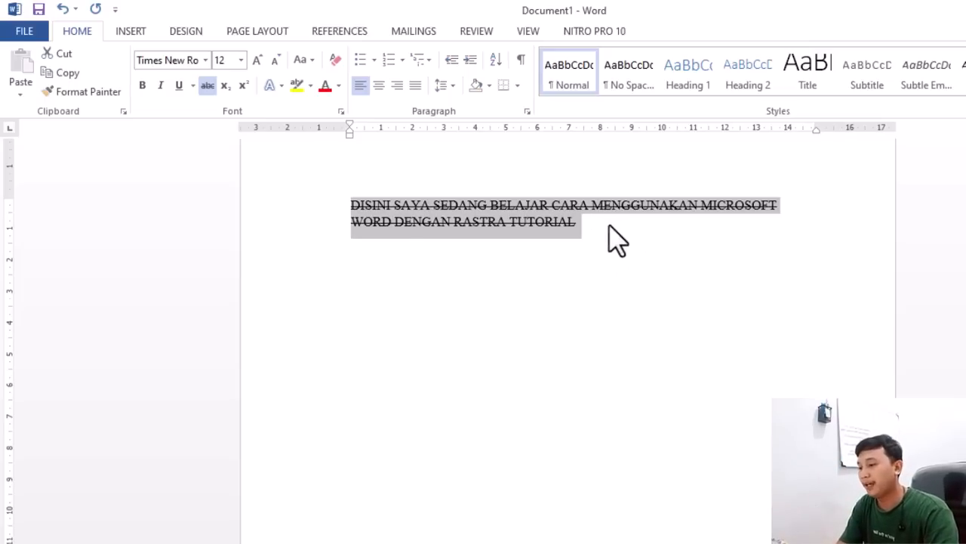
pyautogui.click(591, 233)
pyautogui.moveTo(591, 233); pyautogui.dragTo(330, 205)
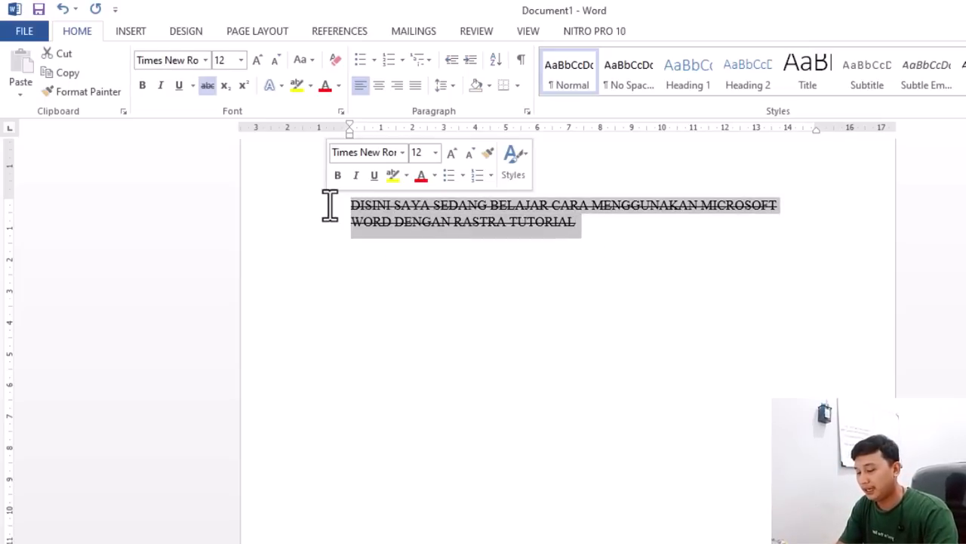
pyautogui.click(207, 85)
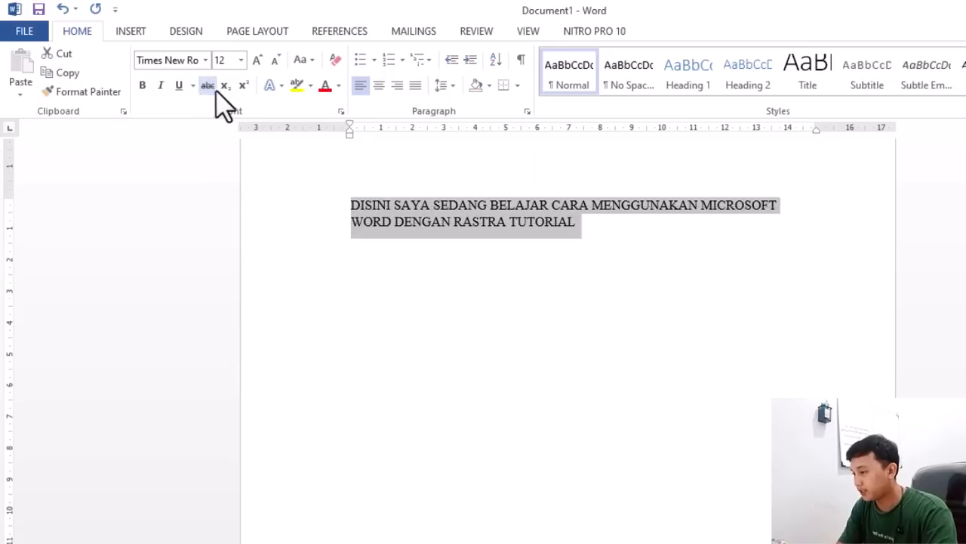
pyautogui.click(606, 230)
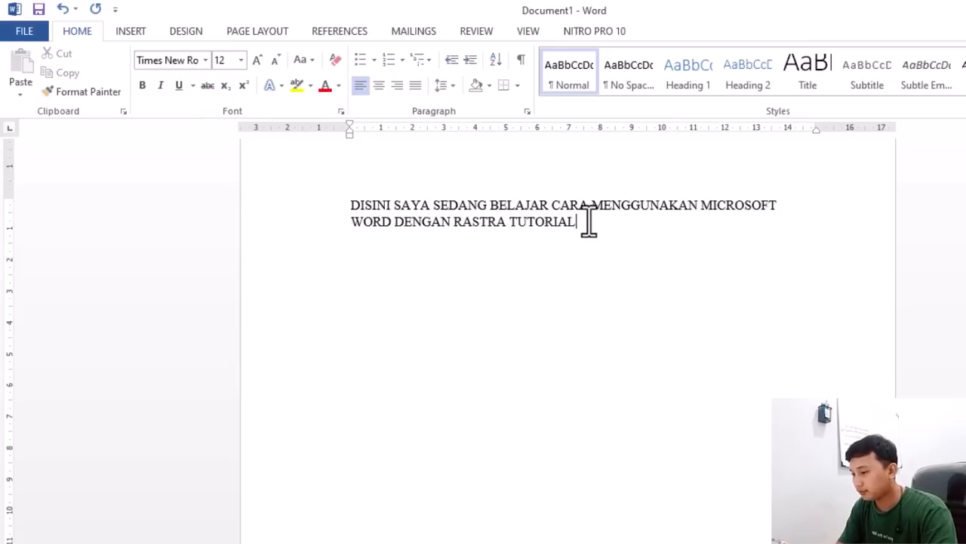
# Format the sentence's final letter L as subscript and try superscript formatting at the end of the sentence.
pyautogui.click(225, 85)
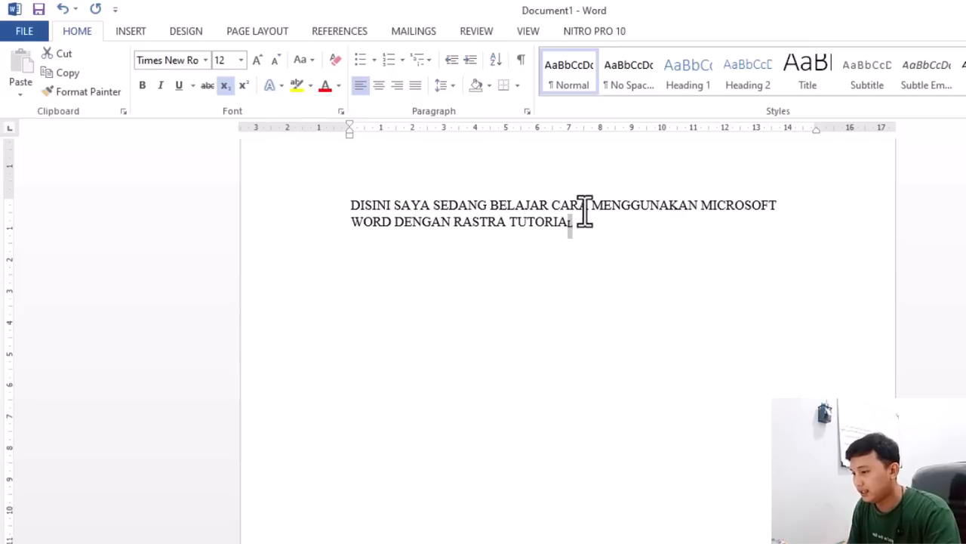
pyautogui.click(241, 85)
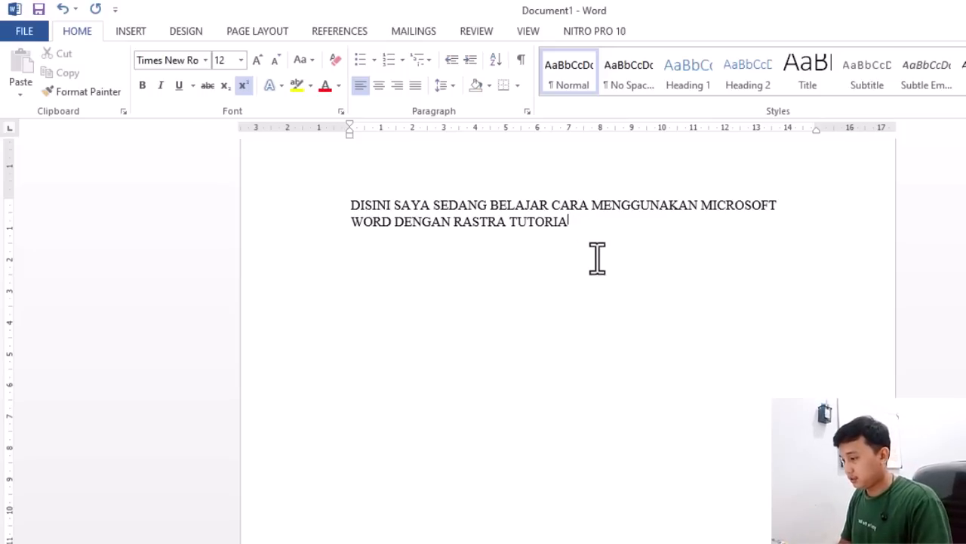
# Replace the sentence's final L with M2, format the 2 as superscript, and insert a space before the M.
pyautogui.click(243, 86)
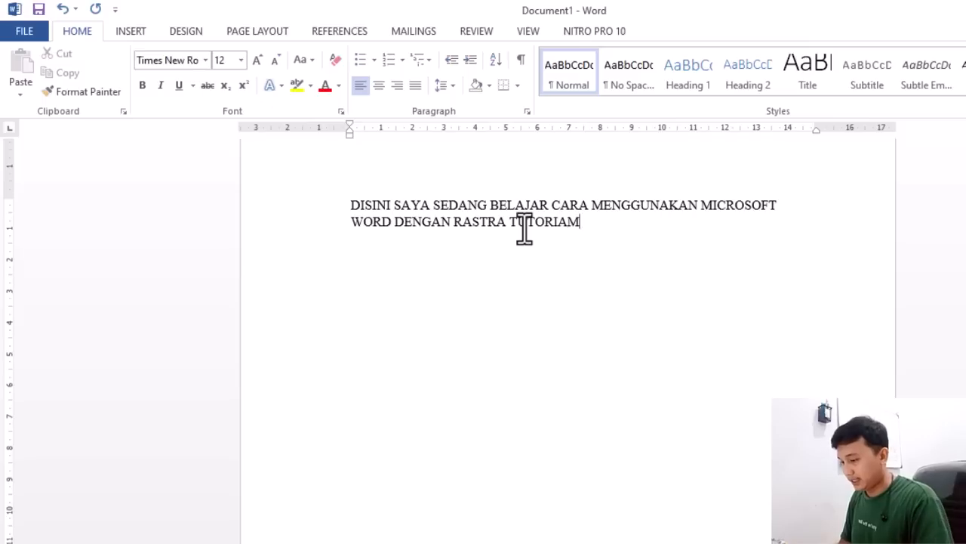
pyautogui.write('2')
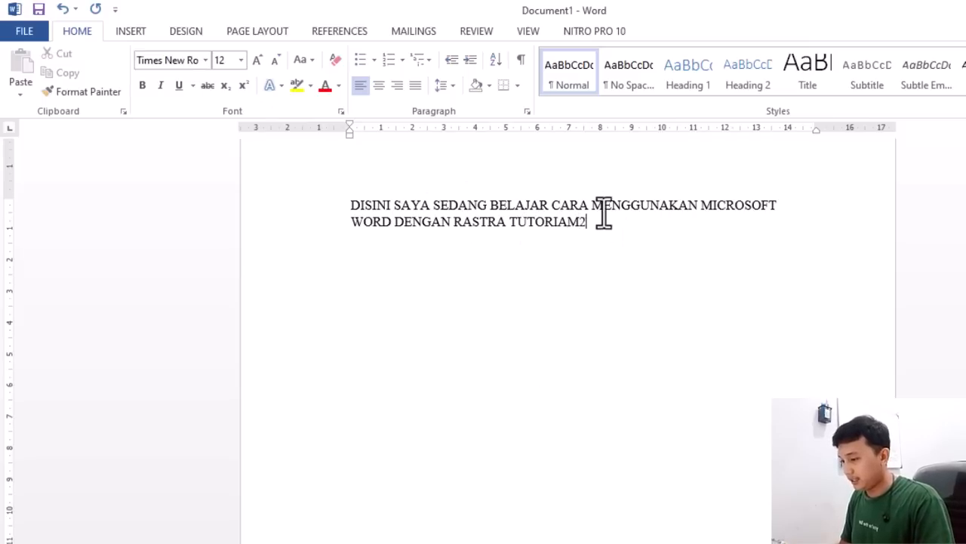
pyautogui.click(243, 85)
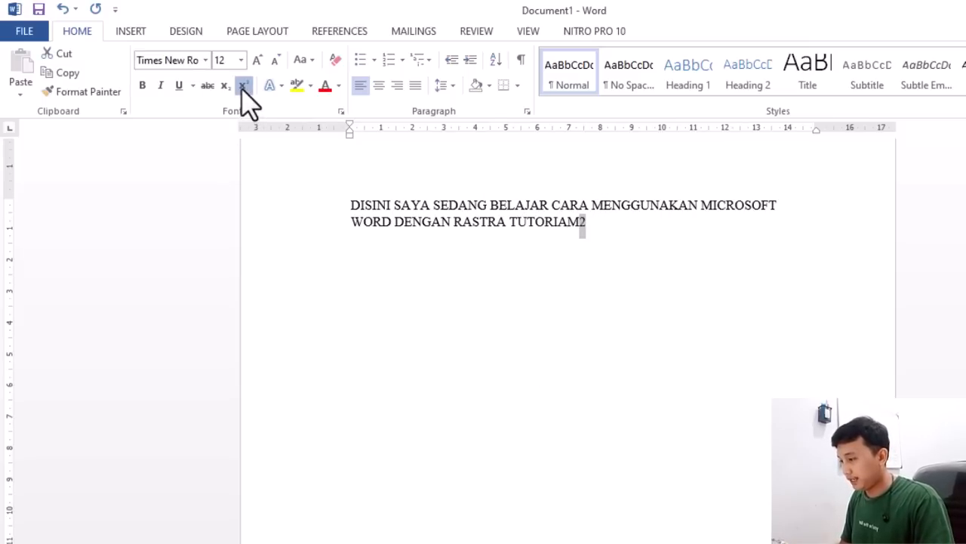
pyautogui.click(712, 319)
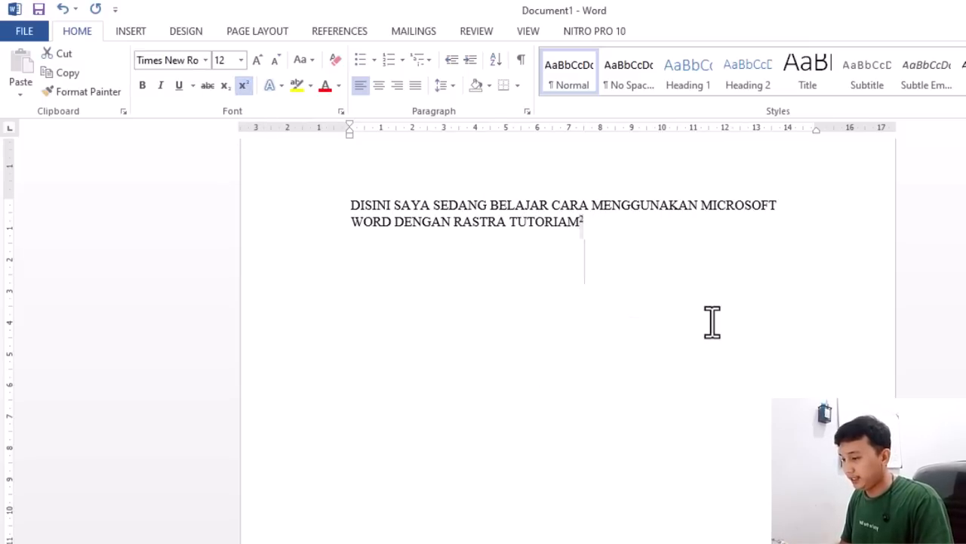
pyautogui.click(568, 223)
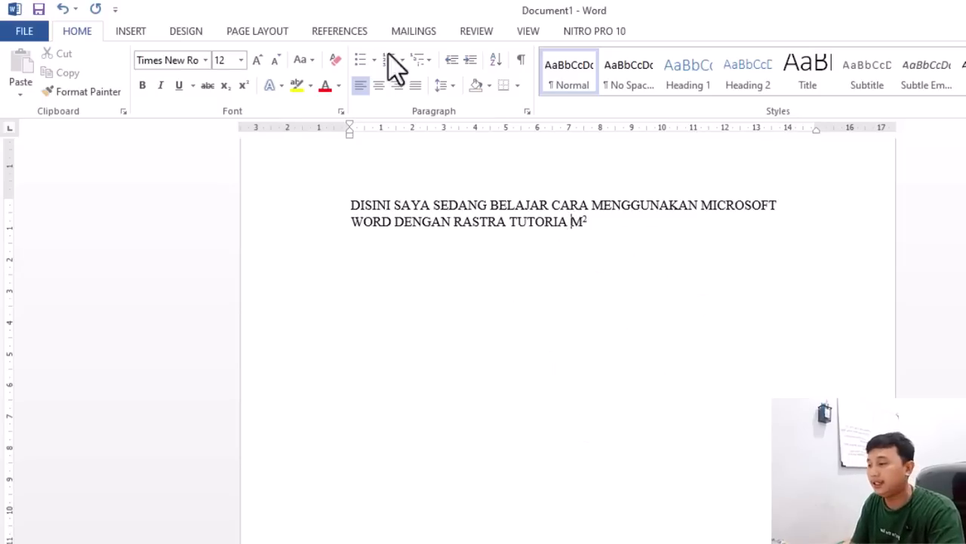
# Select the whole sentence and give its text a light orange outline from the theme colors.
pyautogui.moveTo(630, 230); pyautogui.dragTo(355, 210)
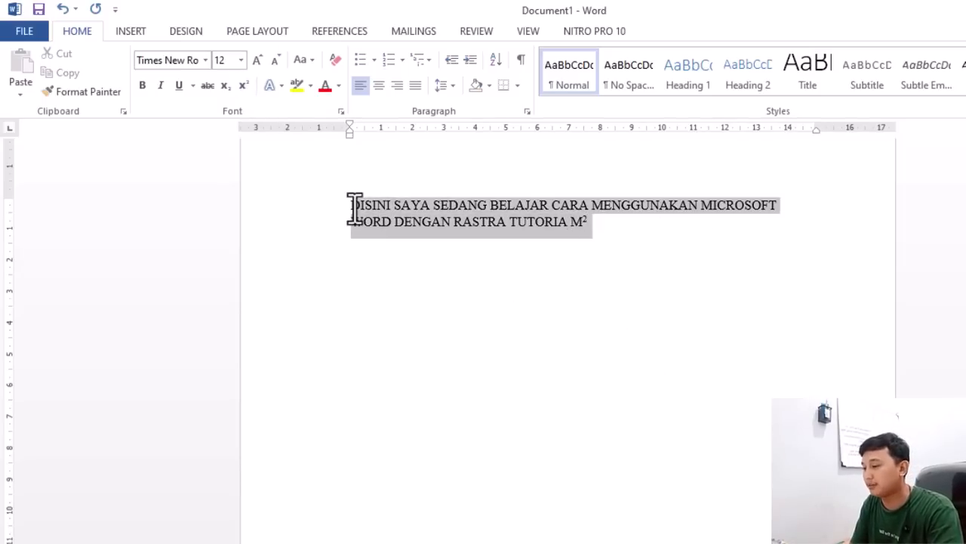
pyautogui.click(558, 315)
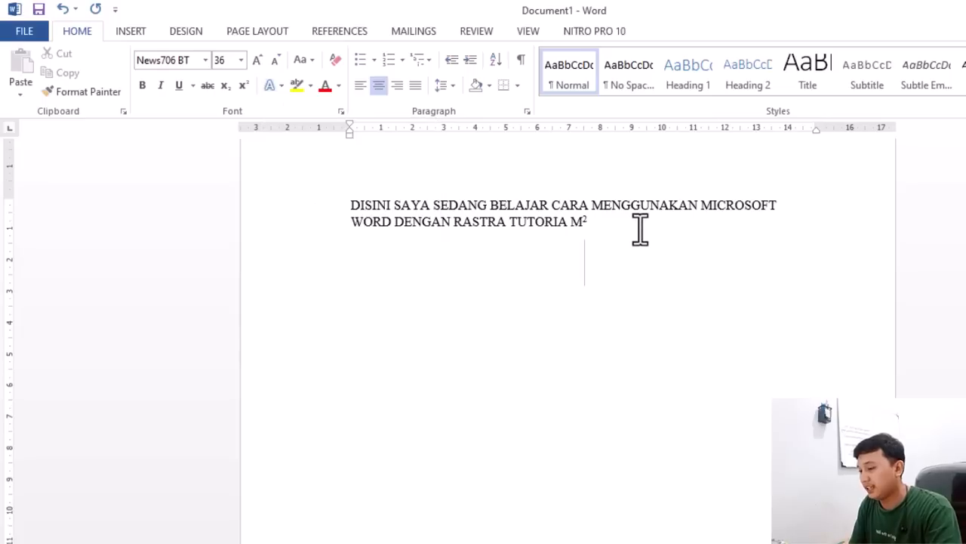
pyautogui.moveTo(641, 231); pyautogui.dragTo(351, 209)
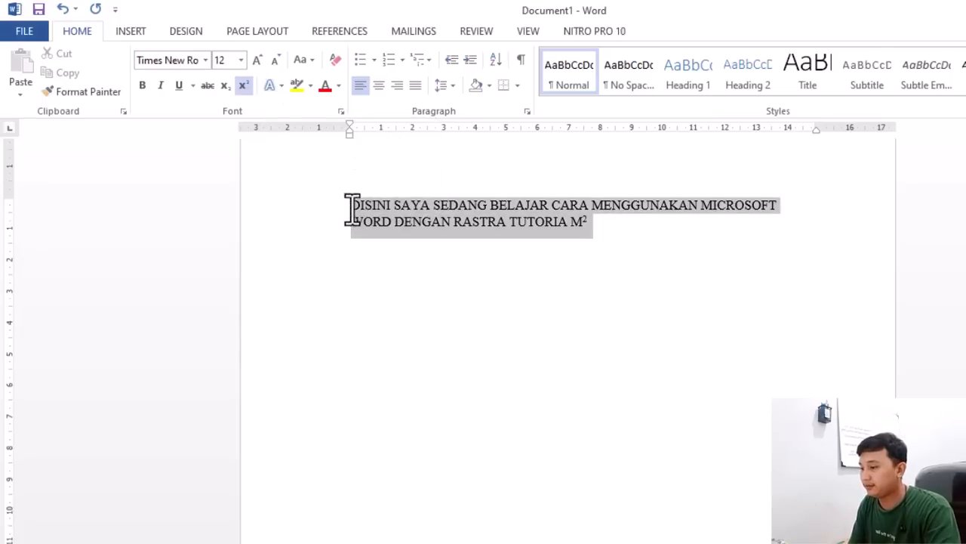
pyautogui.click(275, 87)
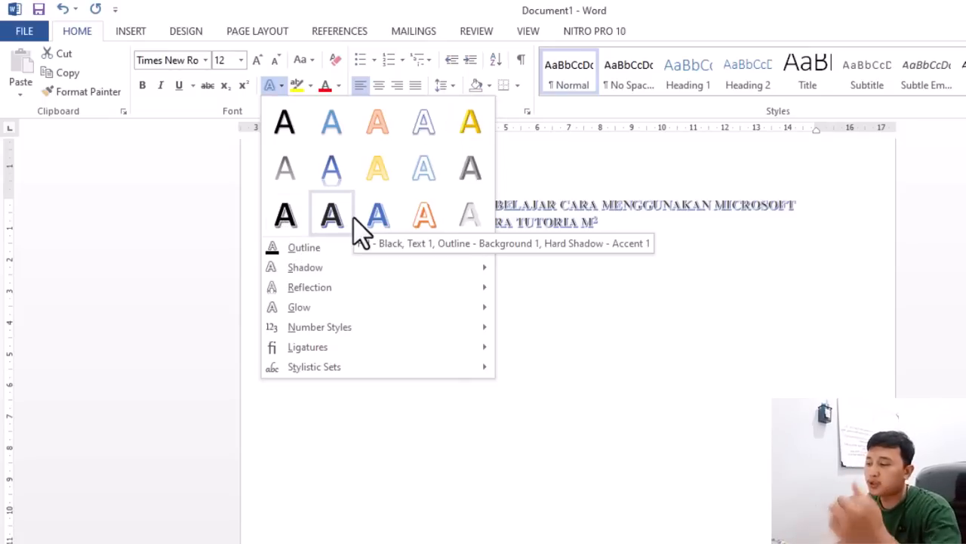
pyautogui.moveTo(466, 251)
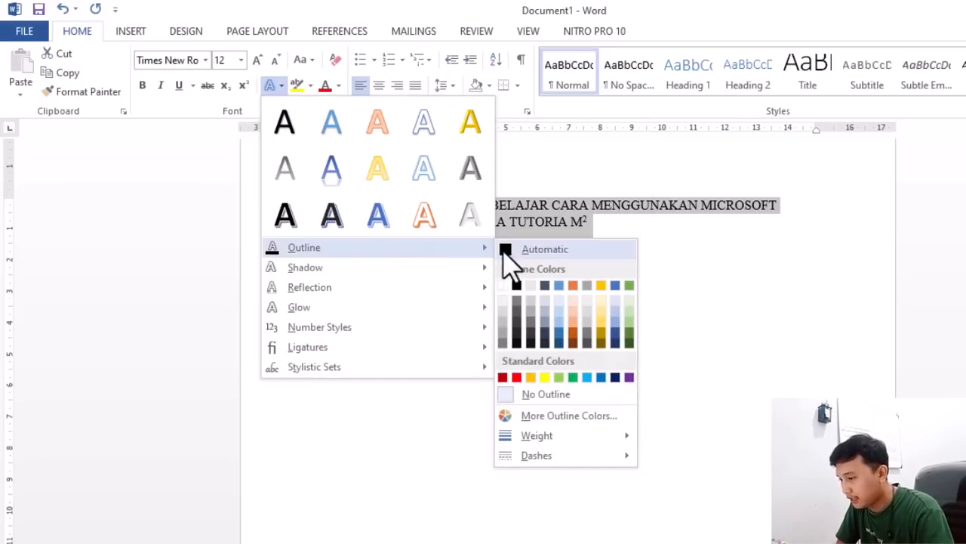
pyautogui.click(575, 334)
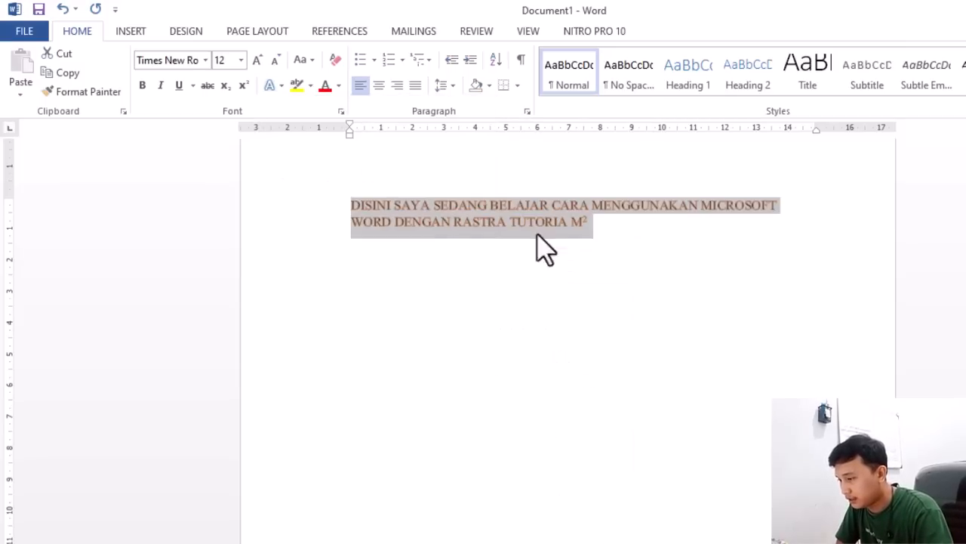
# Apply the first Inner shadow text effect to the whole sentence.
pyautogui.moveTo(589, 227); pyautogui.dragTo(302, 162)
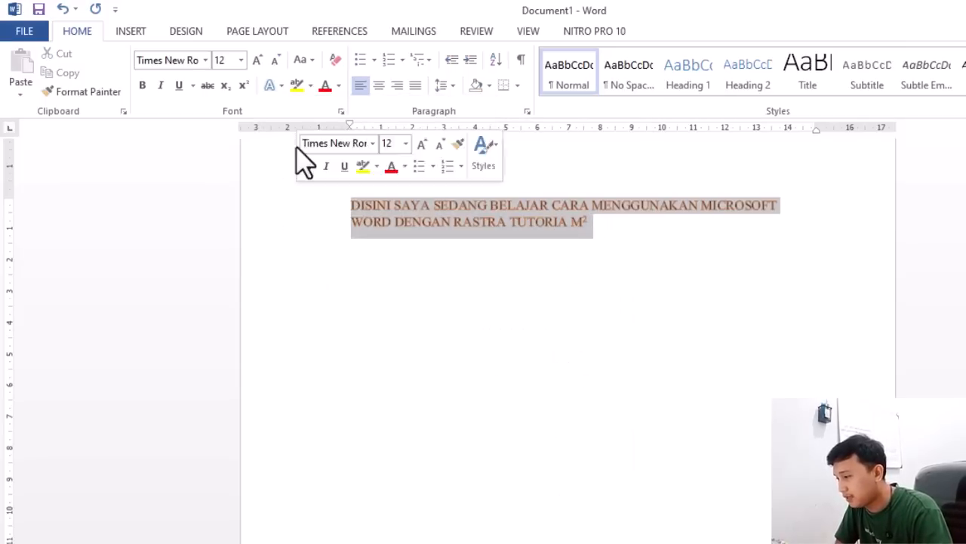
pyautogui.click(281, 85)
pyautogui.moveTo(397, 265)
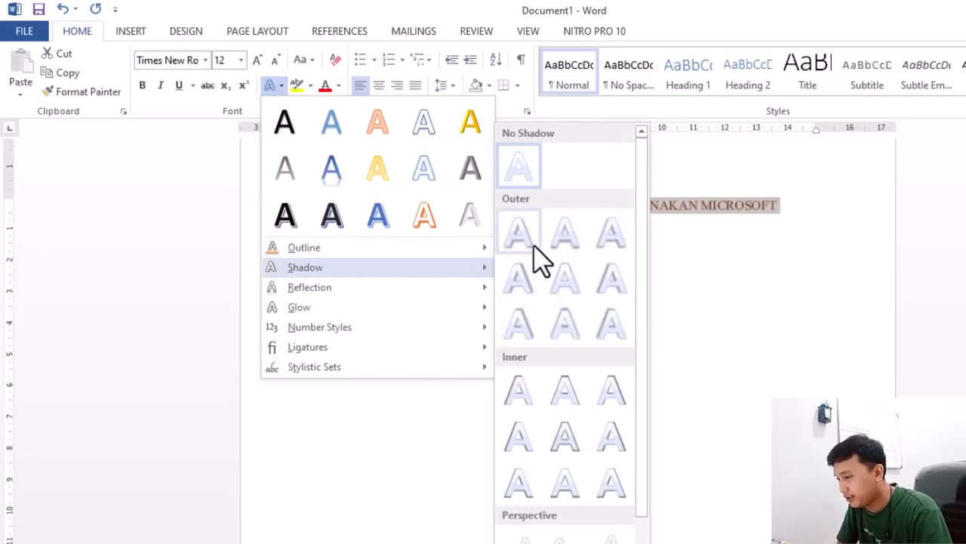
pyautogui.scroll(-1, 586, 355)
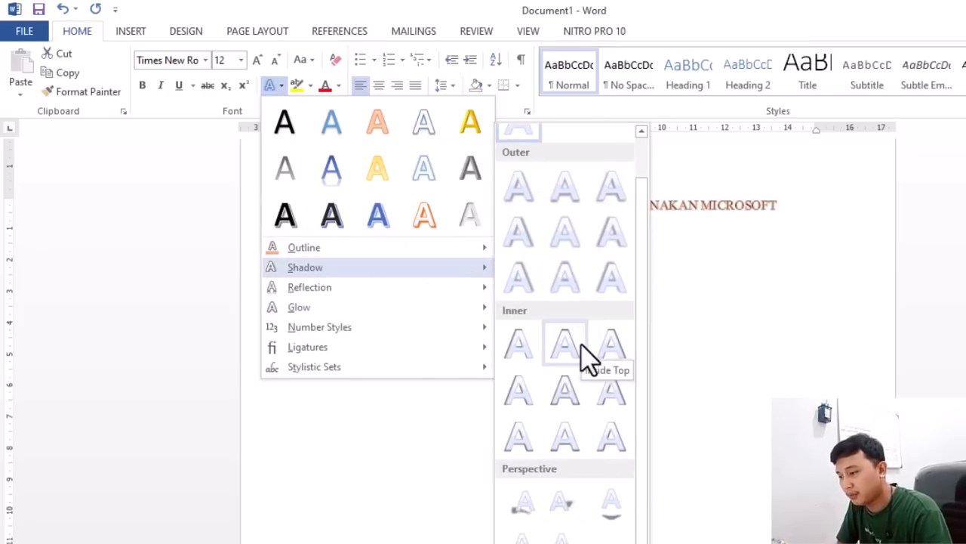
pyautogui.click(522, 350)
# Remove the orange text outline from the whole sentence.
pyautogui.moveTo(619, 250); pyautogui.dragTo(300, 148)
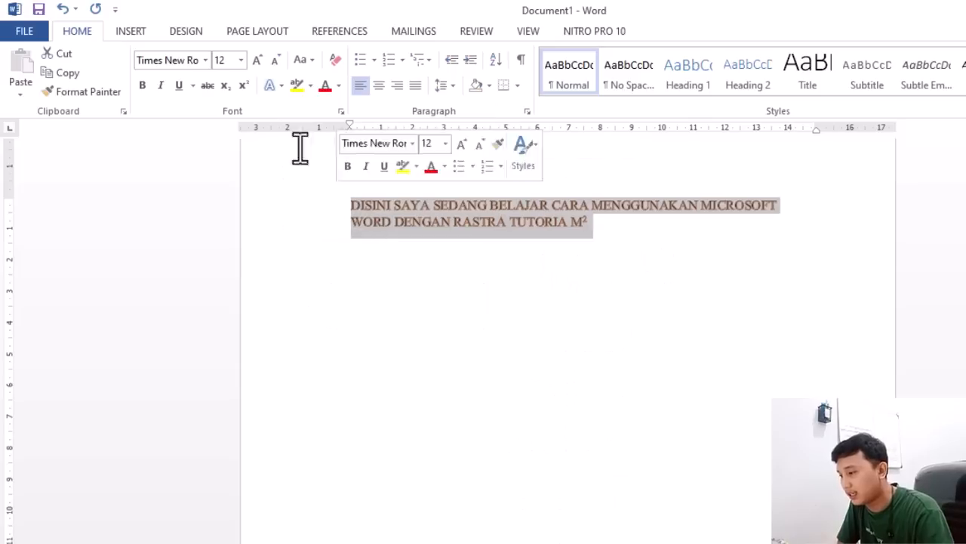
pyautogui.click(276, 86)
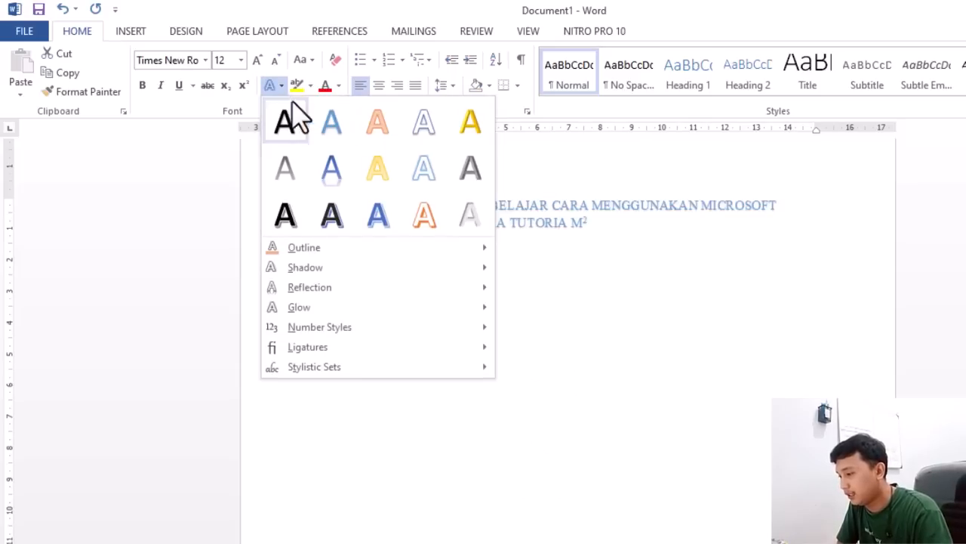
pyautogui.moveTo(363, 251)
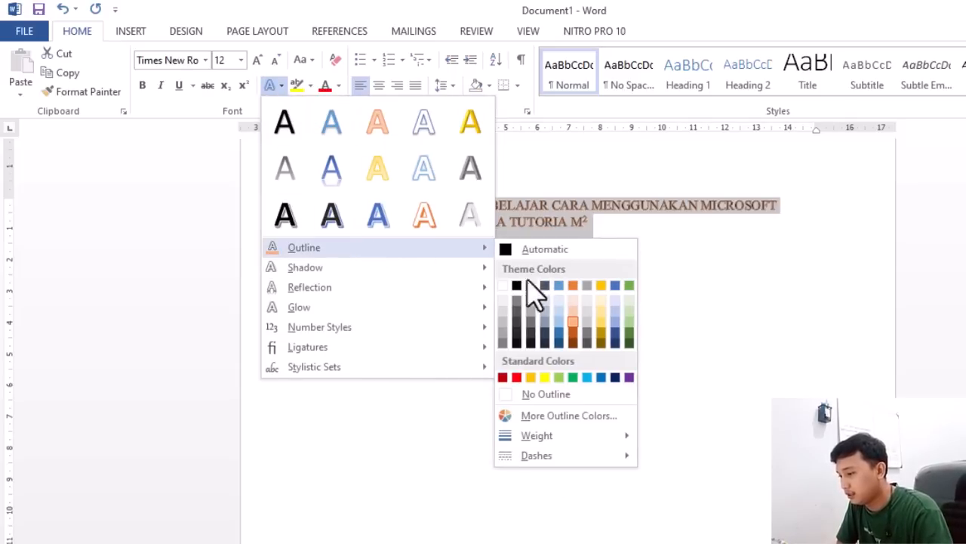
pyautogui.click(548, 395)
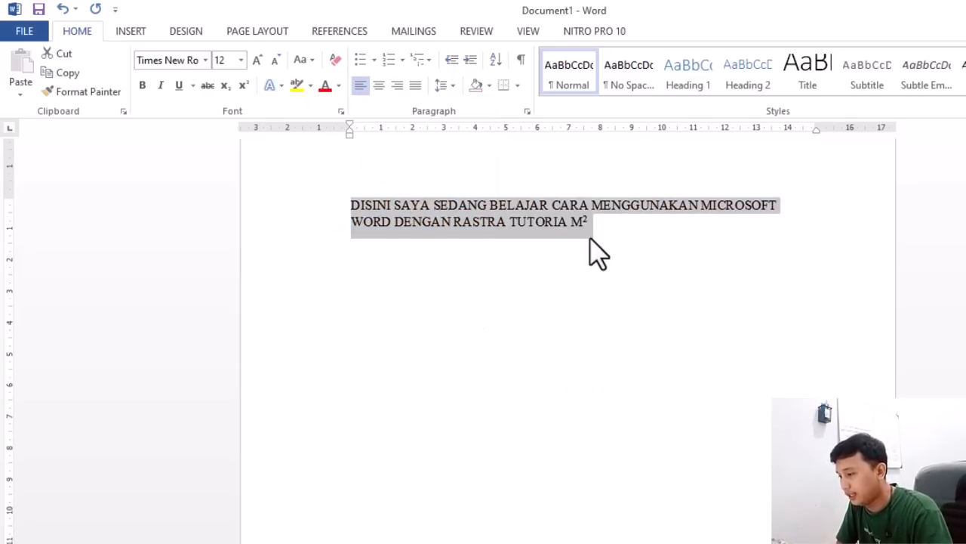
# Reapply the No Outline text effect to the whole sentence and deselect it.
pyautogui.moveTo(613, 235); pyautogui.dragTo(334, 212)
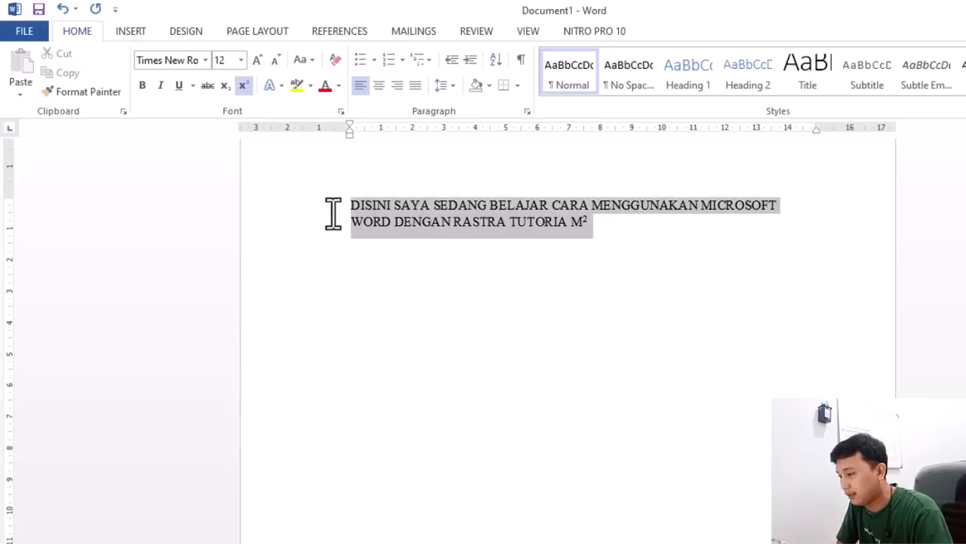
pyautogui.click(278, 86)
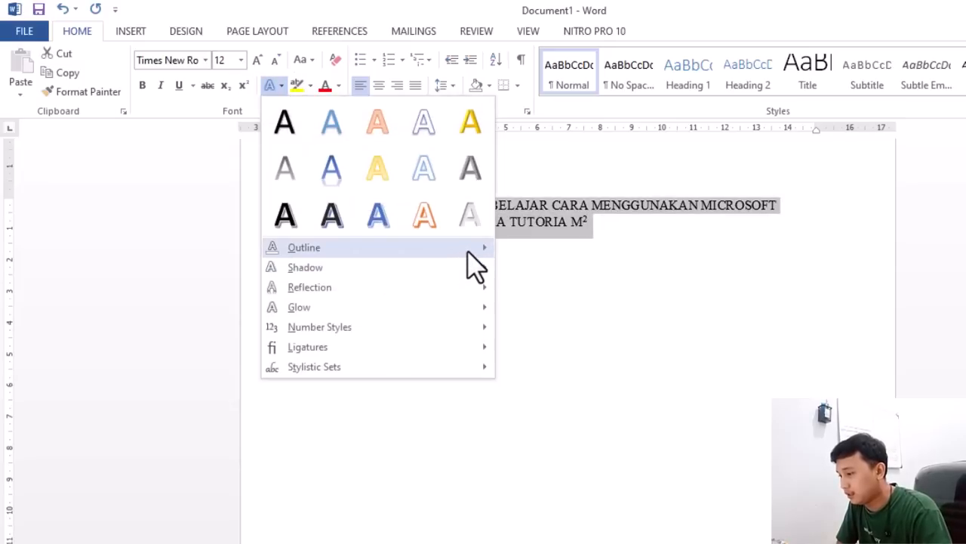
pyautogui.moveTo(469, 249)
pyautogui.click(545, 394)
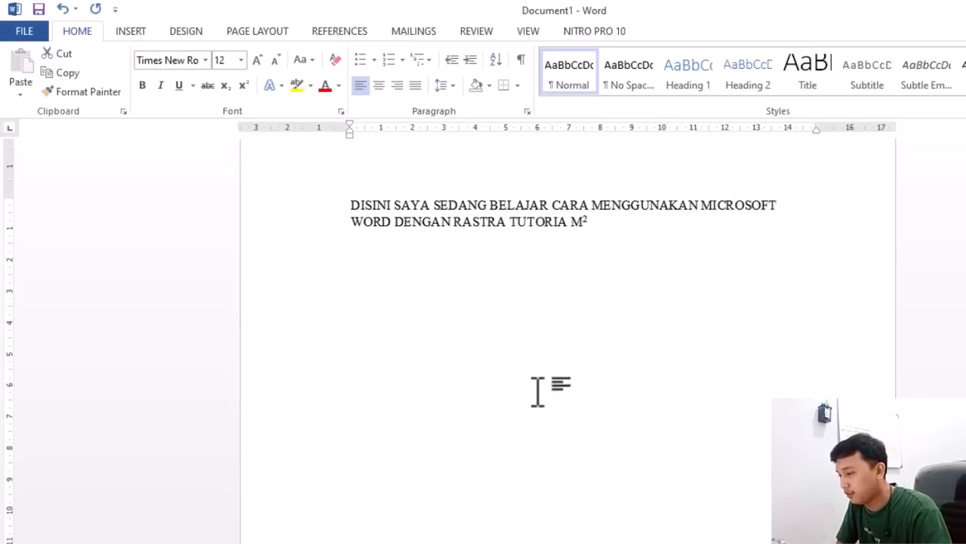
pyautogui.click(513, 252)
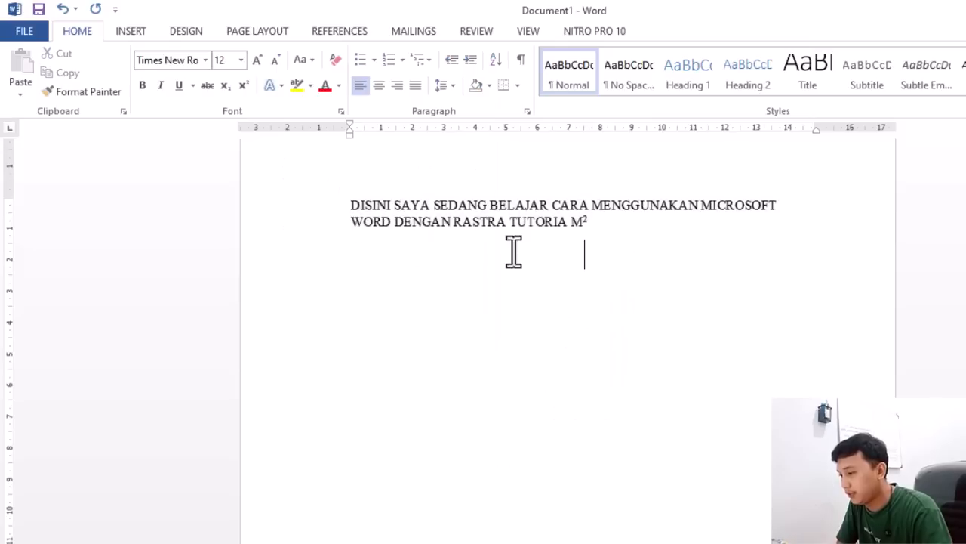
pyautogui.moveTo(604, 231); pyautogui.dragTo(352, 201)
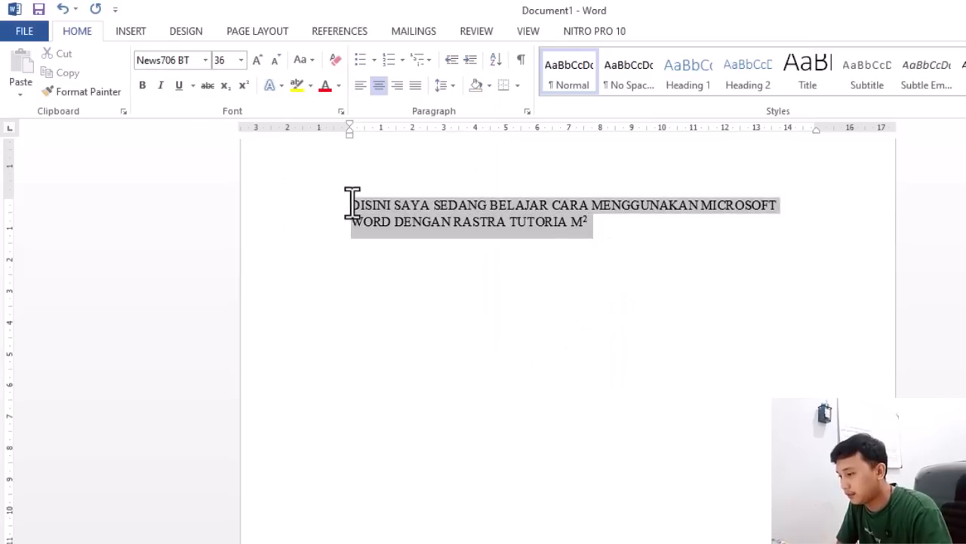
pyautogui.click(272, 85)
pyautogui.moveTo(416, 254)
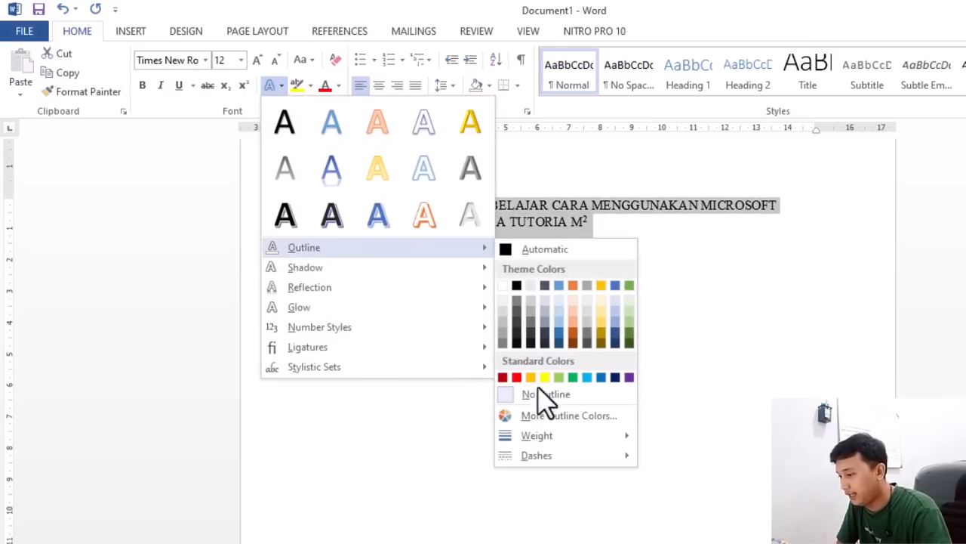
pyautogui.click(555, 394)
pyautogui.click(652, 312)
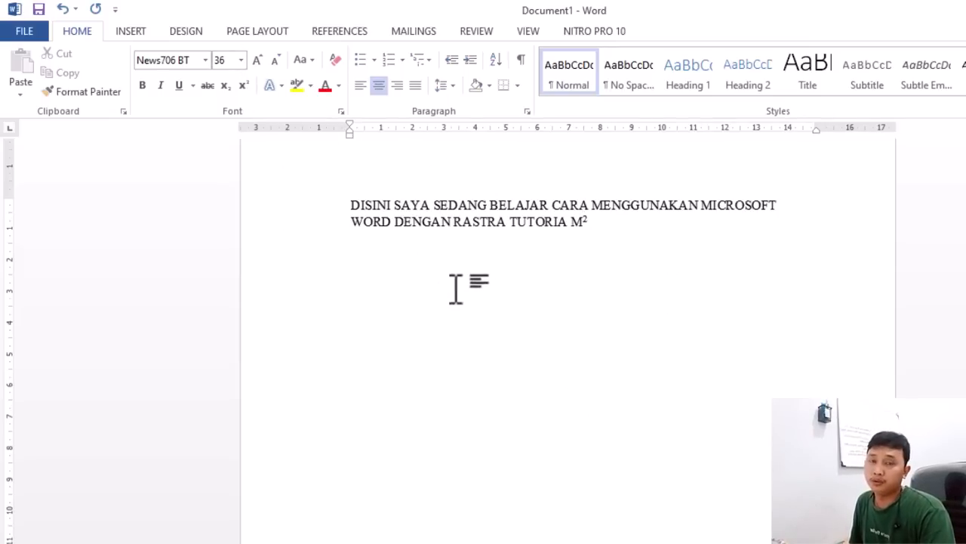
# Undo the removal of the text outline, redo it, and place the cursor at the end of the sentence.
pyautogui.click(65, 9)
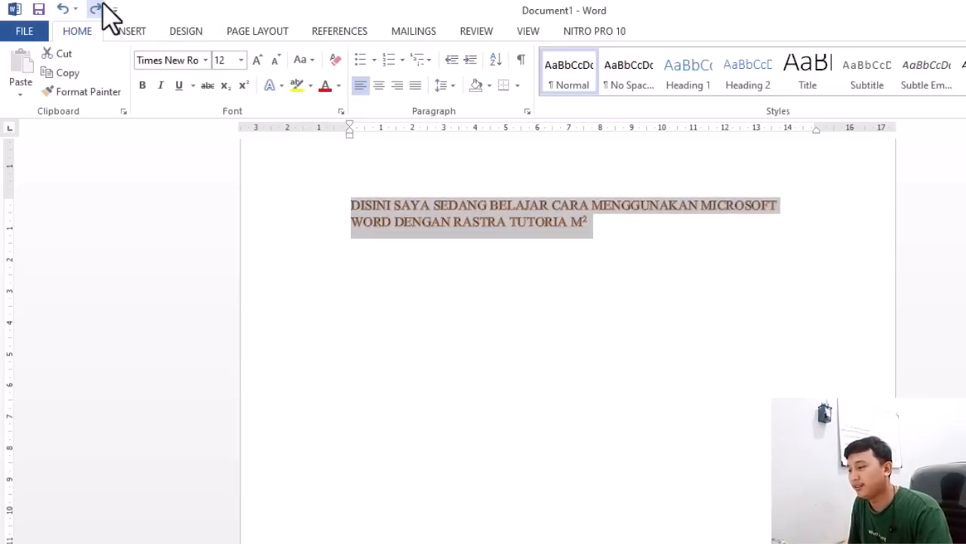
pyautogui.click(98, 9)
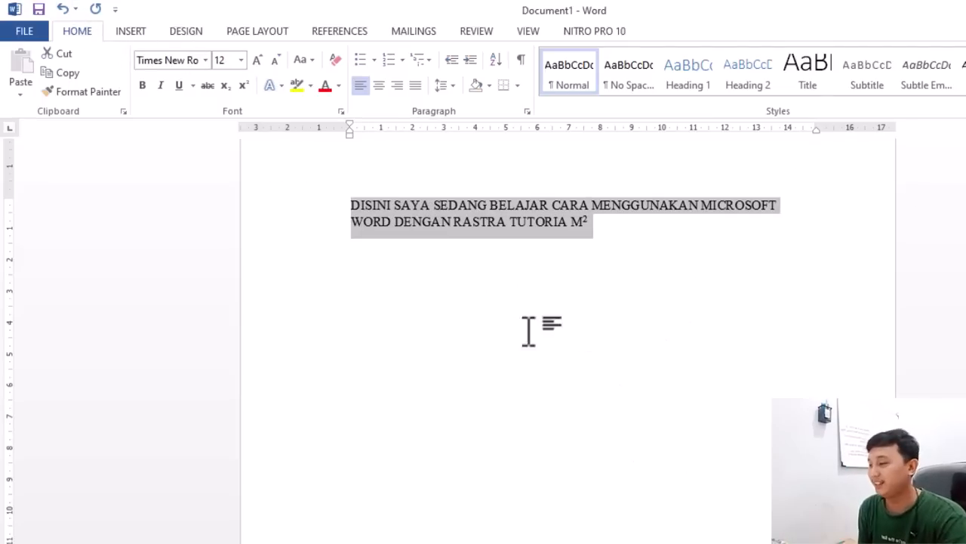
pyautogui.click(626, 223)
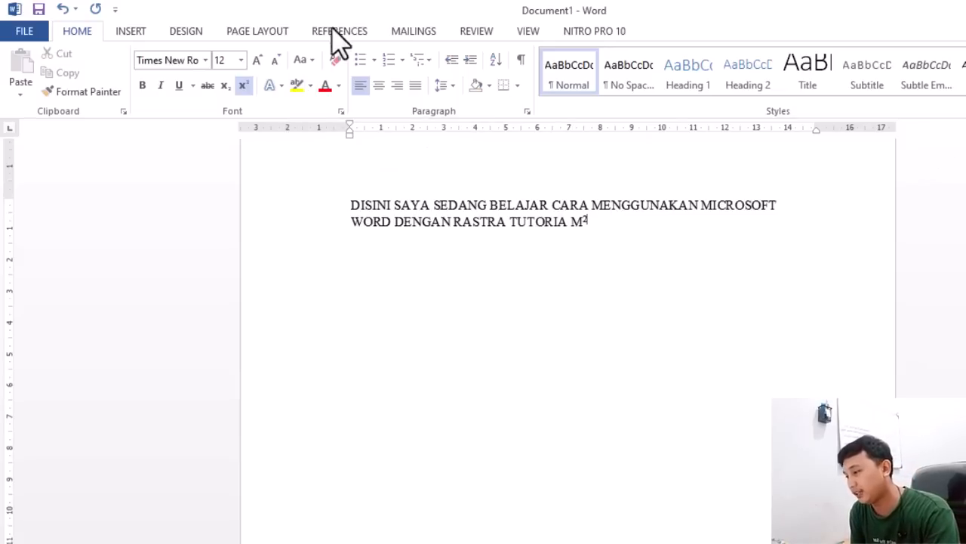
# Highlight the whole sample sentence in bright green.
pyautogui.click(310, 85)
pyautogui.click(326, 112)
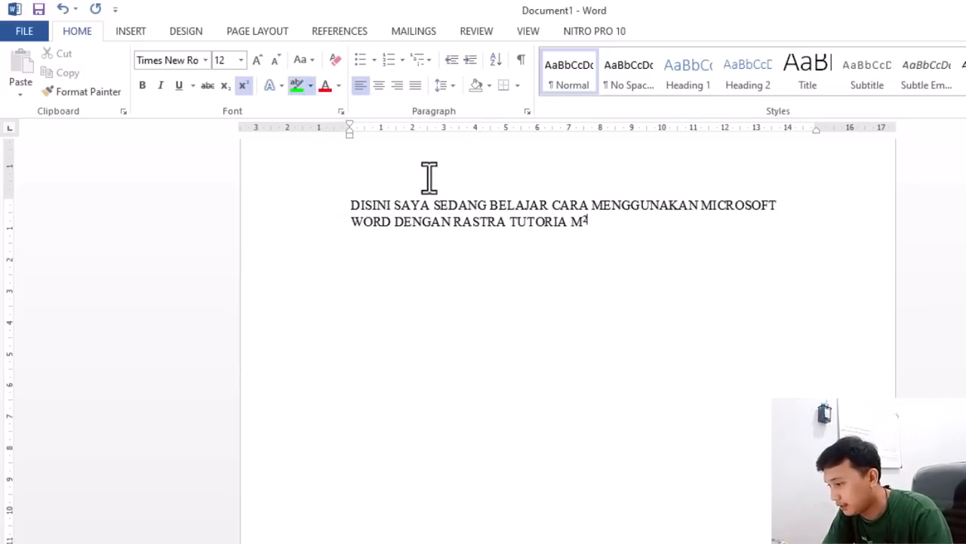
pyautogui.moveTo(610, 222); pyautogui.dragTo(433, 205)
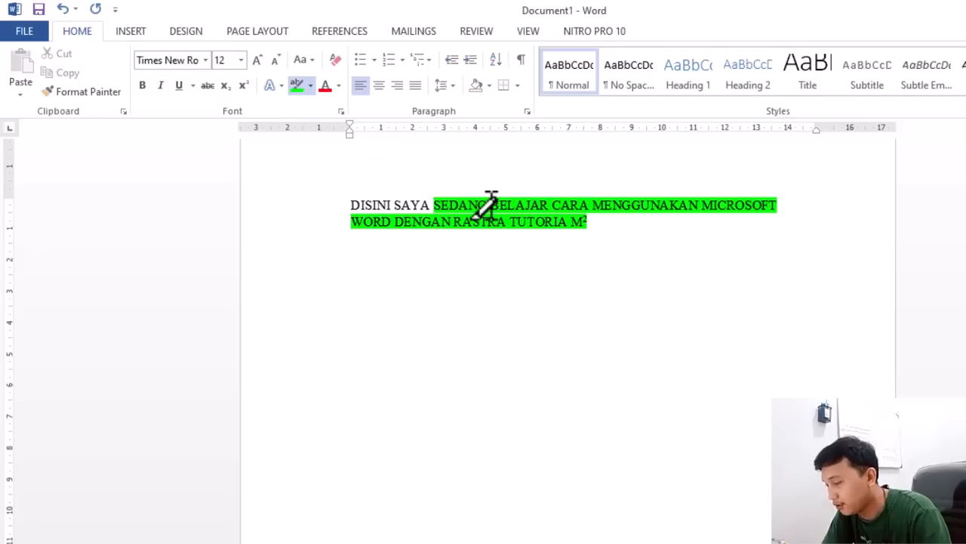
pyautogui.moveTo(352, 203); pyautogui.dragTo(476, 211)
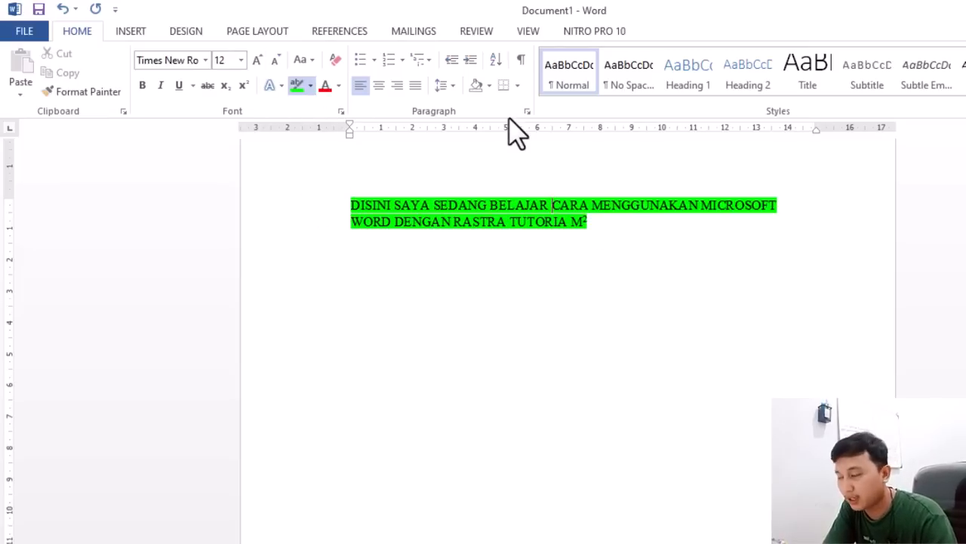
# Remove the green highlight from the whole sentence by applying No Color.
pyautogui.click(310, 85)
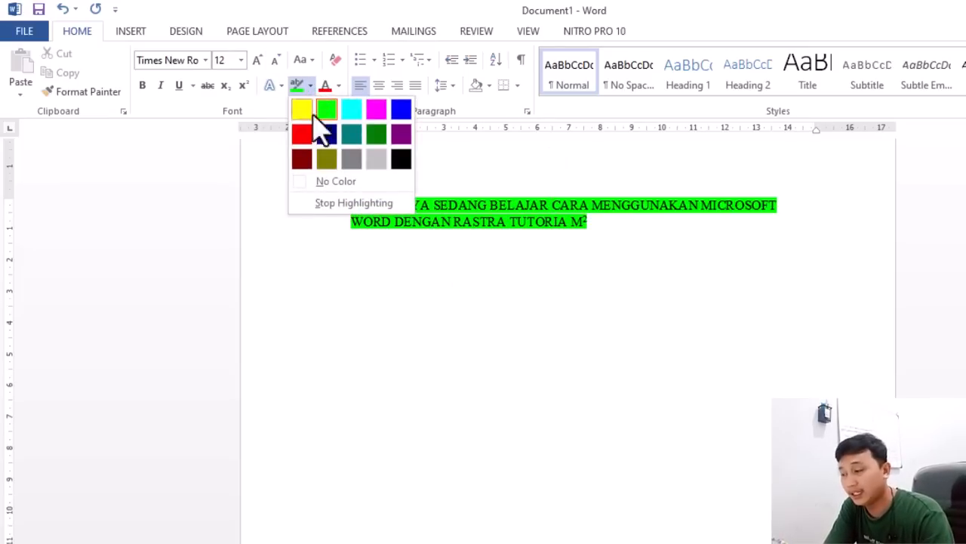
pyautogui.click(510, 164)
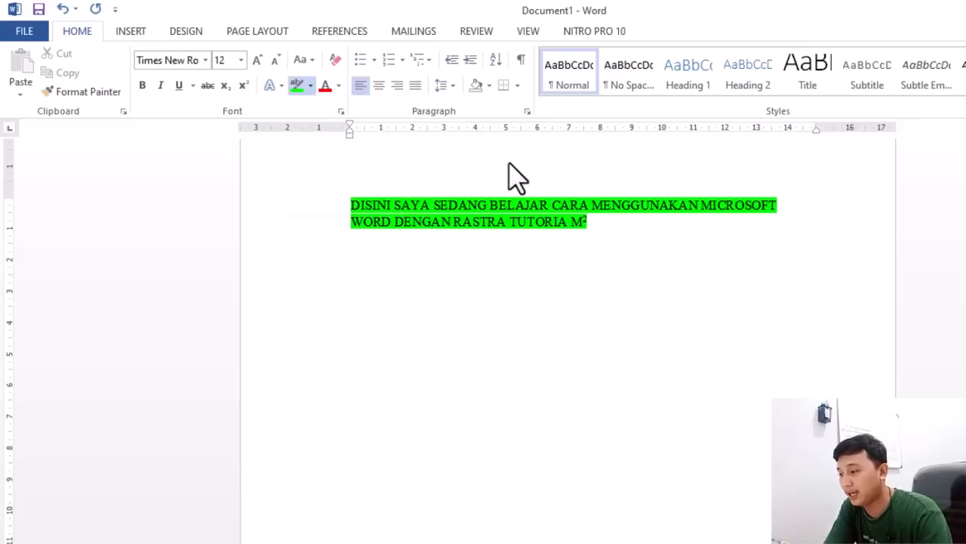
pyautogui.click(310, 84)
pyautogui.click(620, 227)
pyautogui.moveTo(582, 227); pyautogui.dragTo(348, 205)
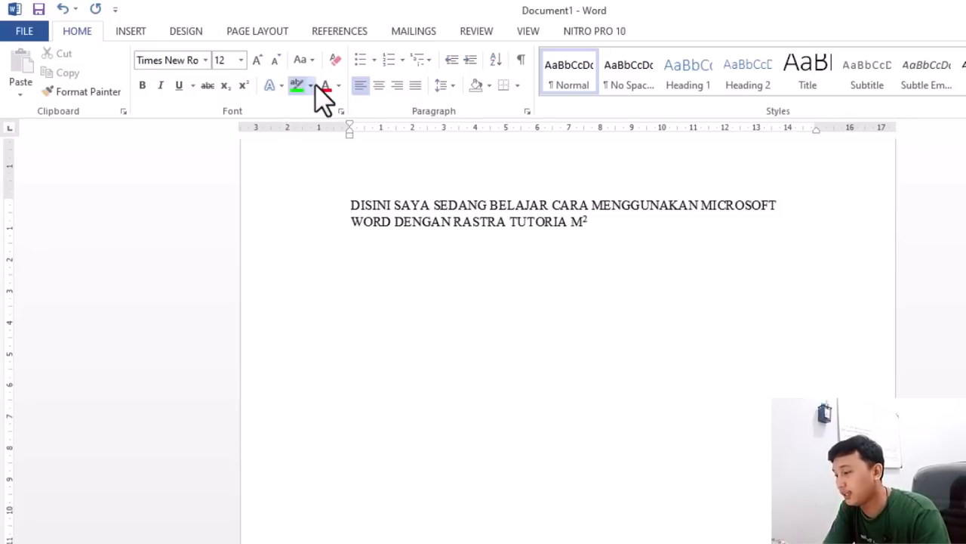
pyautogui.click(310, 85)
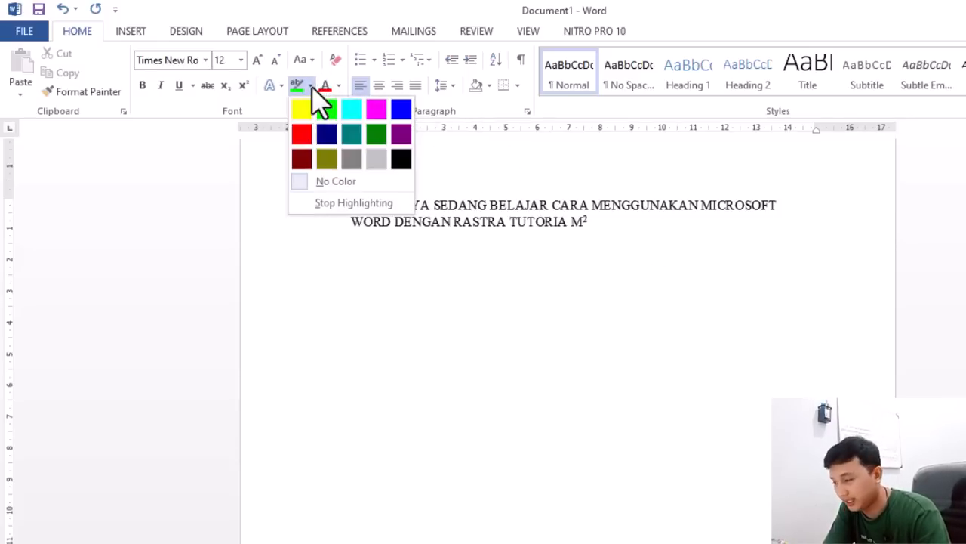
pyautogui.click(349, 184)
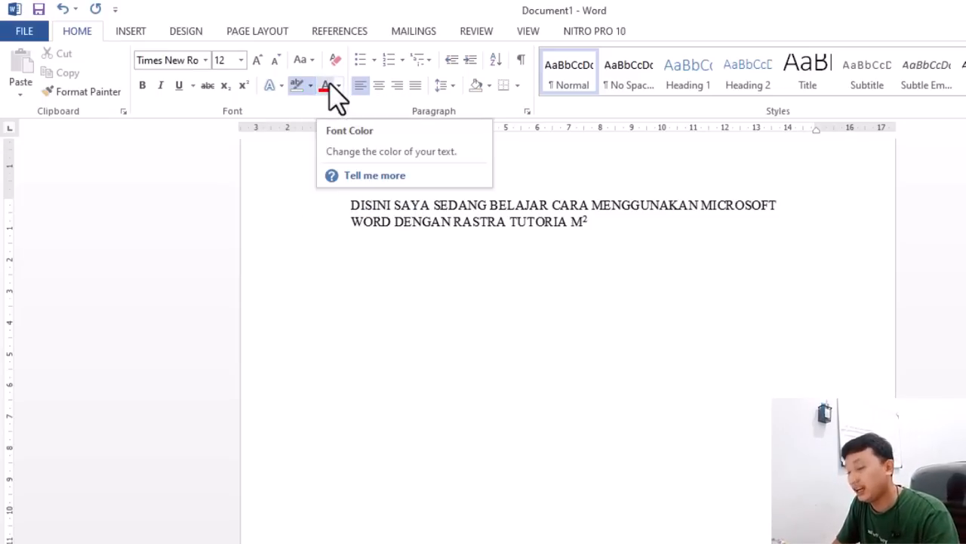
# Set the font color of the whole sentence to black from the theme colors.
pyautogui.moveTo(587, 221); pyautogui.dragTo(350, 209)
pyautogui.click(349, 209)
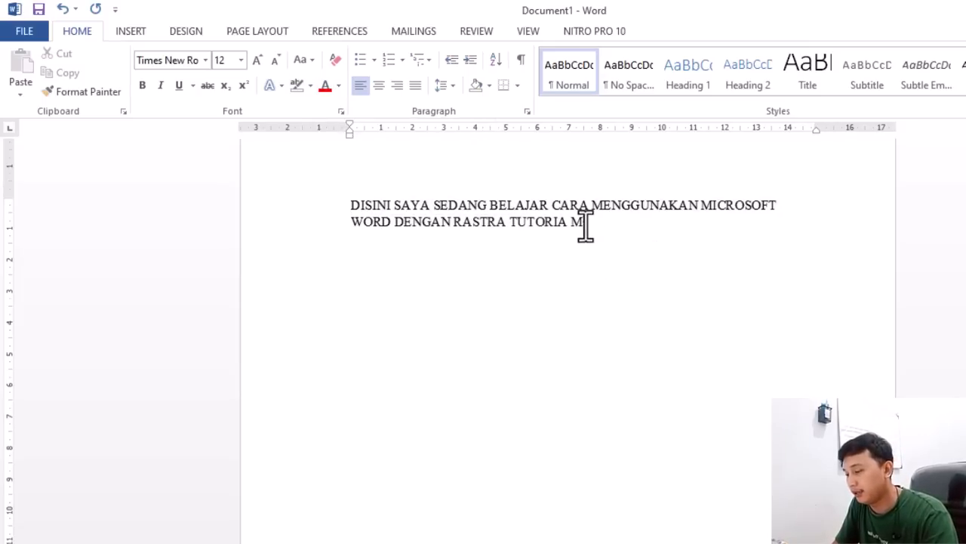
pyautogui.moveTo(589, 221); pyautogui.dragTo(354, 209)
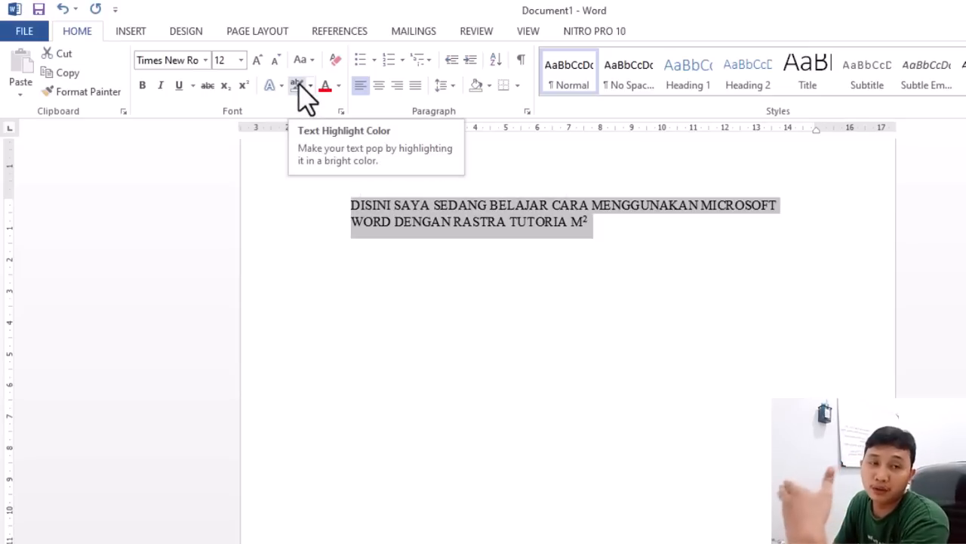
pyautogui.click(339, 85)
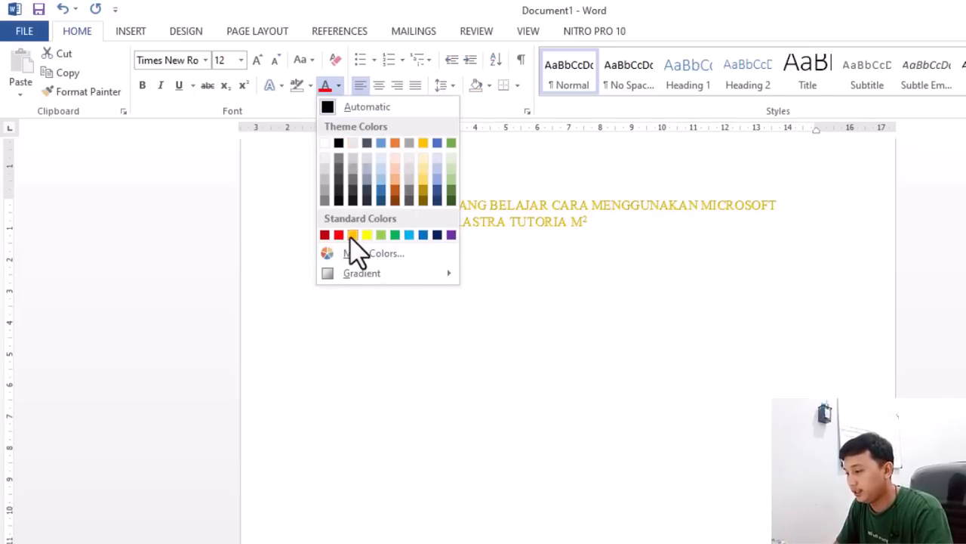
pyautogui.click(337, 145)
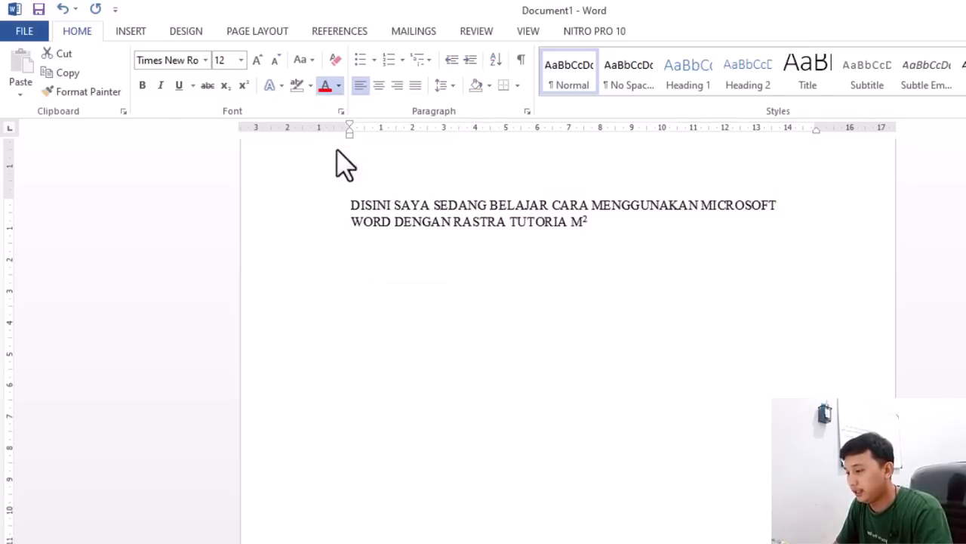
# Start a new line below the sentence and turn off superscript.
pyautogui.click(634, 219)
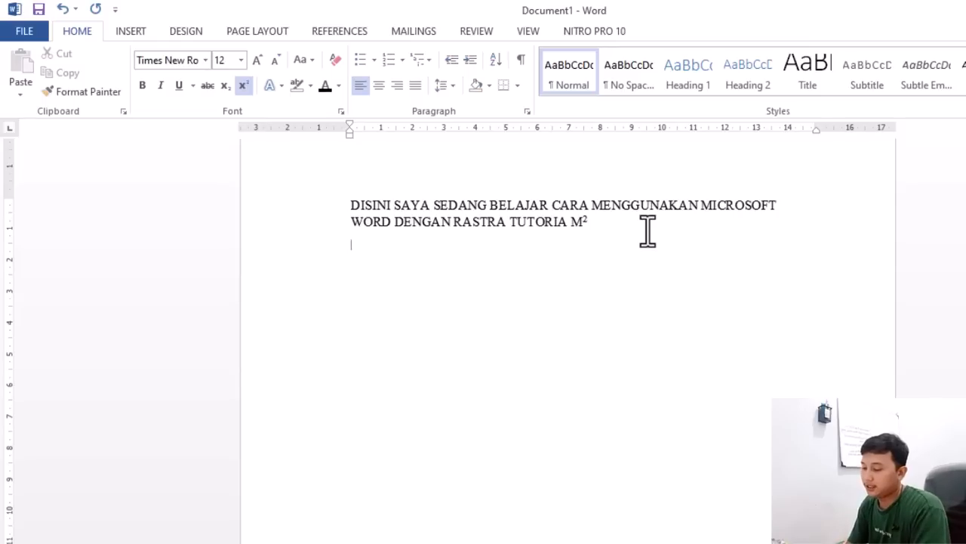
pyautogui.press('Return')
pyautogui.write('RA')
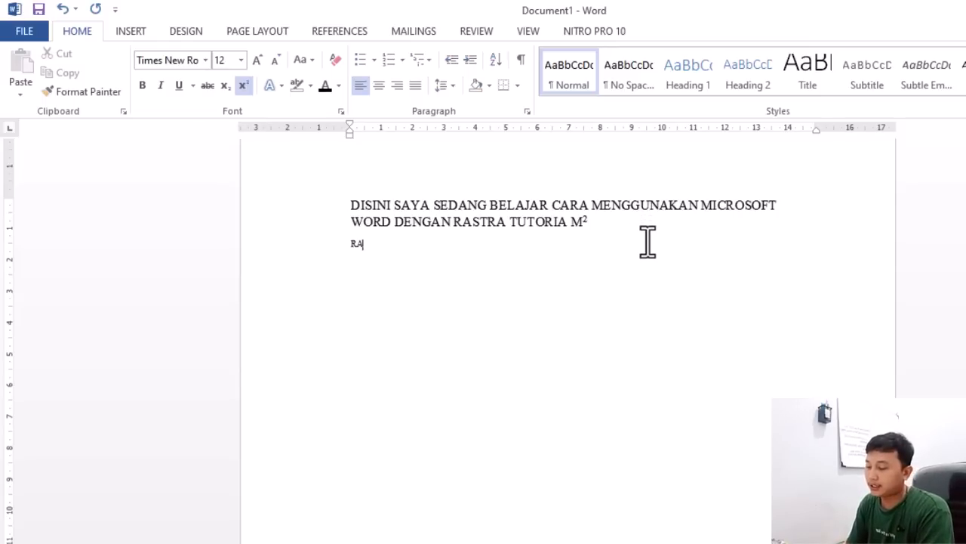
pyautogui.click(243, 85)
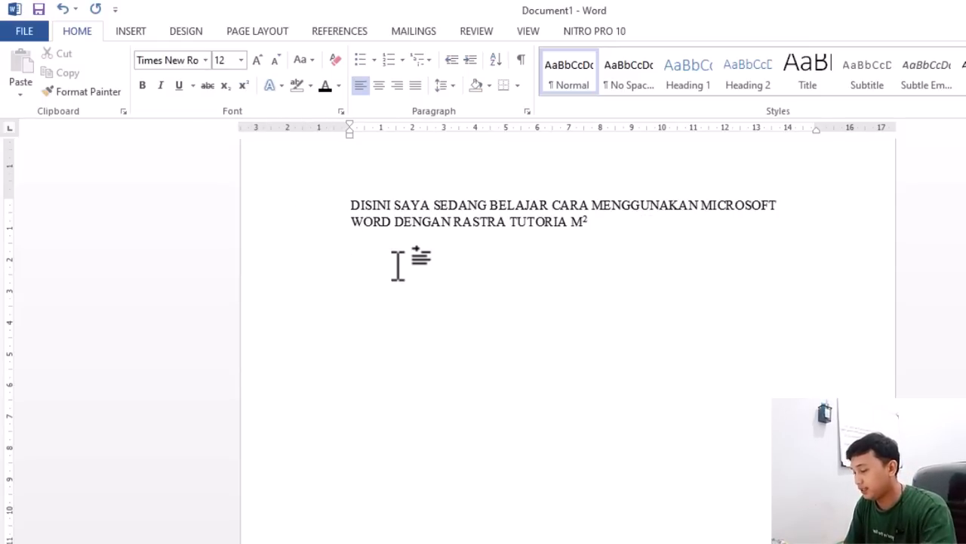
# Enter a manually numbered list below the sentence, with names after 1. and 2. and an empty 3.
pyautogui.write('1. RASTRA')
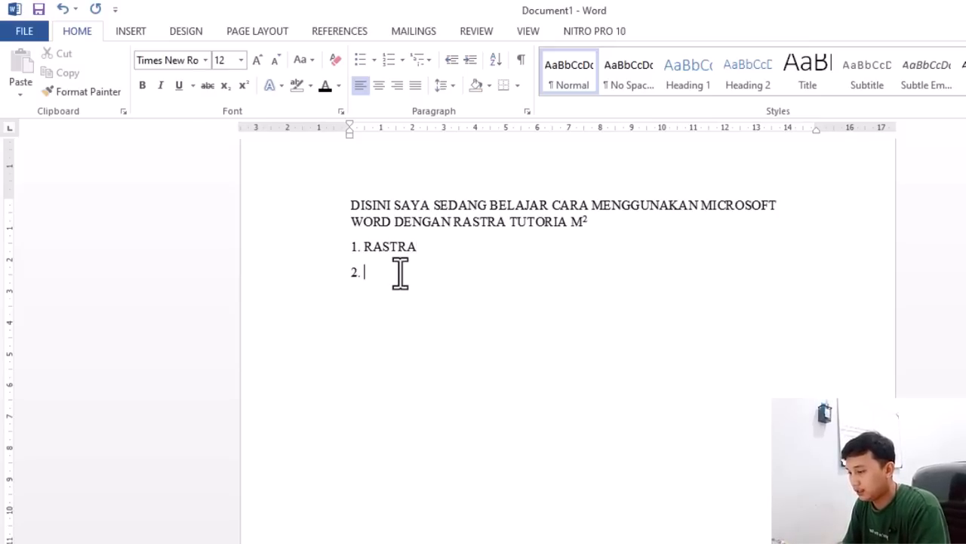
pyautogui.write('3.')
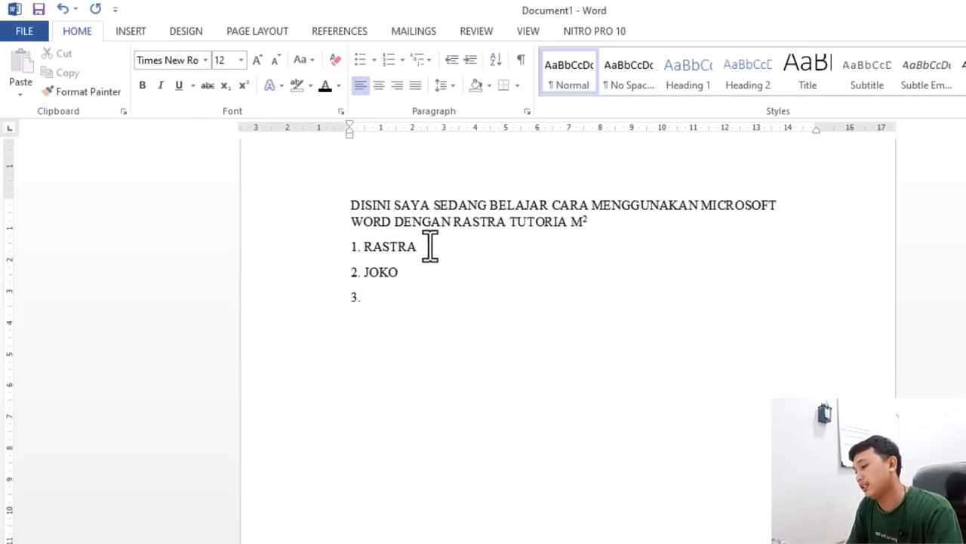
# Delete the whole manually numbered list below the sentence.
pyautogui.moveTo(381, 297); pyautogui.dragTo(325, 219)
pyautogui.click(402, 325)
pyautogui.click(382, 310)
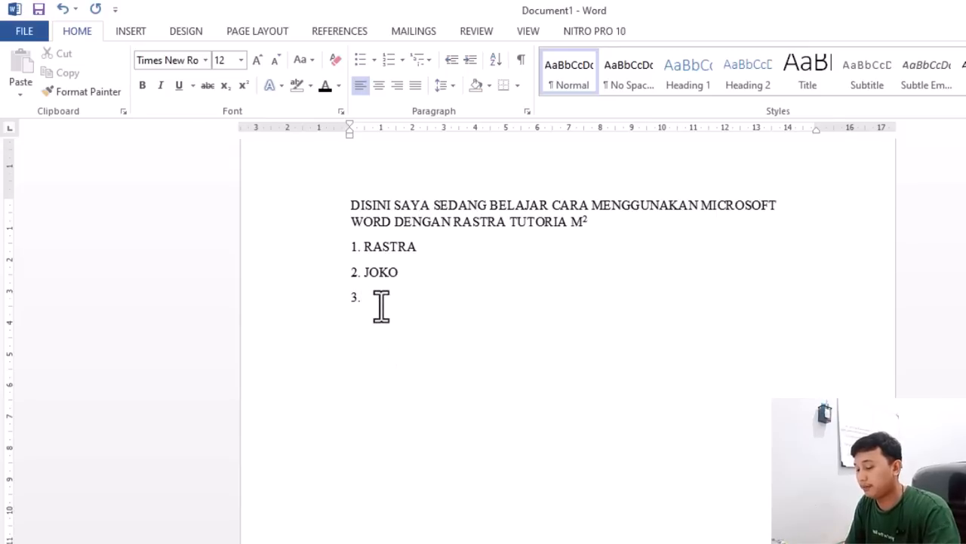
pyautogui.moveTo(352, 297); pyautogui.dragTo(352, 244)
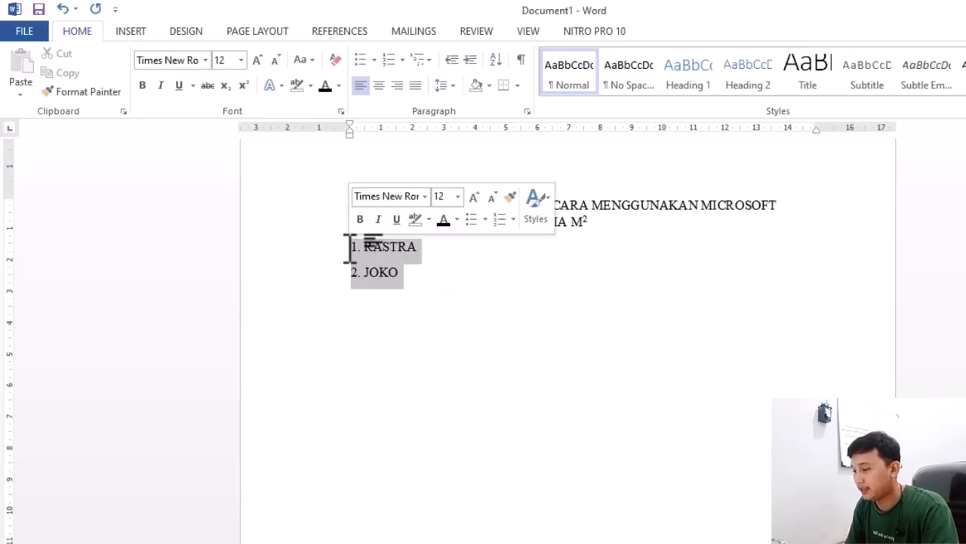
pyautogui.press('BackSpace')
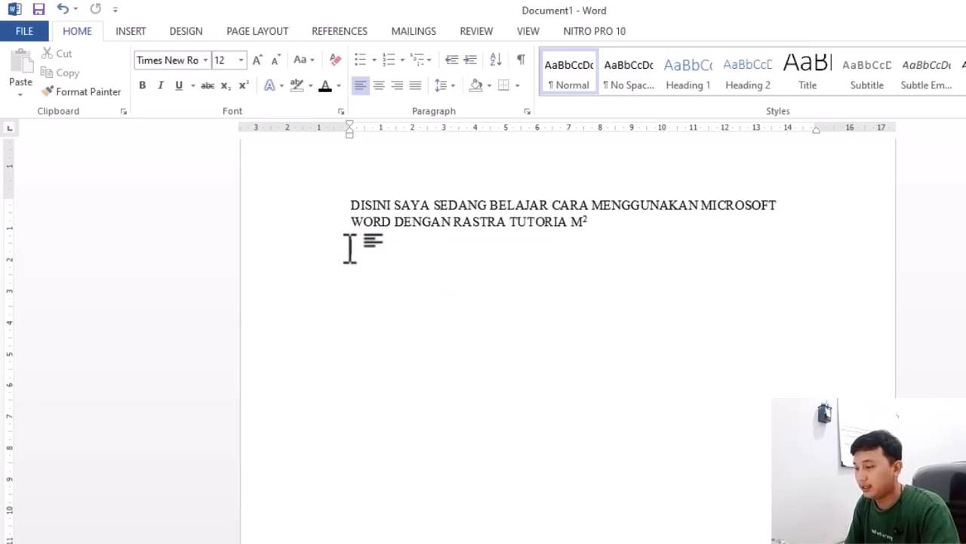
# Create an automatic 1., 2., 3. numbered list of three names below the sentence, followed by an empty item.
pyautogui.click(388, 60)
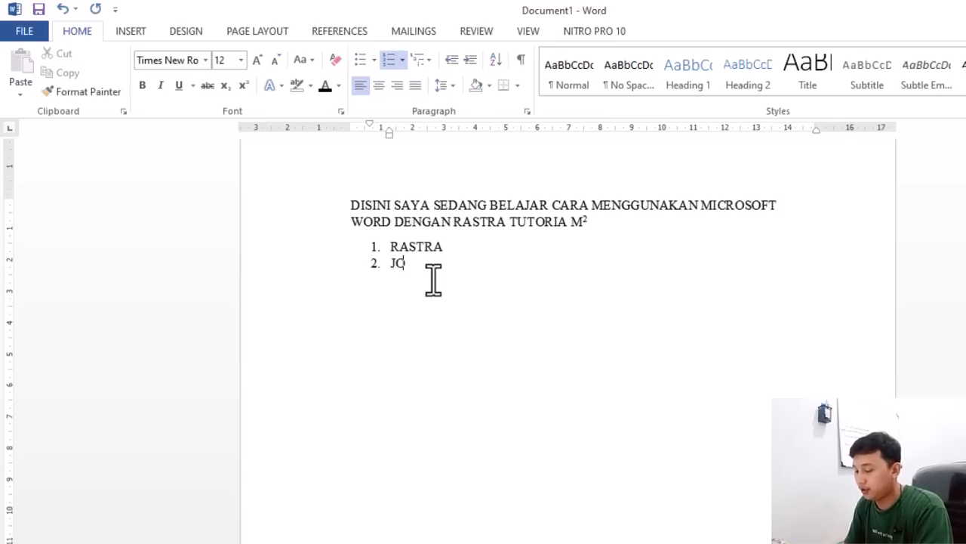
pyautogui.write('3')
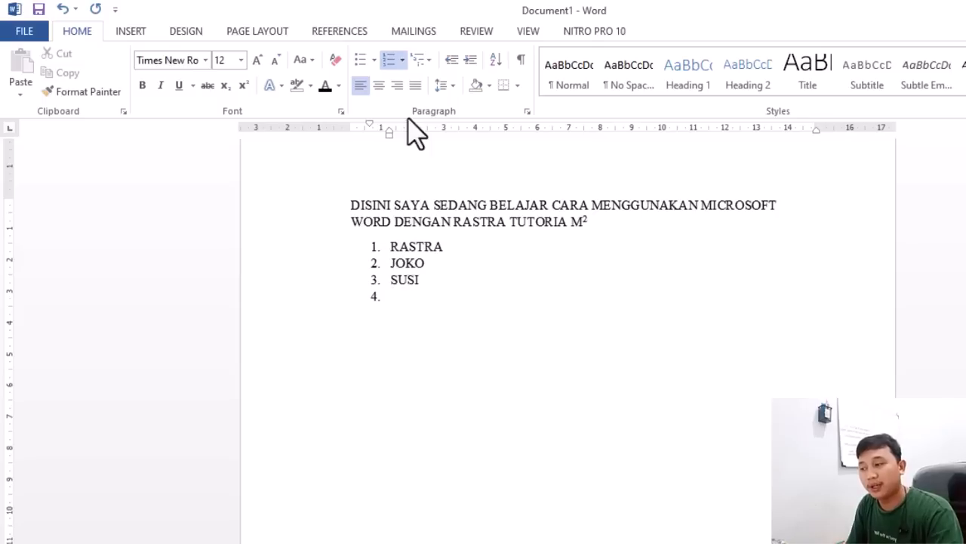
# Change the list's numbering to the I., II., III. format and remove the numbering from the empty fourth item.
pyautogui.click(402, 61)
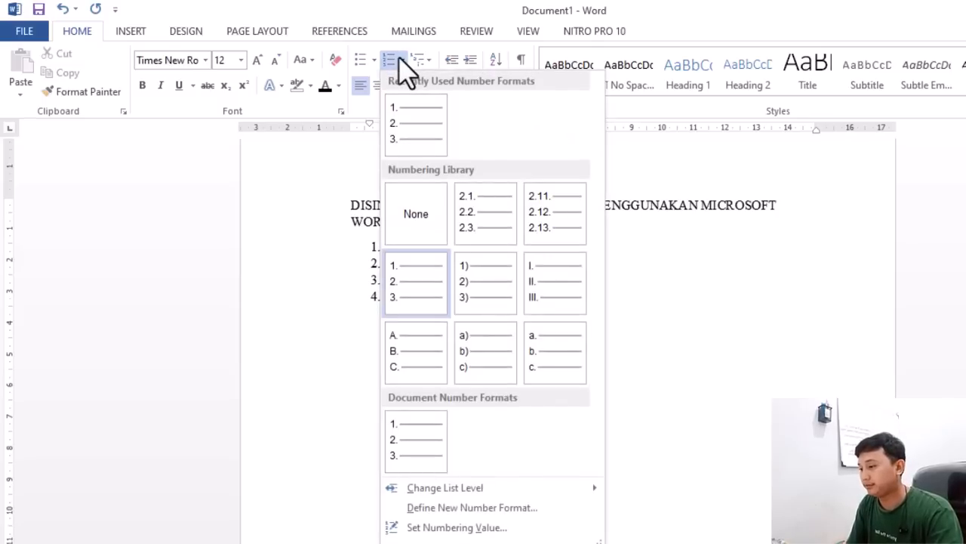
pyautogui.click(670, 349)
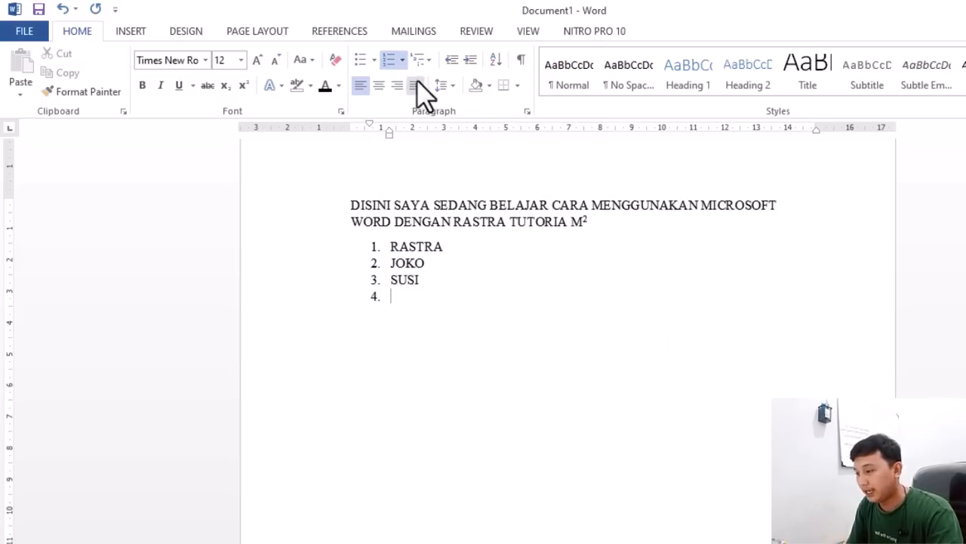
pyautogui.click(402, 60)
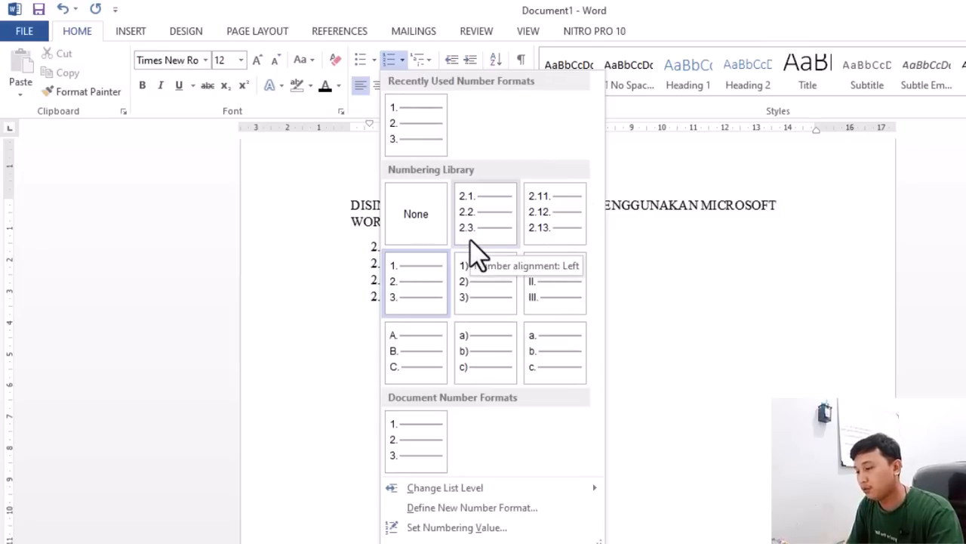
pyautogui.click(558, 287)
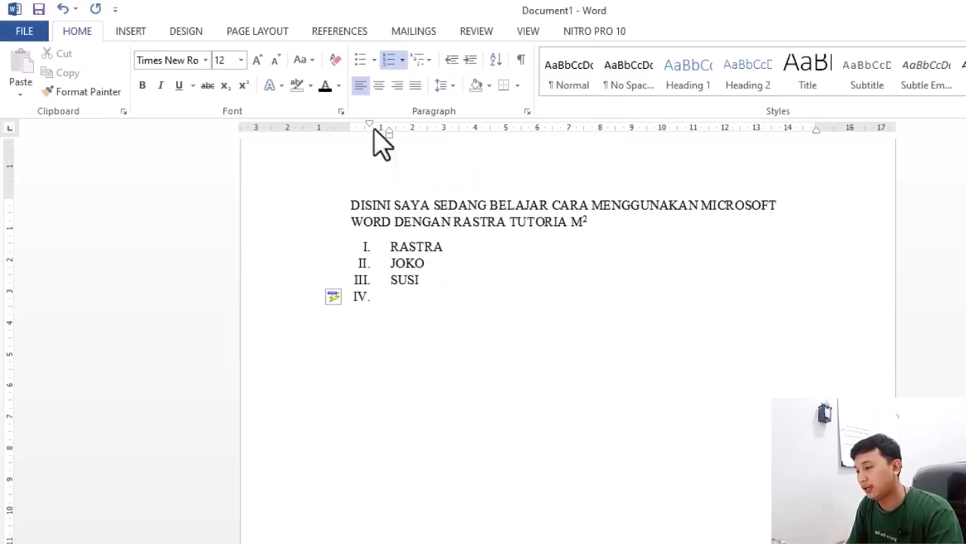
pyautogui.click(403, 60)
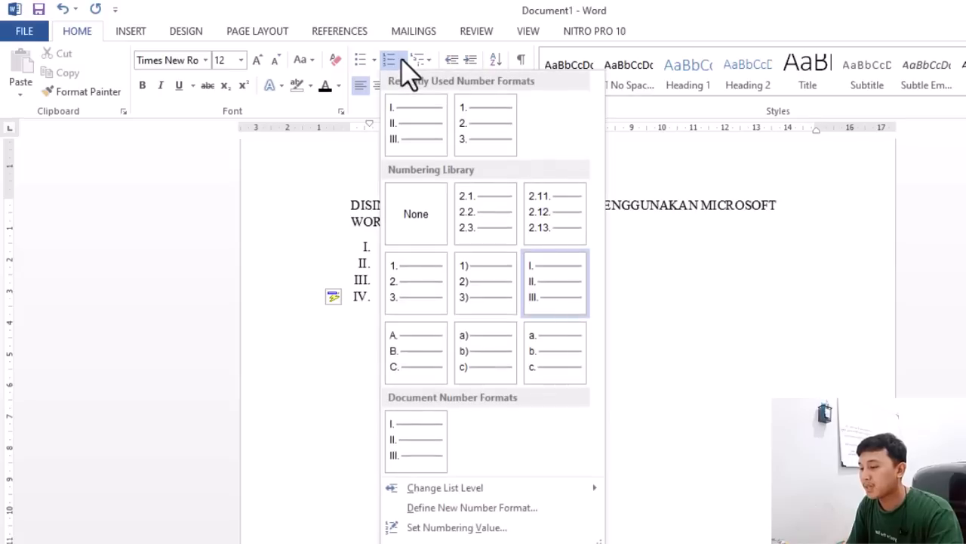
pyautogui.click(420, 219)
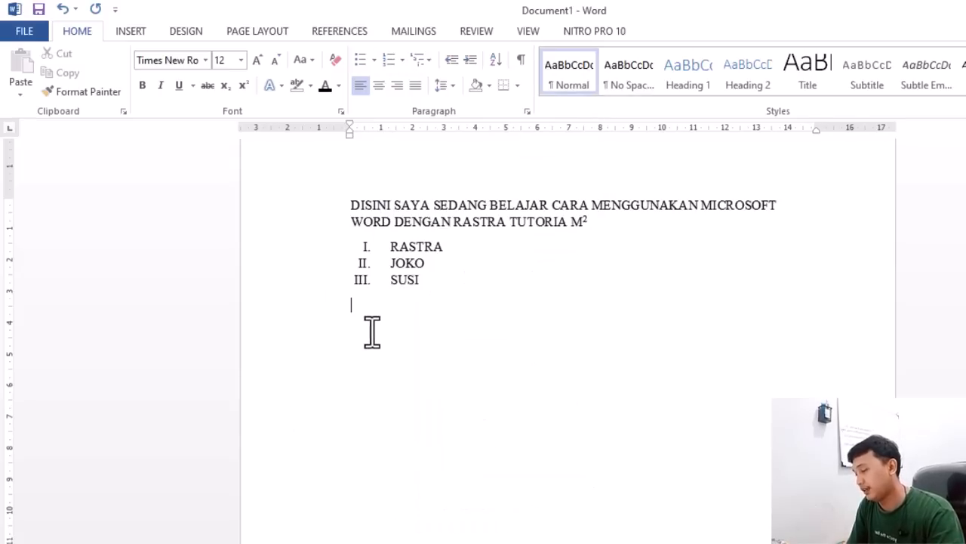
# Add a round-bulleted list below the numbered names with the entries FAFAFA, ADADAD and FAFAF.
pyautogui.click(361, 60)
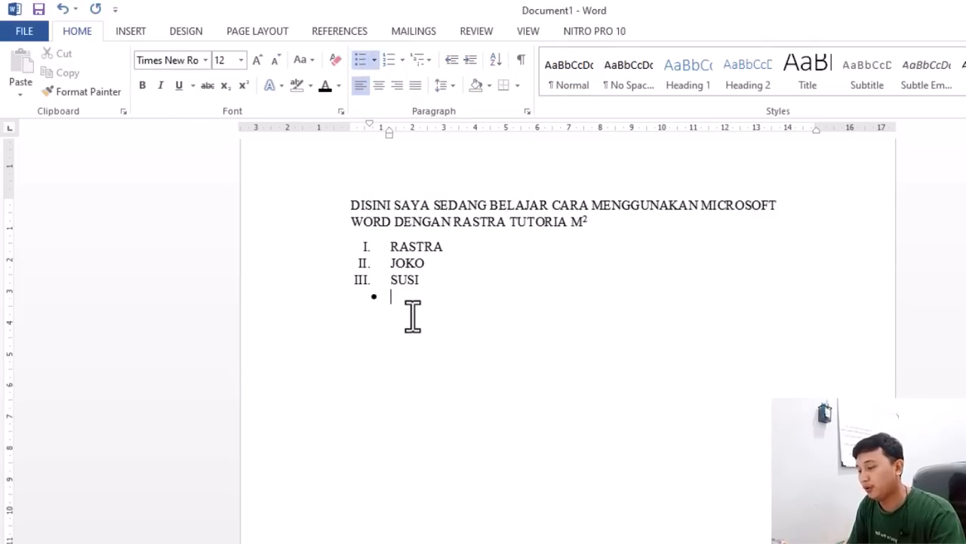
pyautogui.write('FAFAFA')
pyautogui.press('Return')
pyautogui.press('Return')
pyautogui.write('FAFA')
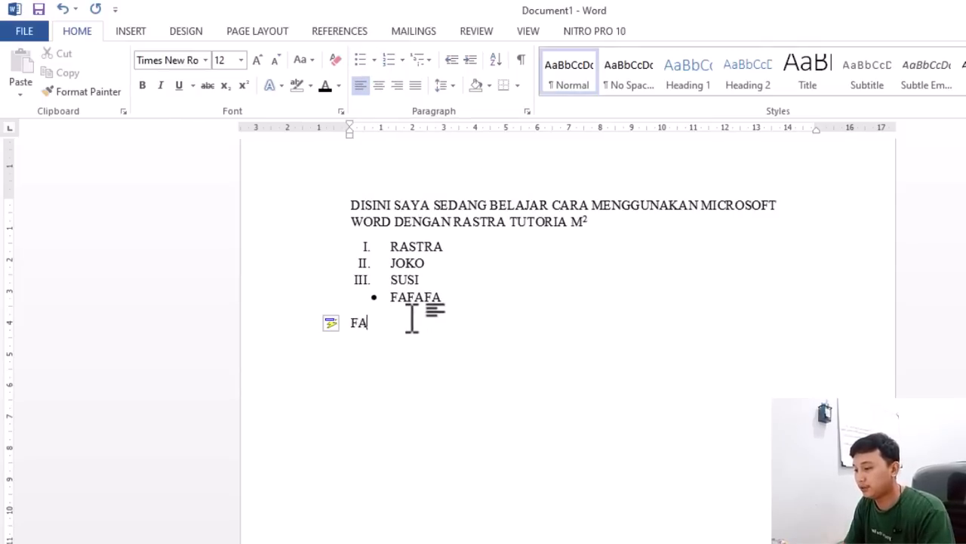
pyautogui.press('BackSpace')
pyautogui.press('BackSpace')
pyautogui.press('BackSpace')
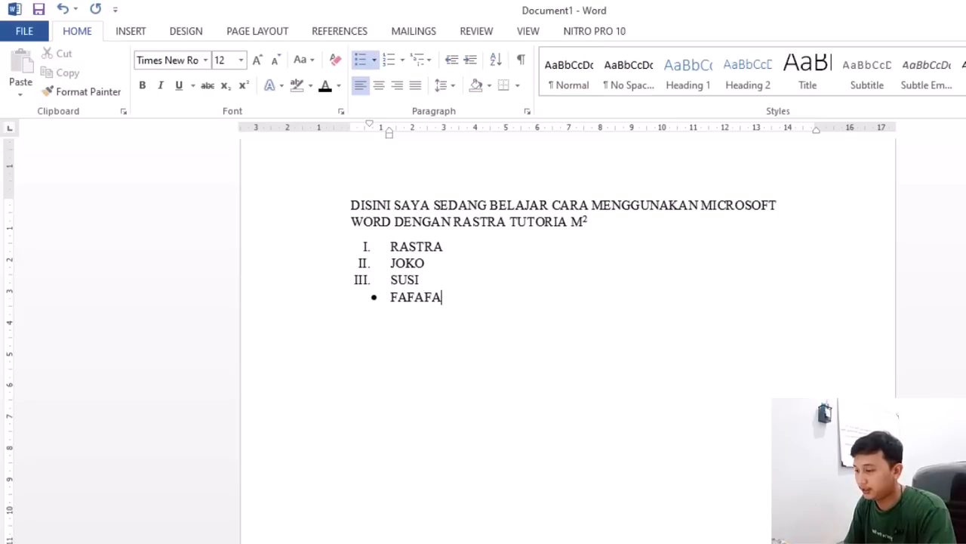
pyautogui.press('Return')
pyautogui.write('ADADAD')
pyautogui.press('Return')
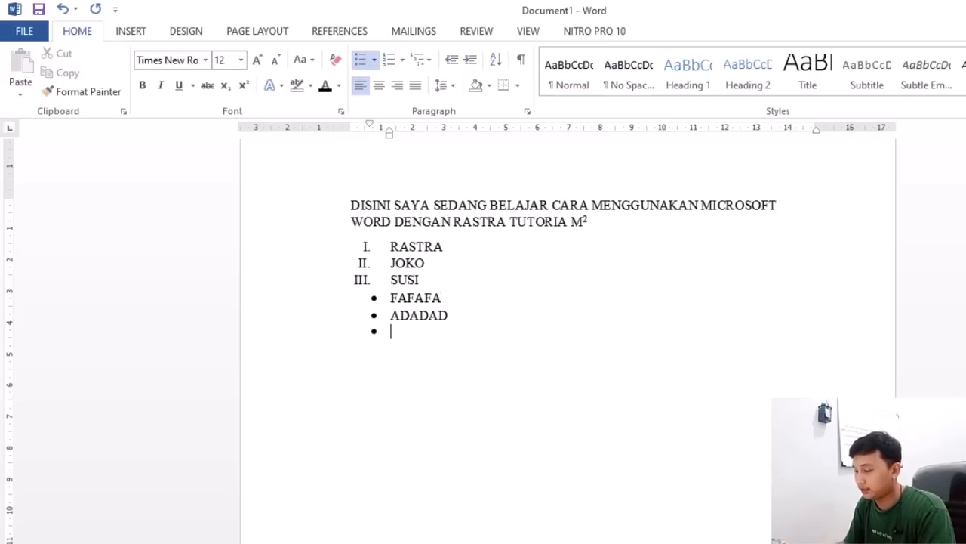
pyautogui.write('FAFAF')
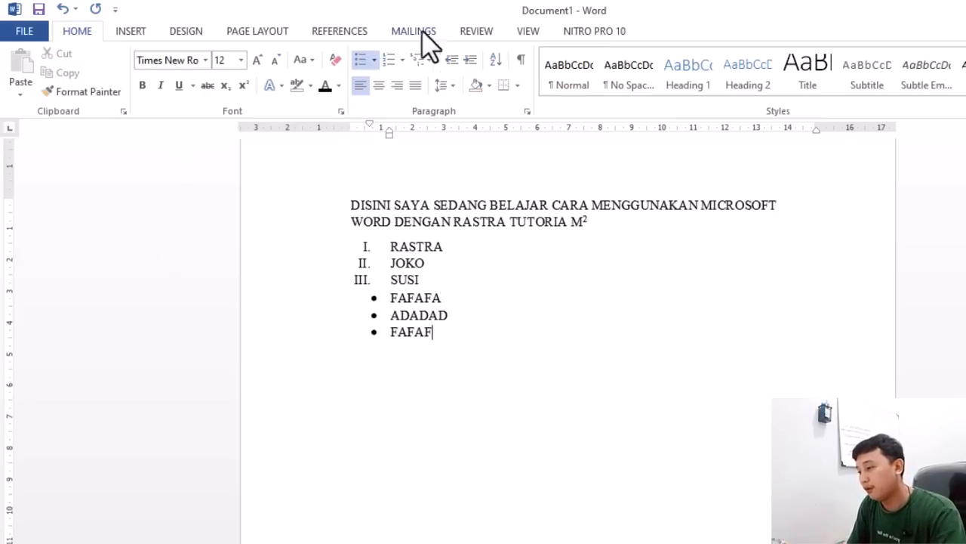
pyautogui.click(374, 58)
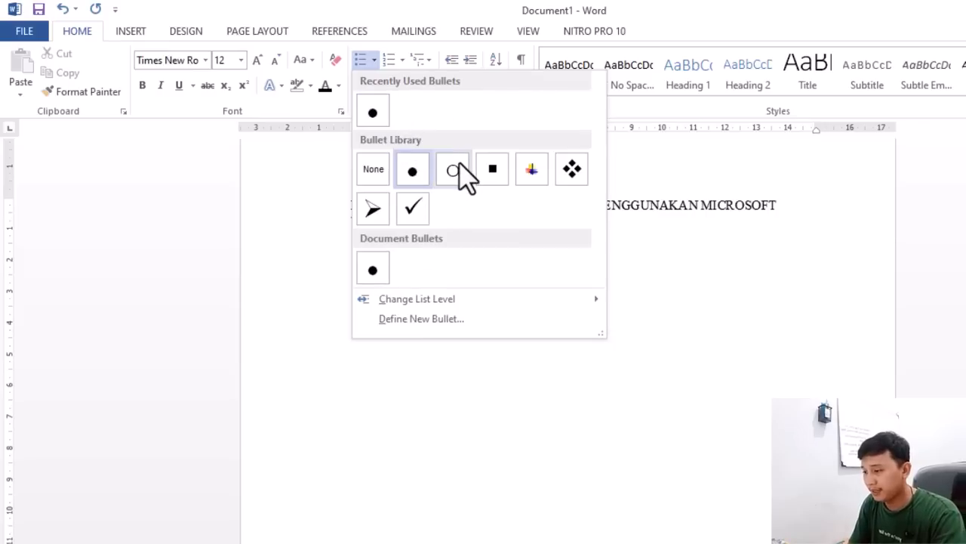
pyautogui.click(373, 59)
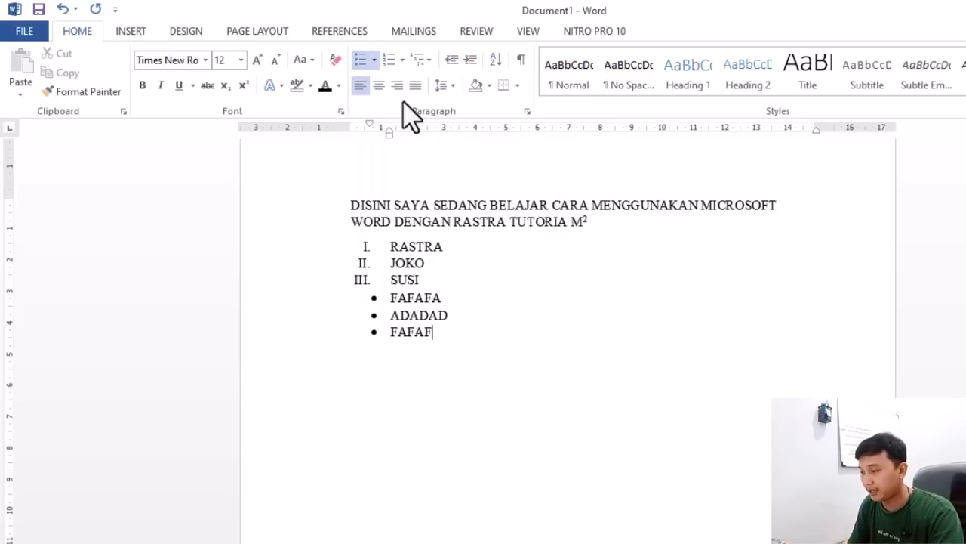
# Change the three-item bulleted list to checkmark bullets and convert it to I., II., III. numbering.
pyautogui.click(374, 59)
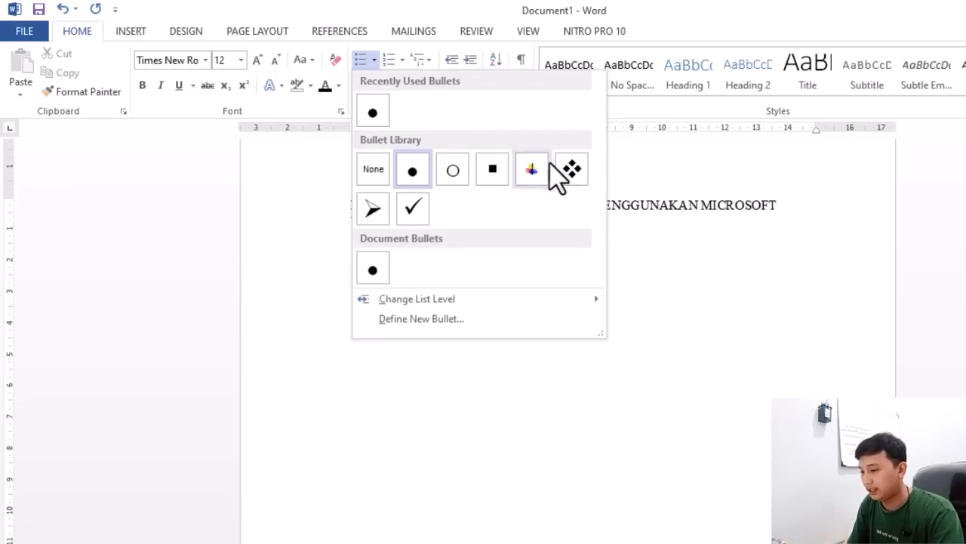
pyautogui.click(417, 209)
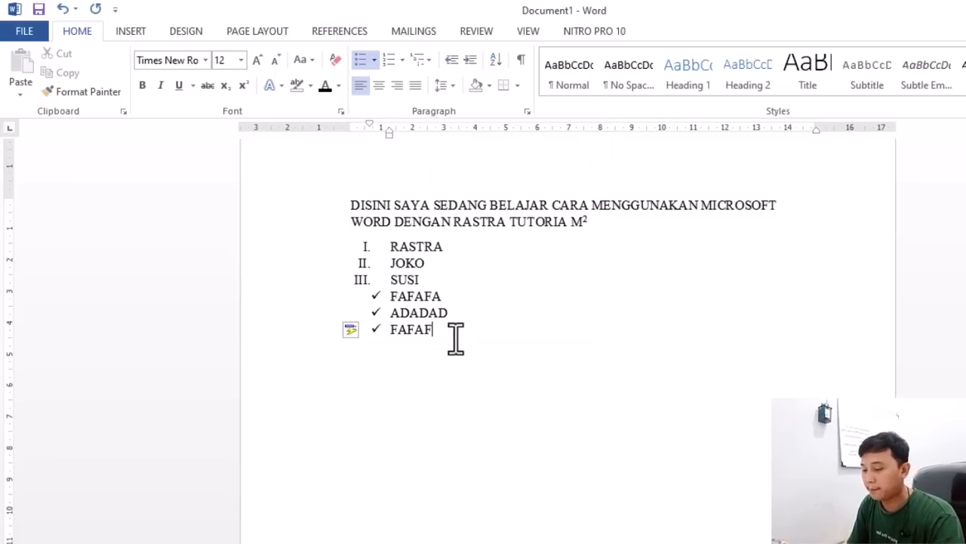
pyautogui.click(391, 60)
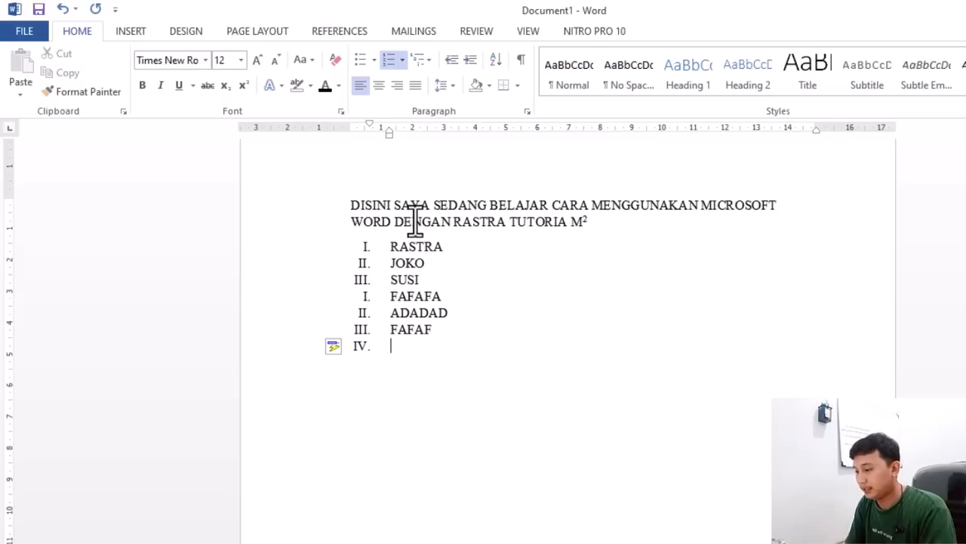
# Remove the numbering from the empty fourth item and write KELAS 2 B as plain text below the list.
pyautogui.press('BackSpace')
pyautogui.press('BackSpace')
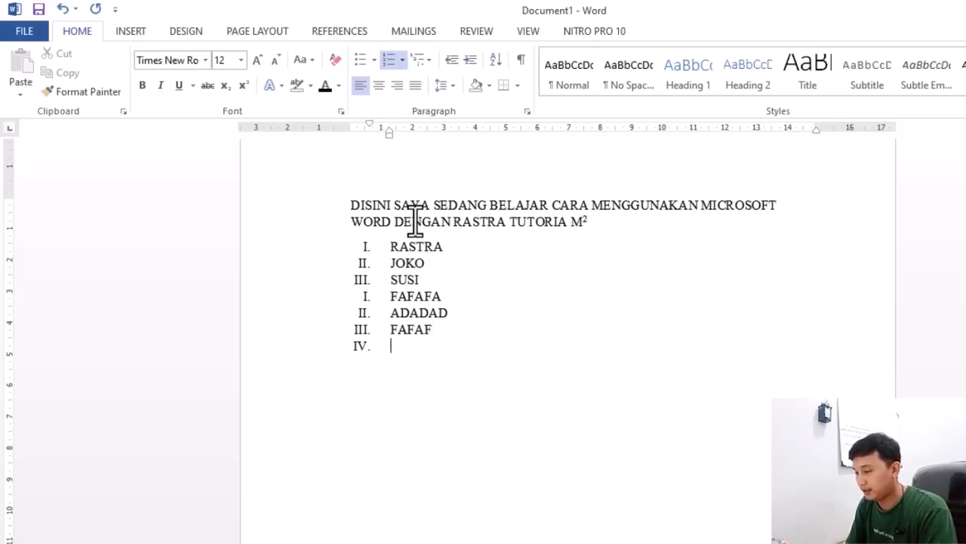
pyautogui.press('BackSpace')
pyautogui.press('BackSpace')
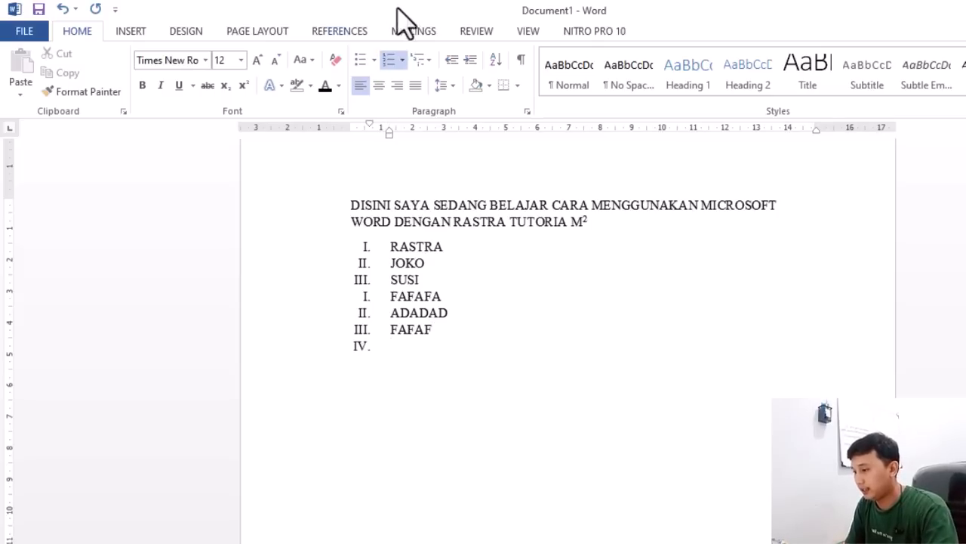
pyautogui.click(403, 60)
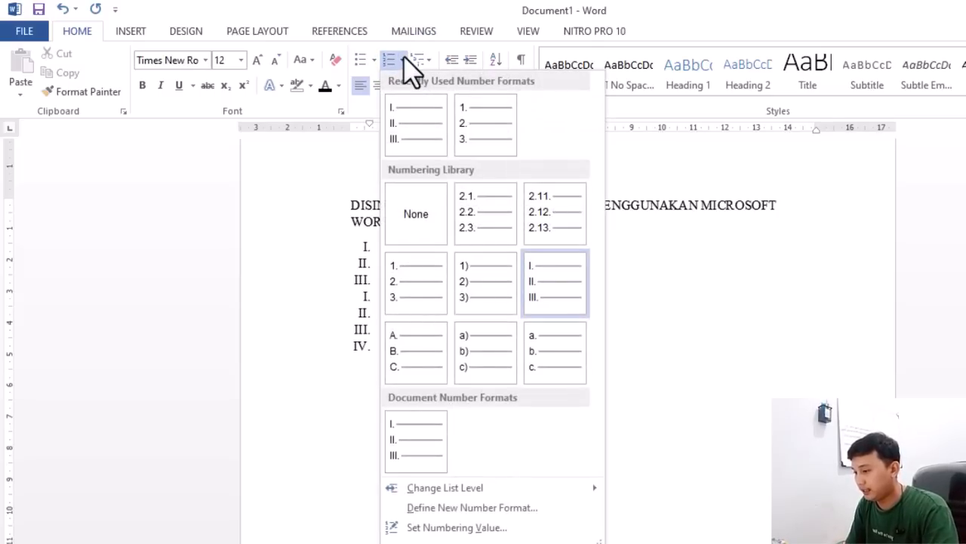
pyautogui.click(425, 242)
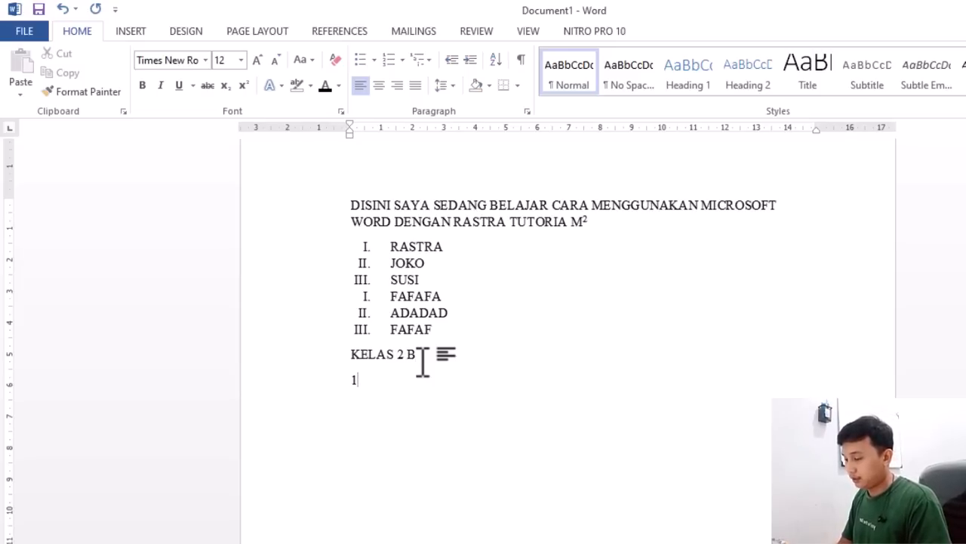
# Start a numbered list in the 1., 2., 3. format on the line below KELAS 2 B.
pyautogui.click(388, 60)
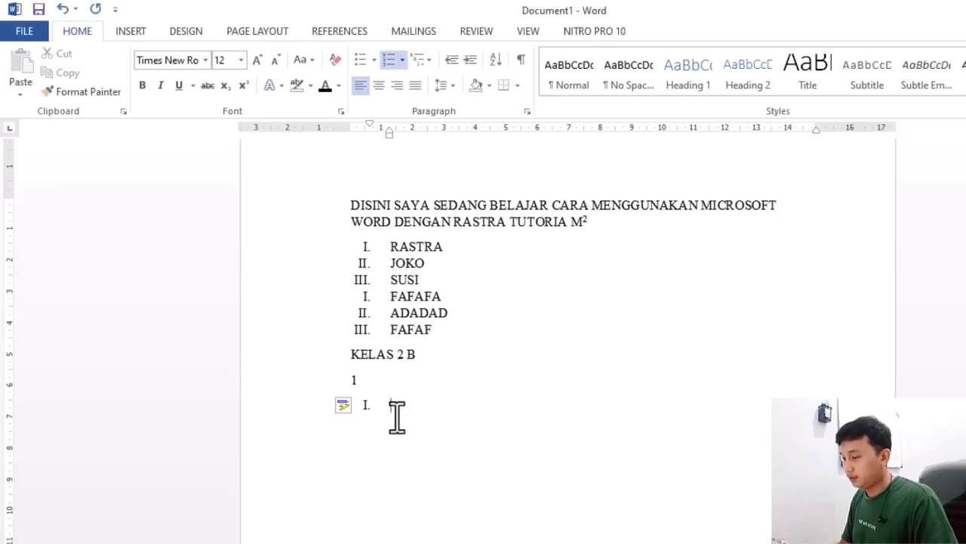
pyautogui.click(403, 60)
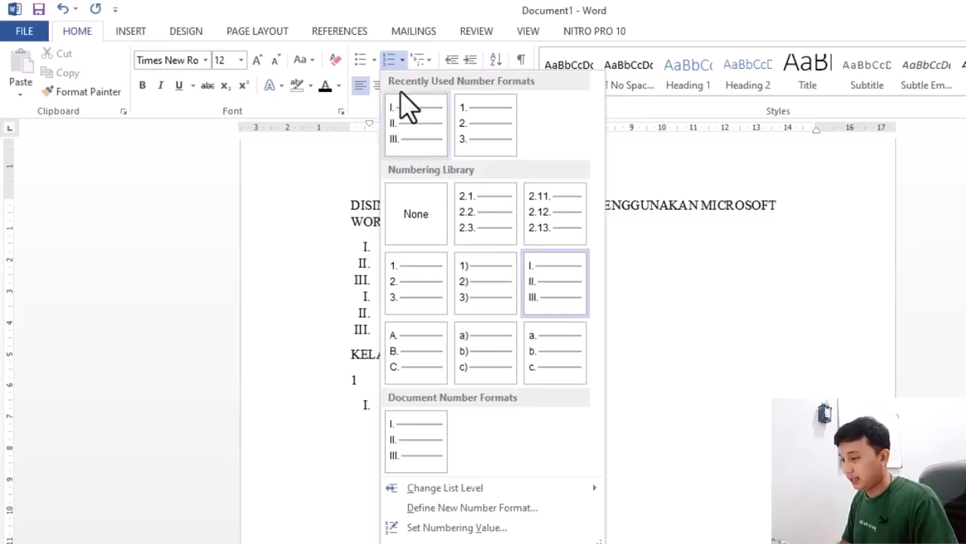
pyautogui.click(485, 126)
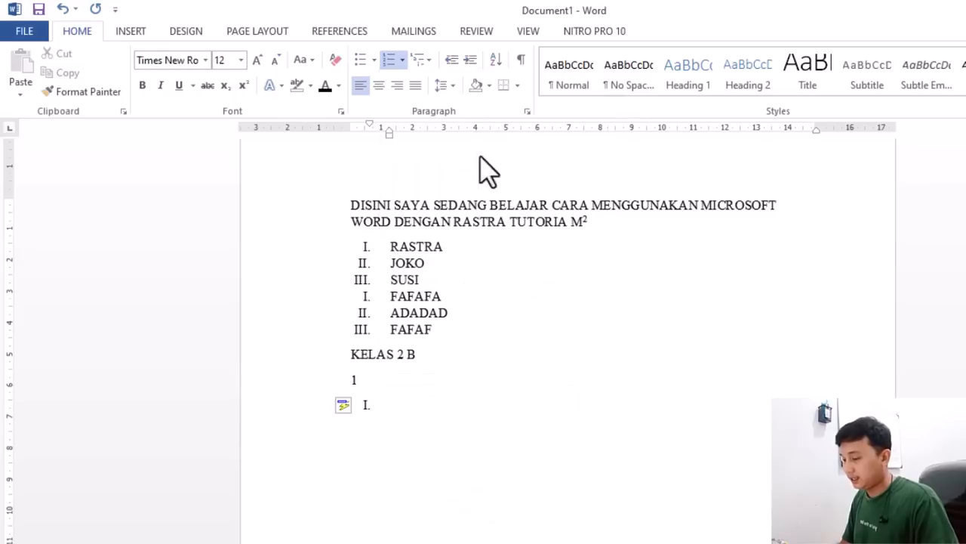
pyautogui.click(380, 381)
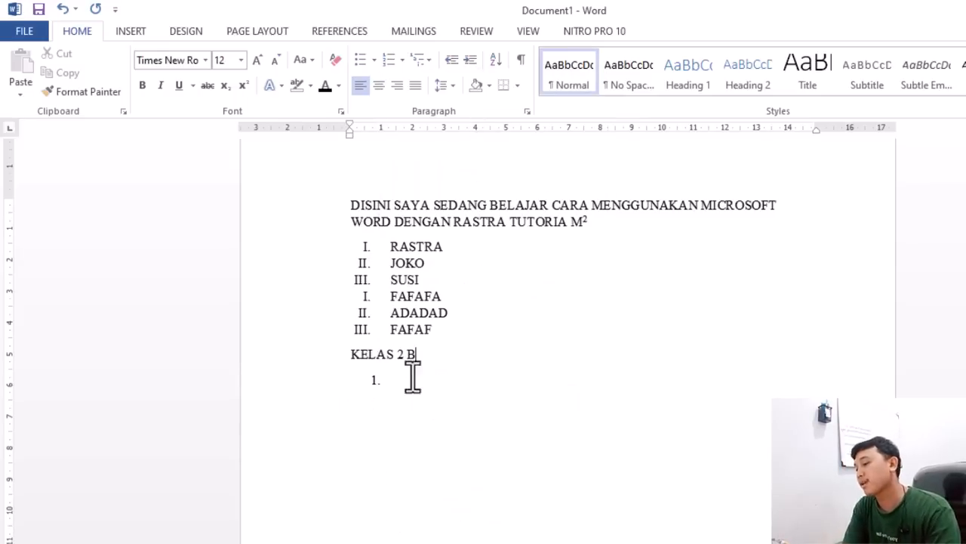
# Select all text in the document, view the multilevel list formats without applying one, and delete the selected text.
pyautogui.moveTo(393, 381); pyautogui.dragTo(309, 203)
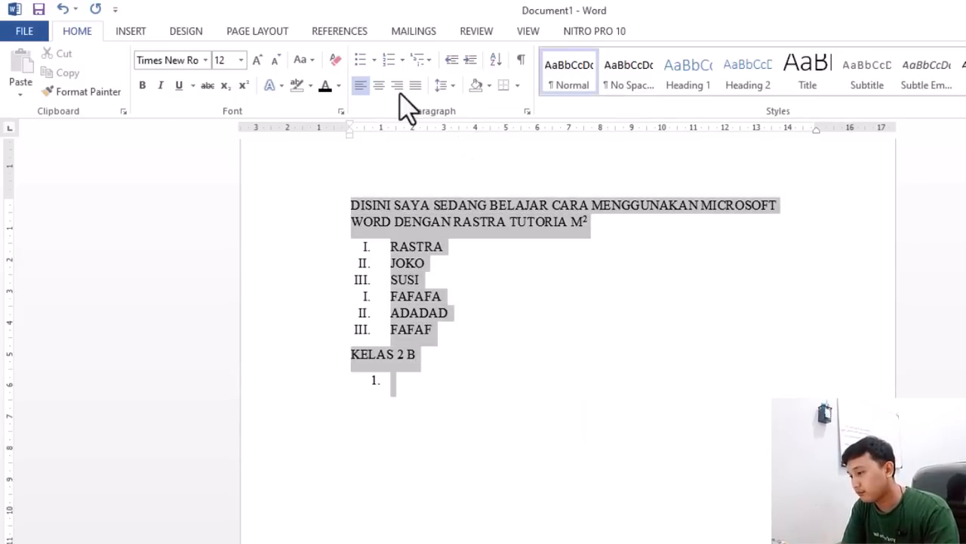
pyautogui.click(424, 60)
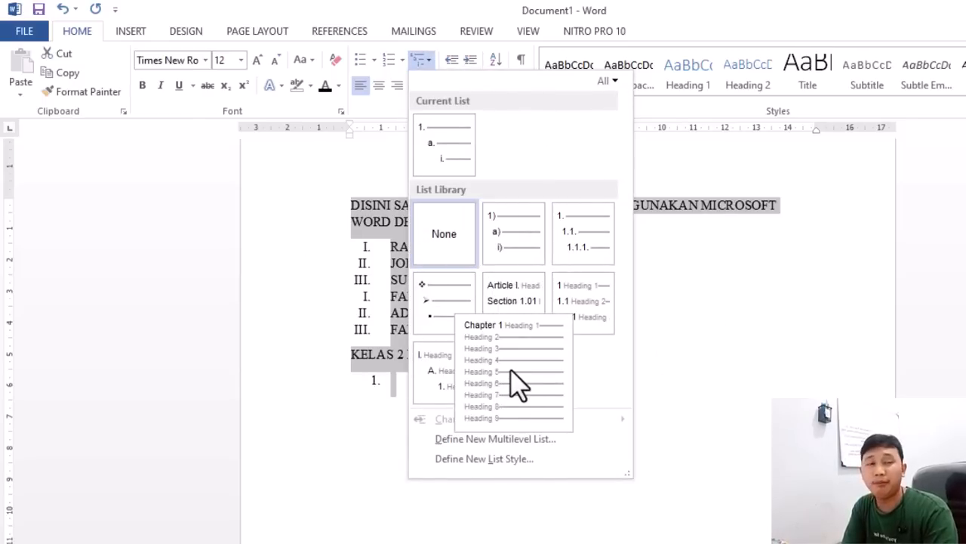
pyautogui.press('Escape')
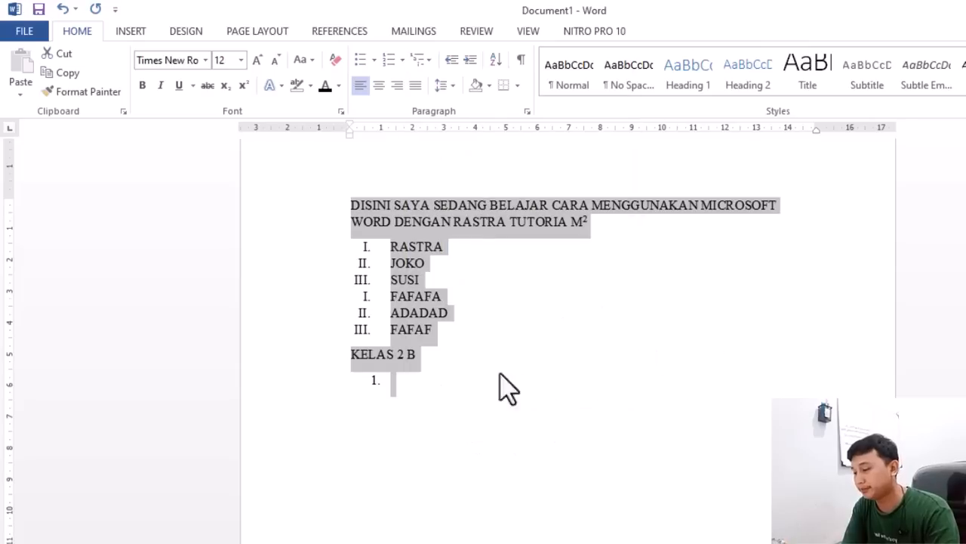
pyautogui.press('Delete')
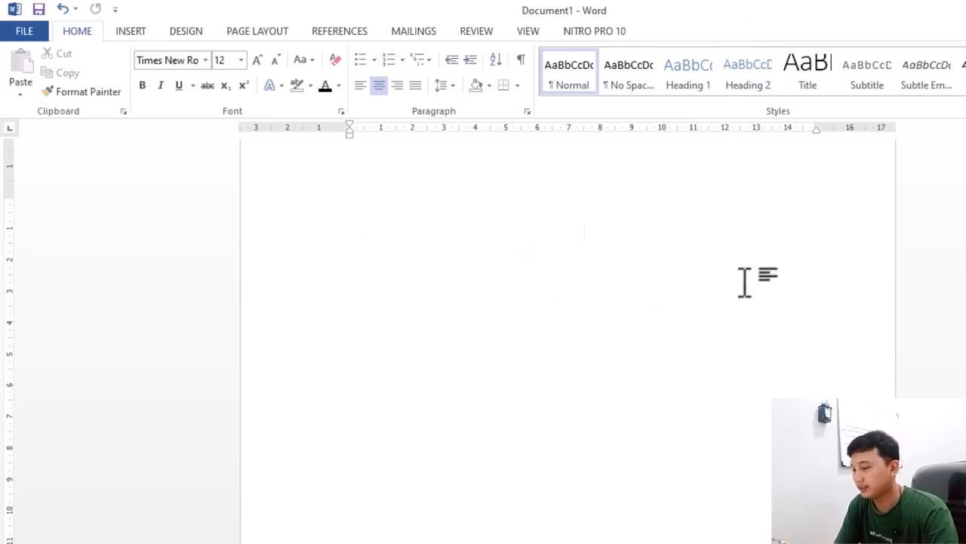
# Set the empty paragraph's font size to 11 and align it left.
pyautogui.click(529, 249)
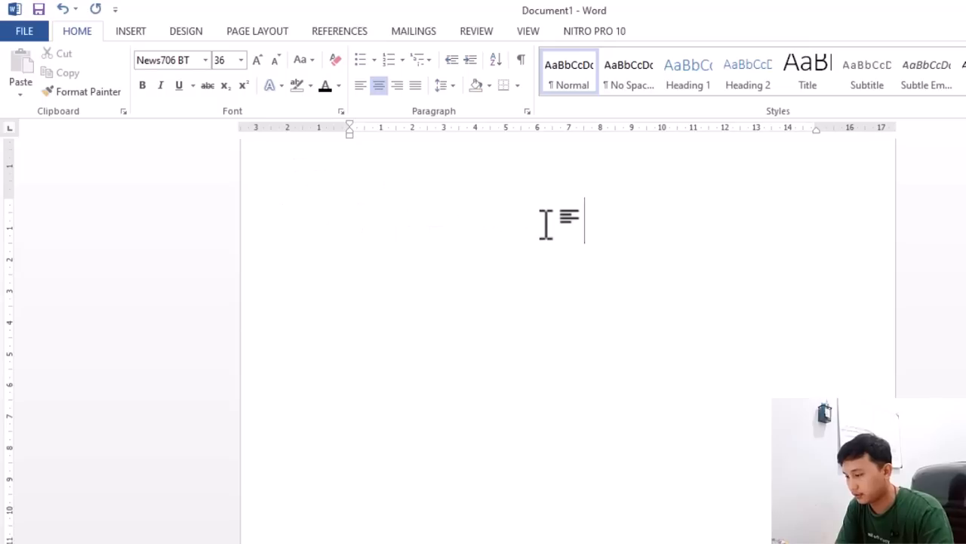
pyautogui.click(240, 59)
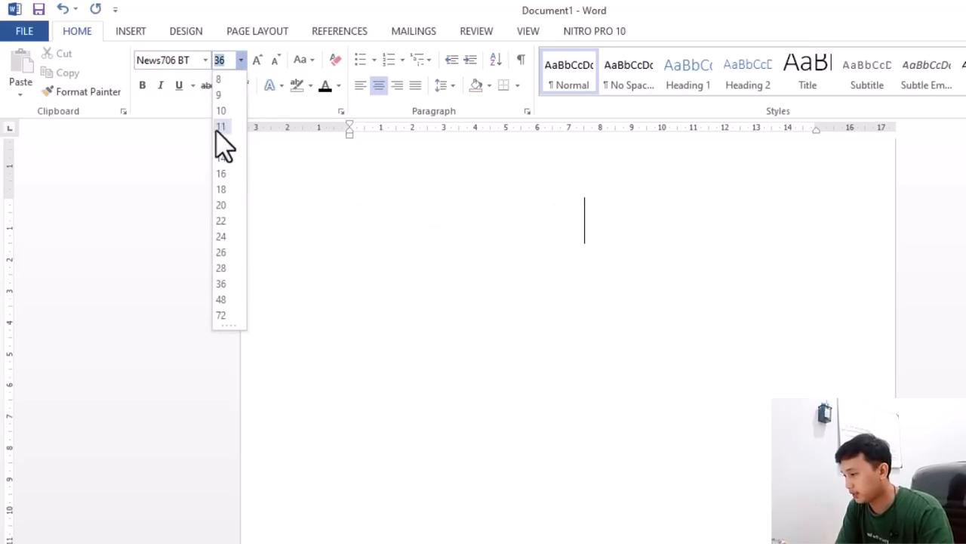
pyautogui.click(219, 126)
pyautogui.click(361, 85)
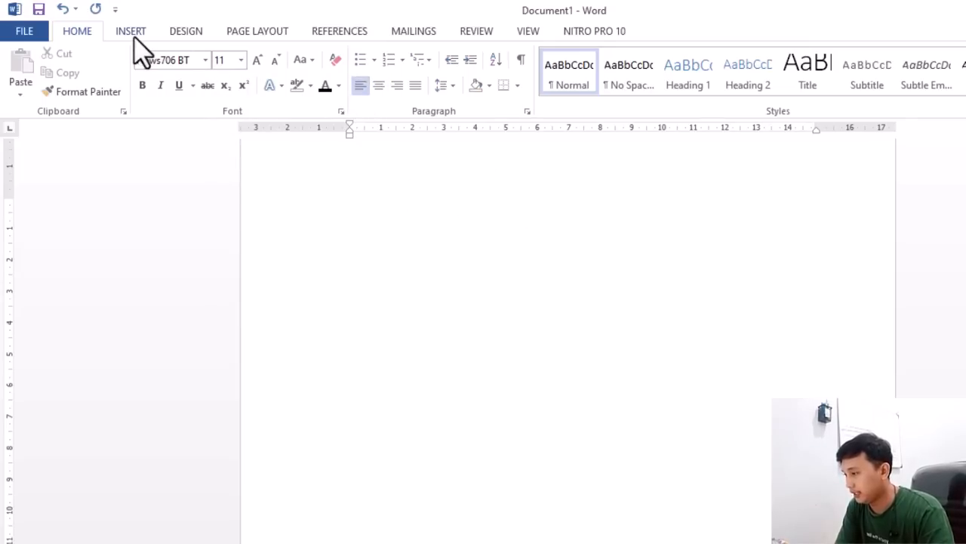
# Insert a table with five columns and two rows on the empty page.
pyautogui.click(134, 34)
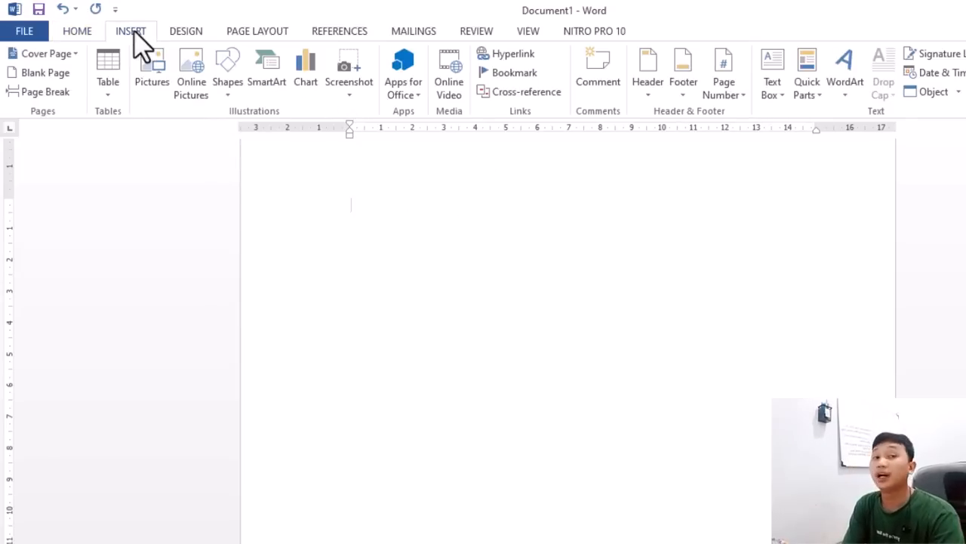
pyautogui.click(113, 96)
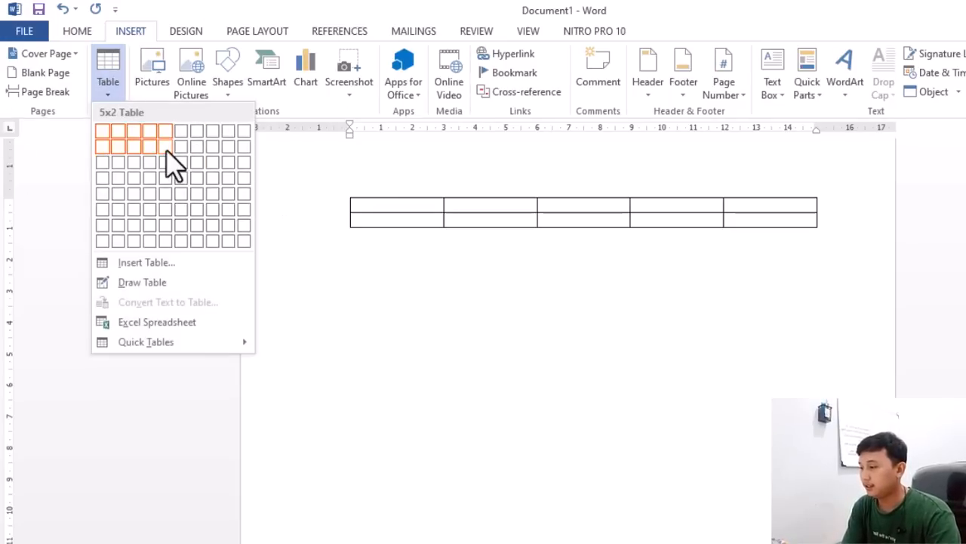
pyautogui.click(167, 151)
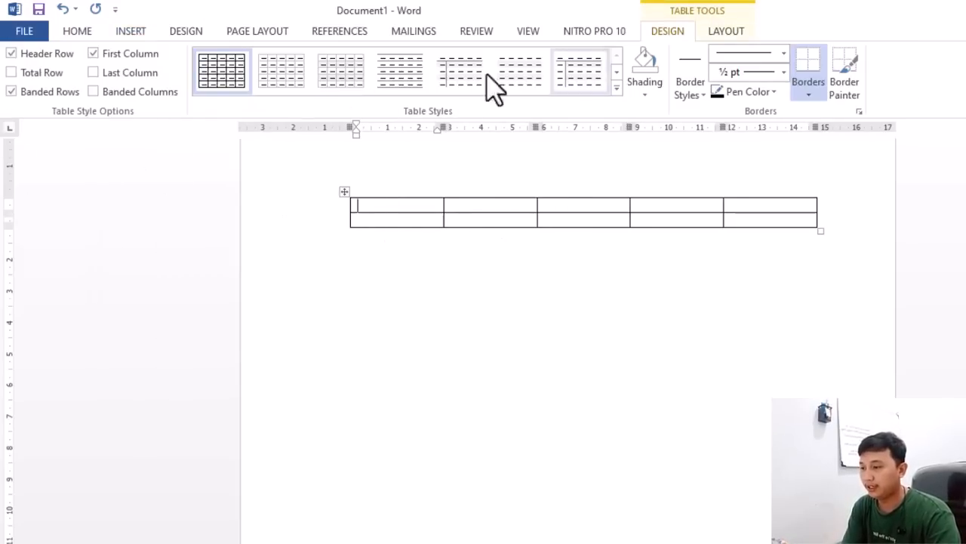
pyautogui.click(132, 34)
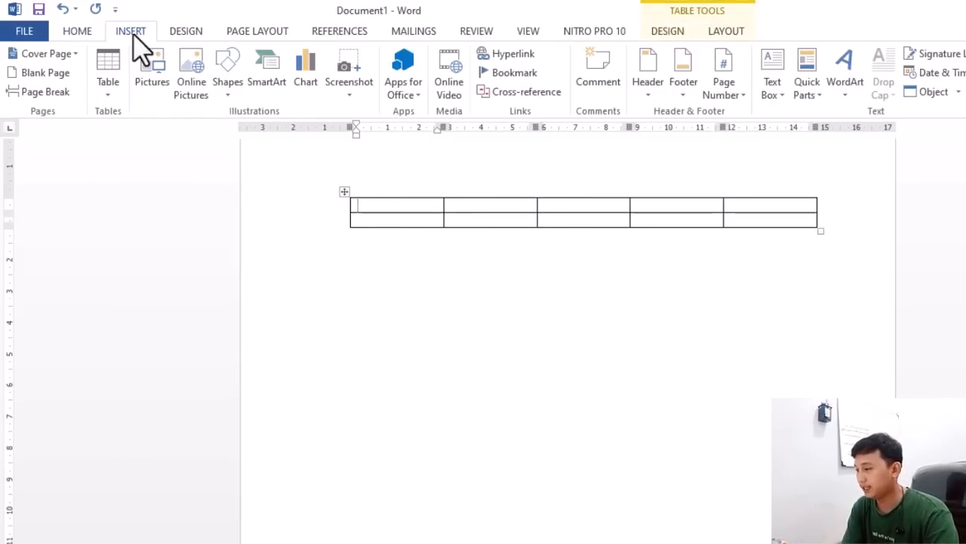
pyautogui.click(110, 103)
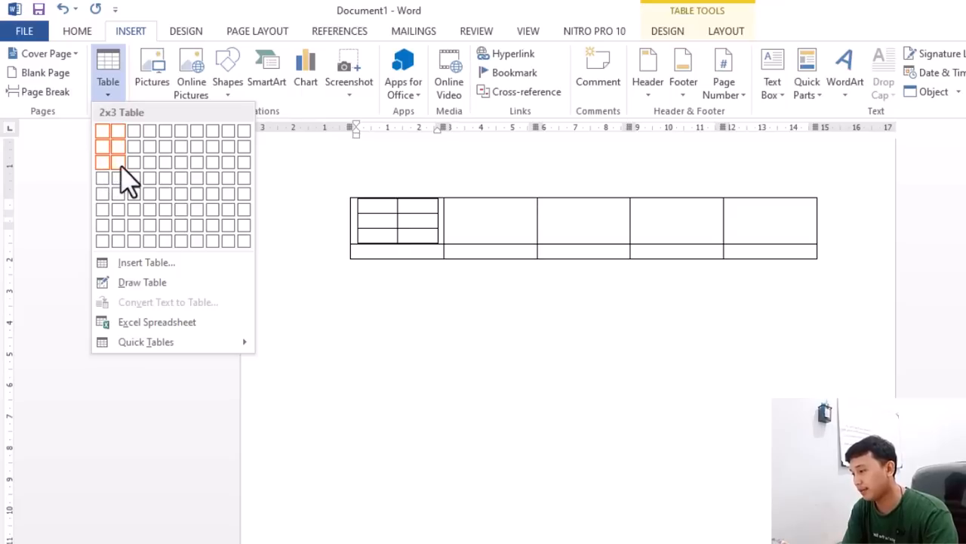
pyautogui.click(503, 379)
pyautogui.click(856, 236)
pyautogui.click(842, 228)
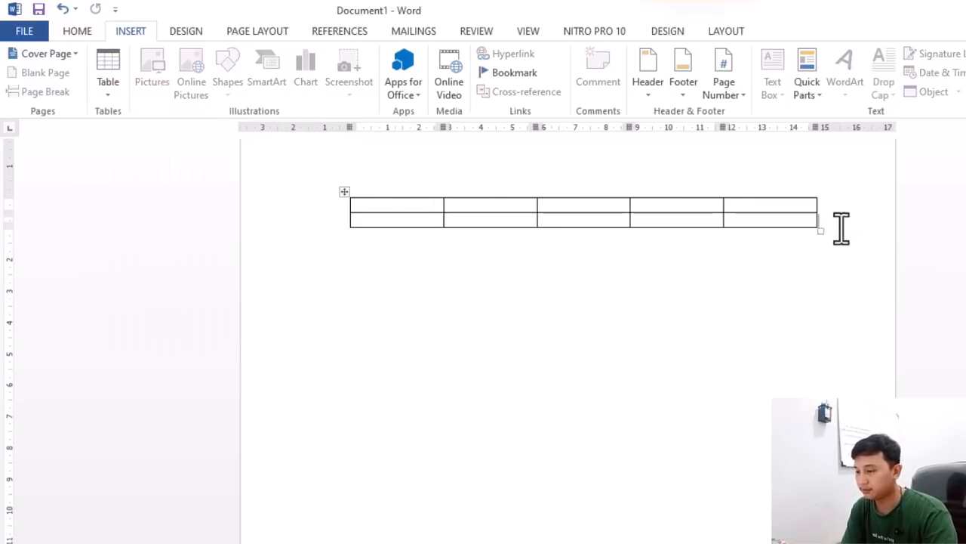
pyautogui.click(833, 245)
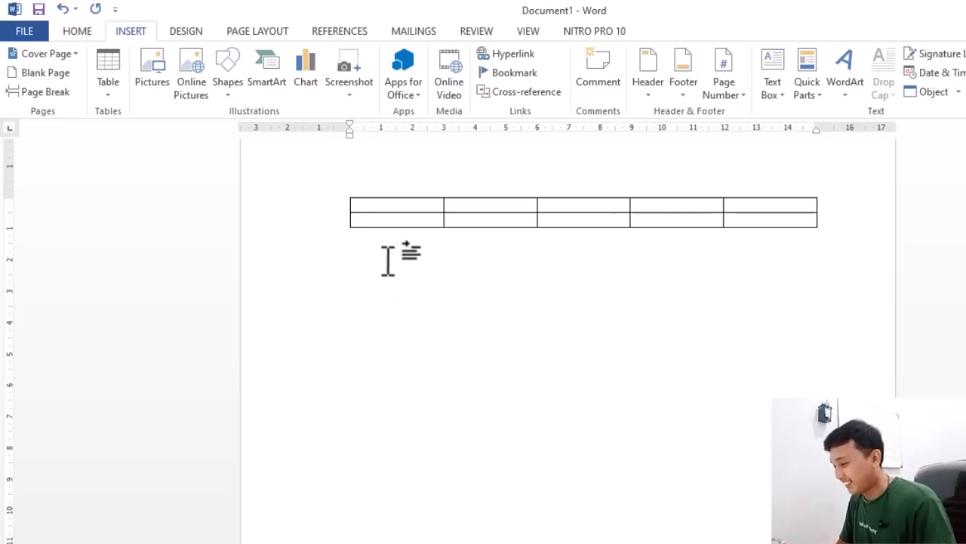
# Select the entire five-column table and delete it from the page.
pyautogui.click(343, 194)
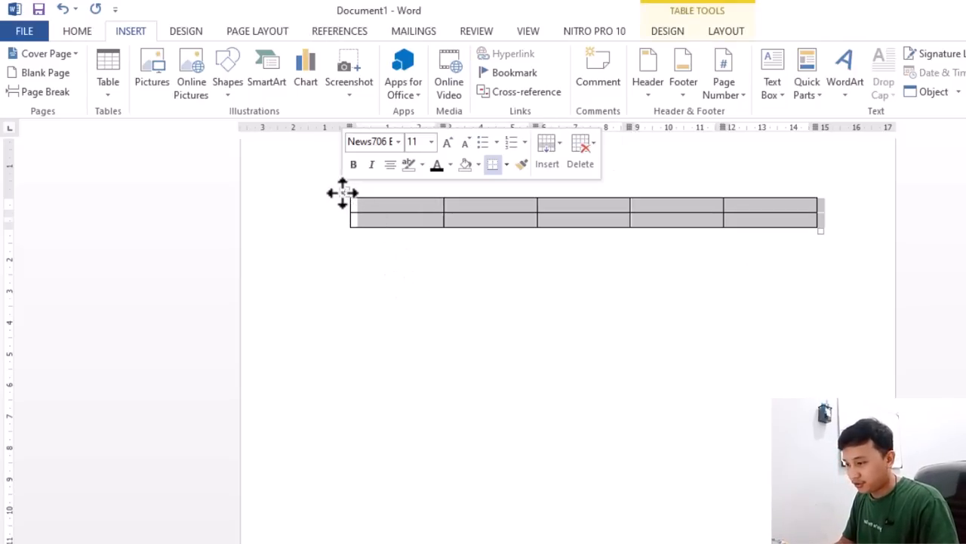
pyautogui.click(406, 313)
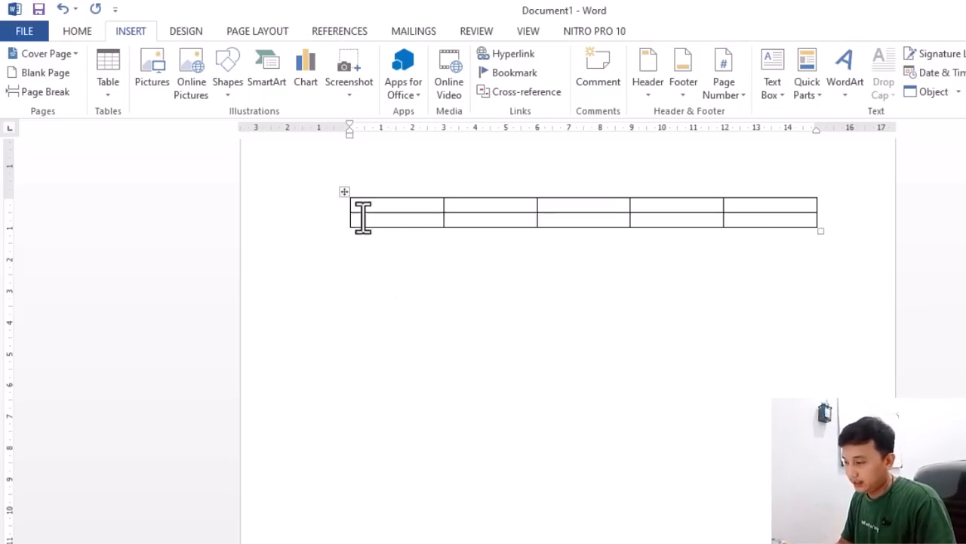
pyautogui.click(344, 194)
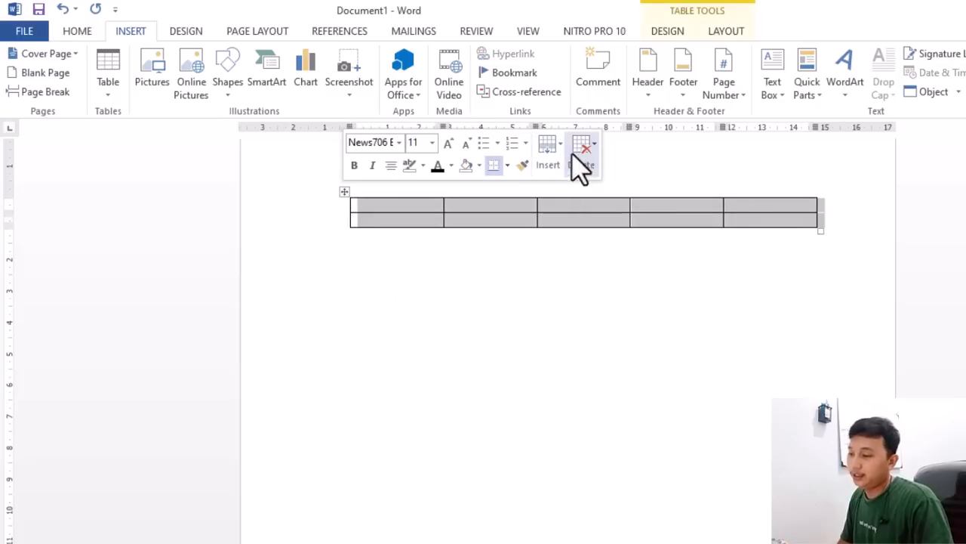
pyautogui.click(596, 157)
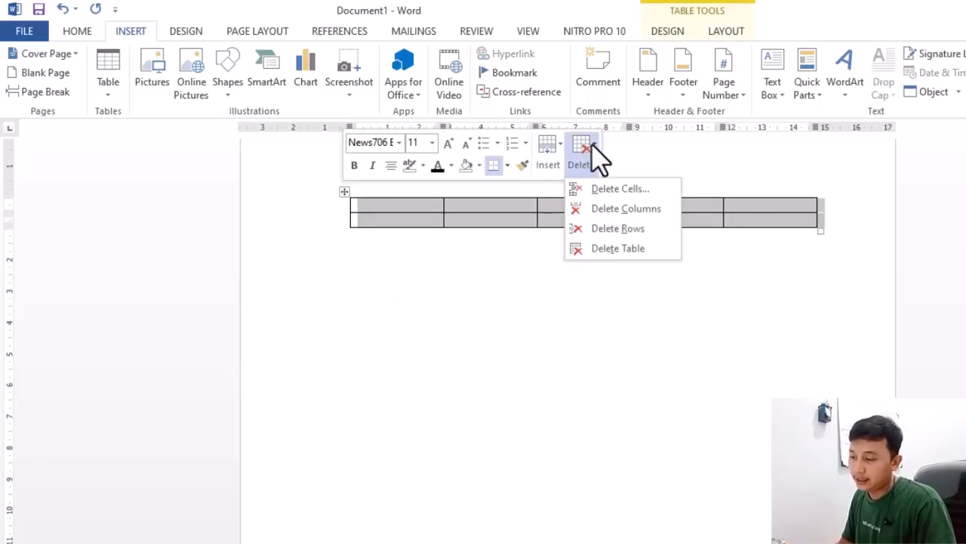
pyautogui.click(613, 249)
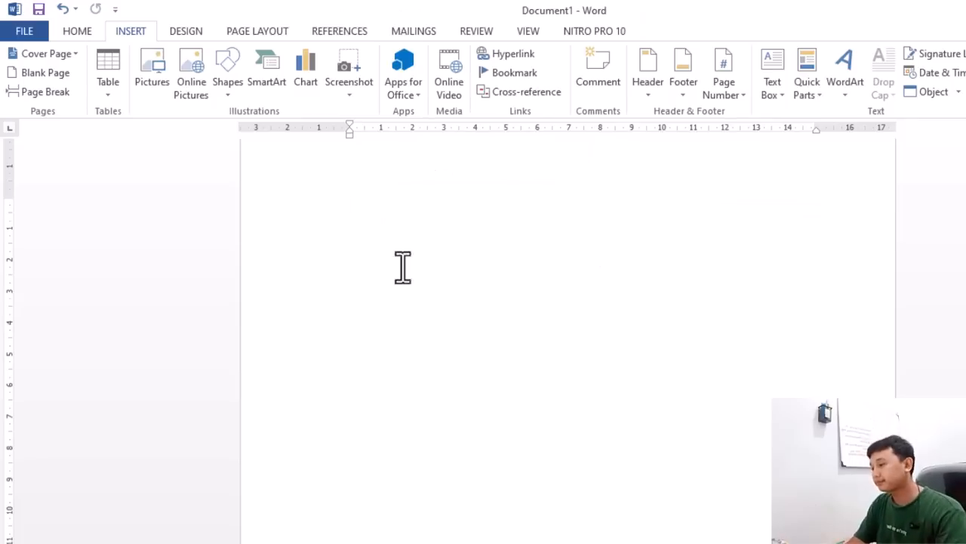
# Insert a table with nine columns and three rows and delete its last column.
pyautogui.click(112, 100)
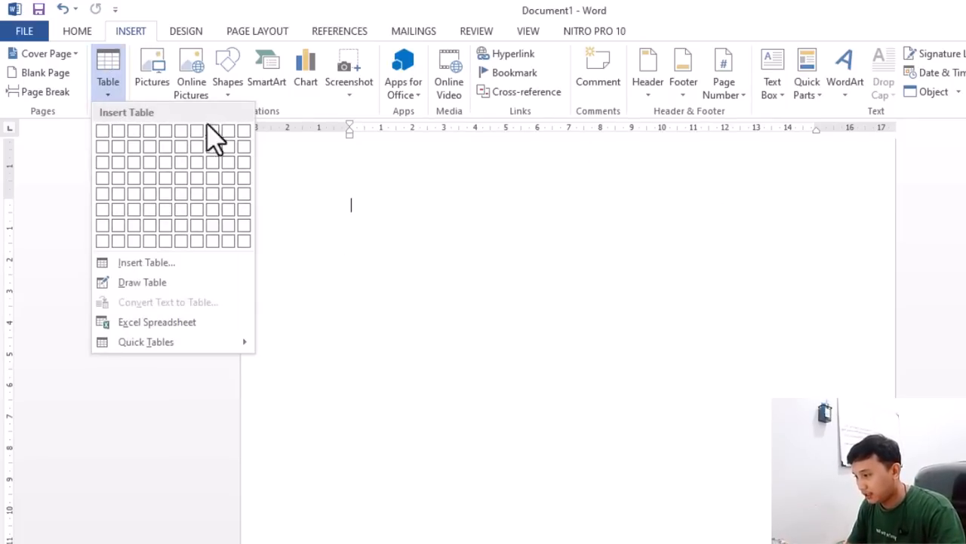
pyautogui.click(233, 160)
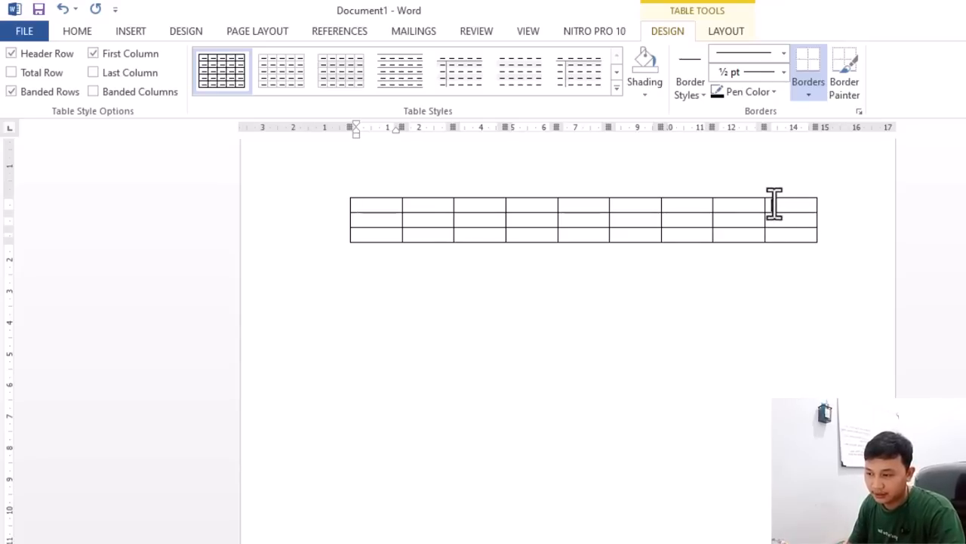
pyautogui.moveTo(774, 202); pyautogui.dragTo(800, 245)
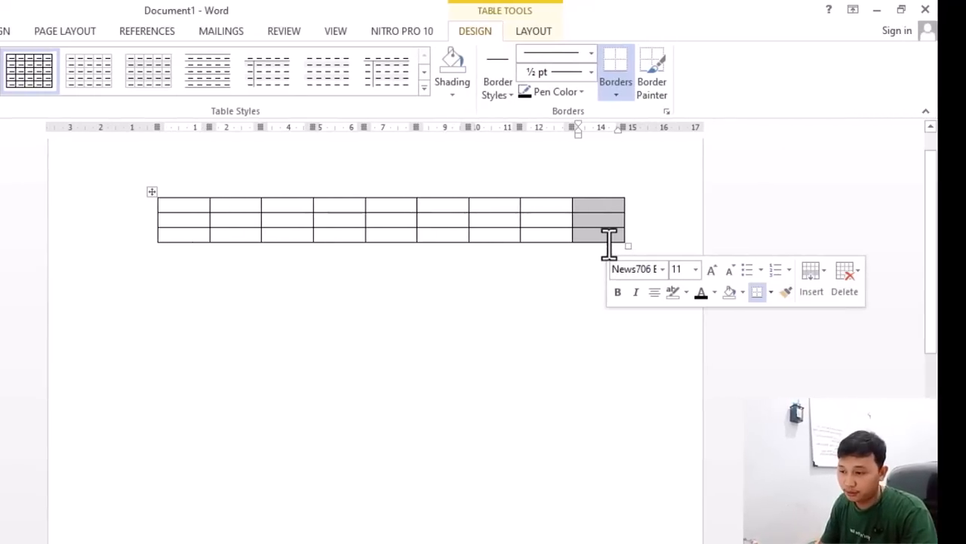
pyautogui.click(860, 275)
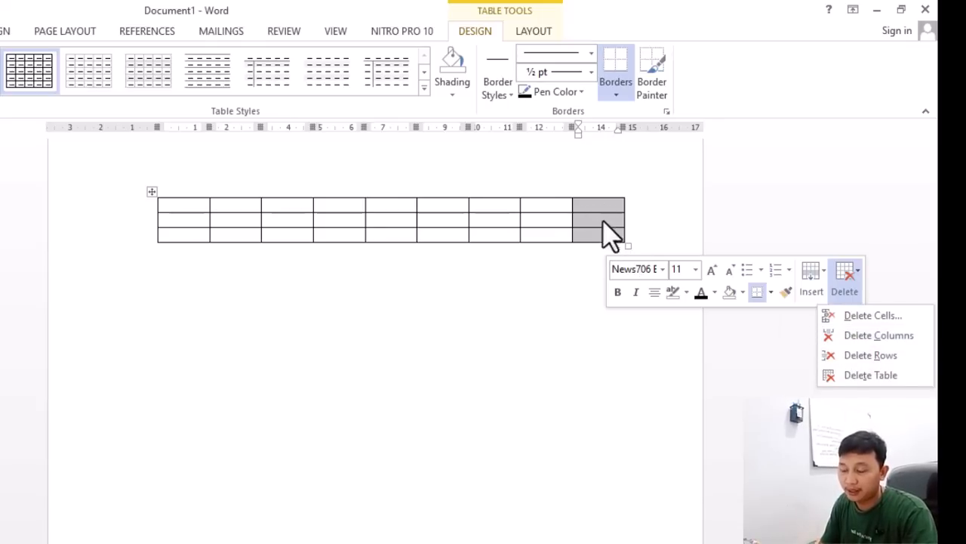
pyautogui.click(884, 335)
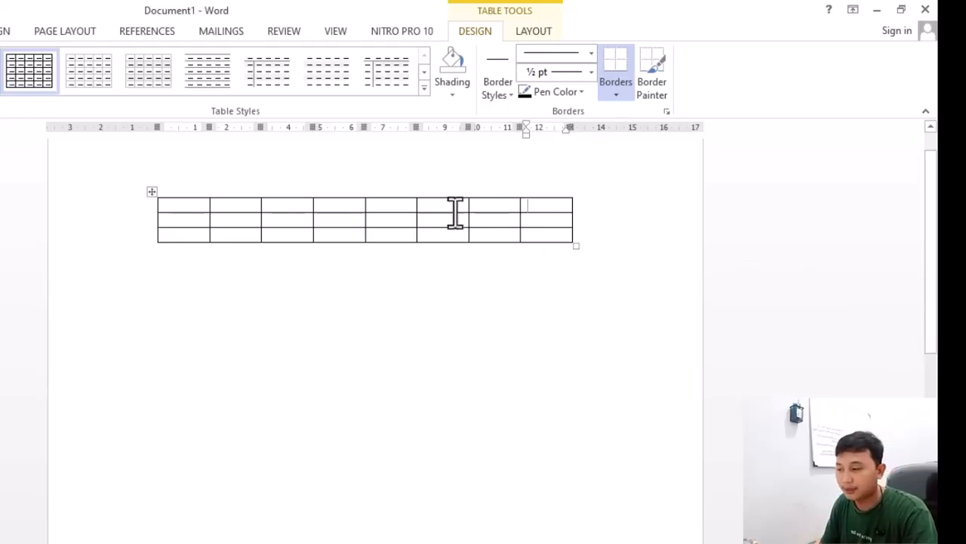
# Select the bottom row of the eight-column table and delete that row.
pyautogui.moveTo(157, 234); pyautogui.dragTo(562, 238)
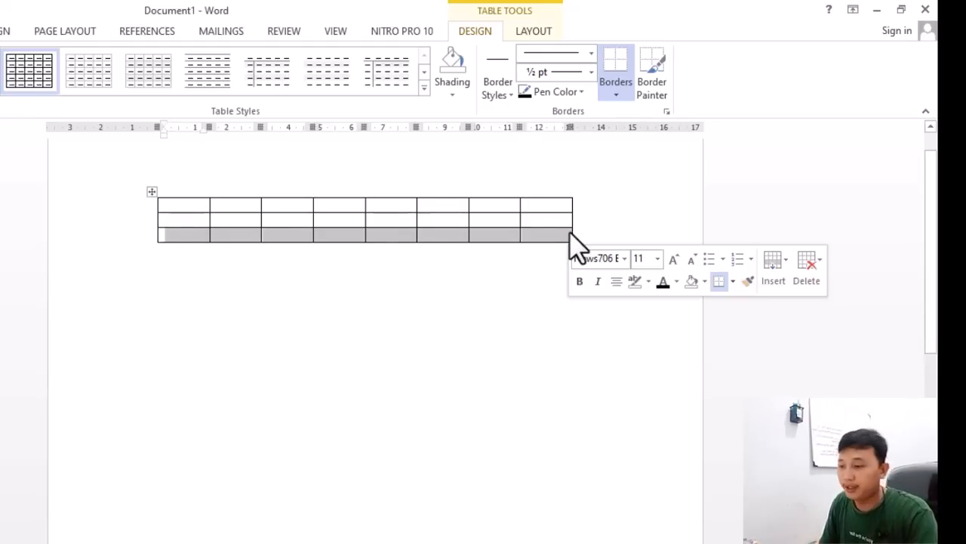
pyautogui.click(820, 272)
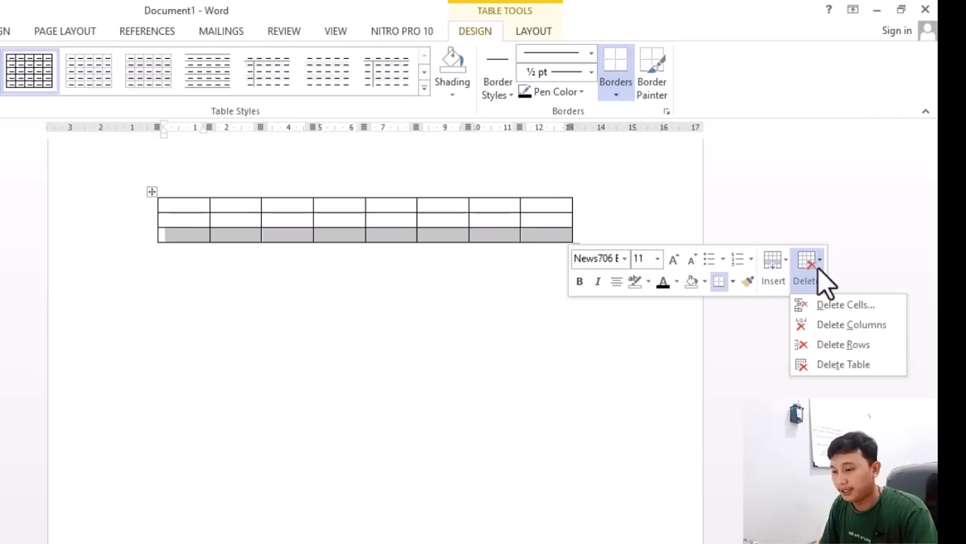
pyautogui.click(844, 345)
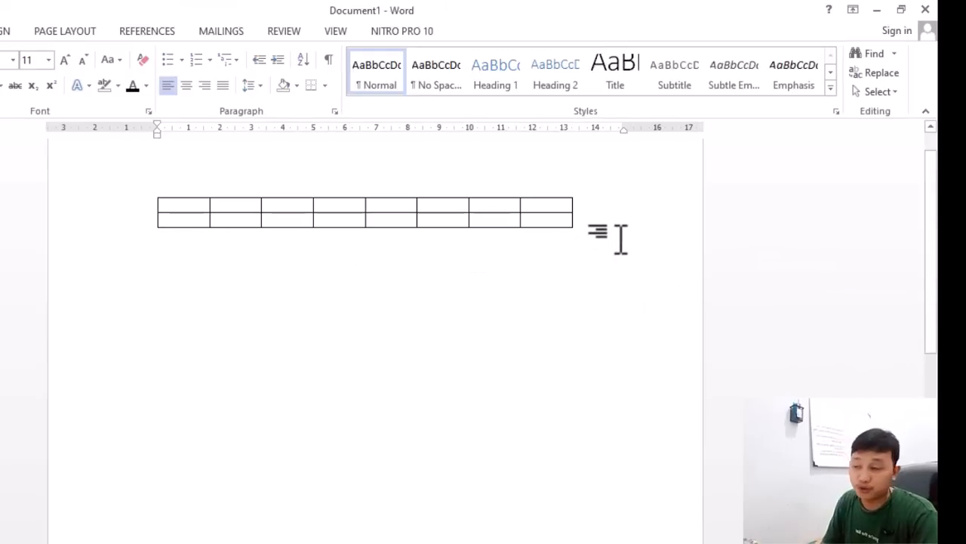
# Select the entire eight-column table and delete it from the page.
pyautogui.click(151, 192)
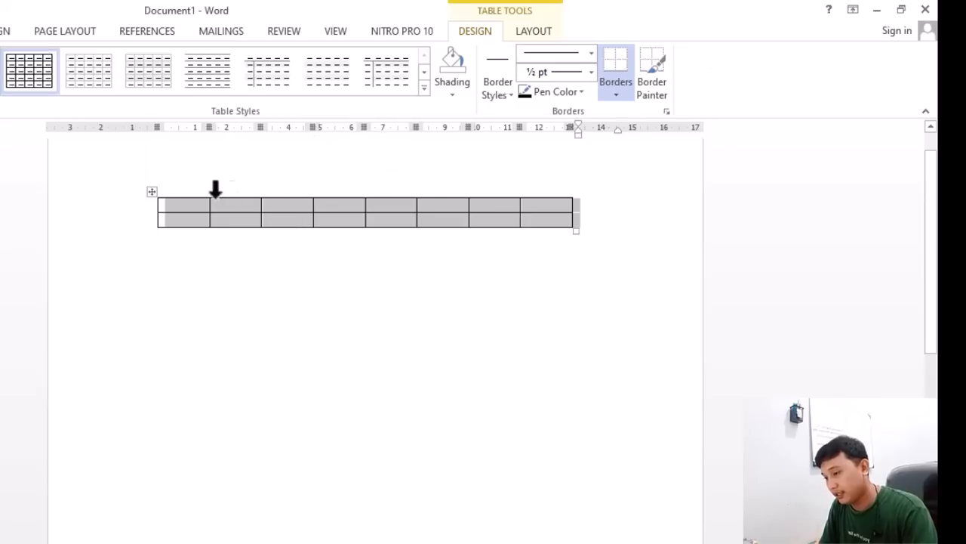
pyautogui.rightClick(152, 193)
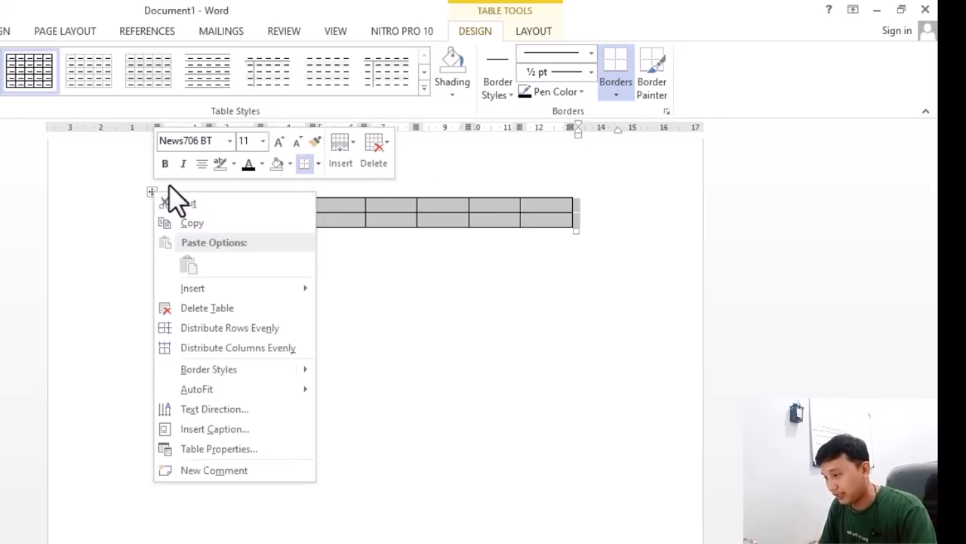
pyautogui.click(455, 206)
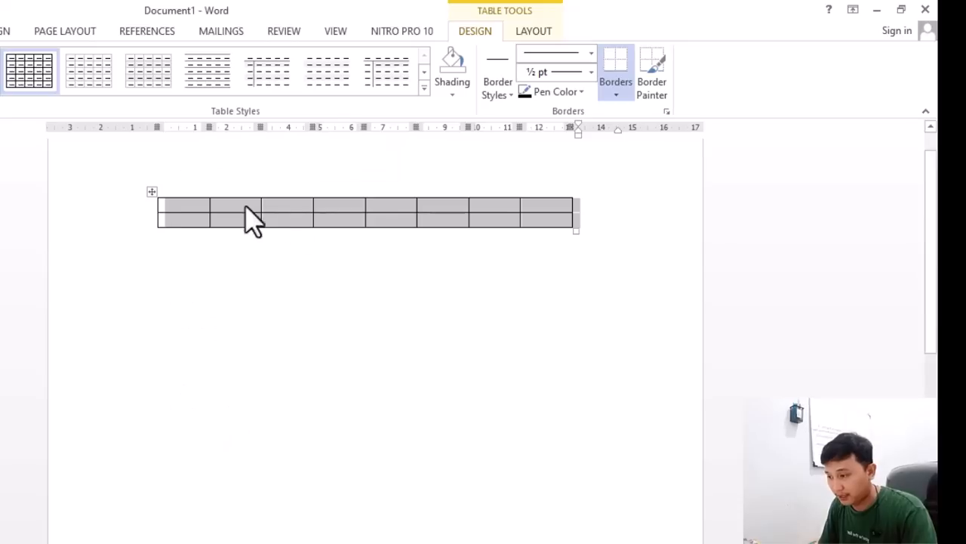
pyautogui.rightClick(151, 194)
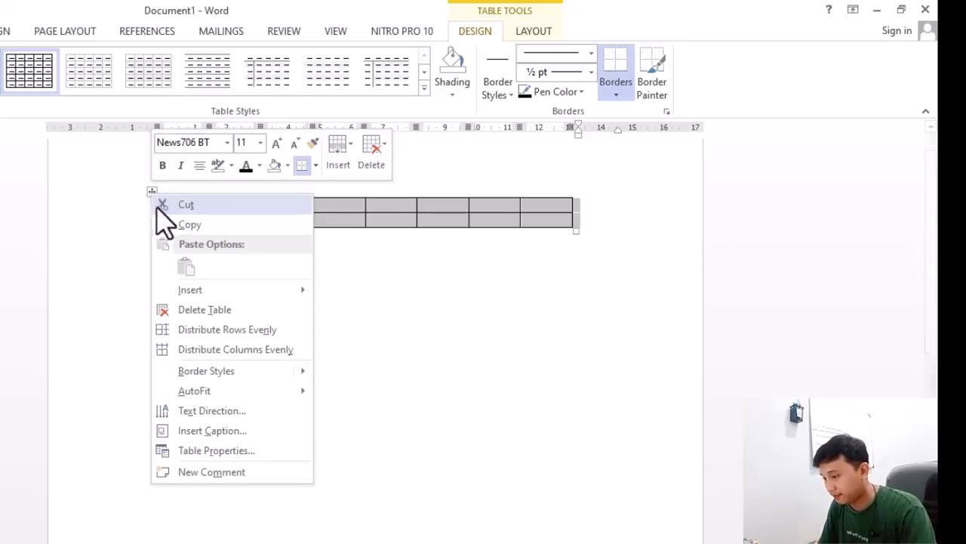
pyautogui.click(219, 309)
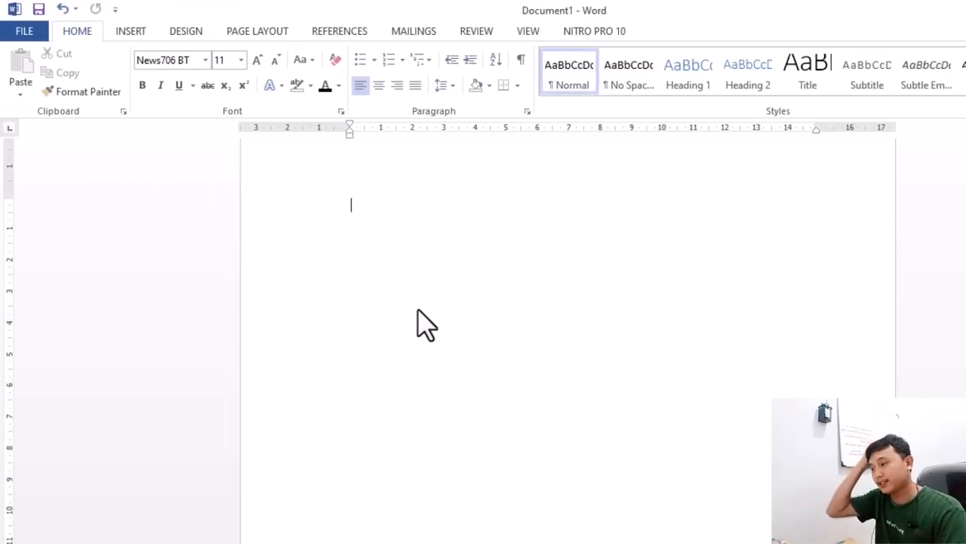
# View the dialogs for inserting pictures from the computer and from online sources, closing each without inserting anything.
pyautogui.click(146, 32)
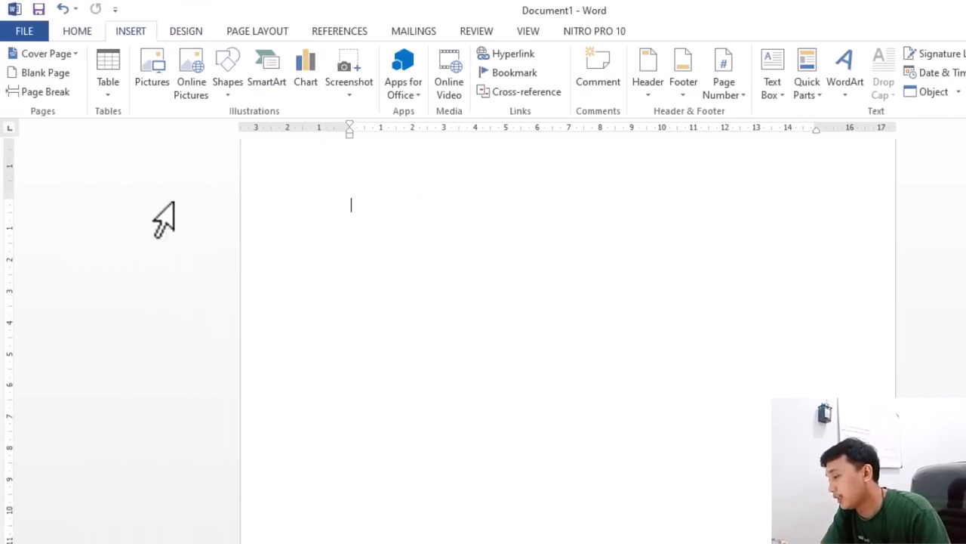
pyautogui.click(156, 62)
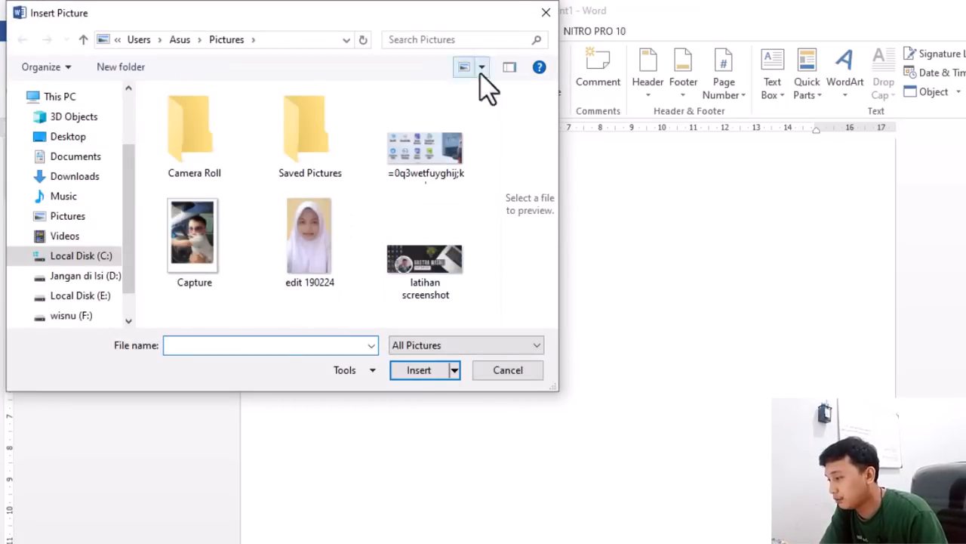
pyautogui.click(546, 13)
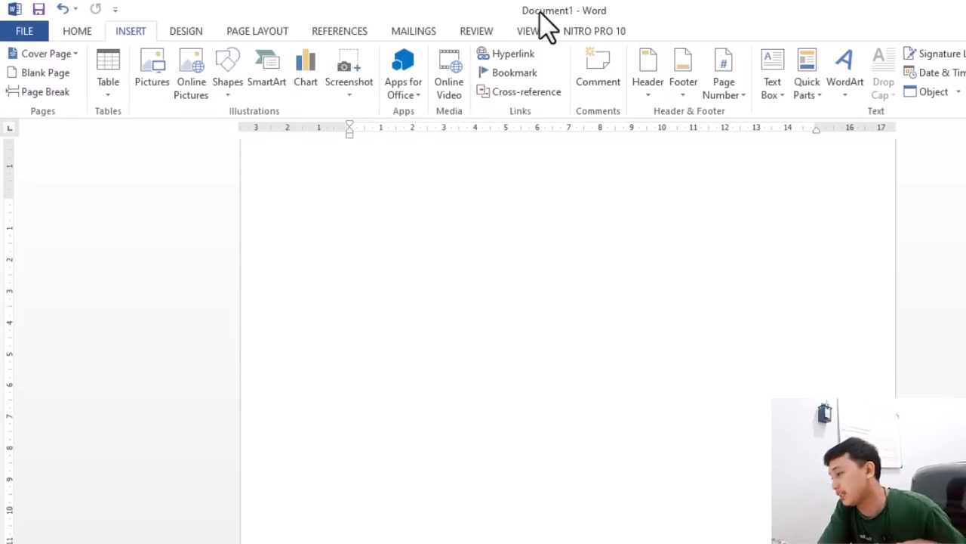
pyautogui.click(190, 76)
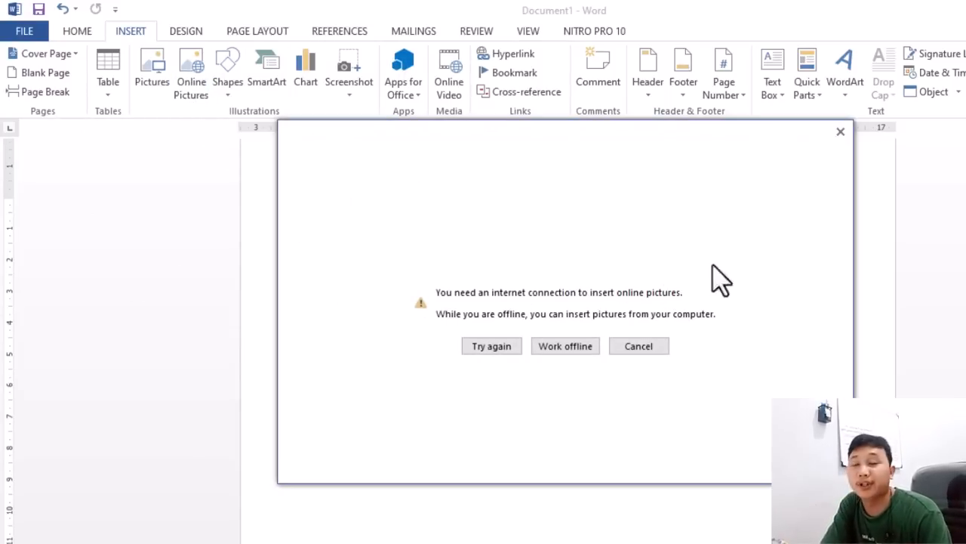
pyautogui.click(840, 131)
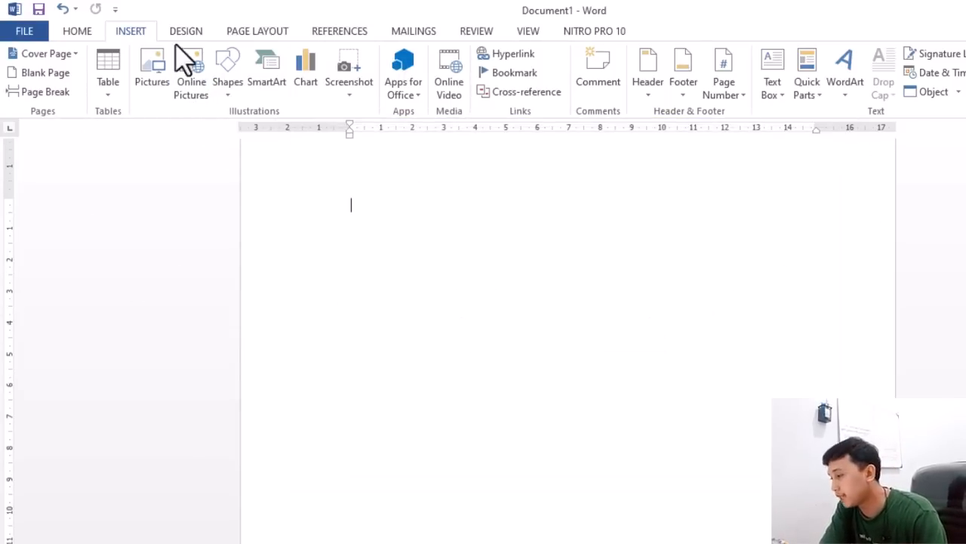
# Draw a rectangle shape about 5.5 cm wide and 3 cm high near the top of the page.
pyautogui.click(223, 91)
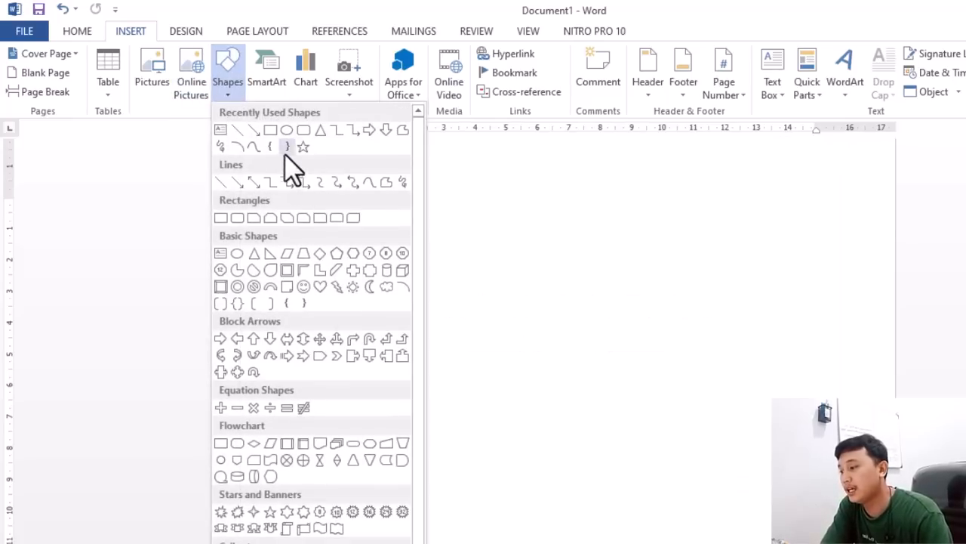
pyautogui.scroll(-1, 338, 321)
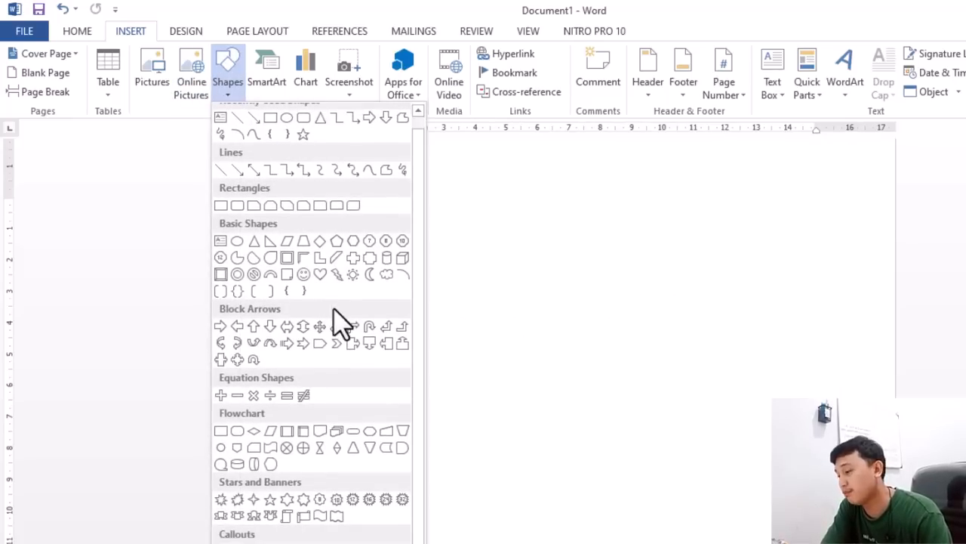
pyautogui.scroll(1, 338, 321)
pyautogui.scroll(-1, 336, 323)
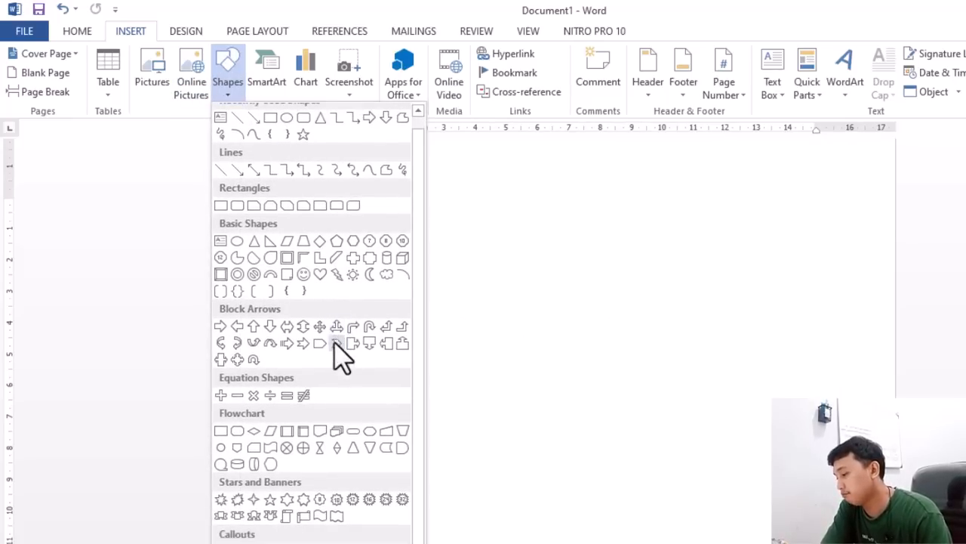
pyautogui.scroll(1, 333, 382)
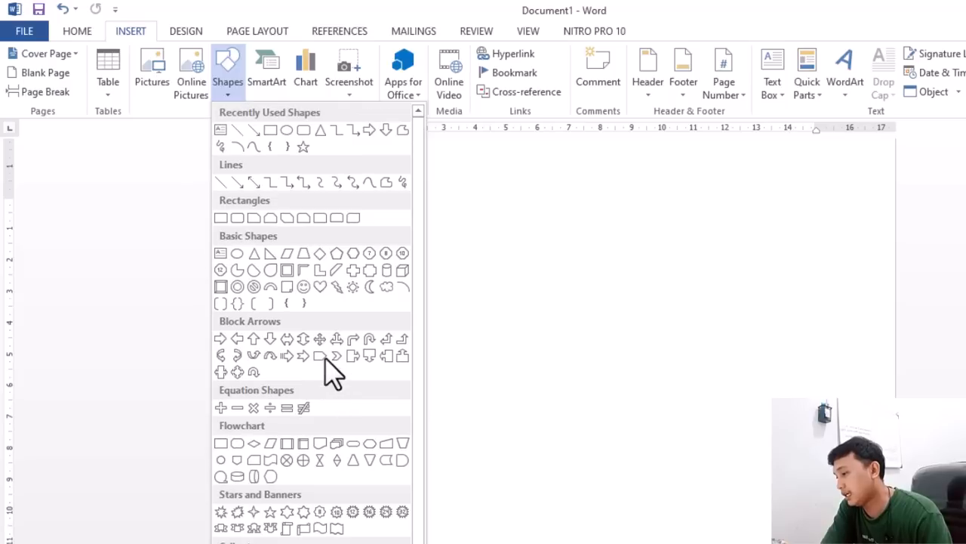
pyautogui.click(222, 218)
pyautogui.moveTo(346, 231)
pyautogui.mouseDown()
pyautogui.moveTo(557, 348)
pyautogui.moveTo(520, 325)
pyautogui.mouseUp()
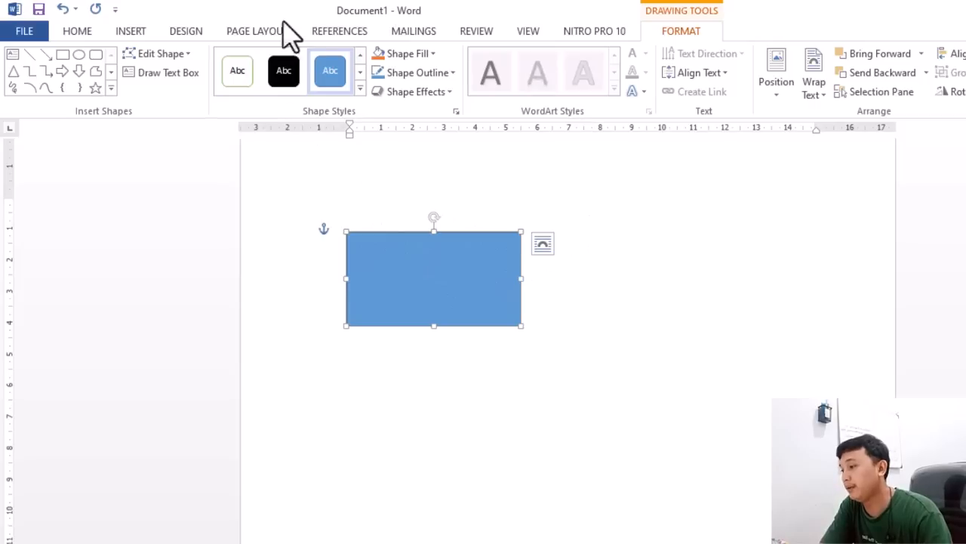
# Apply the white-filled shape style with a green outline to the rectangle and keep the rectangle selected.
pyautogui.click(254, 77)
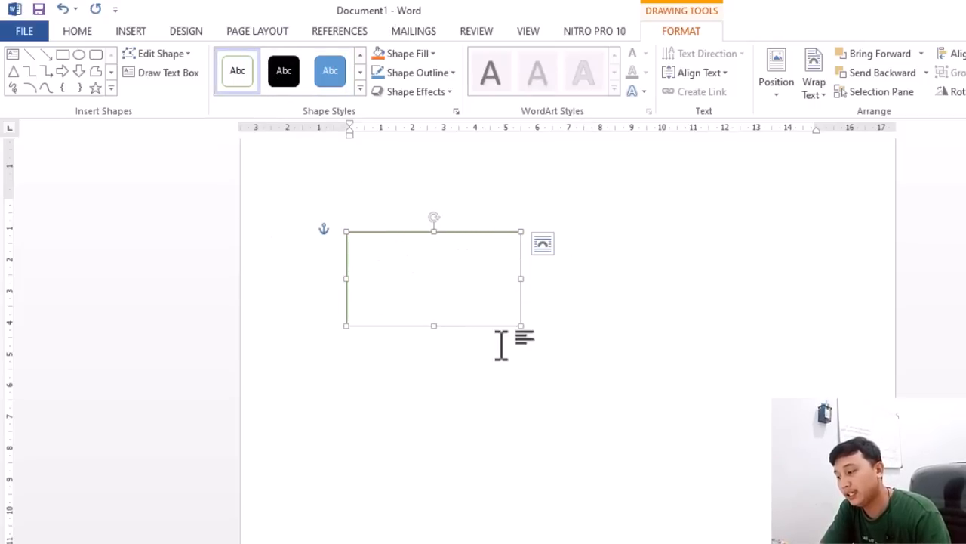
pyautogui.click(658, 330)
pyautogui.click(456, 247)
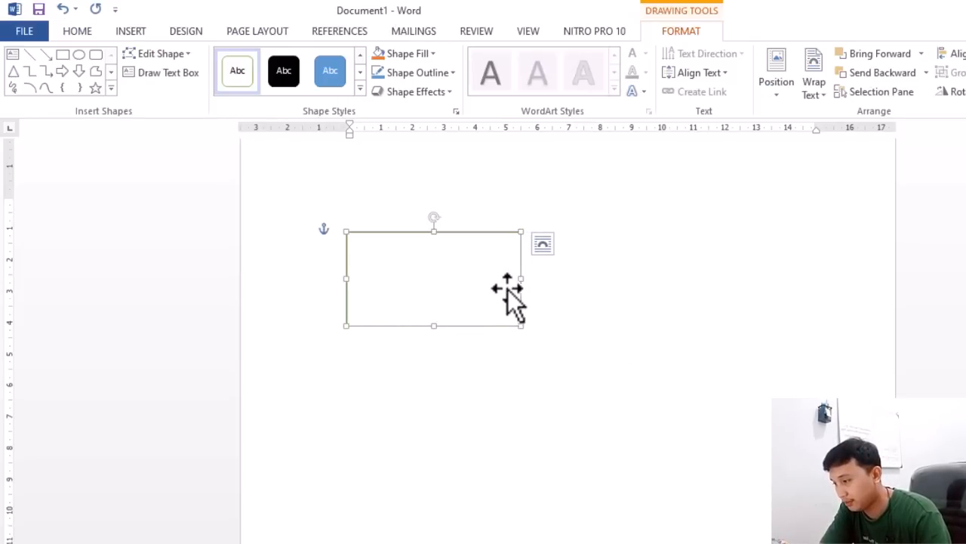
# Apply the white-filled shape style with a black outline to the rectangle.
pyautogui.click(360, 89)
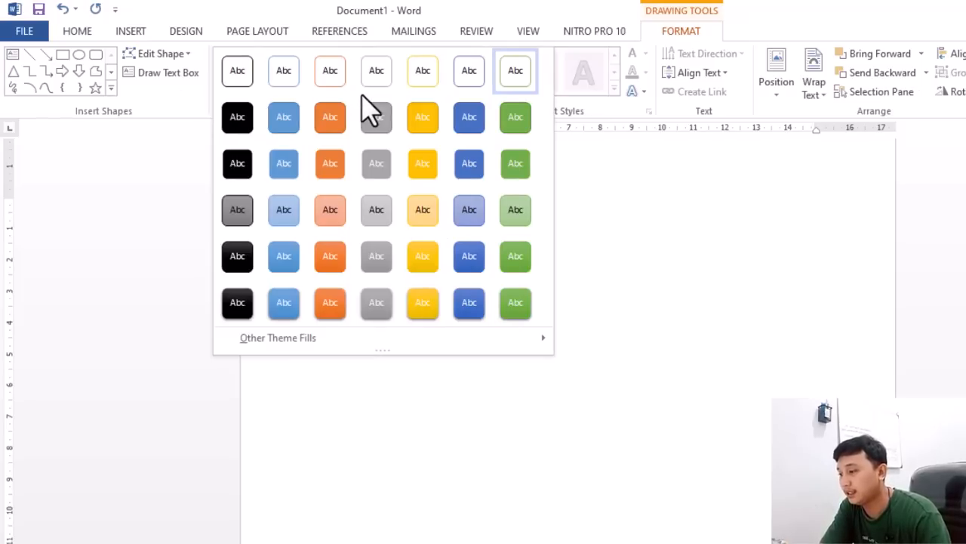
pyautogui.click(240, 76)
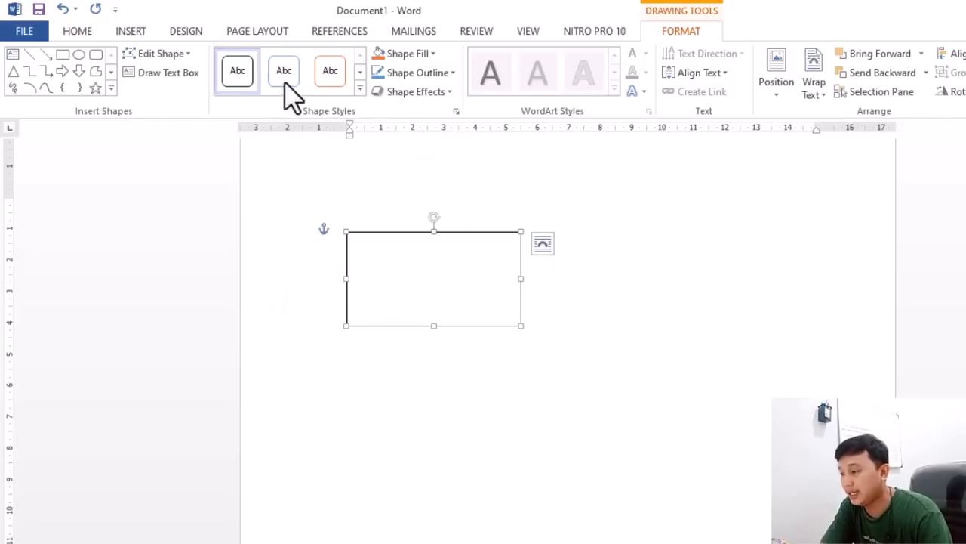
pyautogui.click(360, 89)
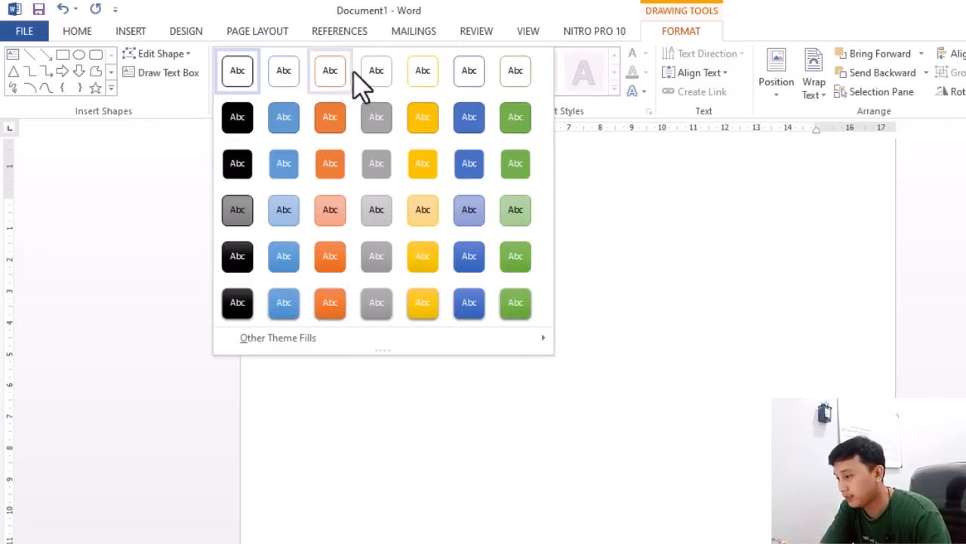
pyautogui.click(669, 252)
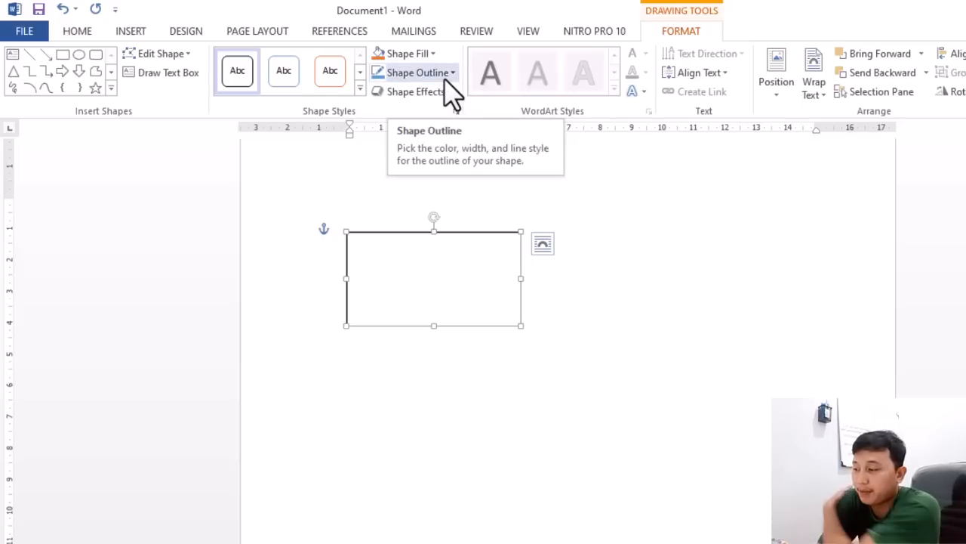
pyautogui.click(128, 31)
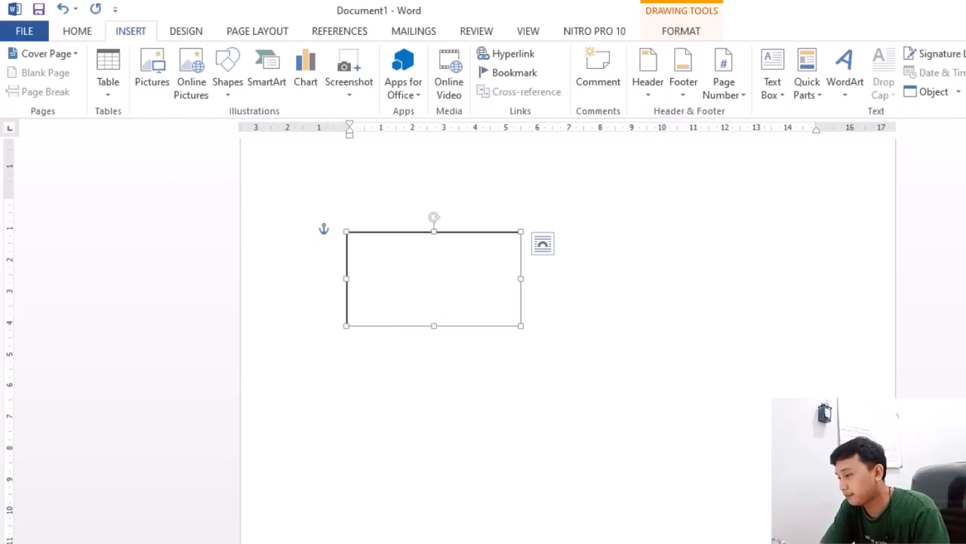
pyautogui.click(679, 34)
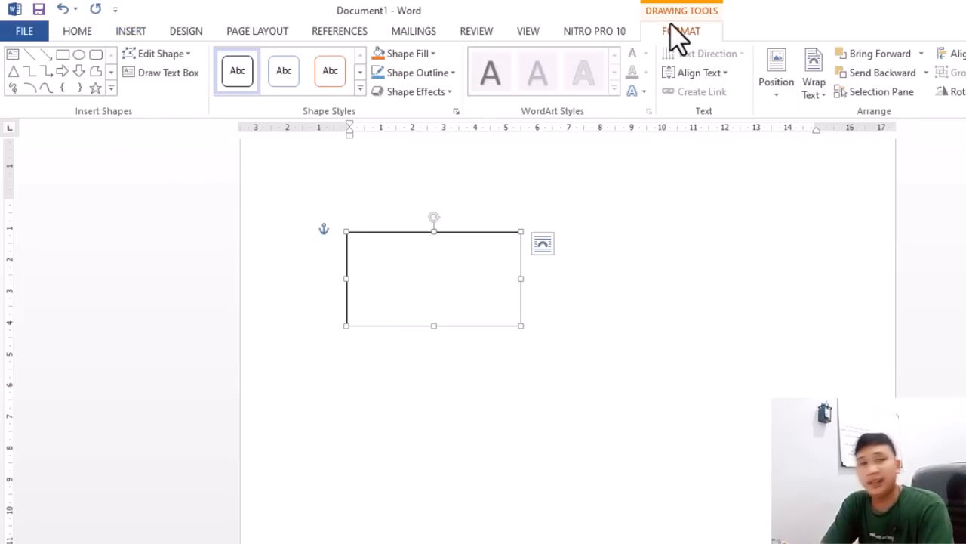
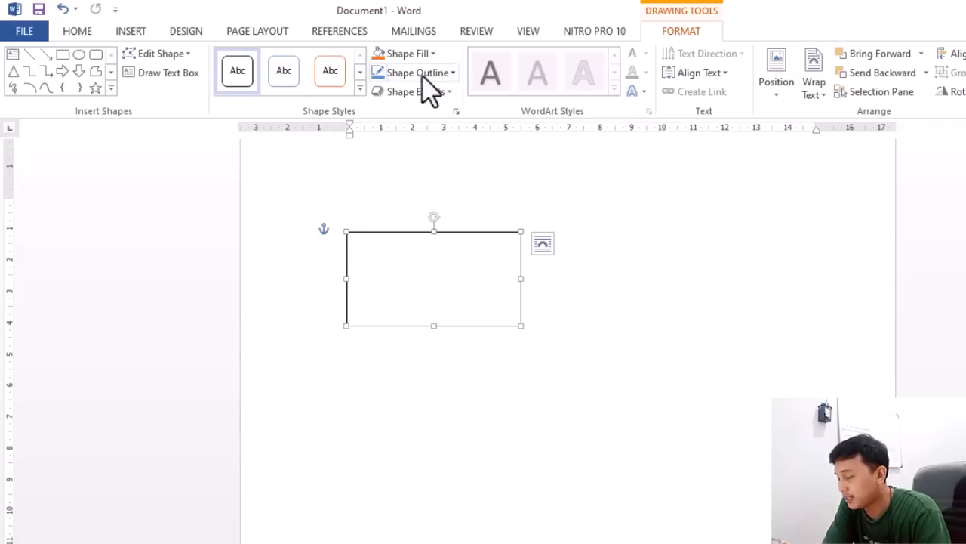
pyautogui.click(453, 74)
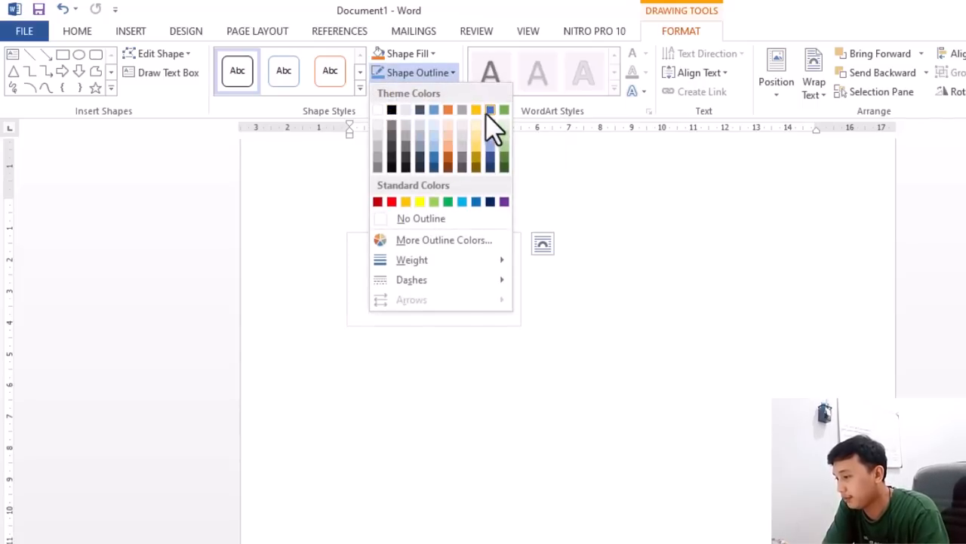
pyautogui.click(442, 241)
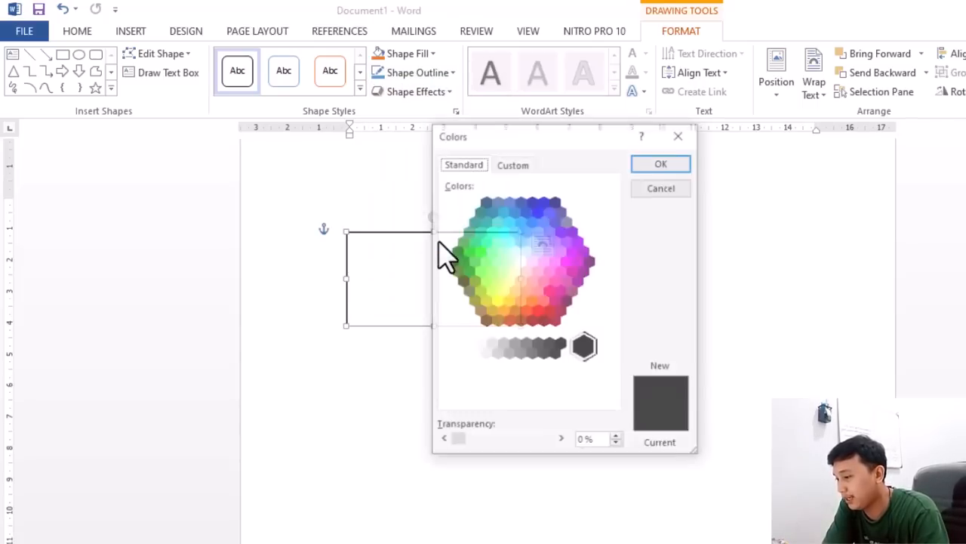
pyautogui.click(679, 134)
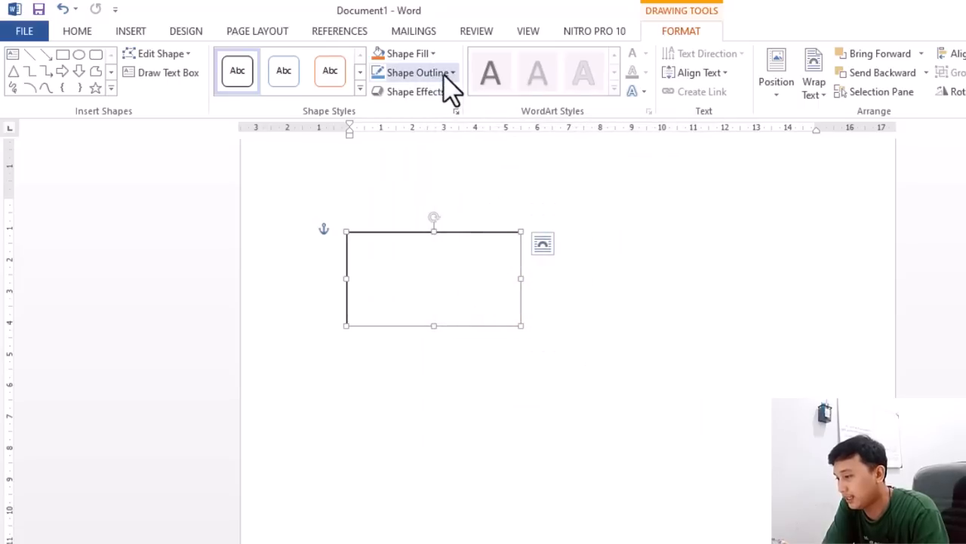
# Set the rectangle's outline to a custom light turquoise colour and deselect the shape.
pyautogui.click(447, 76)
pyautogui.click(476, 242)
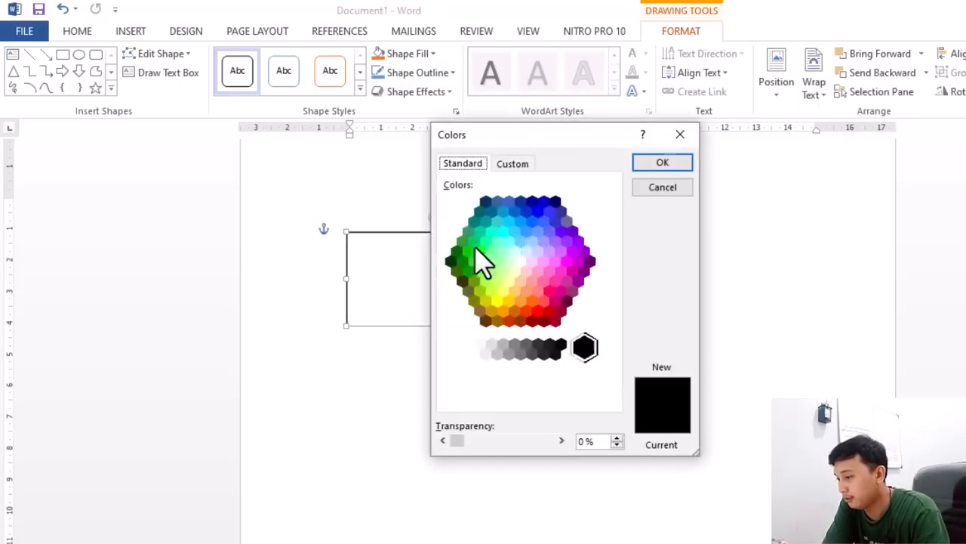
pyautogui.moveTo(583, 133); pyautogui.dragTo(797, 95)
pyautogui.click(726, 127)
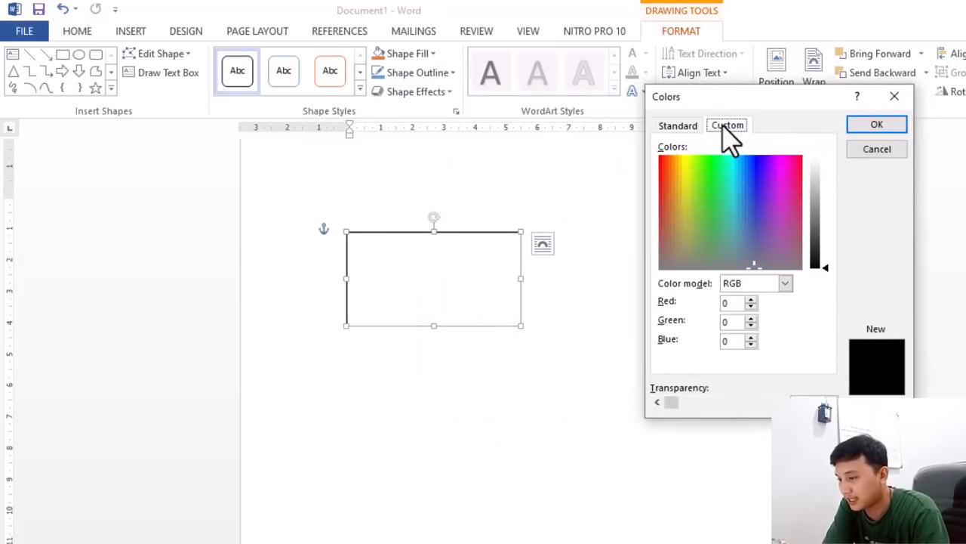
pyautogui.moveTo(754, 265); pyautogui.dragTo(725, 173)
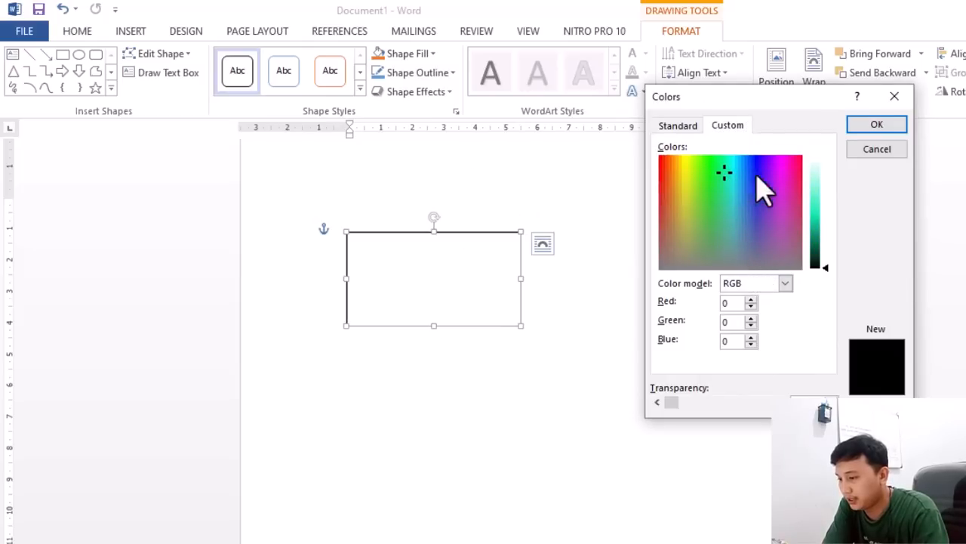
pyautogui.click(823, 198)
pyautogui.click(874, 129)
pyautogui.click(613, 297)
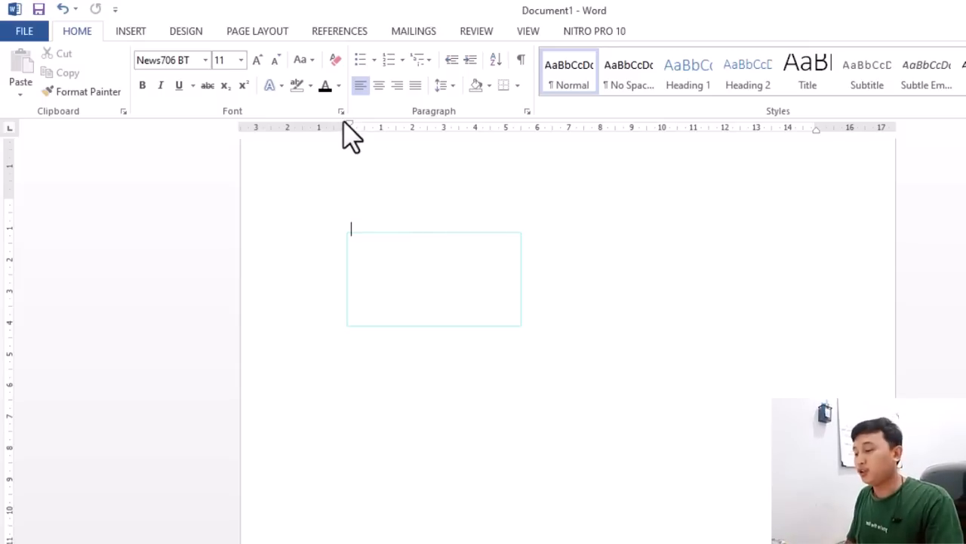
# Delete the turquoise-outlined rectangle and look over the gallery of available shapes without inserting one.
pyautogui.click(455, 265)
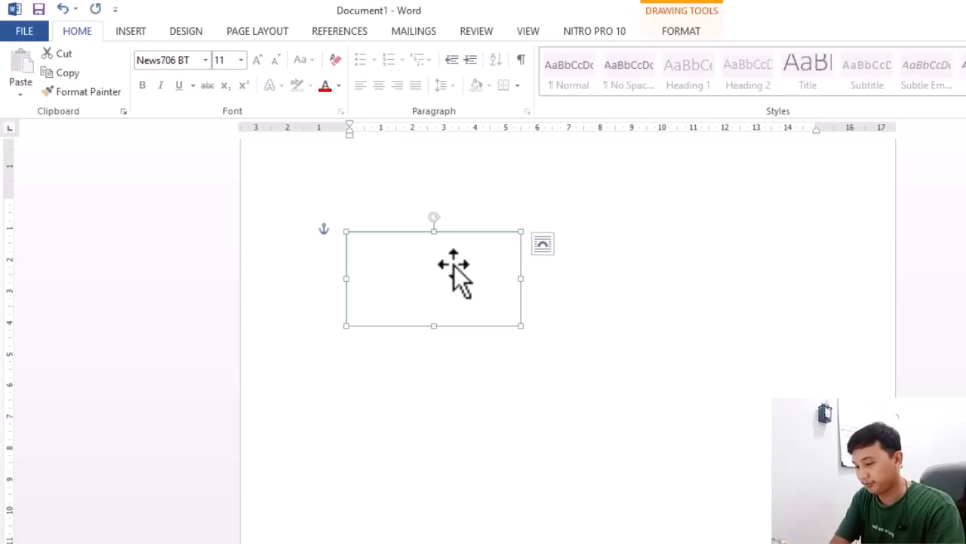
pyautogui.press('Delete')
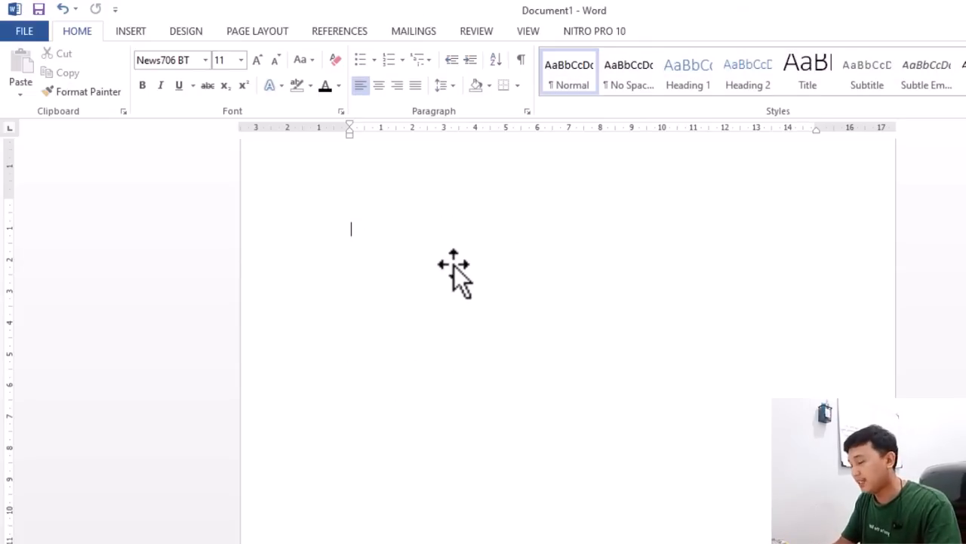
pyautogui.click(133, 28)
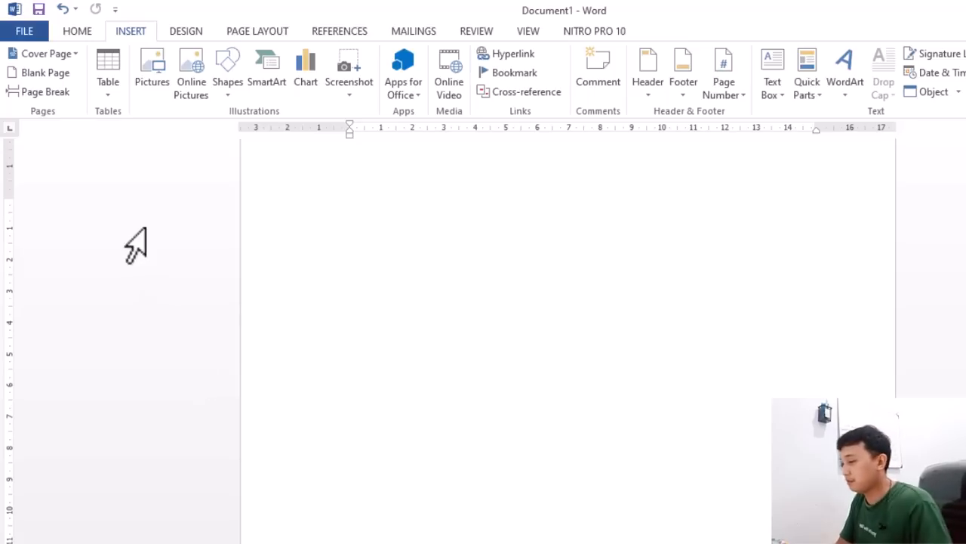
pyautogui.click(230, 98)
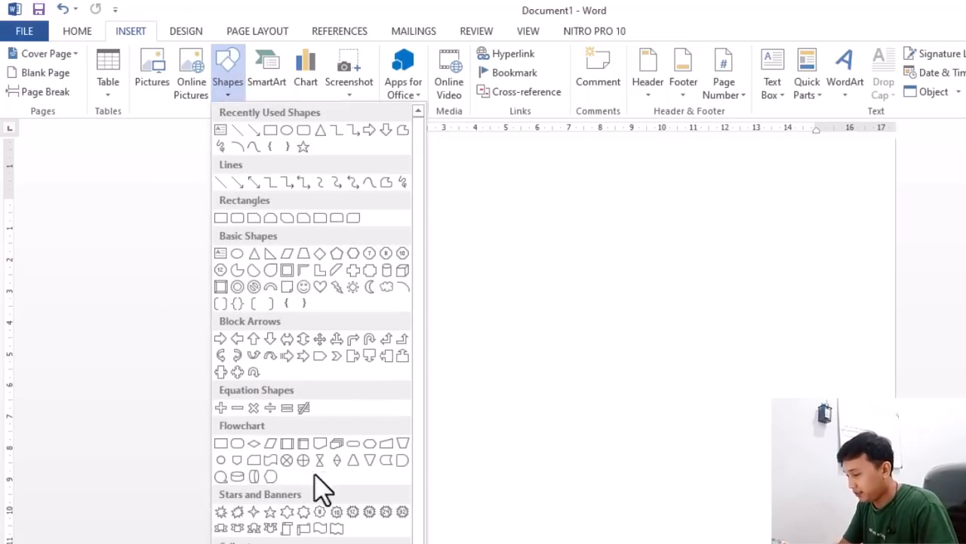
pyautogui.click(499, 203)
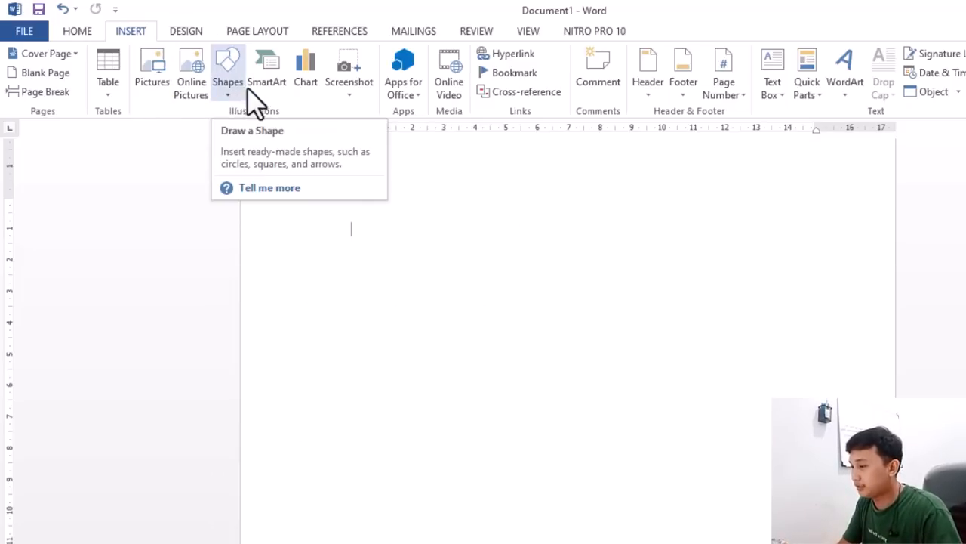
# Browse the SmartArt graphics and insert a Basic Block List into the empty page.
pyautogui.click(276, 82)
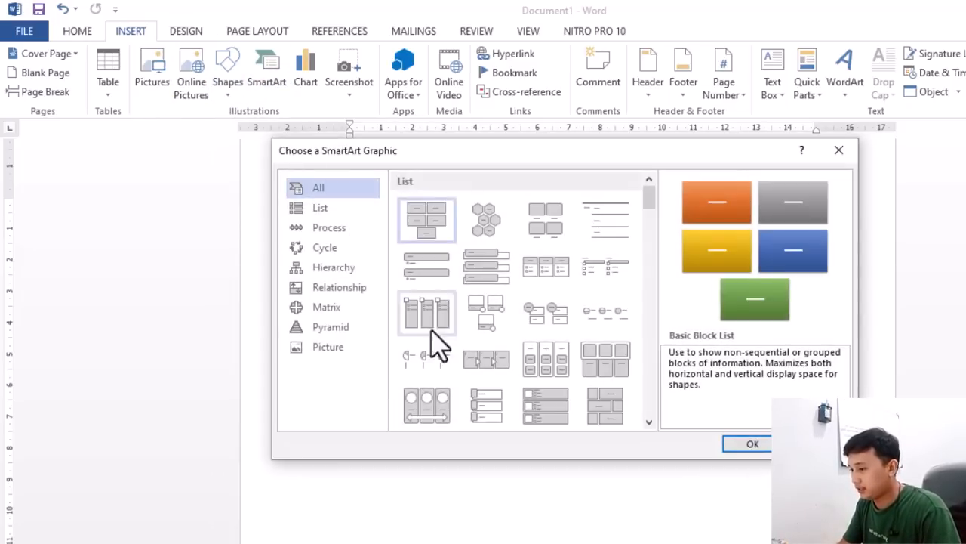
pyautogui.scroll(-6, 468, 332)
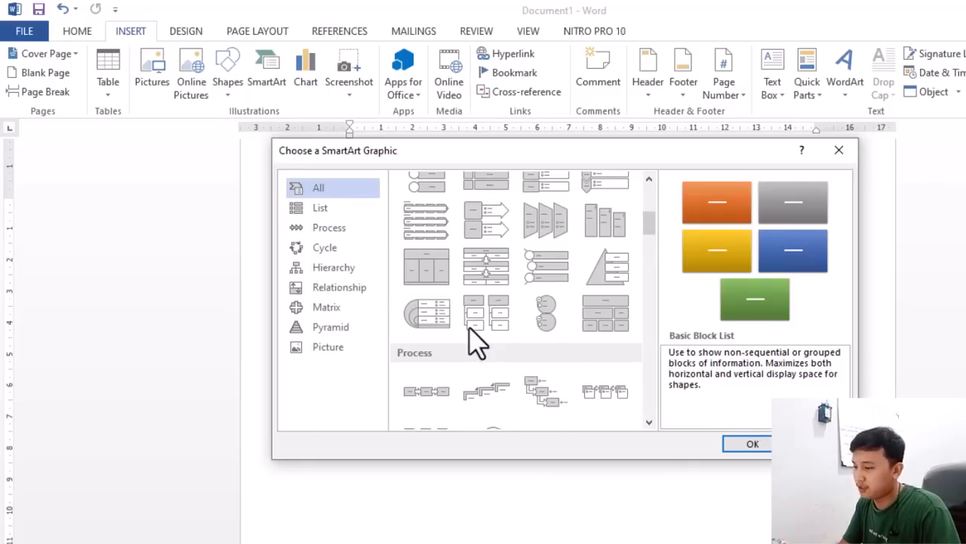
pyautogui.scroll(-5, 473, 343)
pyautogui.scroll(10, 473, 343)
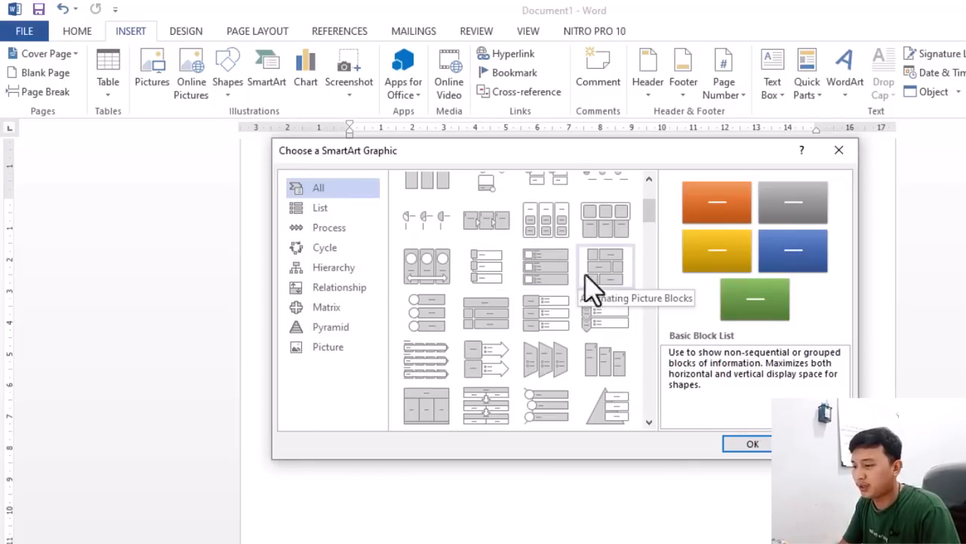
pyautogui.scroll(3, 629, 313)
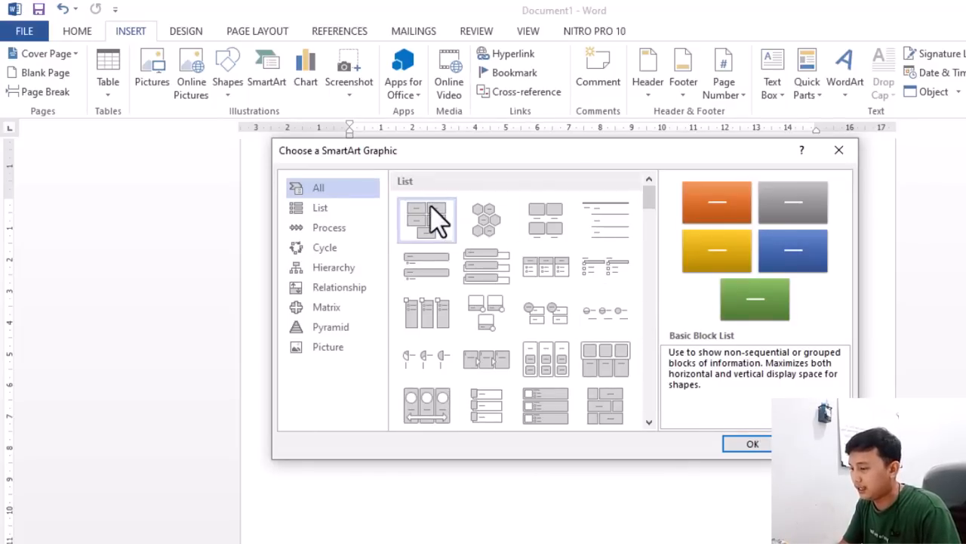
pyautogui.click(750, 445)
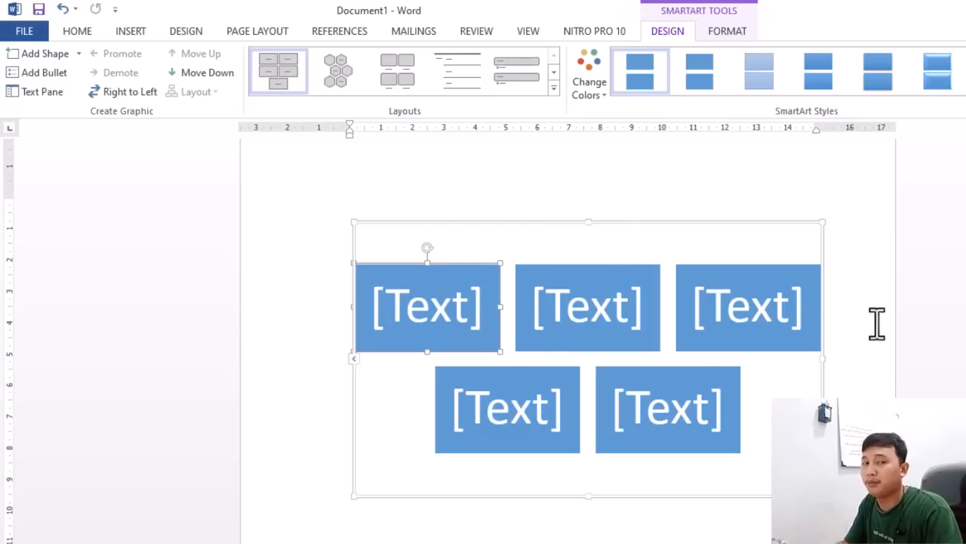
# Delete the whole Basic Block List SmartArt graphic from the page.
pyautogui.click(614, 224)
pyautogui.press('Delete')
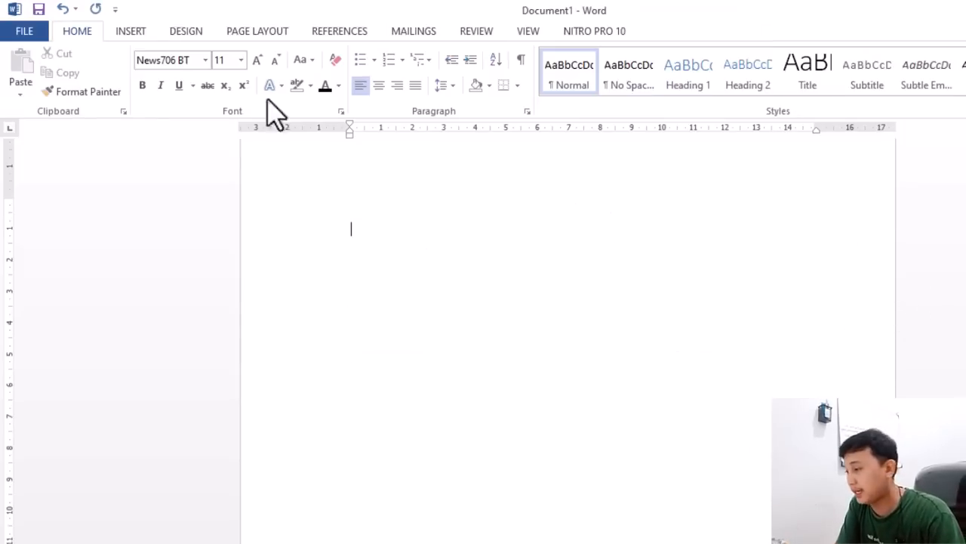
# Open the header area of the blank page for editing.
pyautogui.click(131, 33)
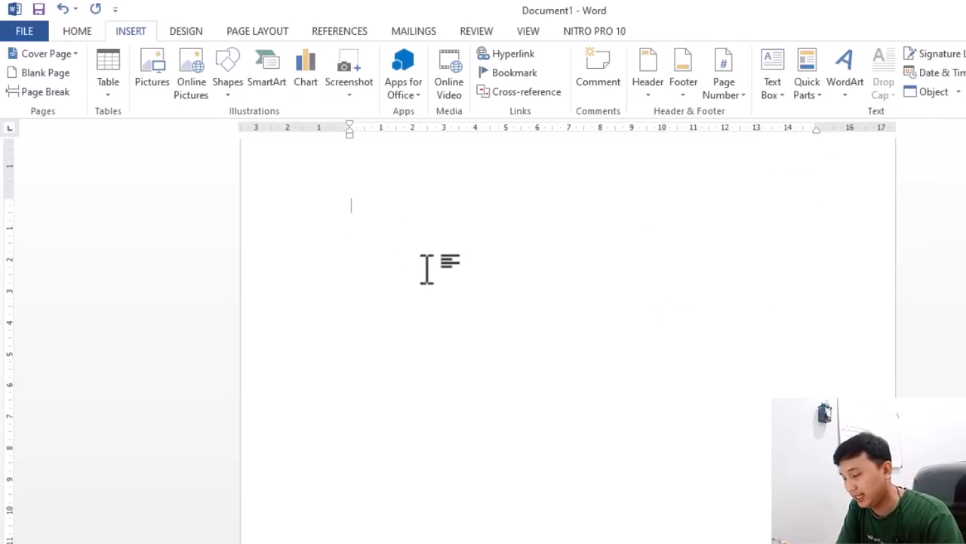
pyautogui.scroll(2, 427, 269)
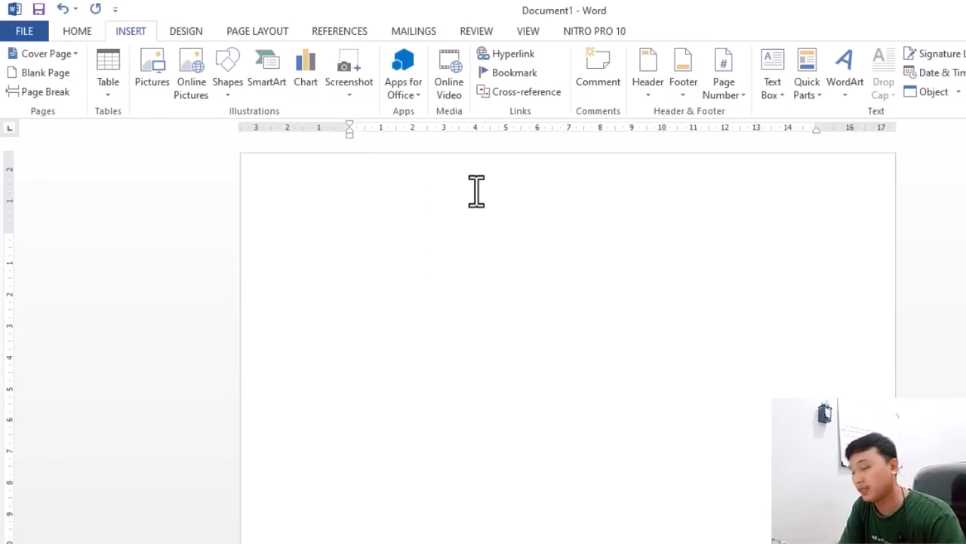
pyautogui.scroll(-10, 434, 190)
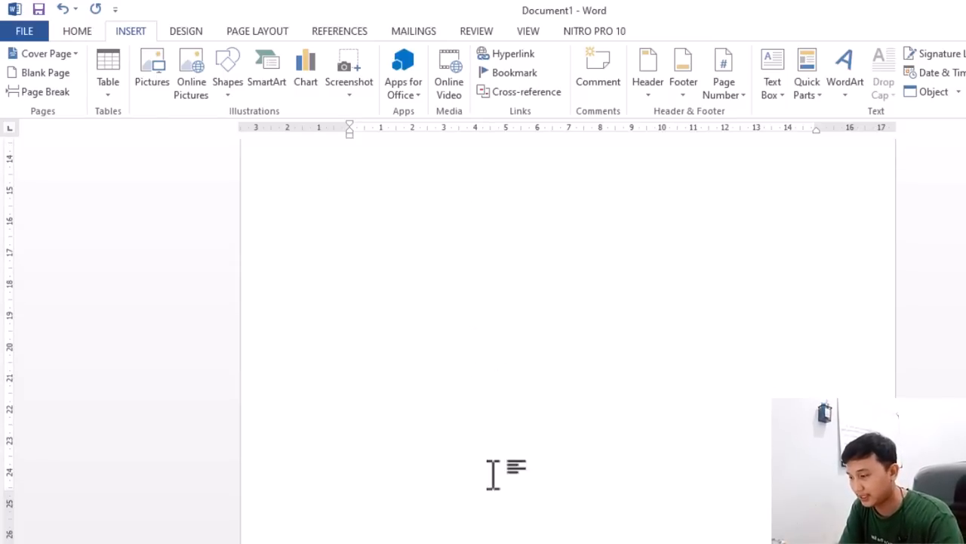
pyautogui.scroll(10, 323, 327)
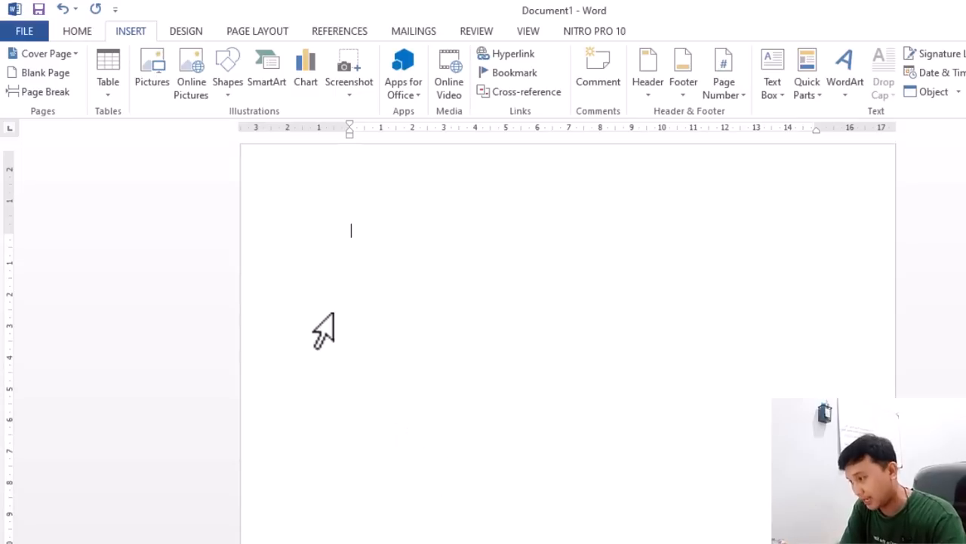
pyautogui.click(280, 248)
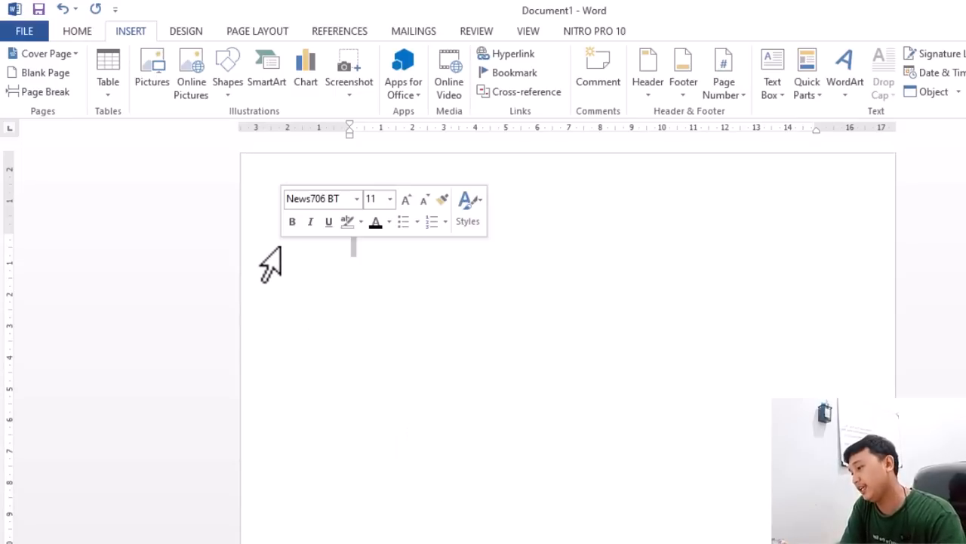
pyautogui.doubleClick(560, 177)
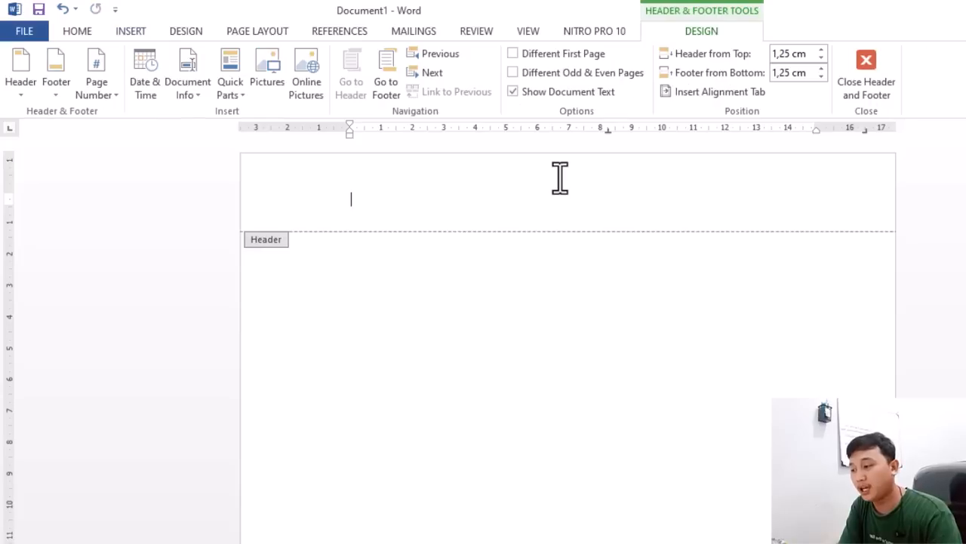
# Examine the header area at the top of the page and the footer area at the bottom.
pyautogui.scroll(-10, 565, 379)
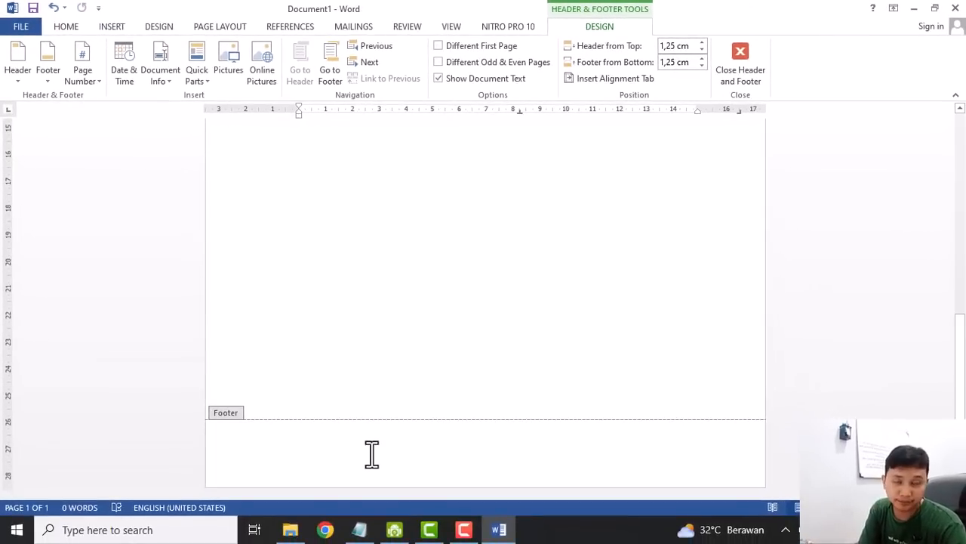
pyautogui.scroll(10, 372, 453)
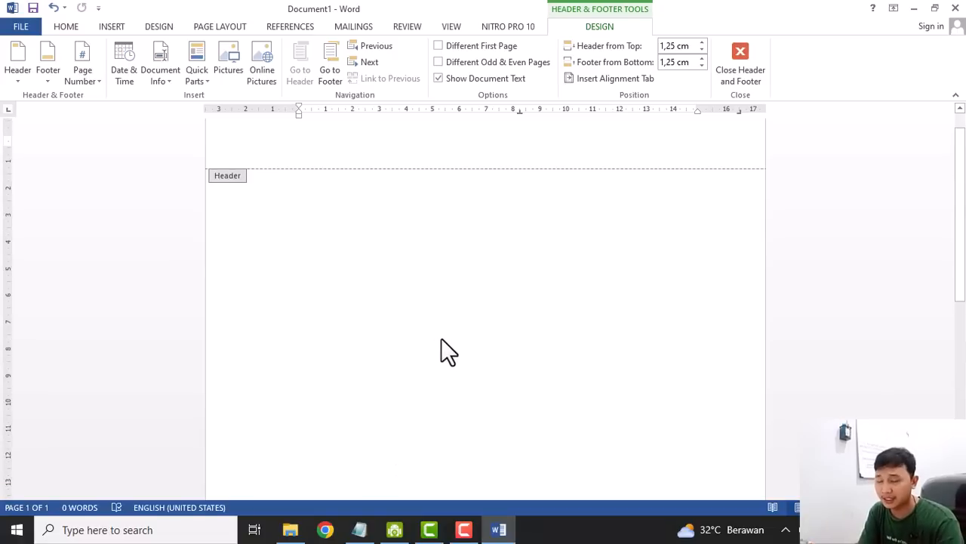
pyautogui.scroll(-5, 442, 339)
pyautogui.scroll(5, 442, 336)
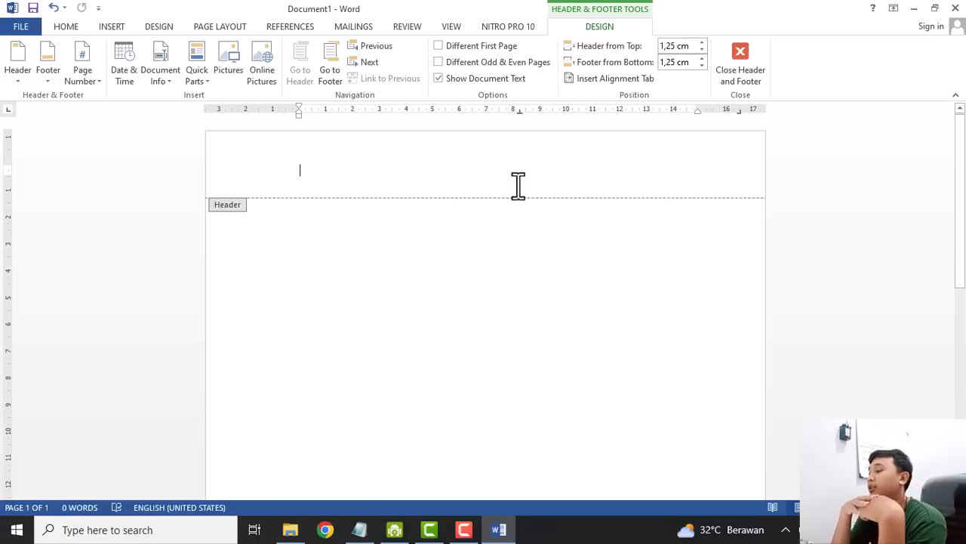
pyautogui.scroll(-8, 360, 403)
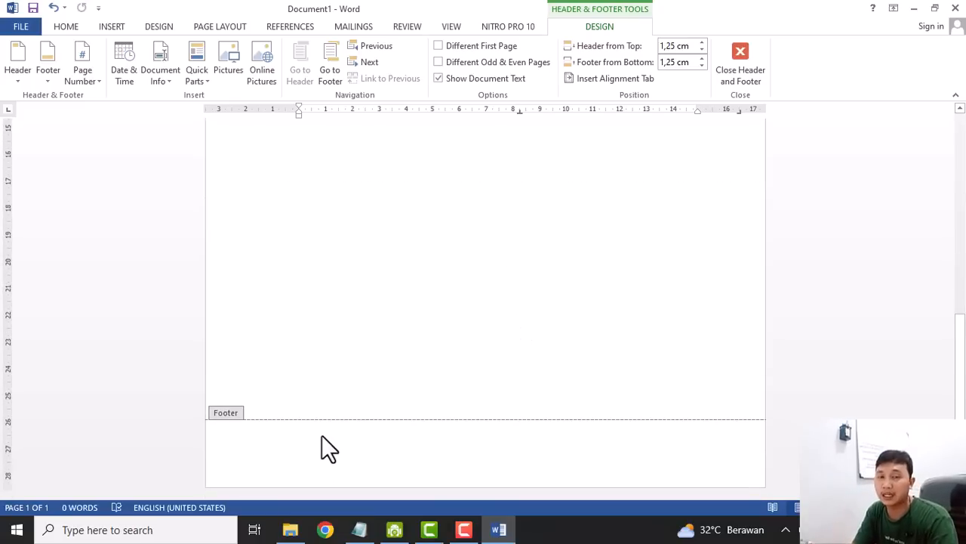
pyautogui.click(546, 456)
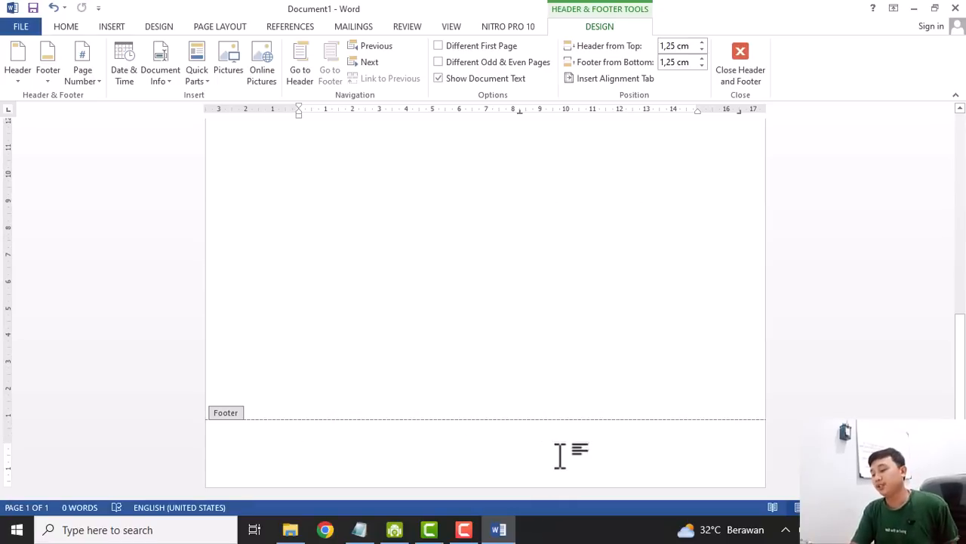
pyautogui.scroll(11, 681, 264)
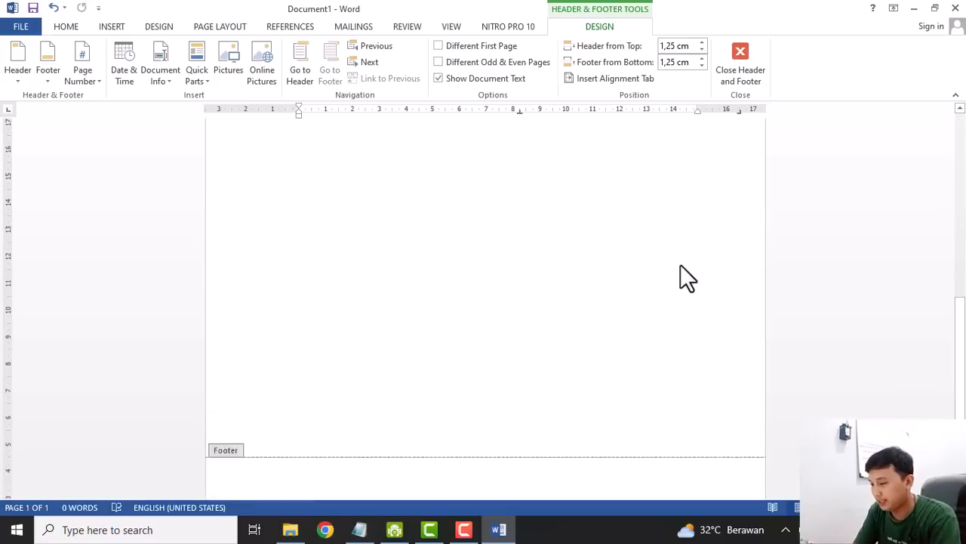
pyautogui.scroll(-6, 308, 230)
pyautogui.scroll(-5, 307, 229)
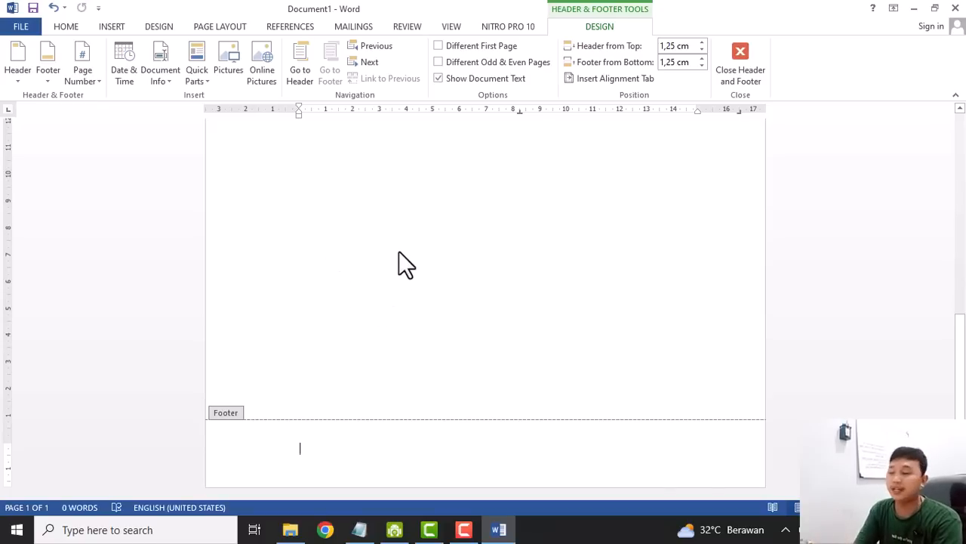
pyautogui.scroll(10, 398, 260)
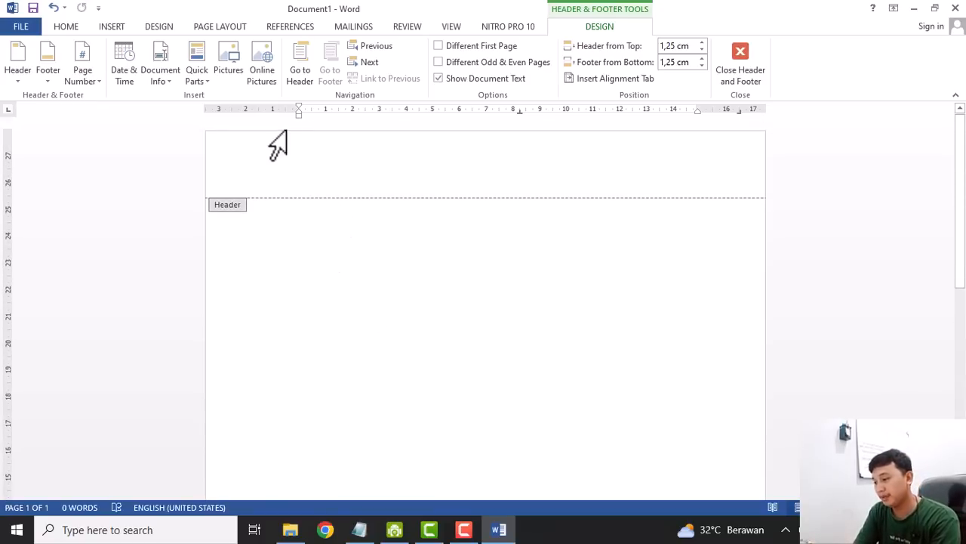
pyautogui.scroll(-2, 520, 370)
pyautogui.scroll(-5, 520, 370)
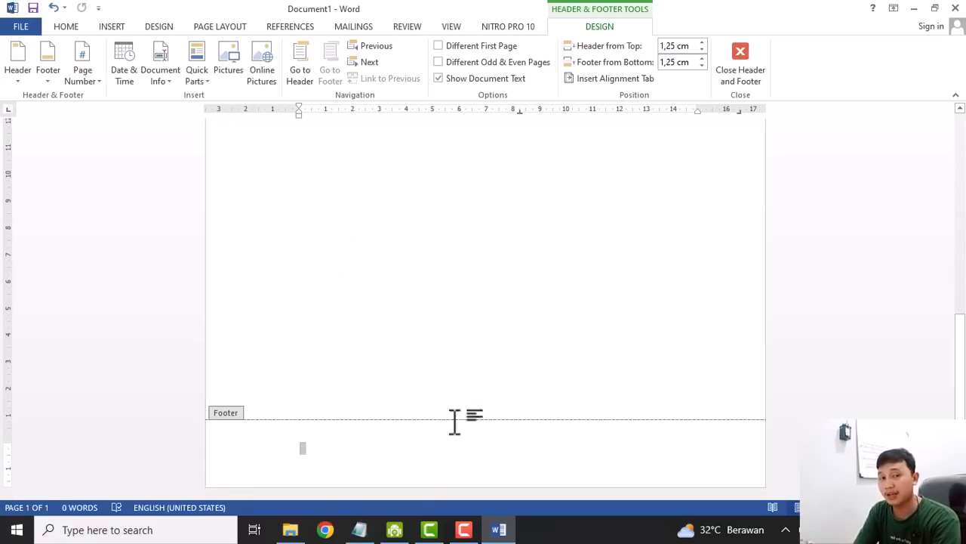
pyautogui.scroll(8, 595, 227)
pyautogui.scroll(3, 596, 225)
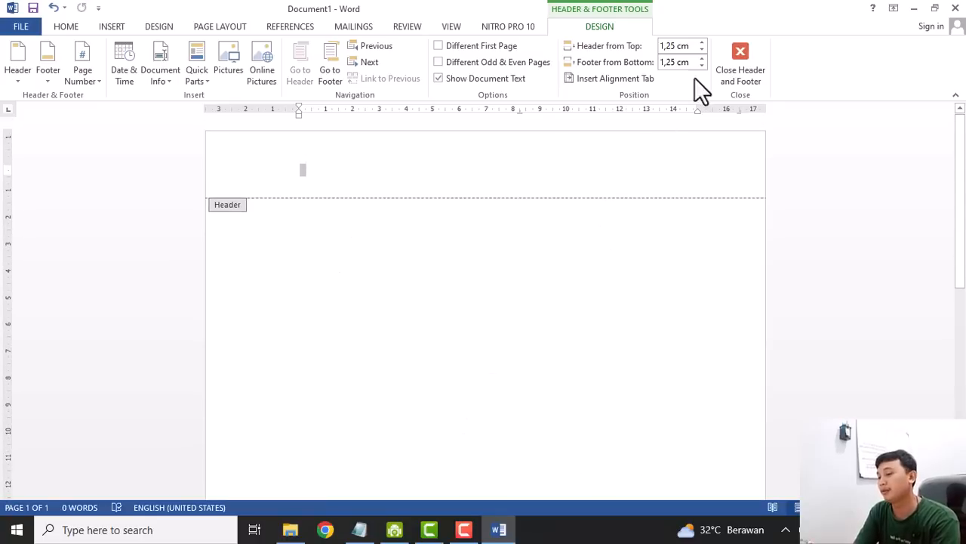
pyautogui.scroll(-10, 574, 226)
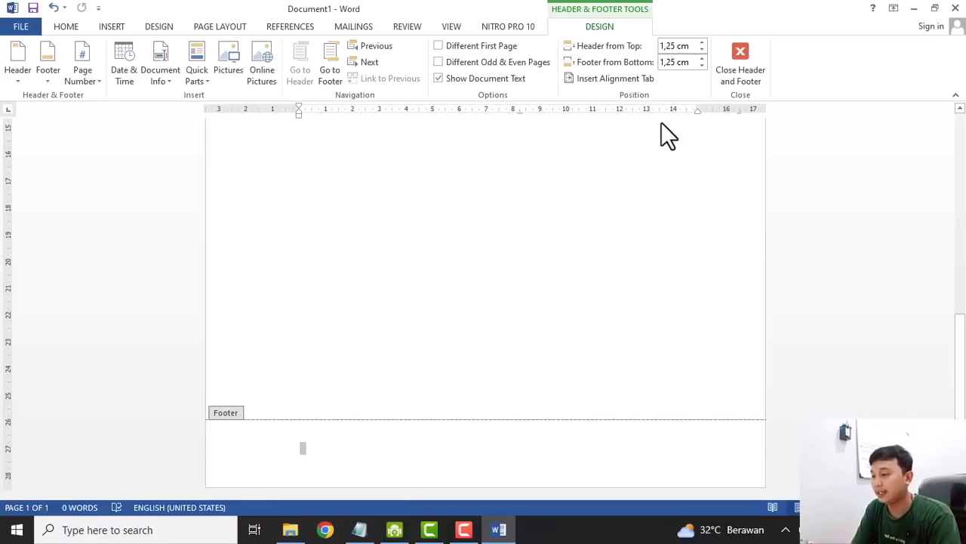
# Close header and footer editing and return to the document body at the top of the page.
pyautogui.click(748, 54)
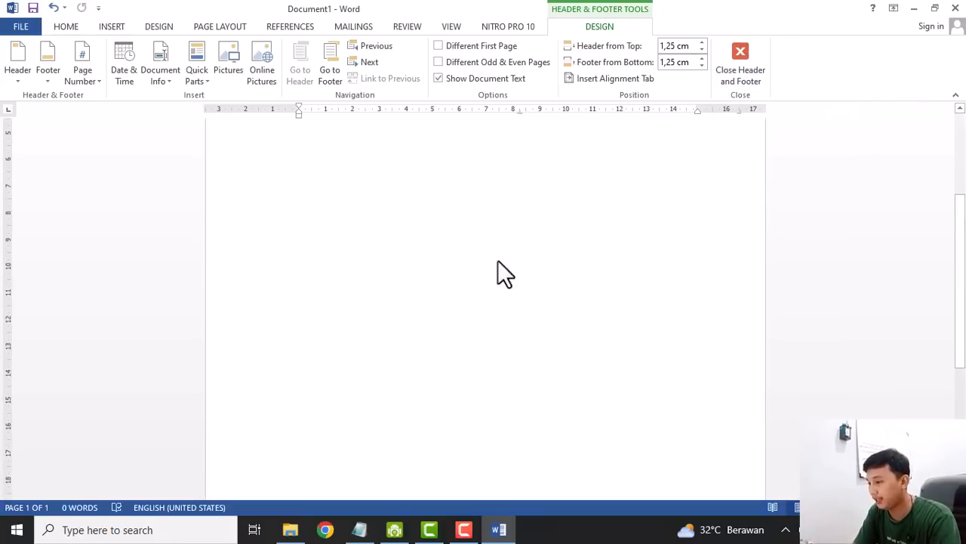
pyautogui.scroll(4, 498, 261)
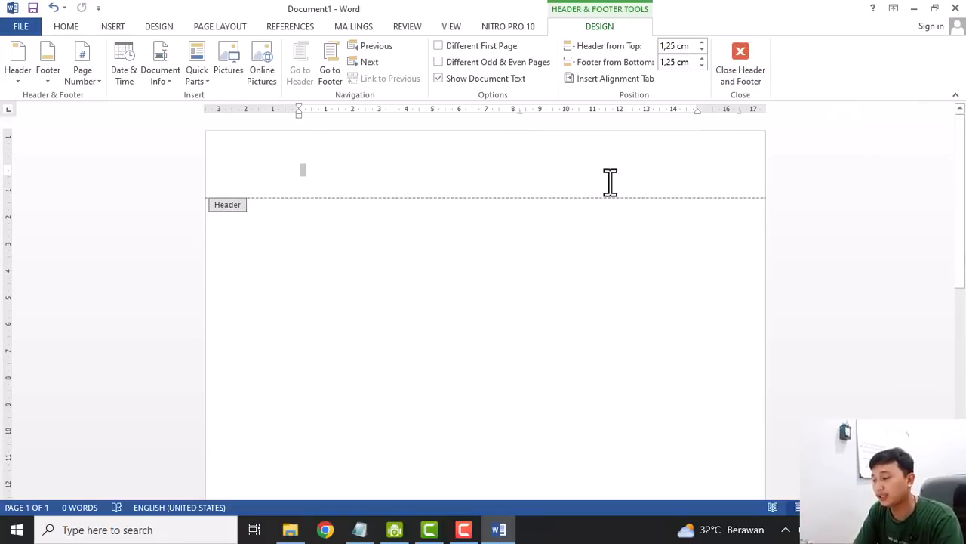
pyautogui.click(744, 50)
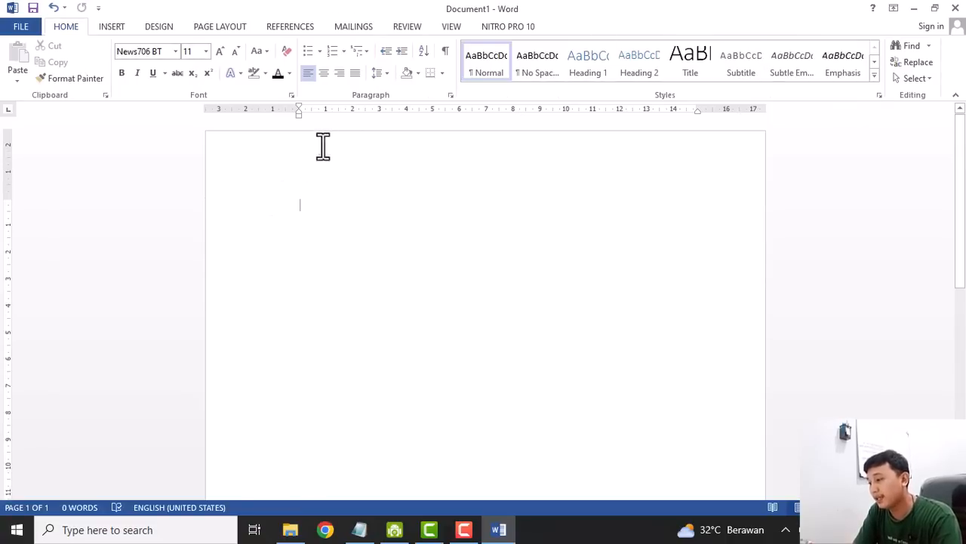
# Reopen the page header for editing and close it again.
pyautogui.doubleClick(419, 156)
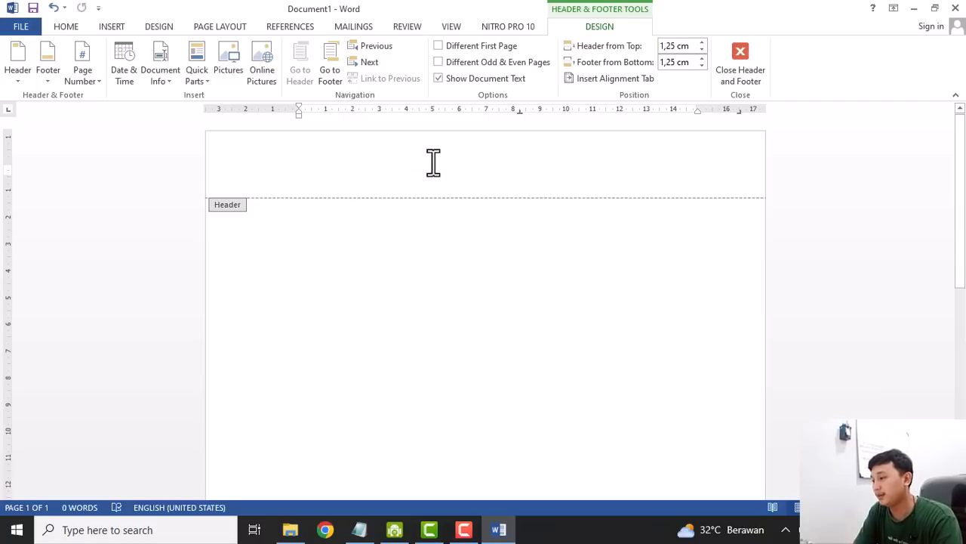
pyautogui.click(742, 59)
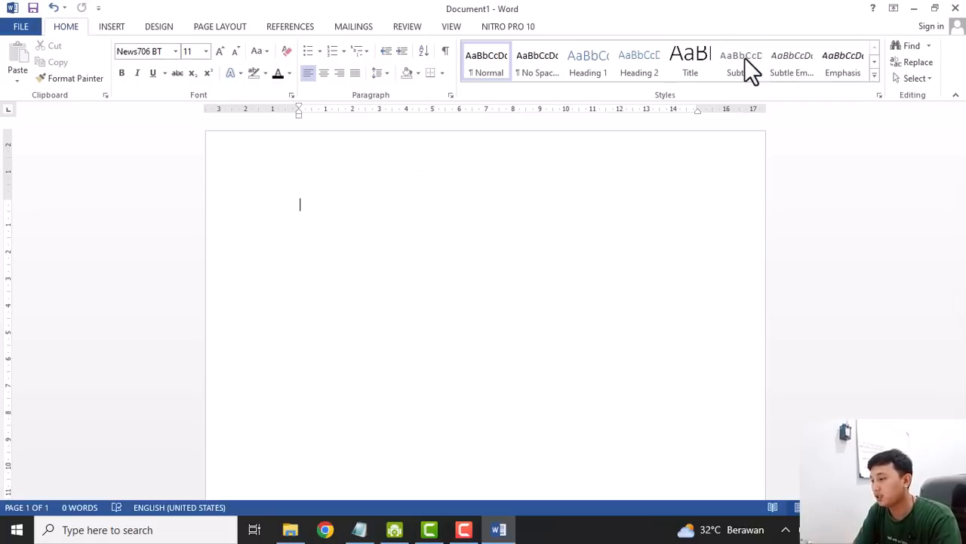
pyautogui.click(287, 27)
pyautogui.click(212, 27)
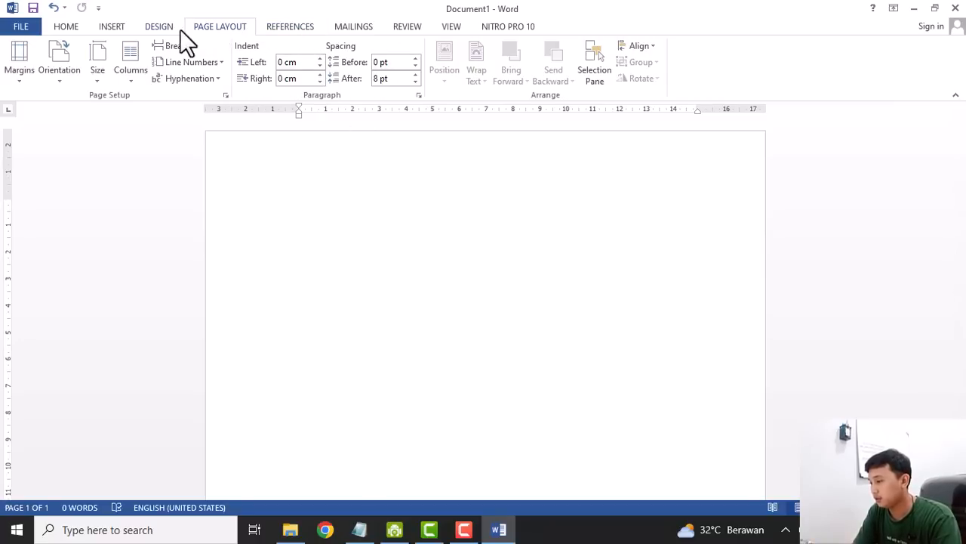
pyautogui.click(158, 26)
pyautogui.click(112, 27)
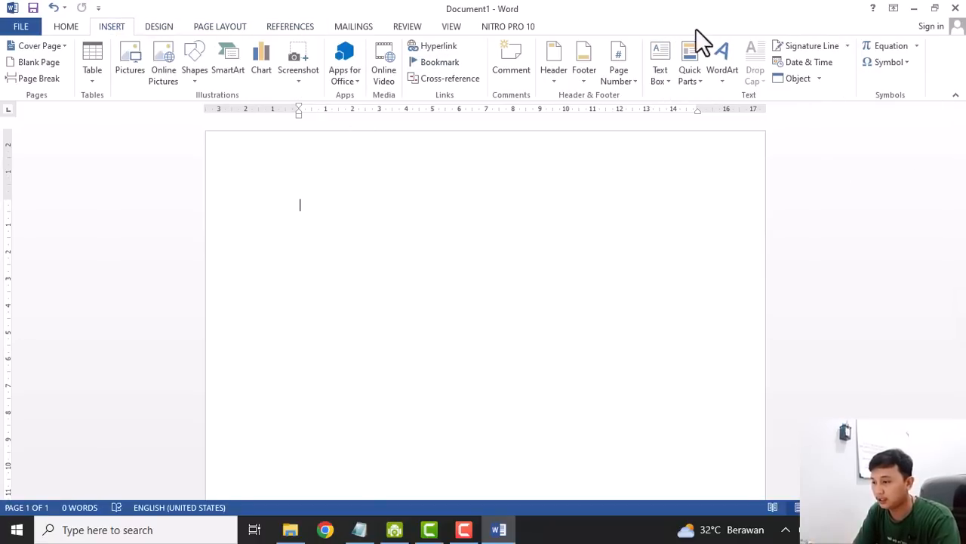
# Insert a Plain Number 3 page number at the bottom of the page and close footer editing.
pyautogui.click(632, 83)
pyautogui.click(633, 81)
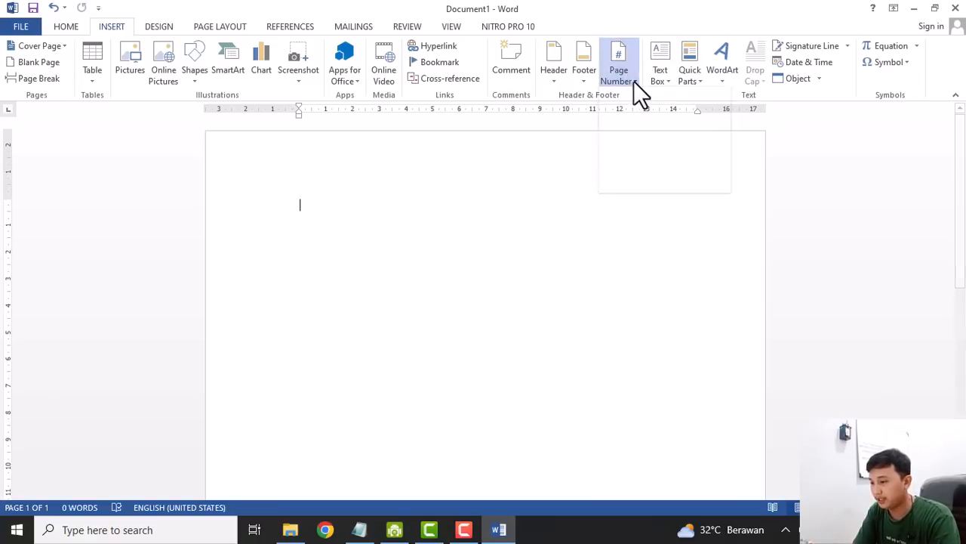
pyautogui.click(633, 80)
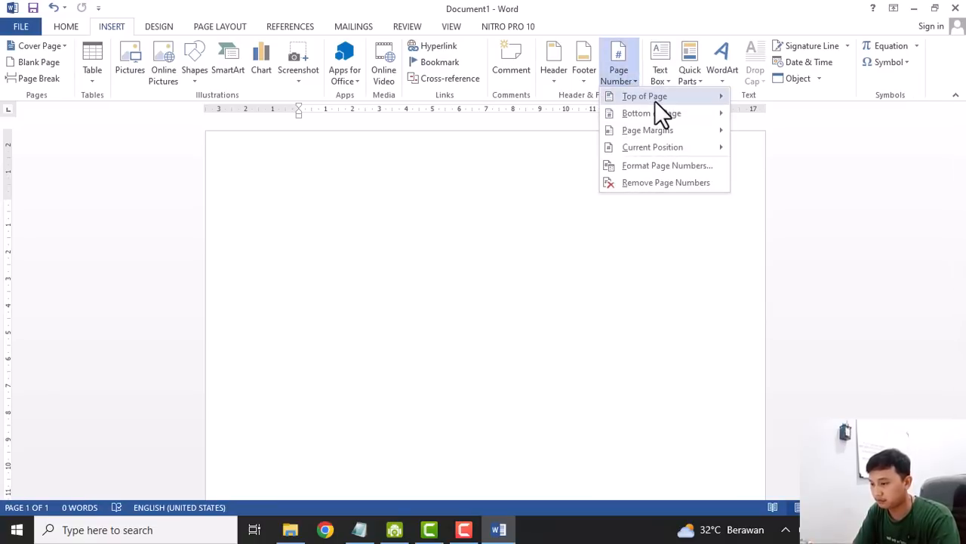
pyautogui.moveTo(655, 100)
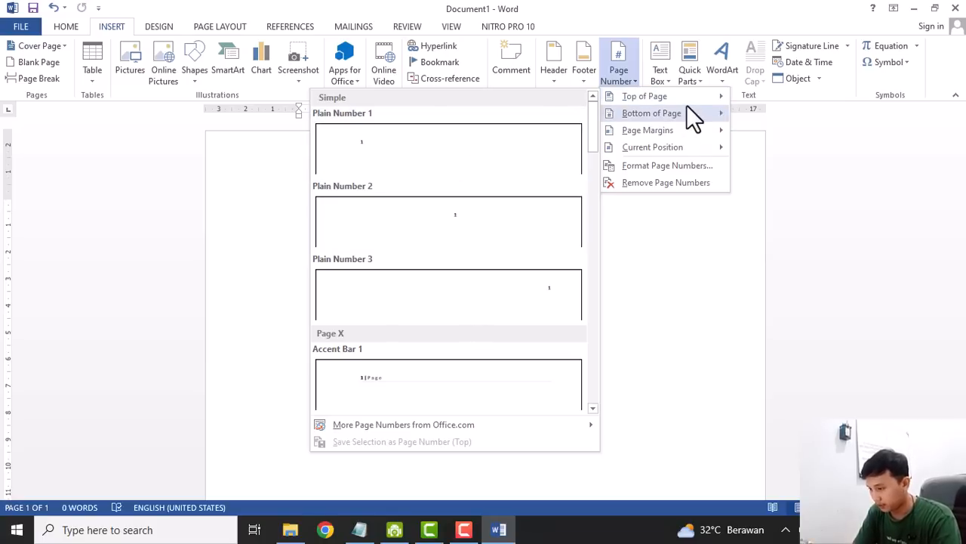
pyautogui.moveTo(687, 114)
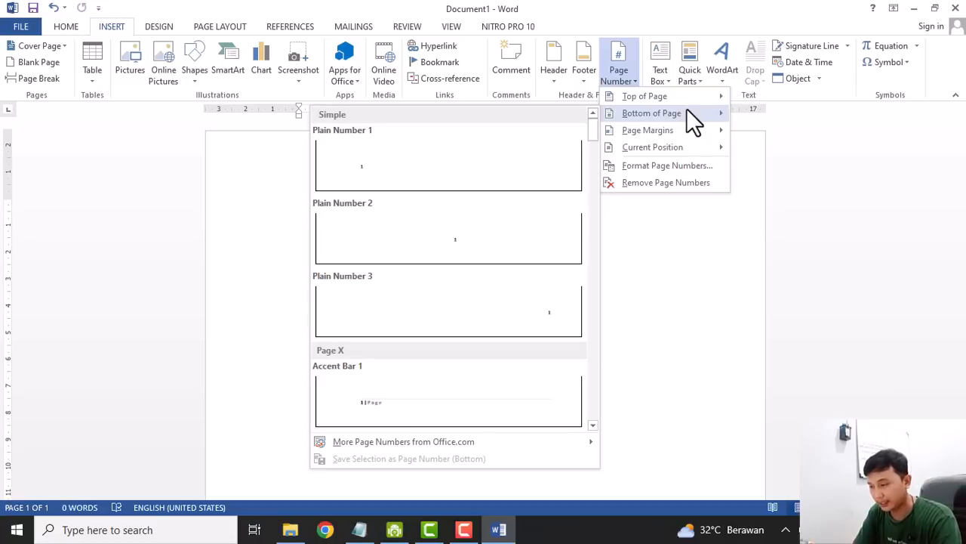
pyautogui.click(533, 300)
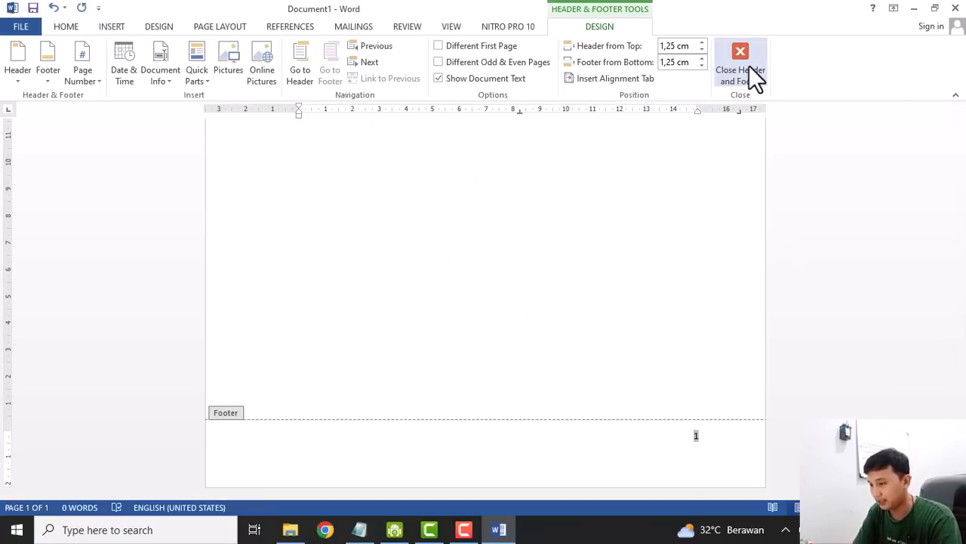
pyautogui.click(749, 65)
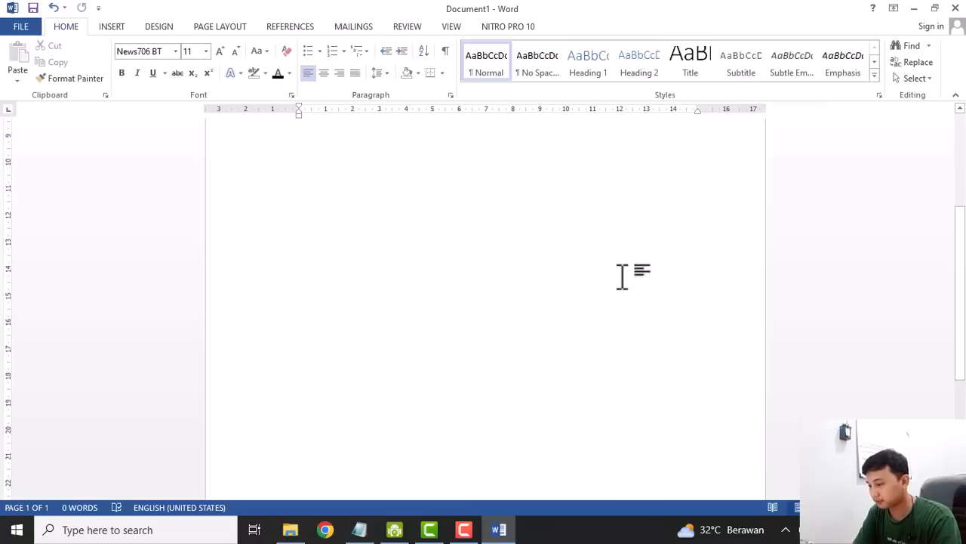
pyautogui.scroll(-3, 622, 276)
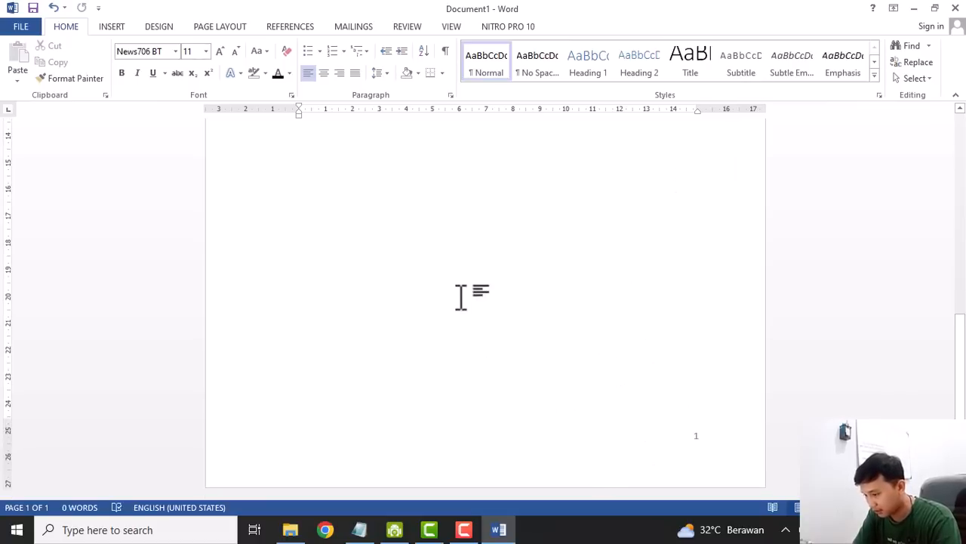
# Add empty paragraphs from the start of the document until it extends well onto a second page.
pyautogui.scroll(5, 453, 261)
pyautogui.press('Return')
pyautogui.press('Return')
pyautogui.press('Return')
pyautogui.press('Return')
pyautogui.press('Return')
pyautogui.press('Return')
pyautogui.press('Return')
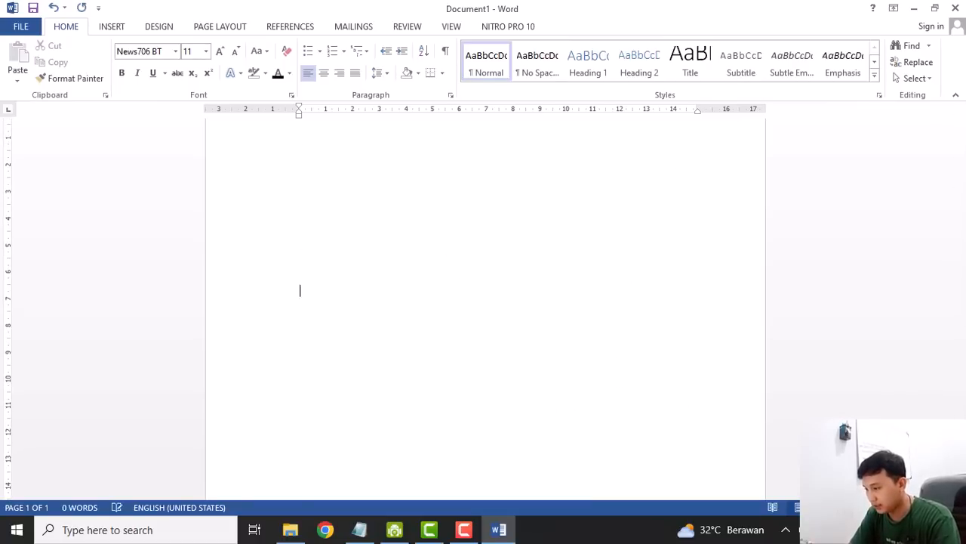
pyautogui.press('Return')
pyautogui.press('Return')
pyautogui.press('Return')
pyautogui.press('Return')
pyautogui.press('Return')
pyautogui.press('Return')
pyautogui.press('Return')
pyautogui.press('Return')
pyautogui.press('Return')
pyautogui.press('Return')
pyautogui.press('Return')
pyautogui.press('Return')
pyautogui.press('Return')
pyautogui.press('Return')
pyautogui.press('Return')
pyautogui.press('Return')
pyautogui.press('Return')
pyautogui.press('Return')
pyautogui.press('Return')
pyautogui.press('Return')
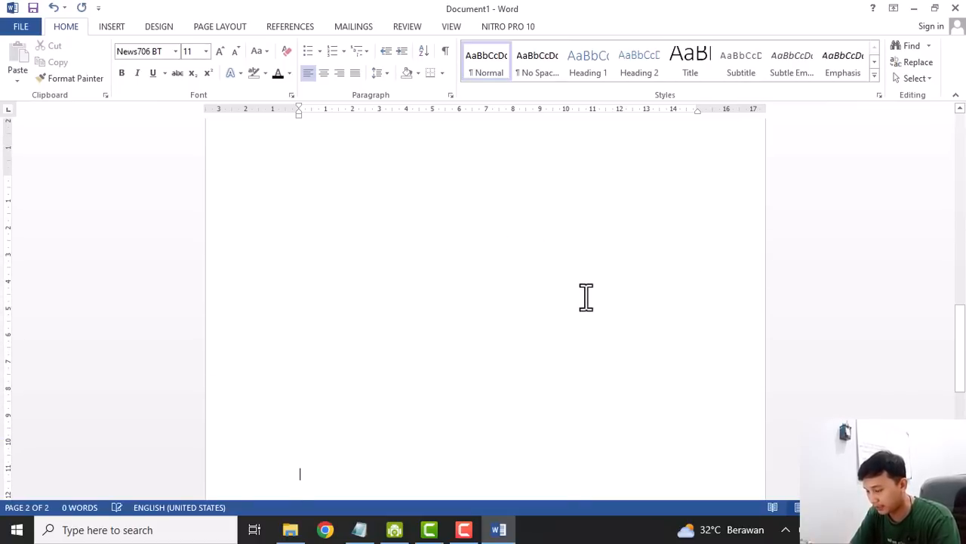
# Check the page numbers in the footers of the first and second pages.
pyautogui.scroll(-5, 585, 297)
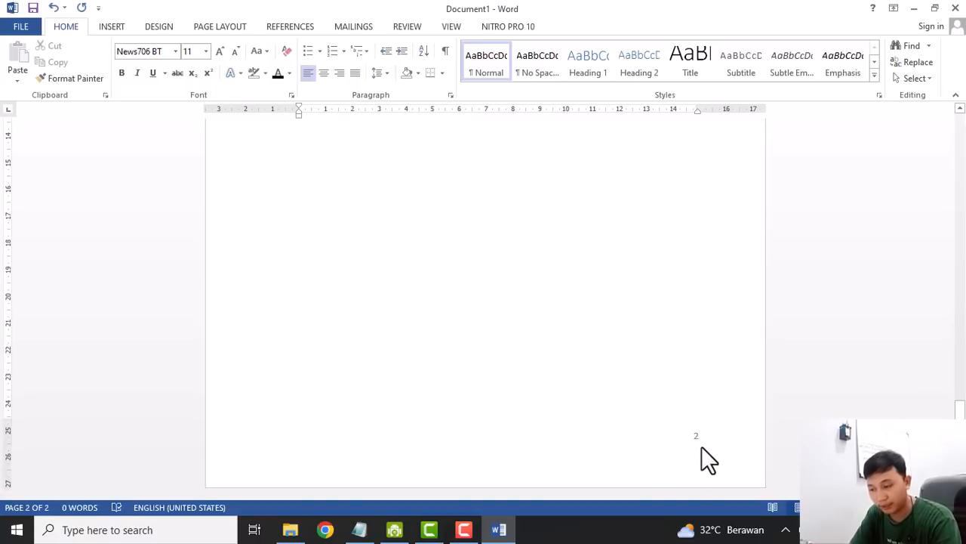
pyautogui.scroll(10, 697, 328)
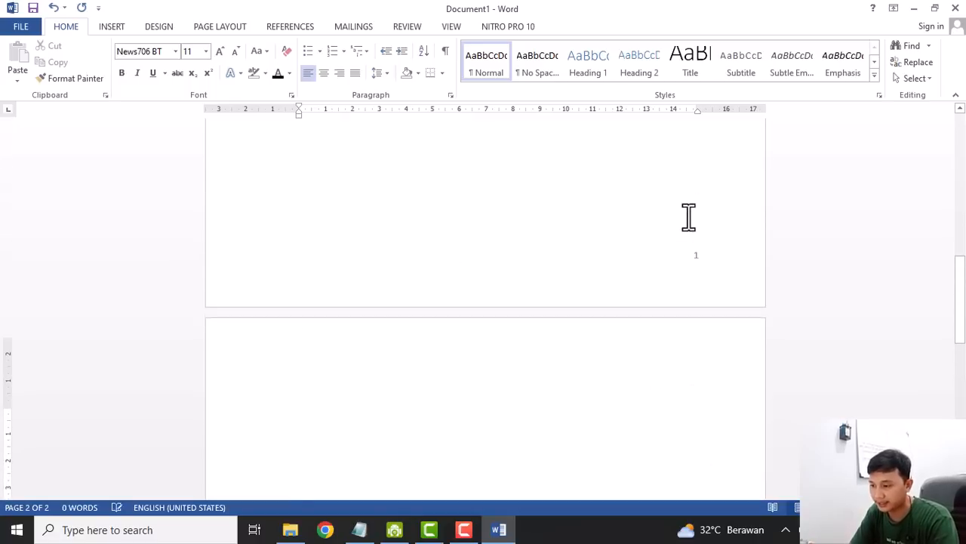
pyautogui.scroll(-4, 686, 254)
pyautogui.scroll(-5, 686, 255)
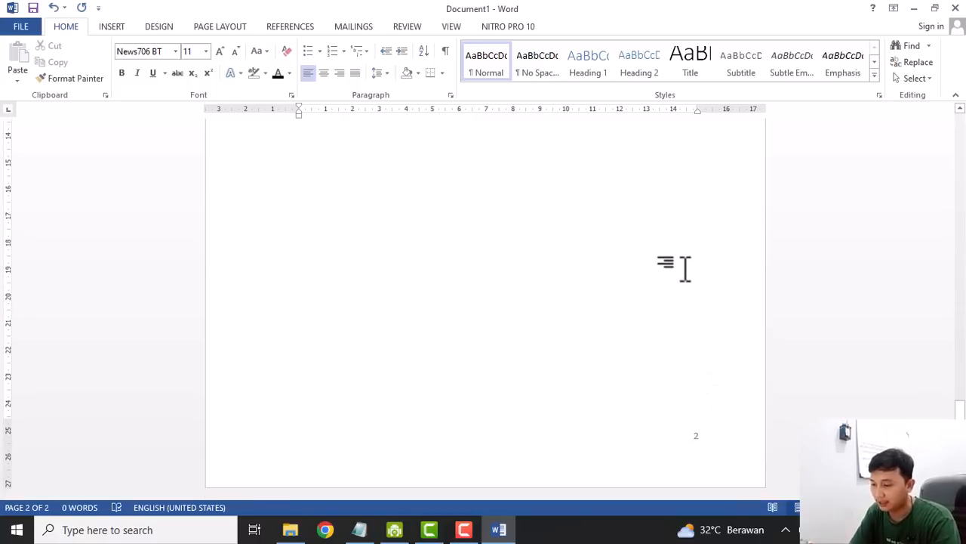
pyautogui.scroll(10, 468, 224)
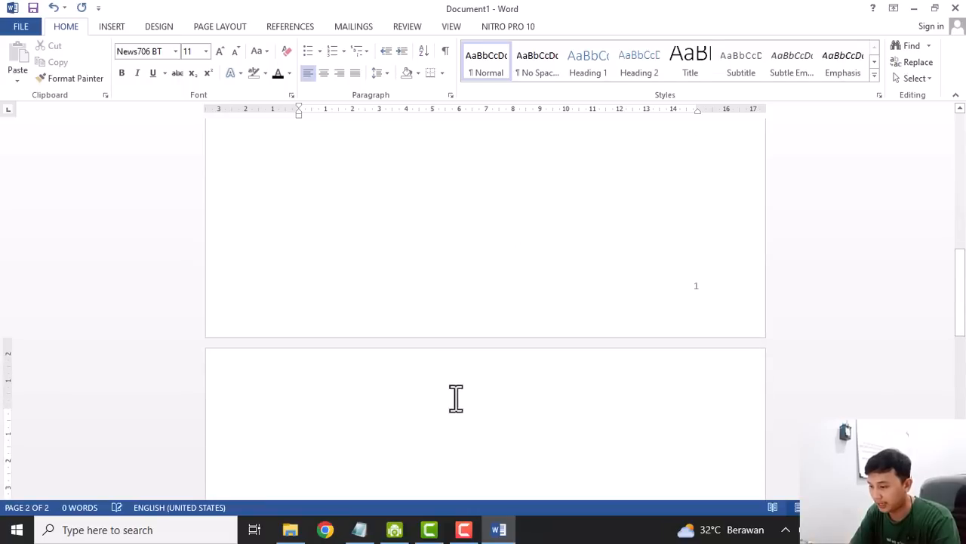
pyautogui.scroll(-8, 483, 448)
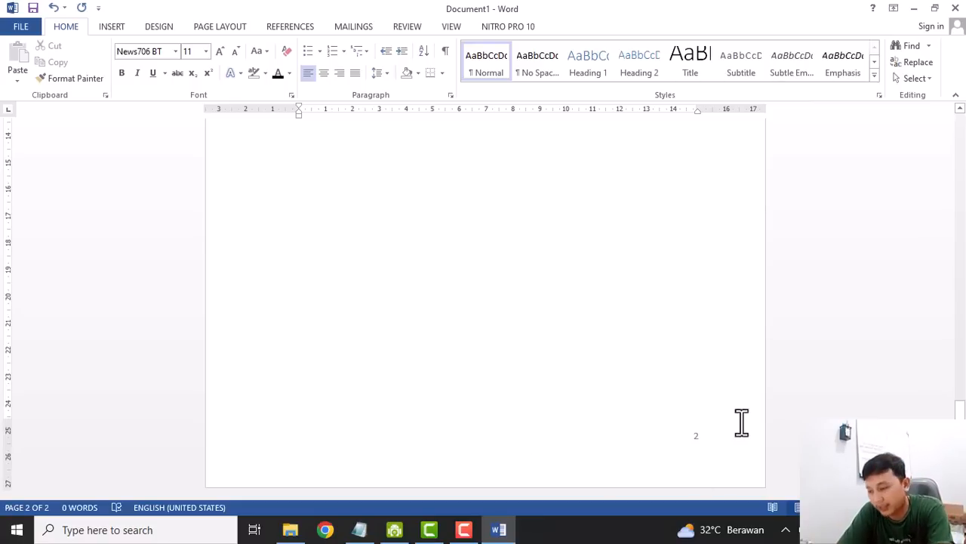
pyautogui.scroll(1, 696, 431)
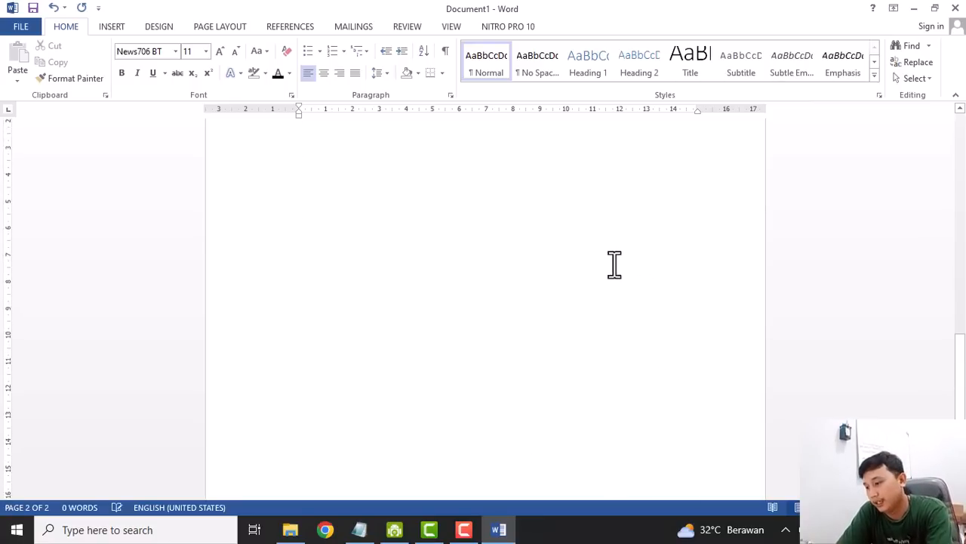
pyautogui.scroll(-1, 507, 363)
pyautogui.scroll(1, 427, 343)
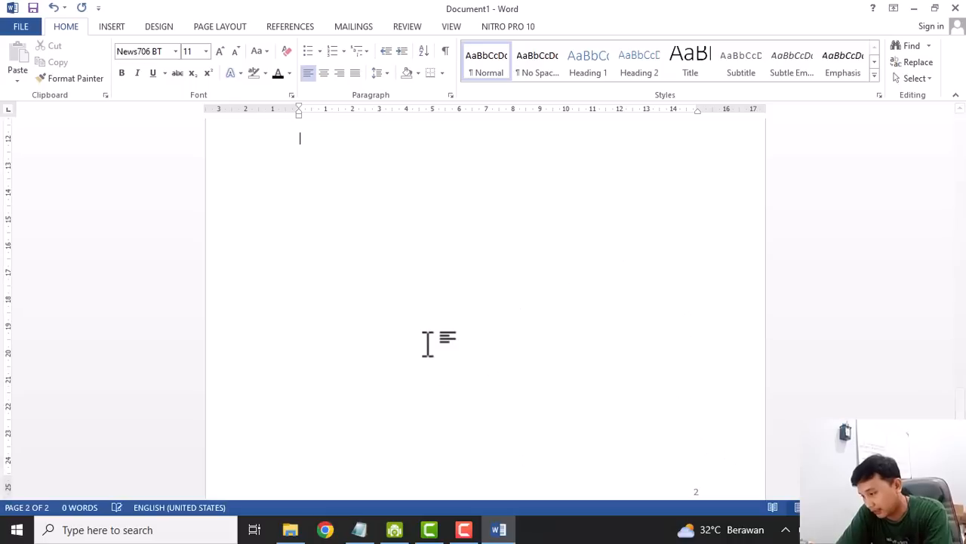
# Add more empty paragraphs after the last line until the document extends onto a third page.
pyautogui.press('Return')
pyautogui.press('Return')
pyautogui.press('Return')
pyautogui.press('Return')
pyautogui.press('Return')
pyautogui.press('Return')
pyautogui.press('Return')
pyautogui.press('Return')
pyautogui.press('Return')
pyautogui.press('Return')
pyautogui.press('Return')
pyautogui.press('Return')
pyautogui.press('Return')
pyautogui.press('Return')
pyautogui.press('Return')
pyautogui.press('Return')
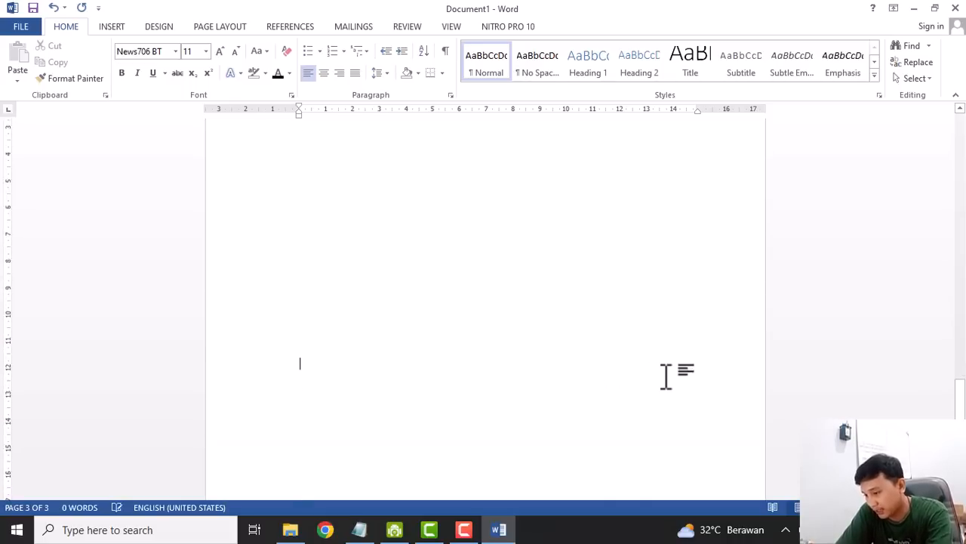
# Look over the third page and go back through the pages to the beginning of the document.
pyautogui.scroll(-1, 665, 408)
pyautogui.scroll(5, 703, 434)
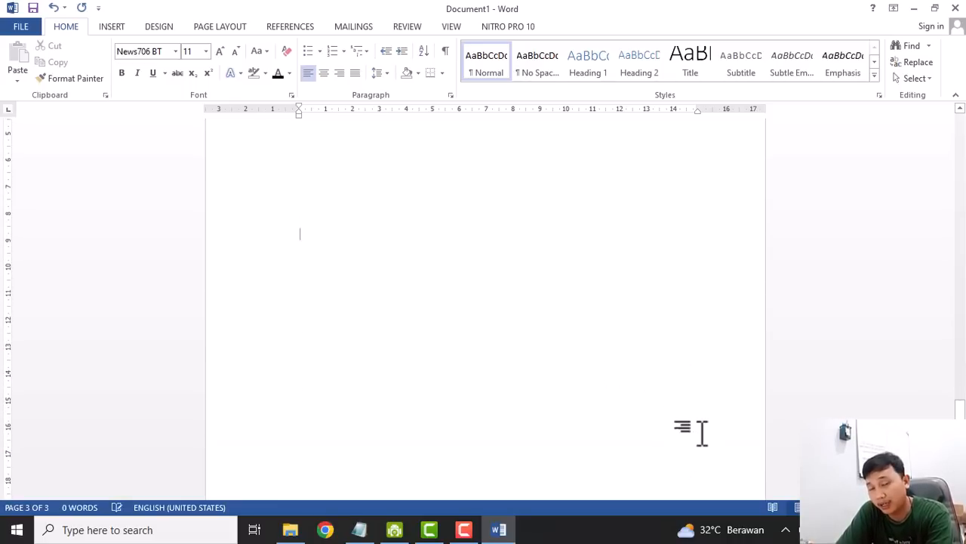
pyautogui.scroll(-3, 652, 411)
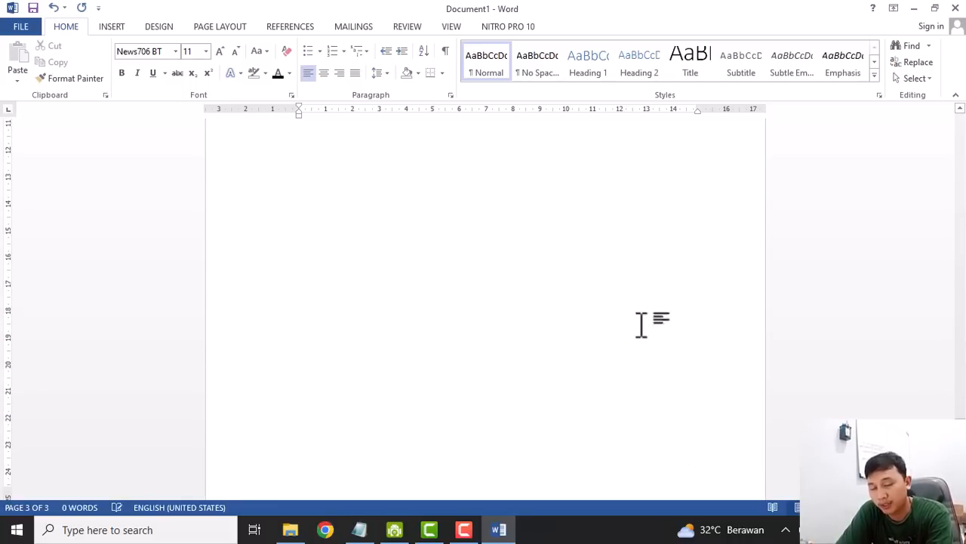
pyautogui.scroll(15, 589, 325)
pyautogui.scroll(5, 594, 330)
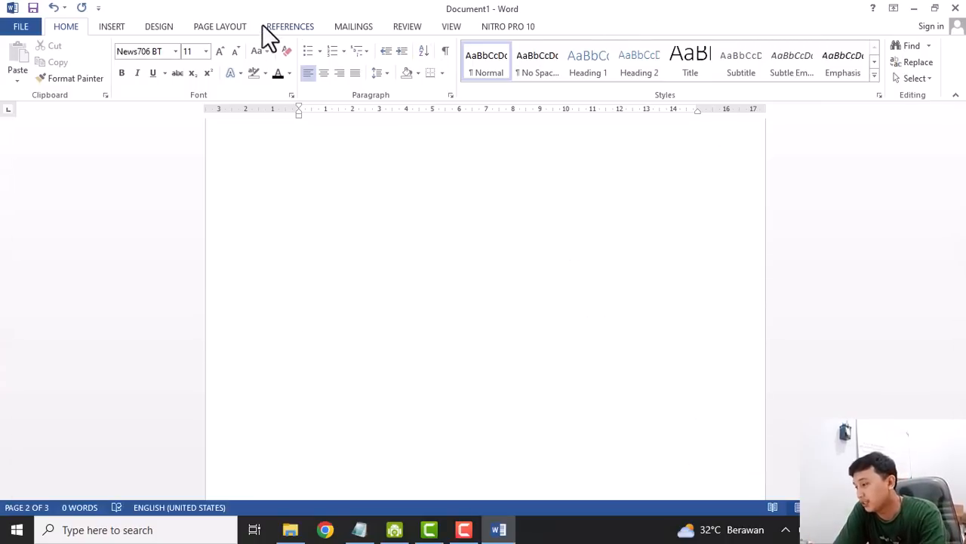
pyautogui.scroll(3, 575, 248)
pyautogui.scroll(10, 575, 247)
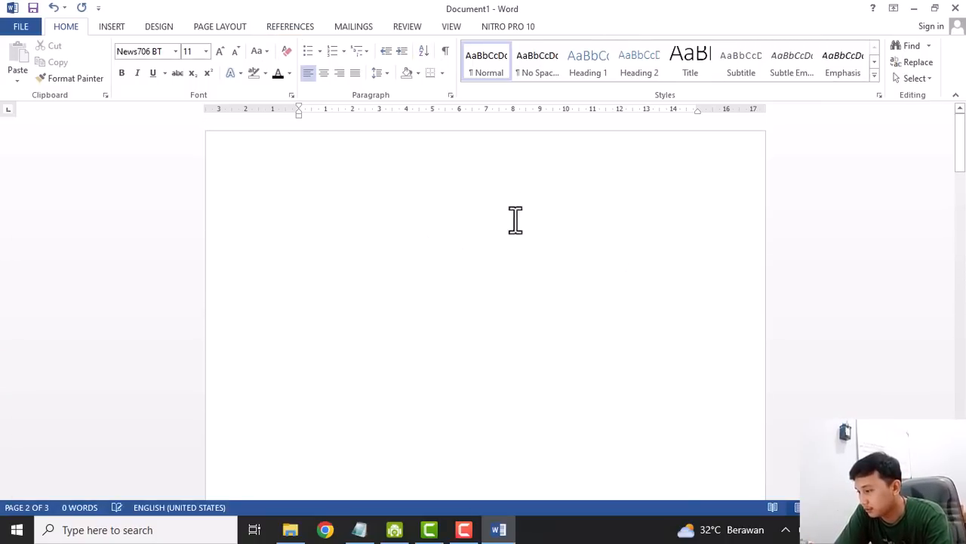
# Insert a Simple Text Box on the first page and move it up near the page's left margin.
pyautogui.click(373, 228)
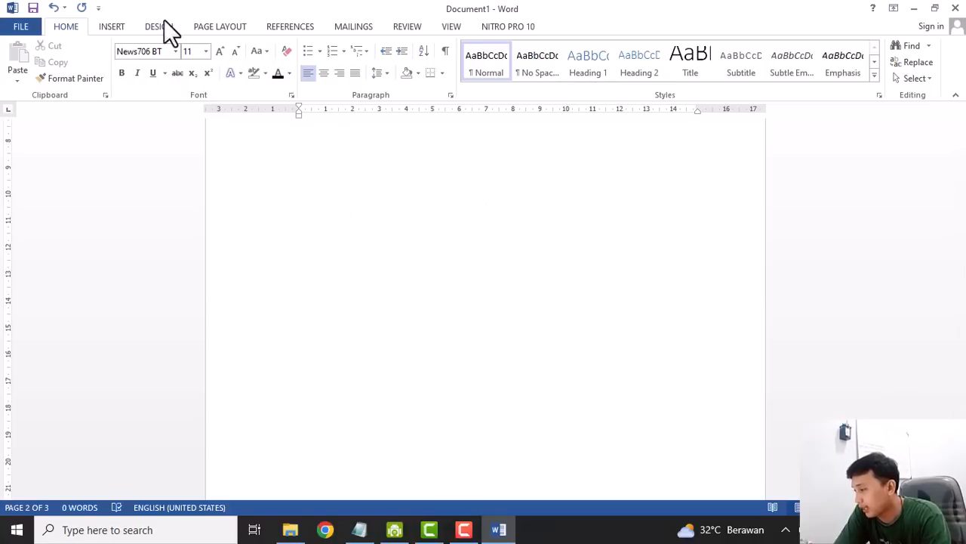
pyautogui.click(113, 27)
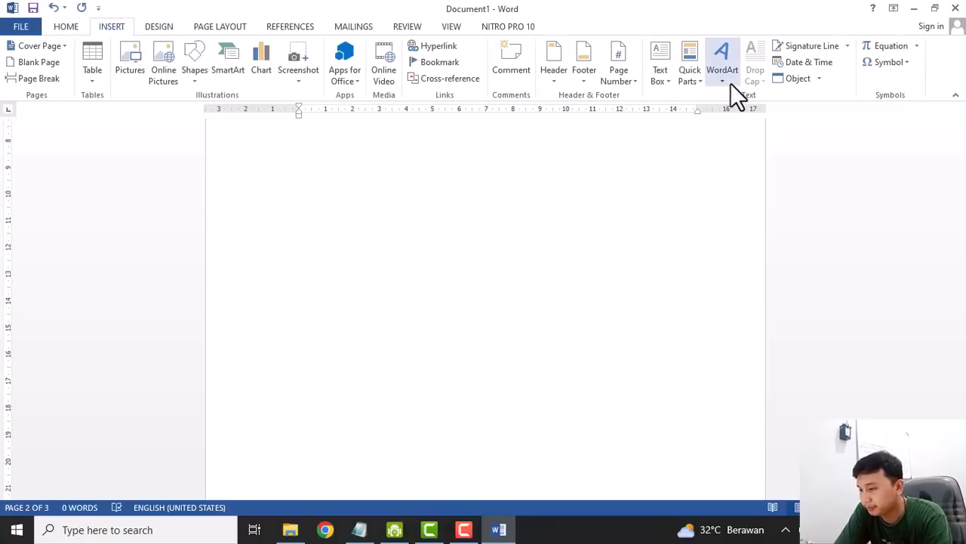
pyautogui.click(661, 75)
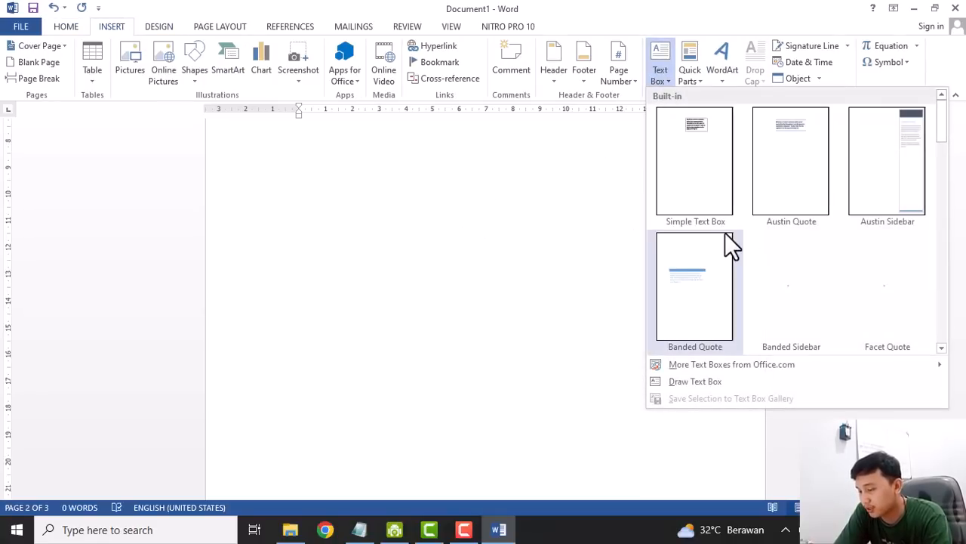
pyautogui.click(688, 156)
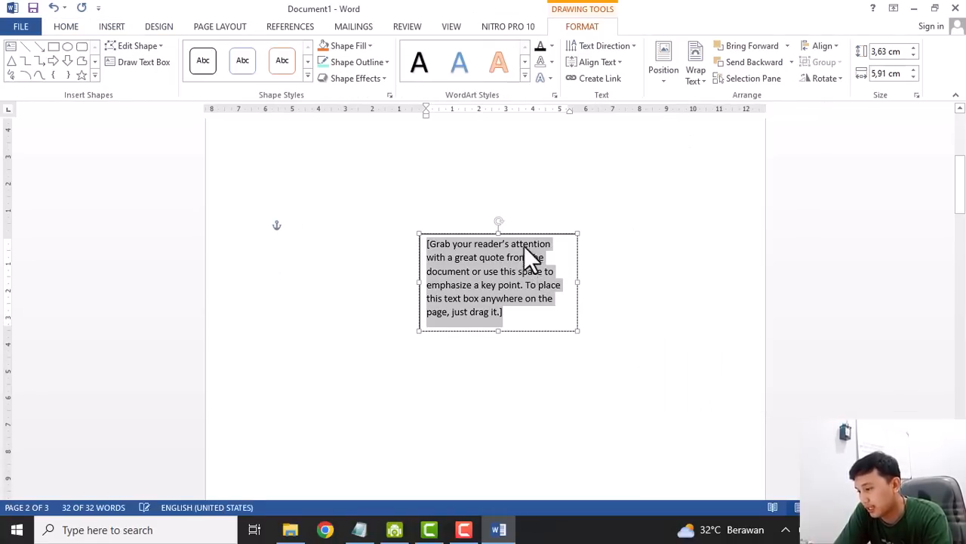
pyautogui.moveTo(532, 234); pyautogui.dragTo(373, 187)
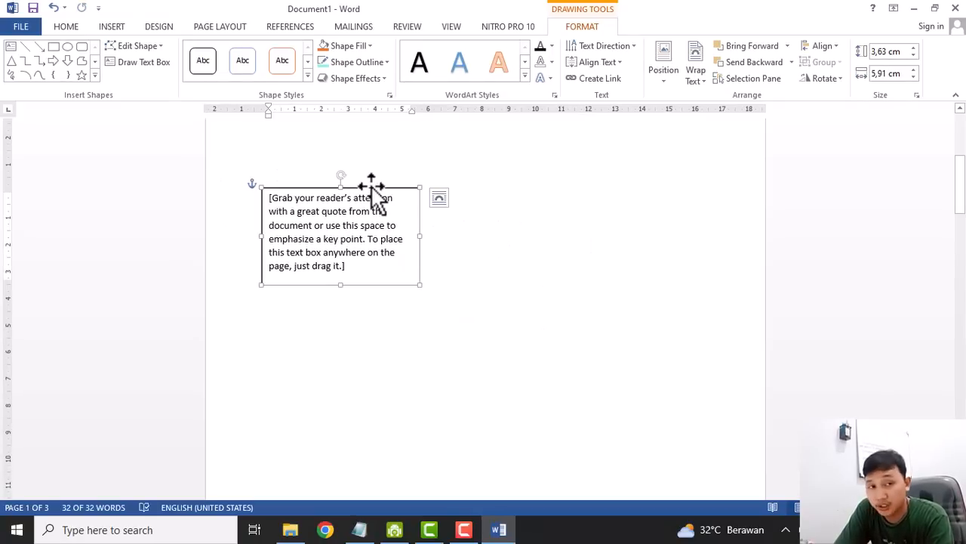
# Replace the text box's placeholder text with "PERCOBAAN".
pyautogui.click(358, 274)
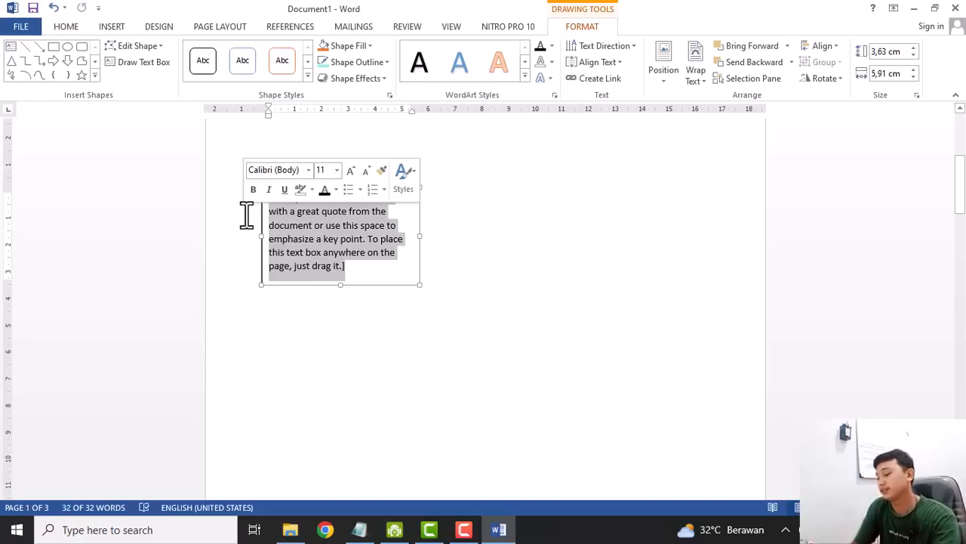
pyautogui.write('ASDAS')
pyautogui.press('BackSpace')
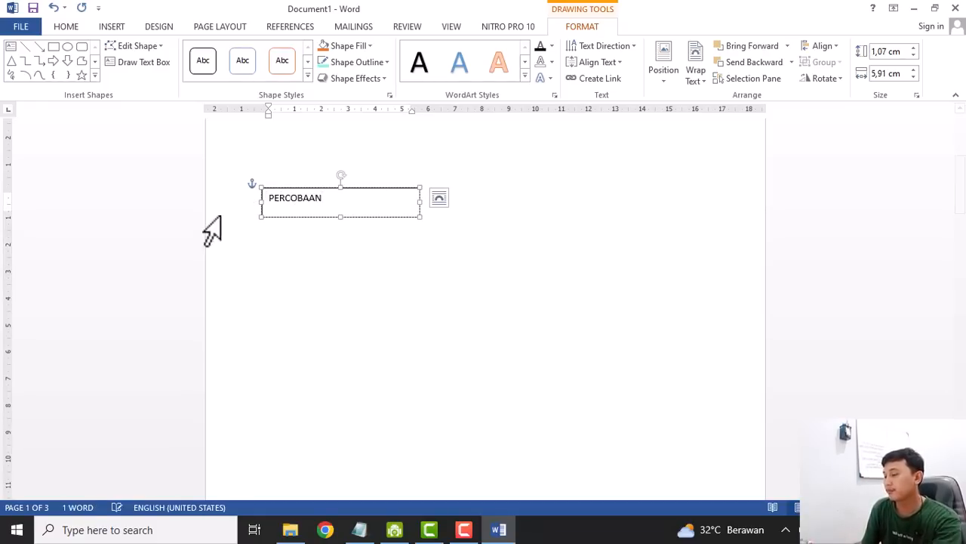
# Narrow the text box to about 2.65 cm and append "DSGSKJSS ASLSALFAS" after "PERCOBAAN".
pyautogui.click(419, 204)
pyautogui.moveTo(419, 204); pyautogui.dragTo(335, 222)
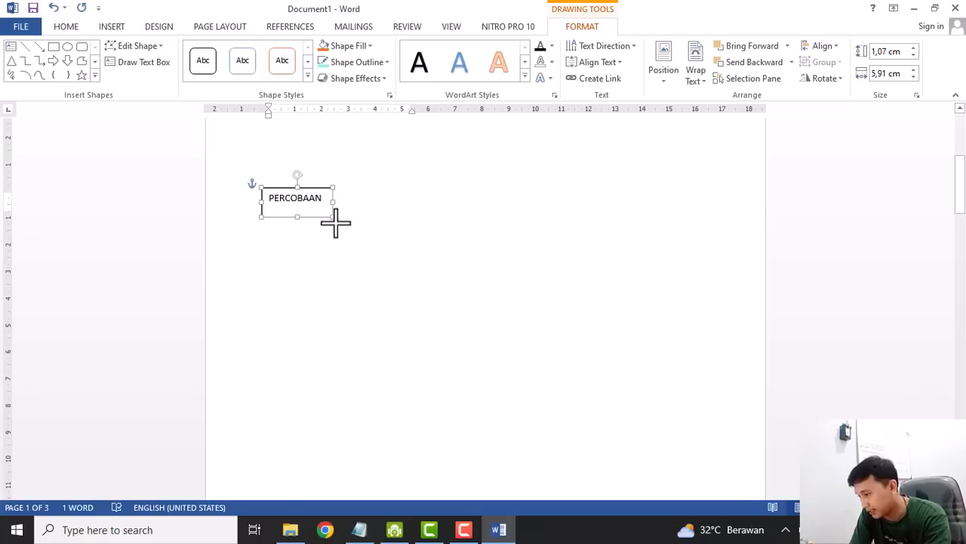
pyautogui.click(336, 223)
pyautogui.click(328, 204)
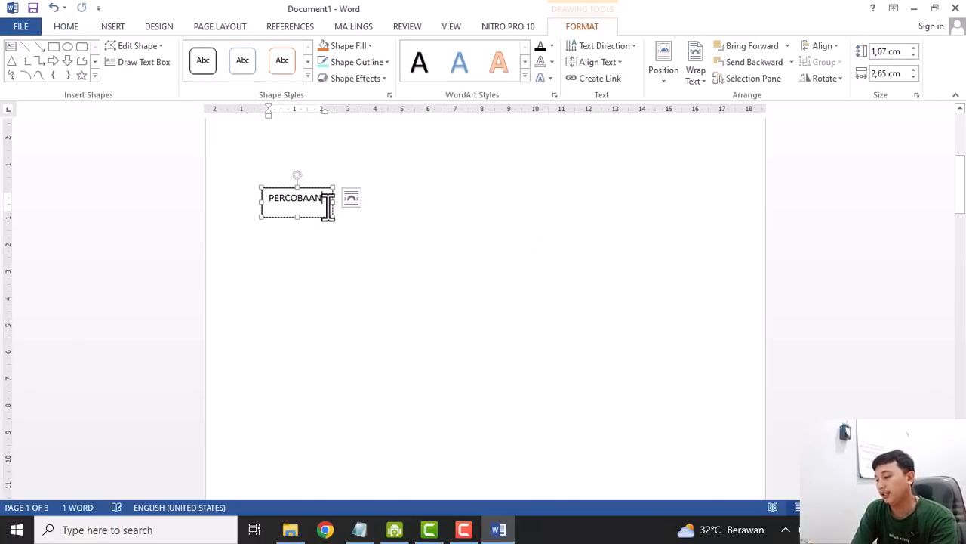
pyautogui.write('DSGSKJSS ASLSALFAS')
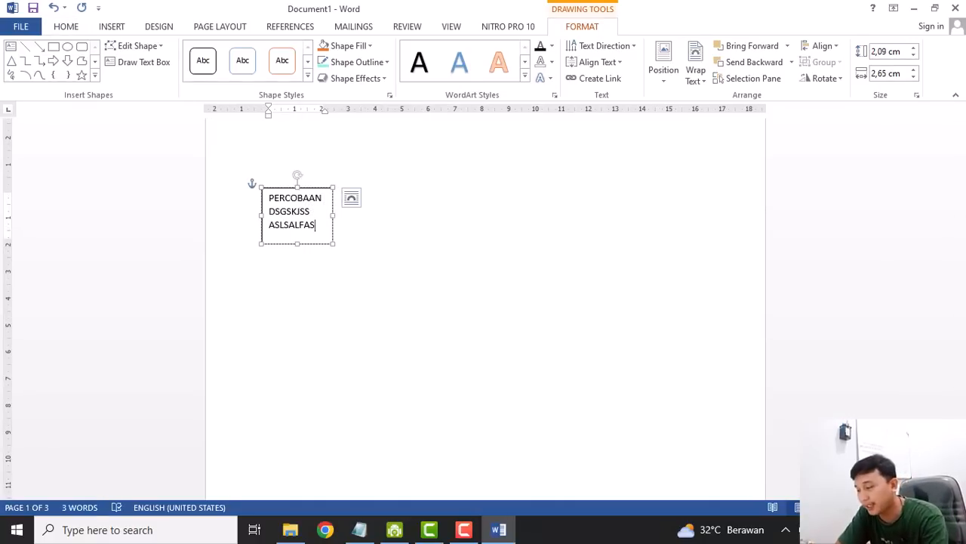
# Widen the text box to about 11.43 cm, deselect it and select it again.
pyautogui.click(330, 217)
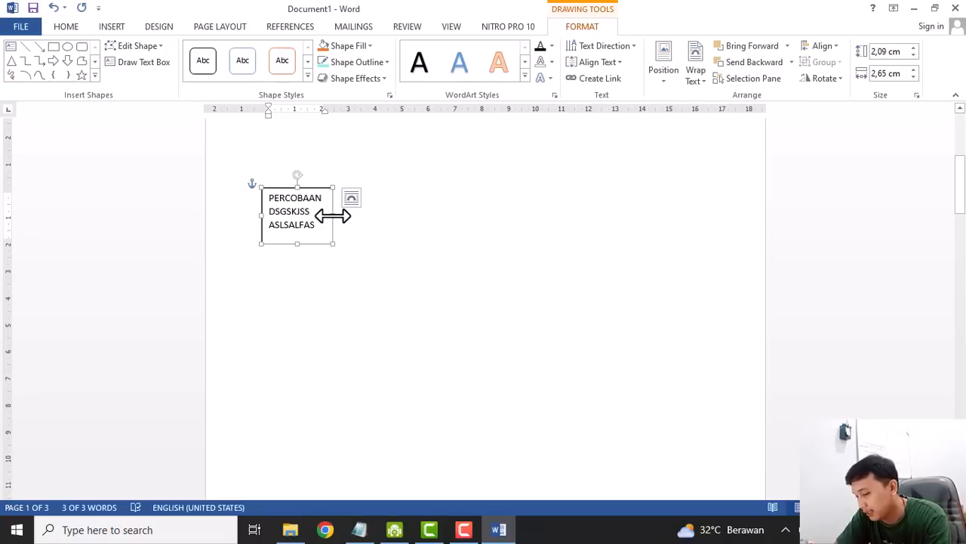
pyautogui.moveTo(333, 215); pyautogui.dragTo(567, 186)
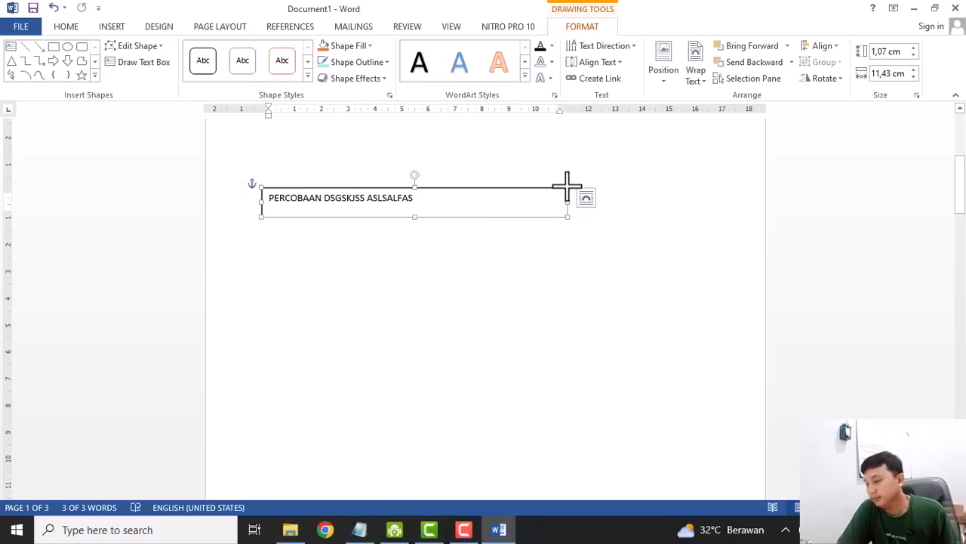
pyautogui.press('Escape')
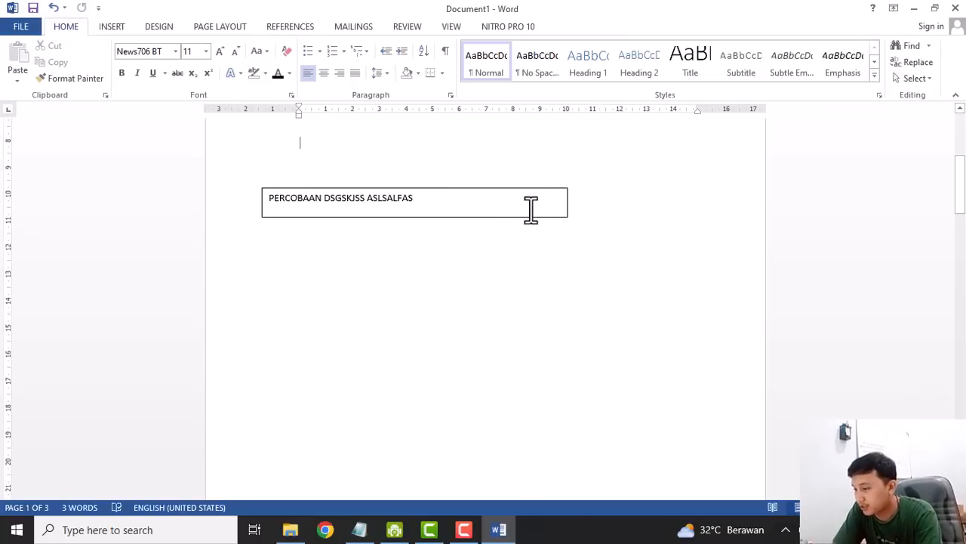
pyautogui.click(528, 216)
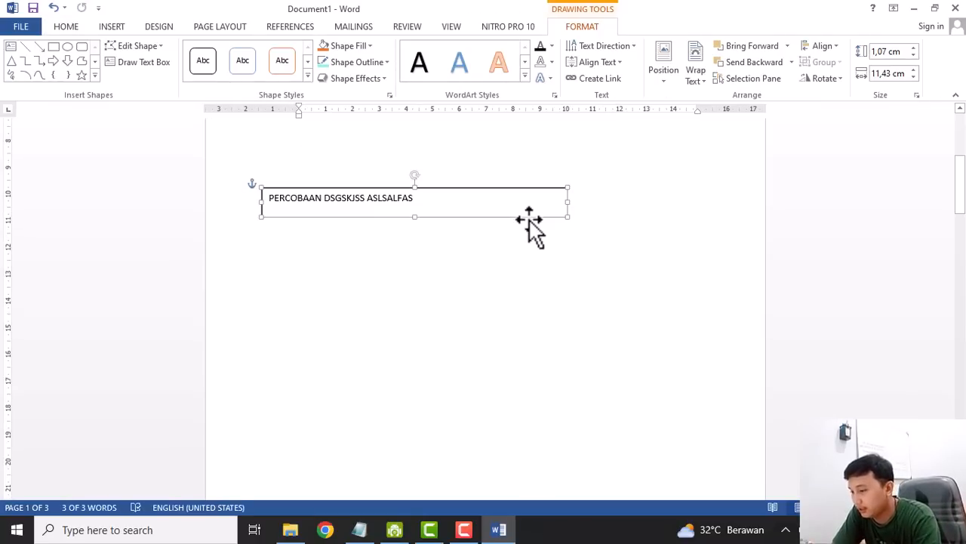
# Delete the selected text box and look through the WordArt style gallery without choosing a style.
pyautogui.press('Delete')
pyautogui.click(112, 27)
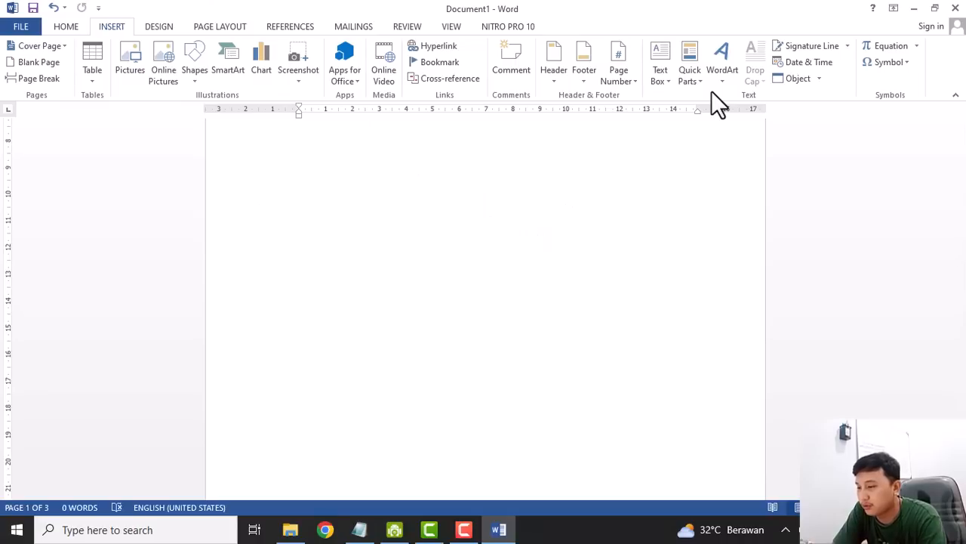
pyautogui.click(725, 72)
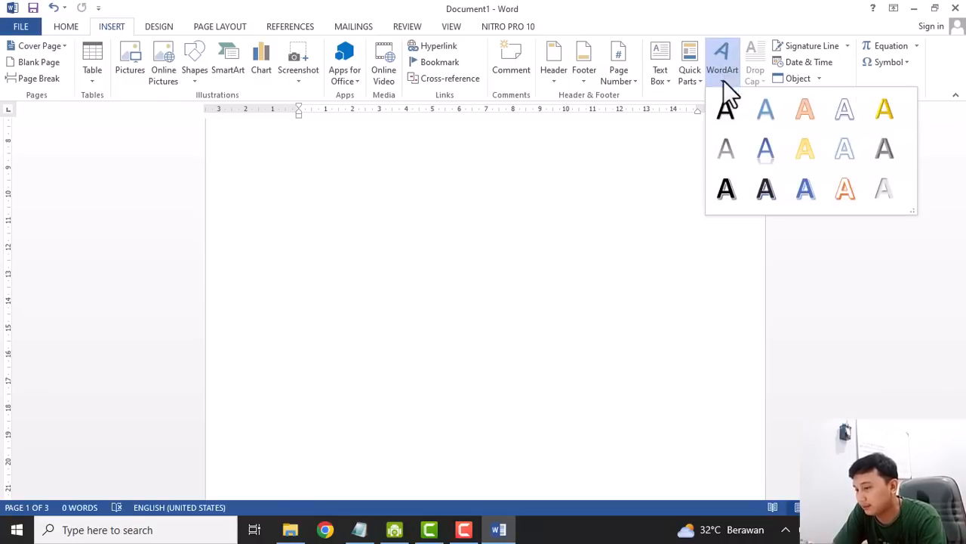
pyautogui.click(57, 28)
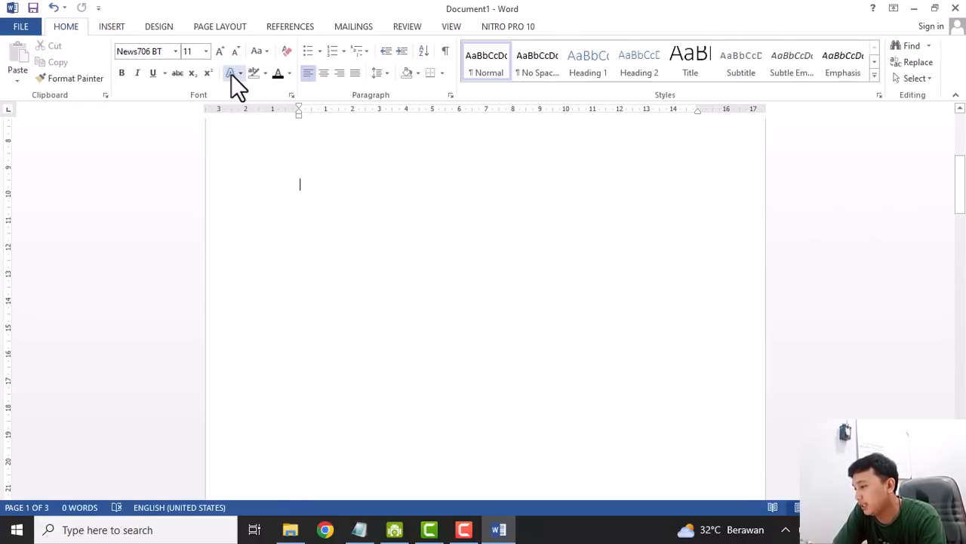
pyautogui.click(114, 29)
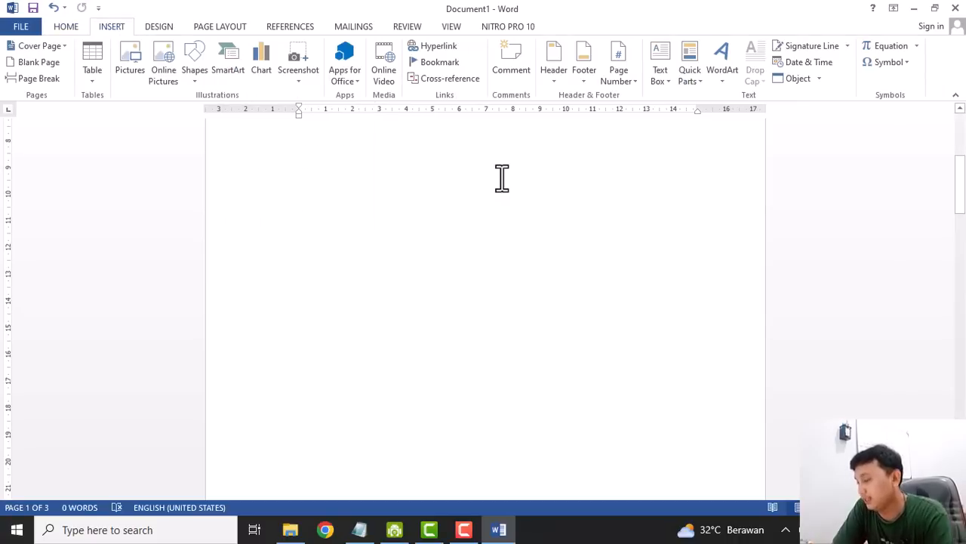
# Enter the line "RASTRA TUTROAL" on the blank page and start a new line below it.
pyautogui.write('RA')
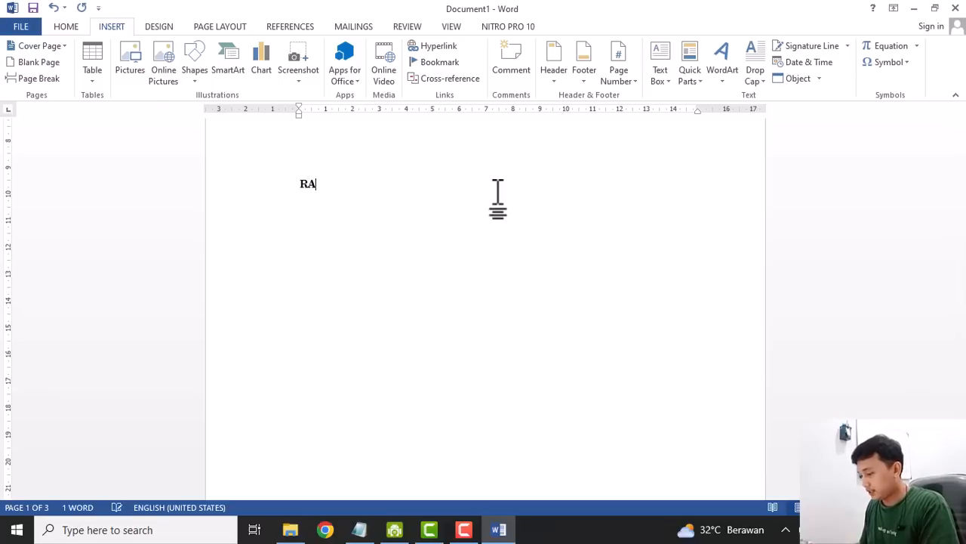
pyautogui.write('SSTRA TUTROAL')
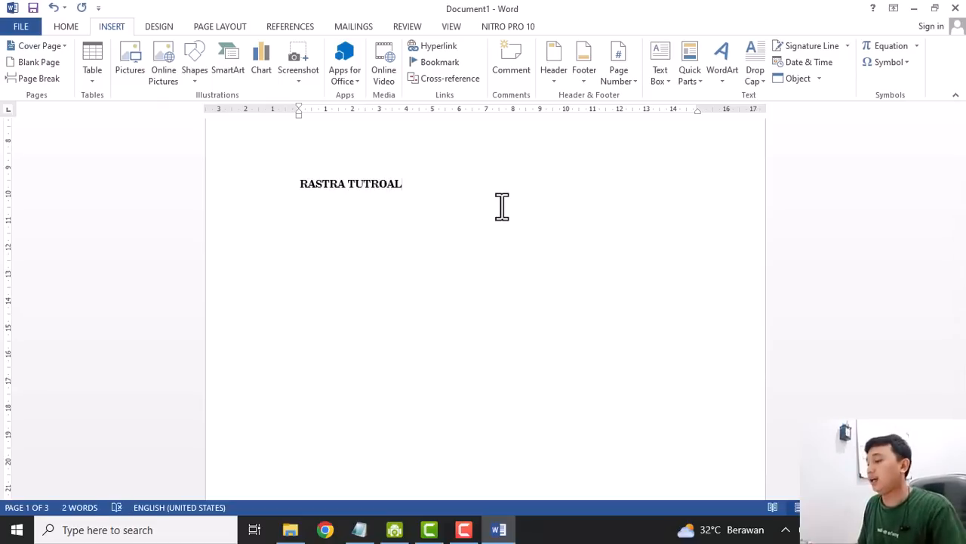
pyautogui.press('Return')
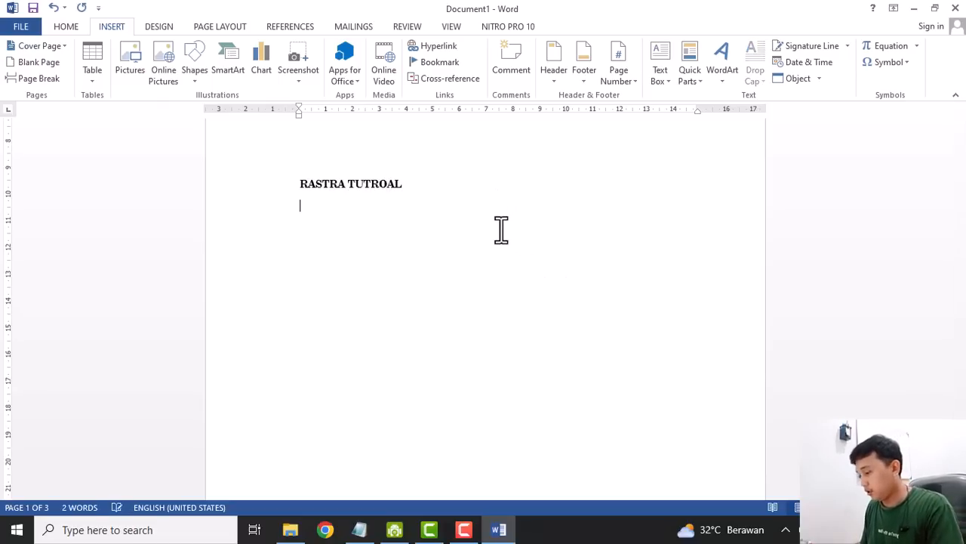
# Convert only the first letter "R" of "RASTRA TUTROAL" to WordArt in the dark style with a blue shadow.
pyautogui.click(303, 189)
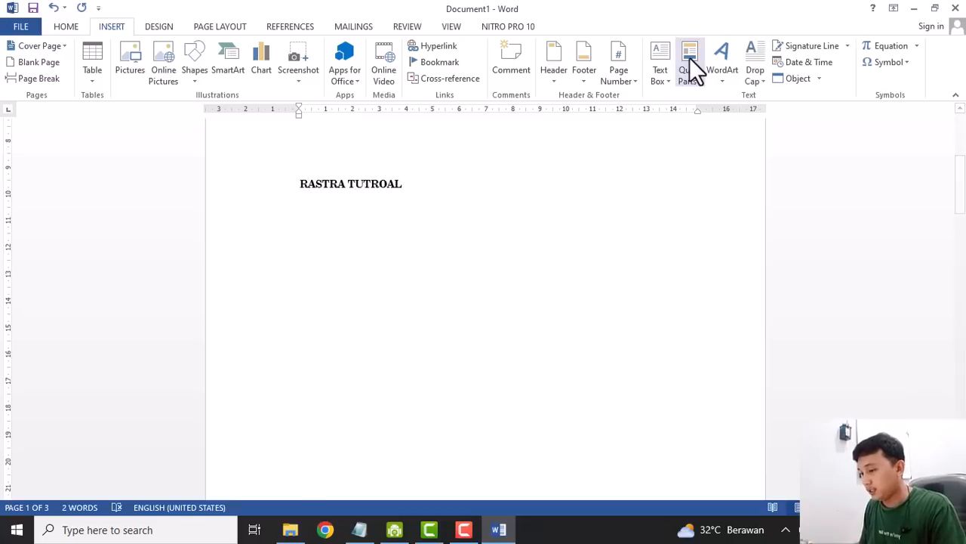
pyautogui.hotkey('shift', 'Right')
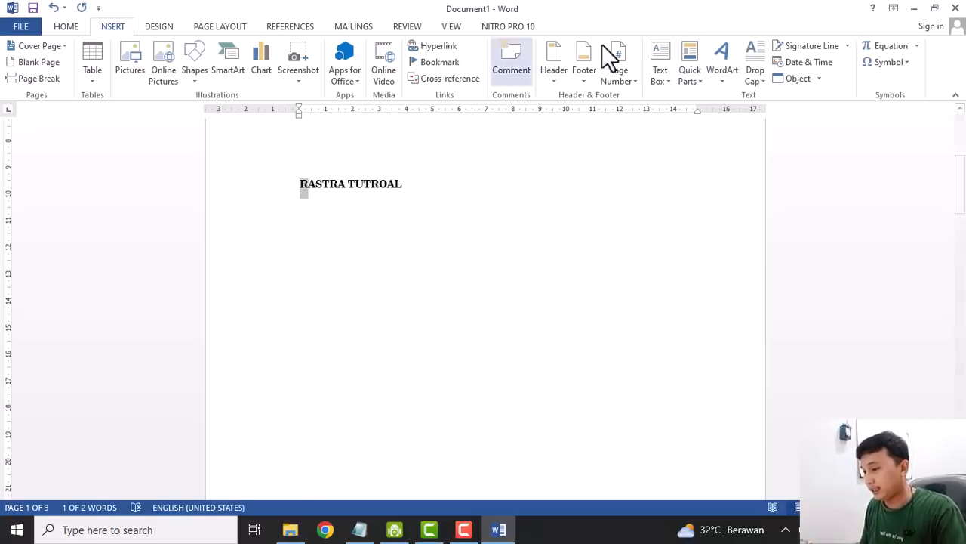
pyautogui.click(721, 77)
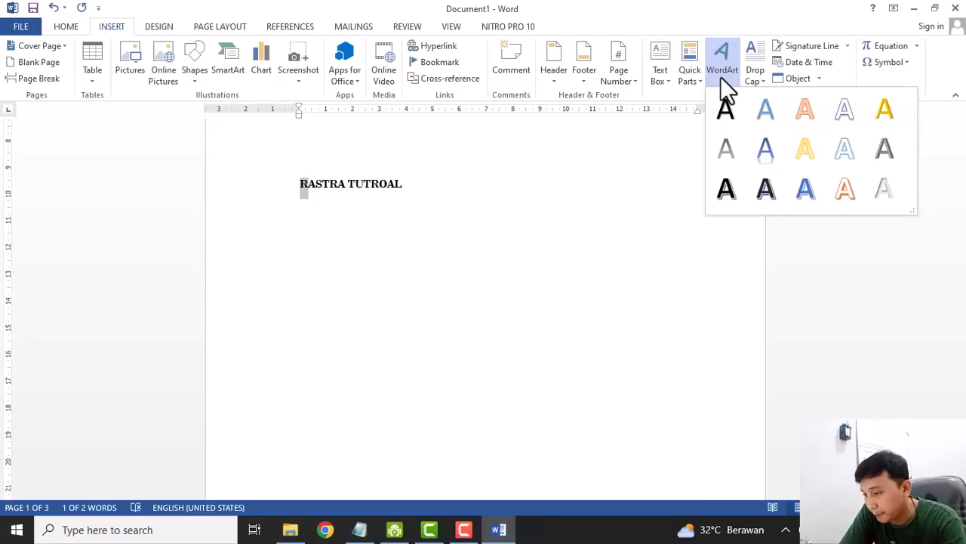
pyautogui.click(773, 190)
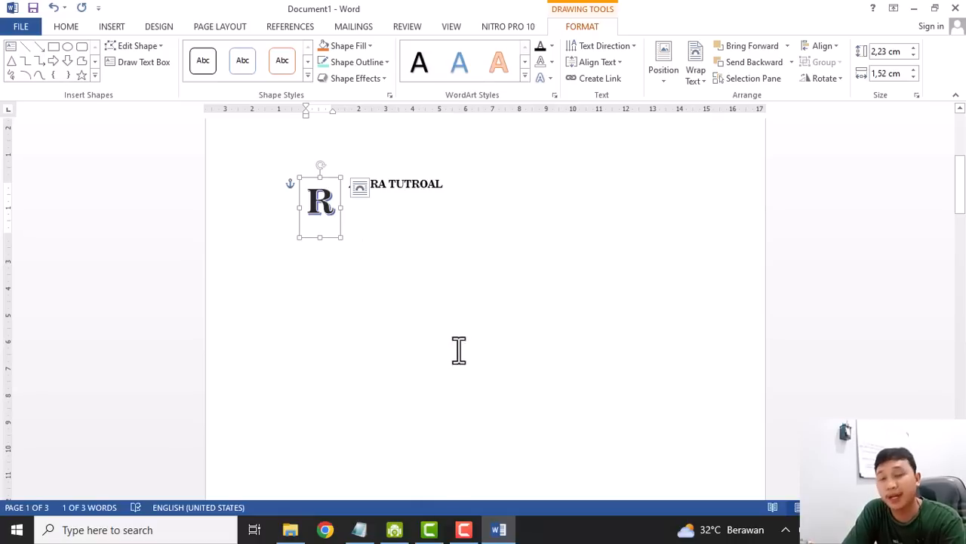
# Delete the WordArt letter together with the rest of the text line.
pyautogui.click(509, 303)
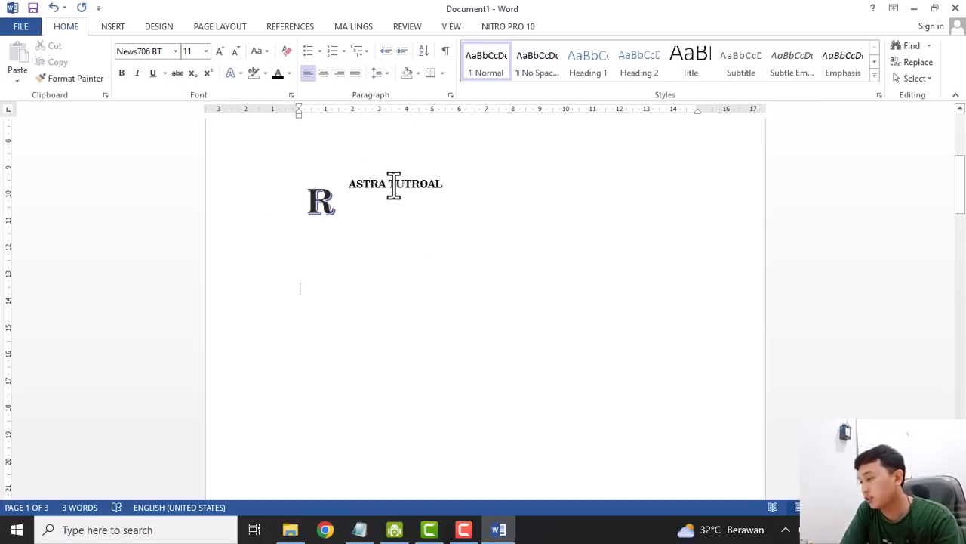
pyautogui.moveTo(378, 207); pyautogui.dragTo(300, 180)
pyautogui.press('BackSpace')
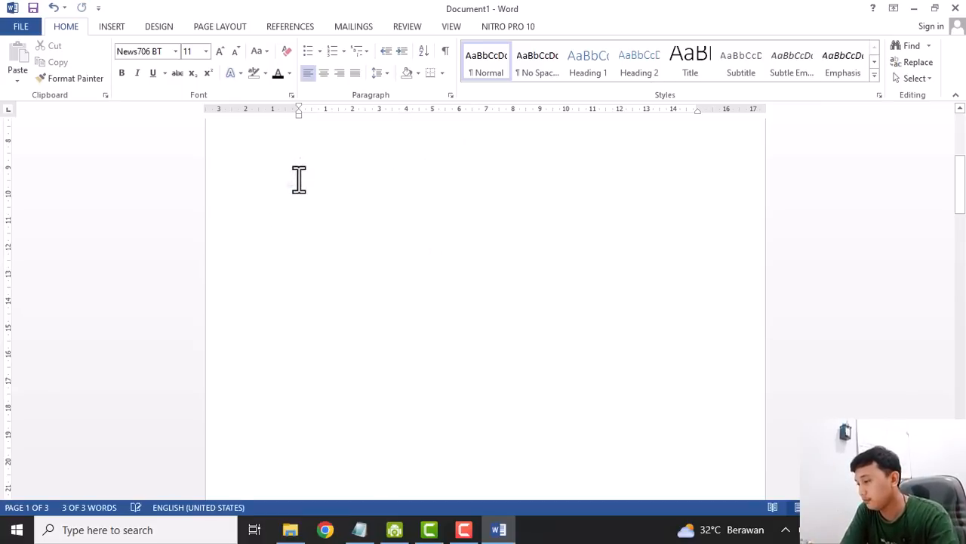
# Look through the built-in equations and insert a new empty equation on the first page.
pyautogui.click(120, 28)
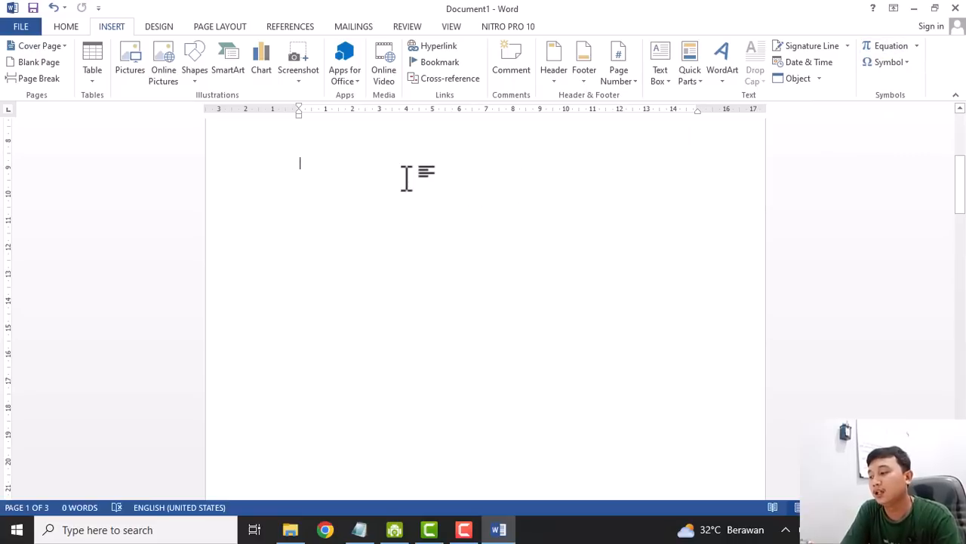
pyautogui.click(917, 46)
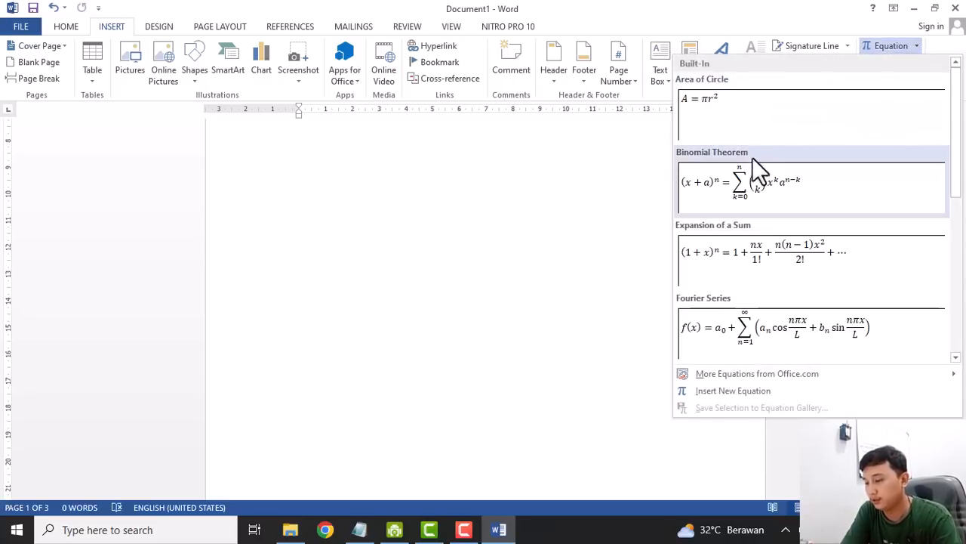
pyautogui.scroll(-5, 759, 250)
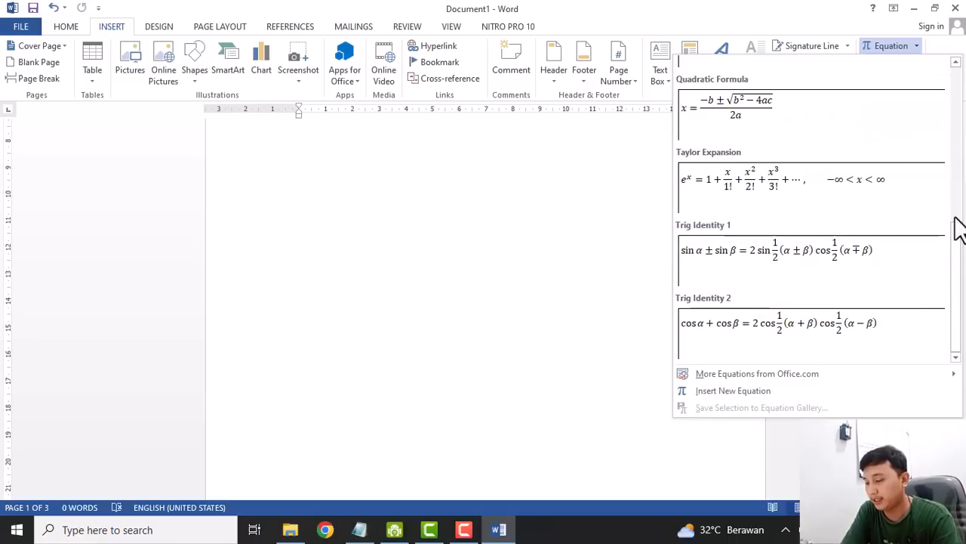
pyautogui.scroll(5, 954, 219)
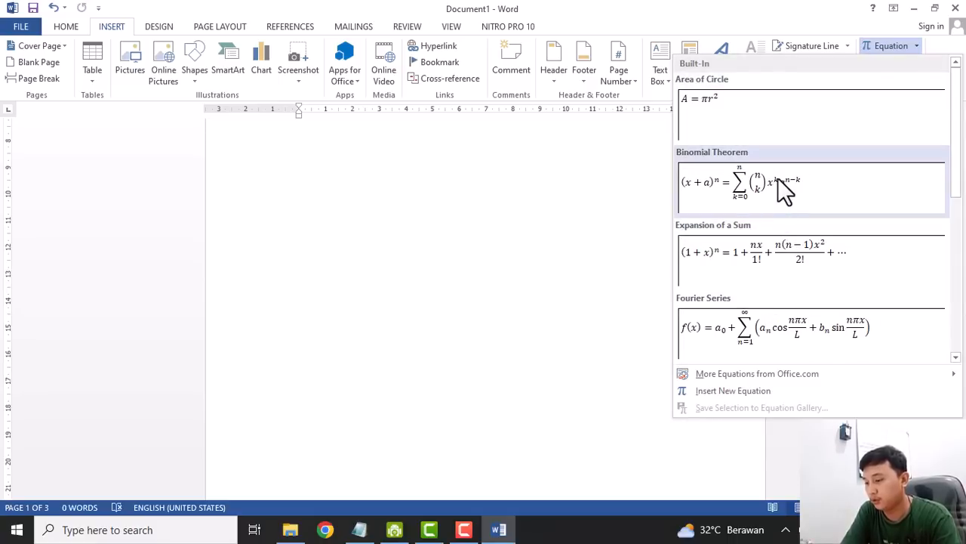
pyautogui.click(768, 390)
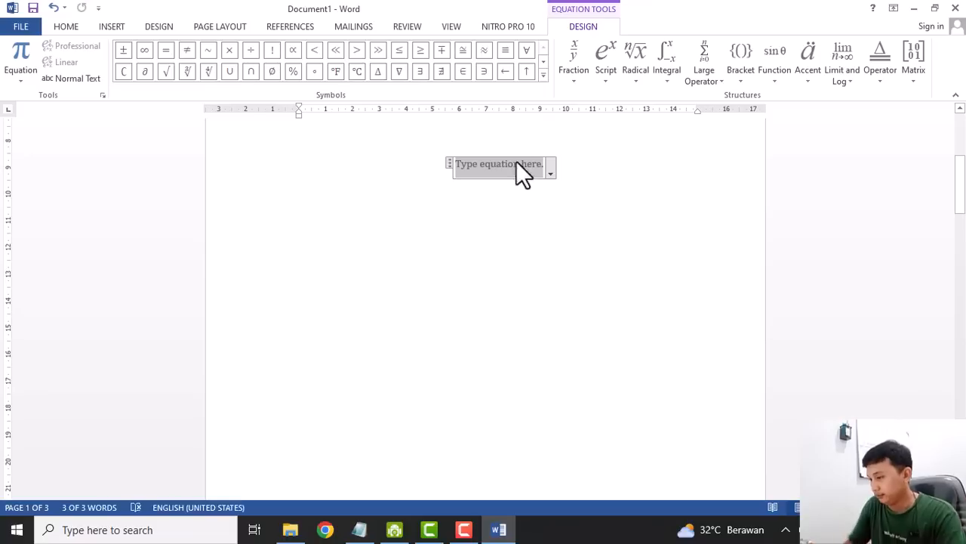
# View the full Basic Math symbol set and insert a skewed fraction into the equation.
pyautogui.click(545, 75)
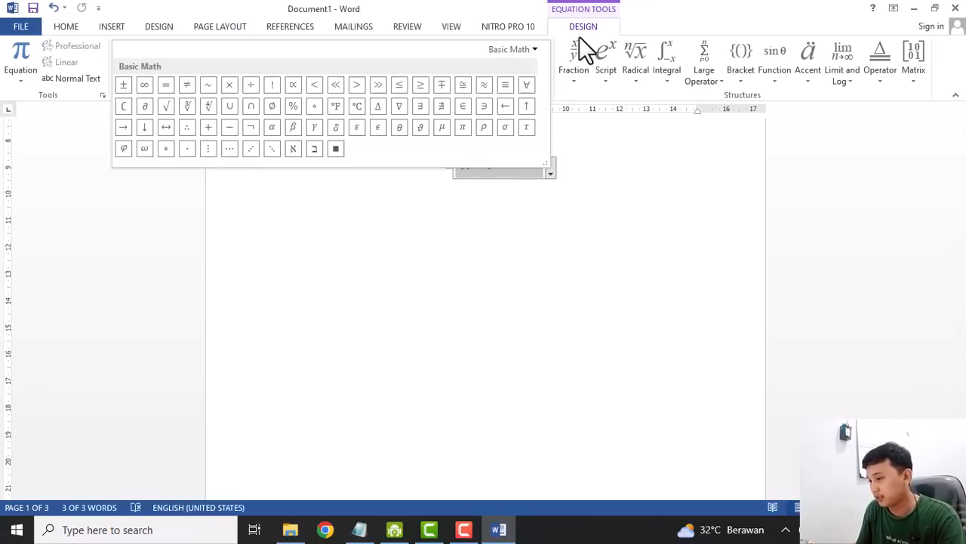
pyautogui.click(574, 51)
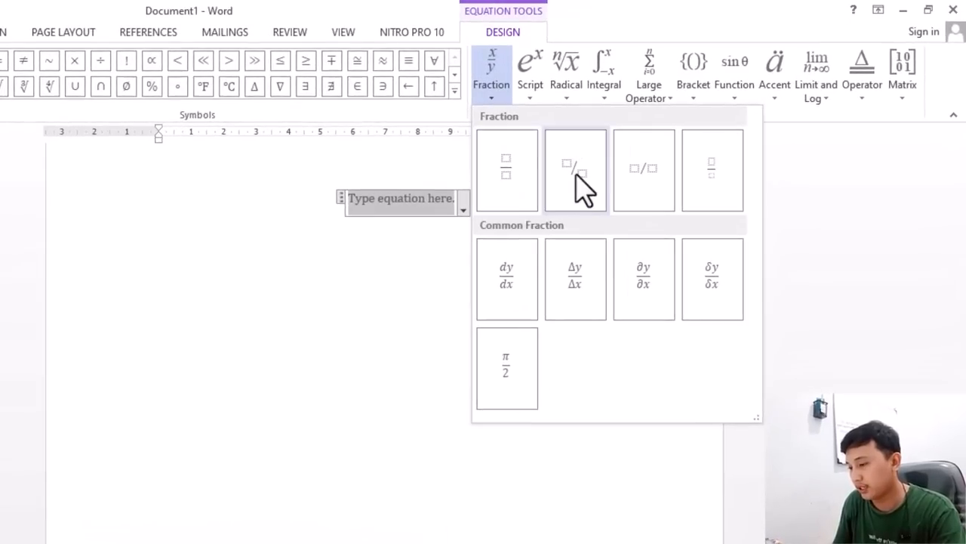
pyautogui.click(575, 172)
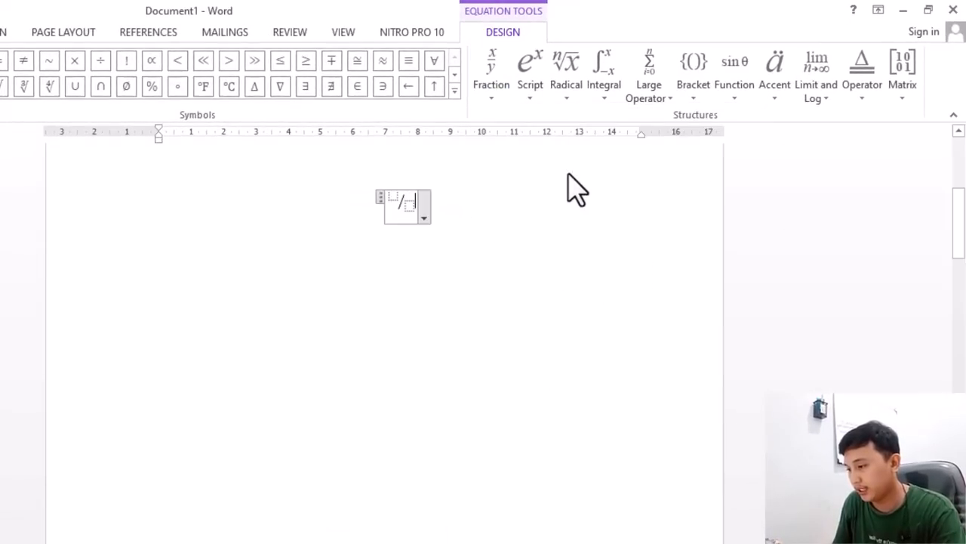
# Select the fraction's numerator placeholder, then delete the whole equation from the page.
pyautogui.click(466, 225)
pyautogui.click(395, 199)
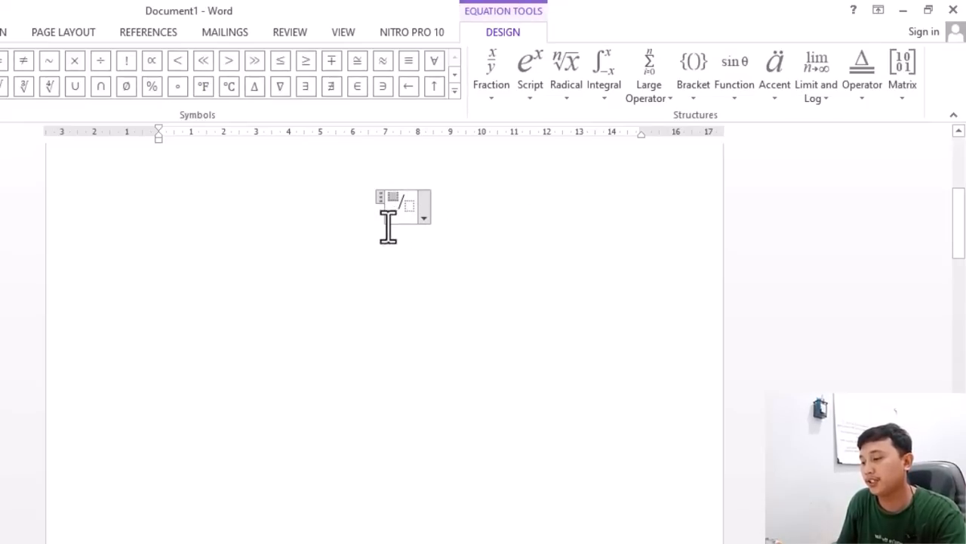
pyautogui.click(382, 212)
pyautogui.moveTo(382, 204); pyautogui.dragTo(498, 218)
pyautogui.press('Delete')
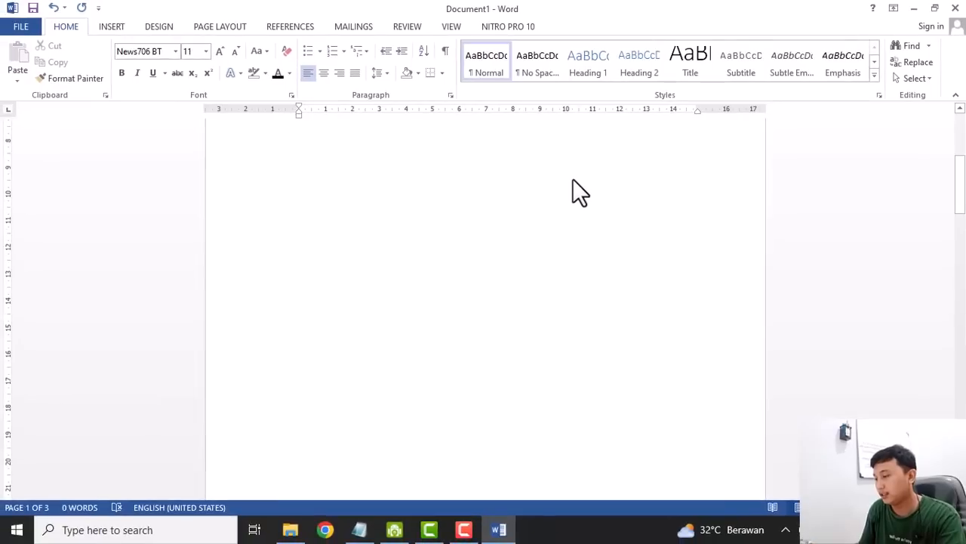
# Apply the first built-in style set, with the uppercase title, to the document's formatting.
pyautogui.click(114, 26)
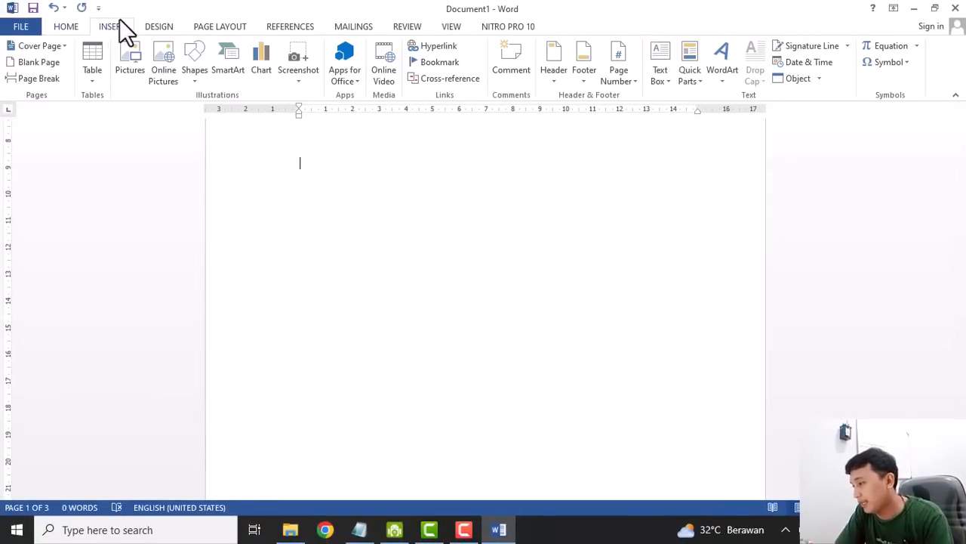
pyautogui.click(158, 34)
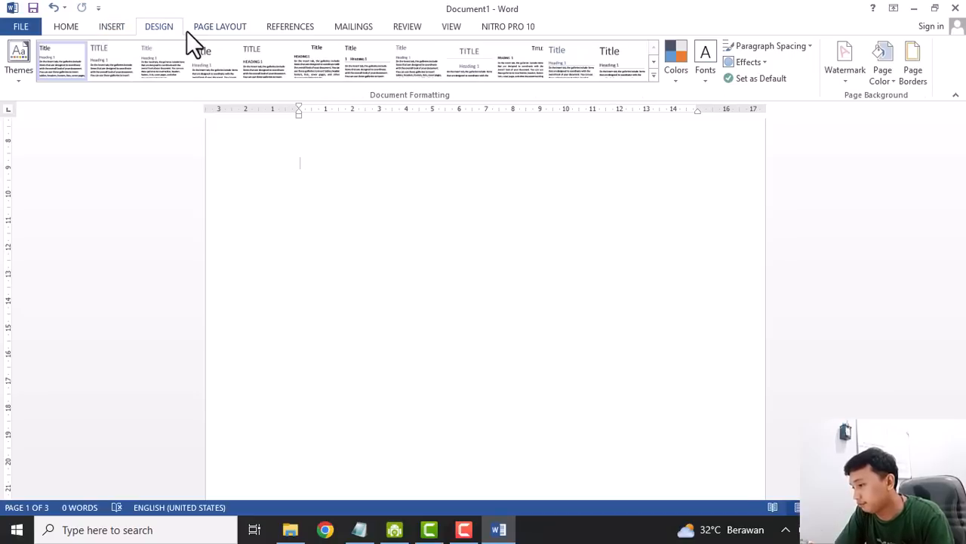
pyautogui.click(111, 70)
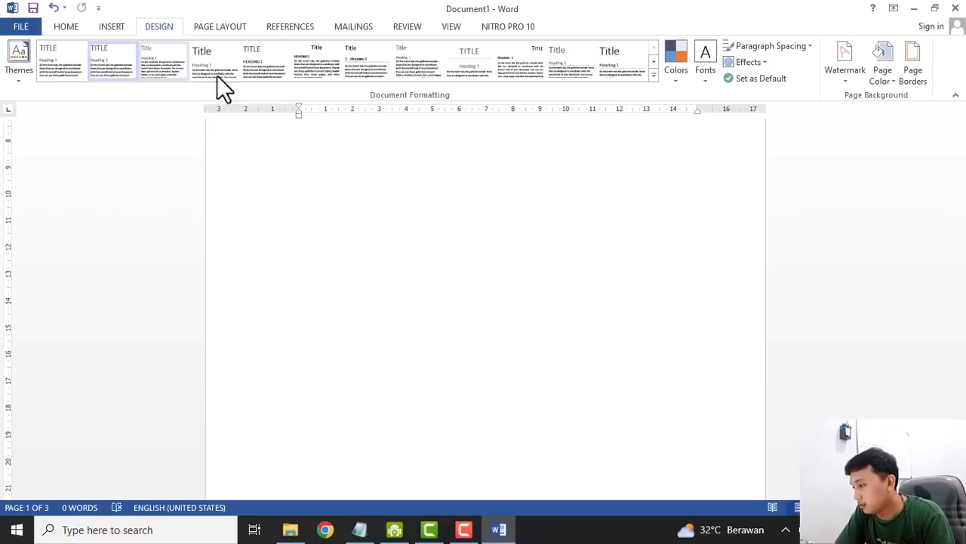
# Add two blank lines and enter "AALFMLA", "FAFAFMA" and "SFSAFD" on separate lines.
pyautogui.press('Return')
pyautogui.press('Return')
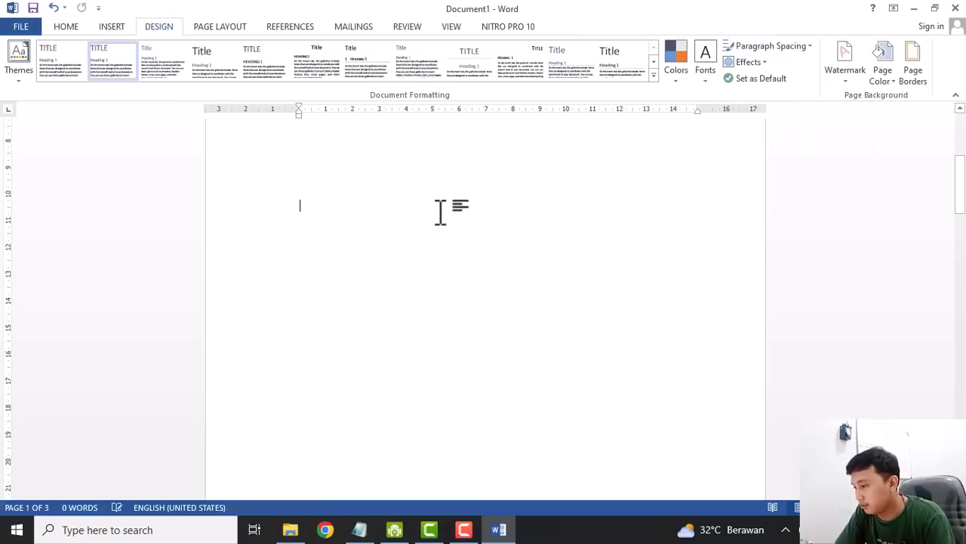
pyautogui.write('AALEMLA ')
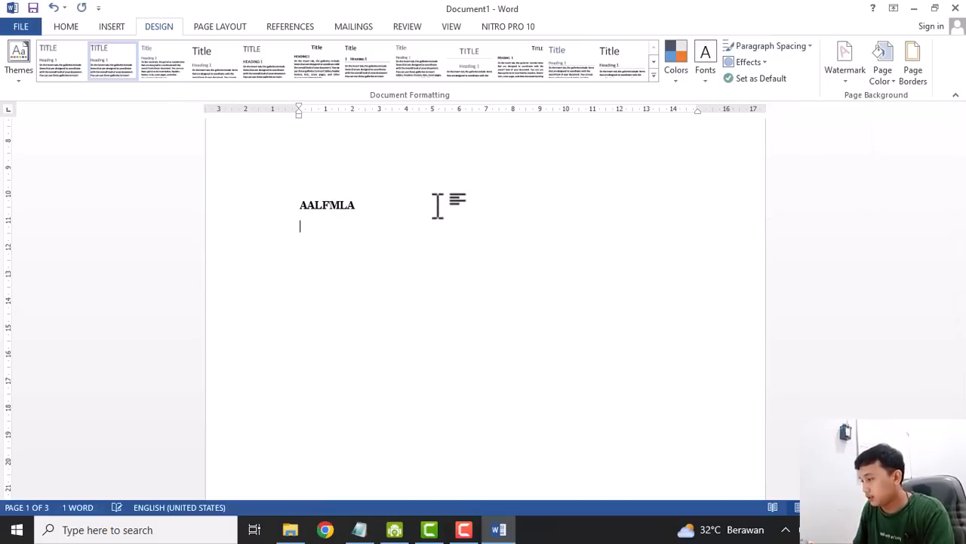
pyautogui.write('FAFAFMA')
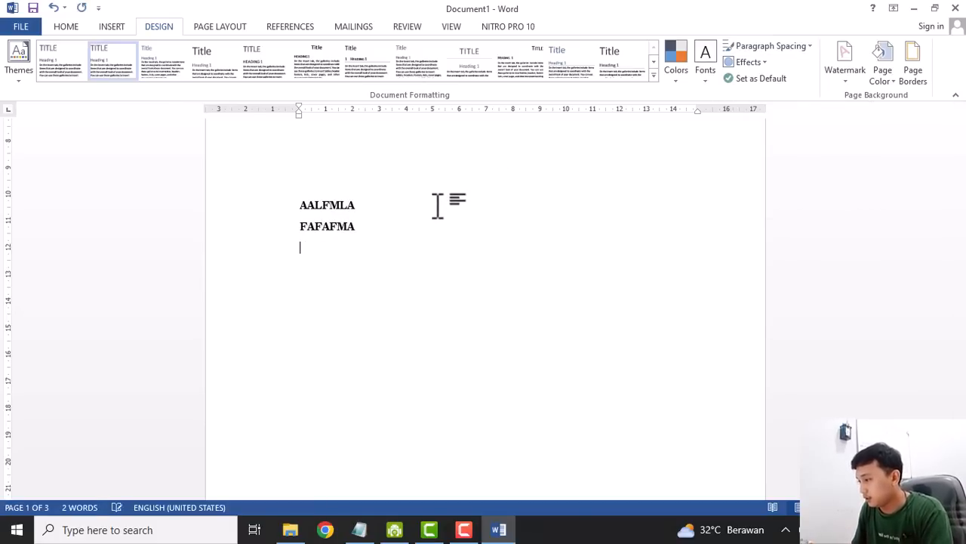
pyautogui.write('SFSAFD')
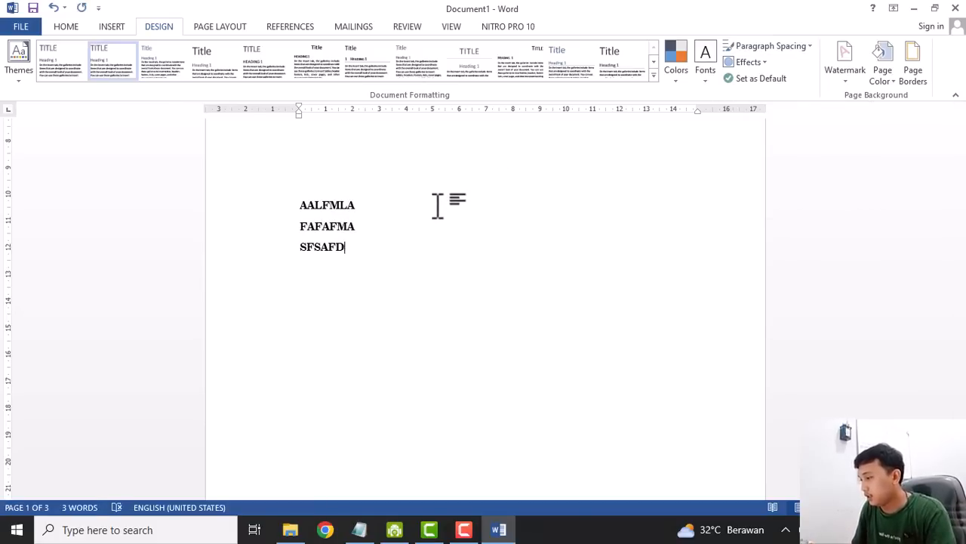
# Apply the Slice theme, select the three text lines and apply the style set with the centred bold title.
pyautogui.click(16, 76)
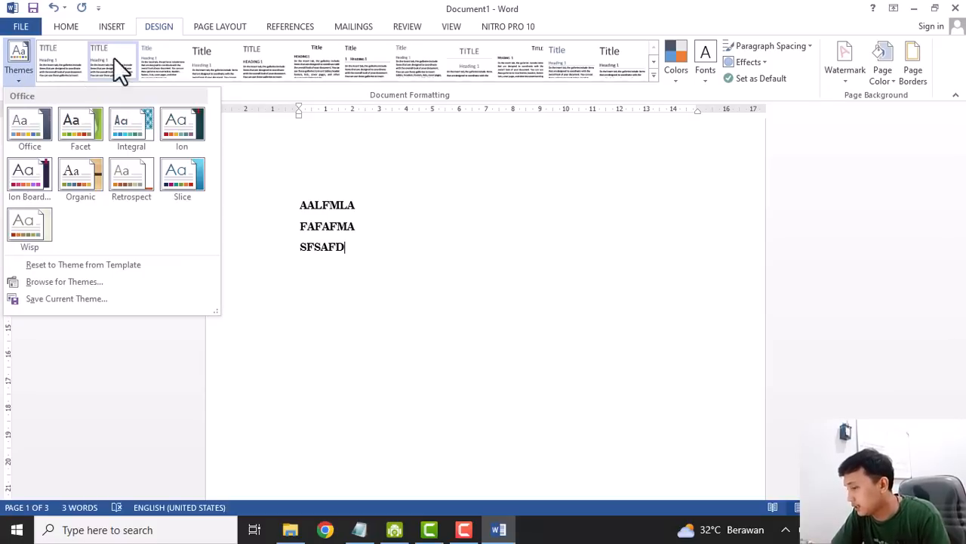
pyautogui.click(185, 185)
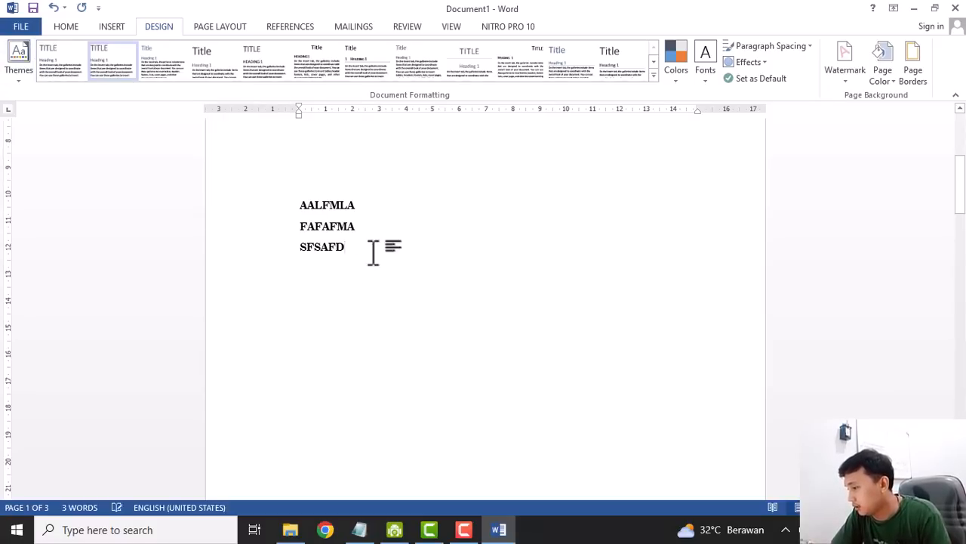
pyautogui.moveTo(371, 250); pyautogui.dragTo(266, 202)
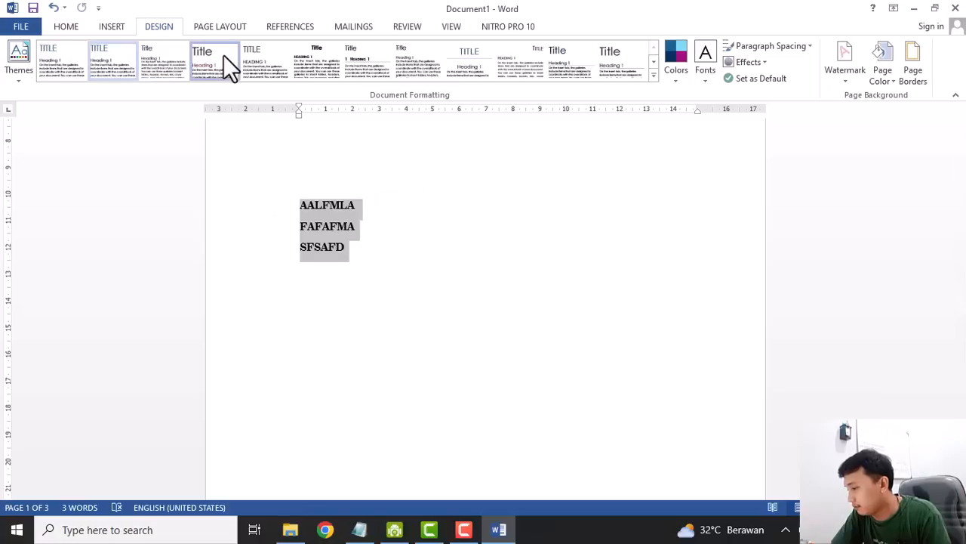
pyautogui.click(317, 63)
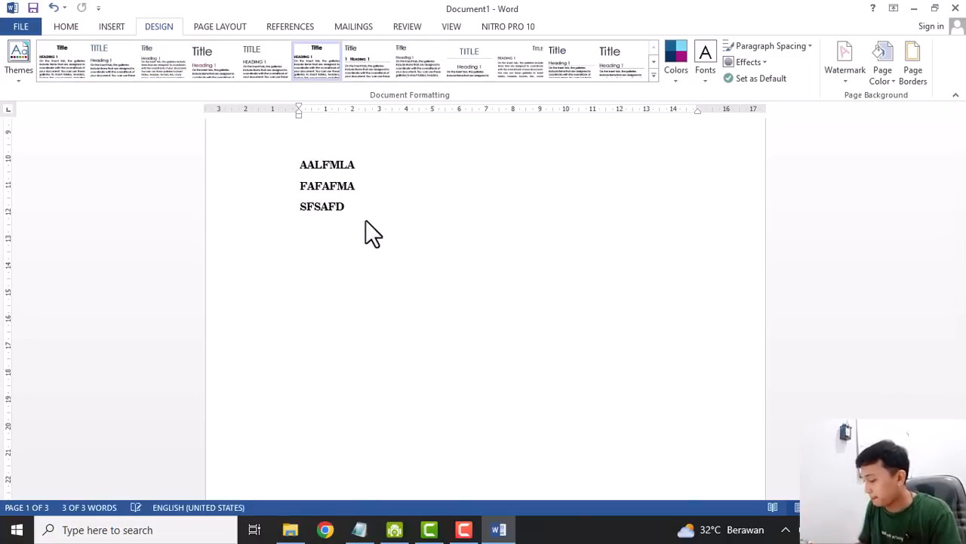
# Select the document's entire content and delete it.
pyautogui.hotkey('ctrl', 'a')
pyautogui.press('Delete')
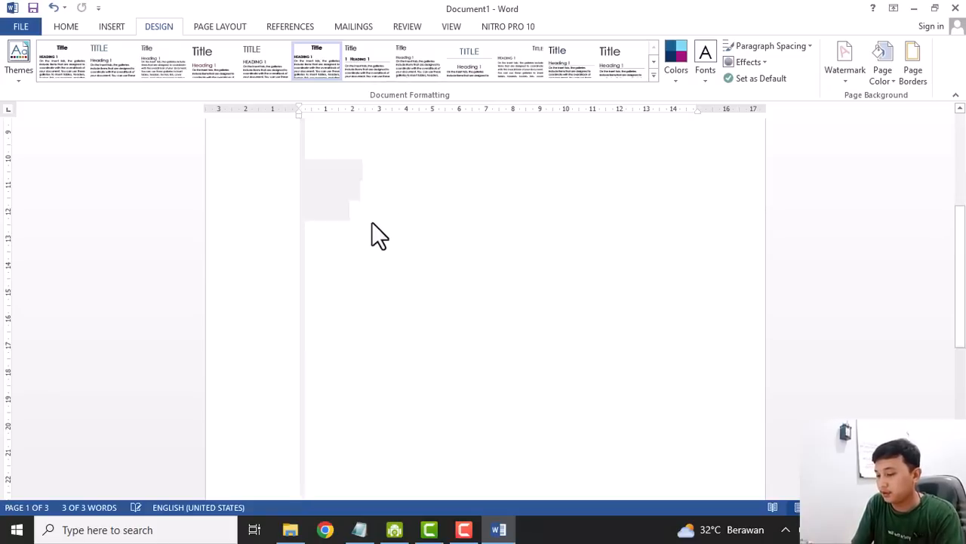
# Examine the Page Setup options for margins, paper and layout, and the preset and custom margin choices.
pyautogui.click(222, 25)
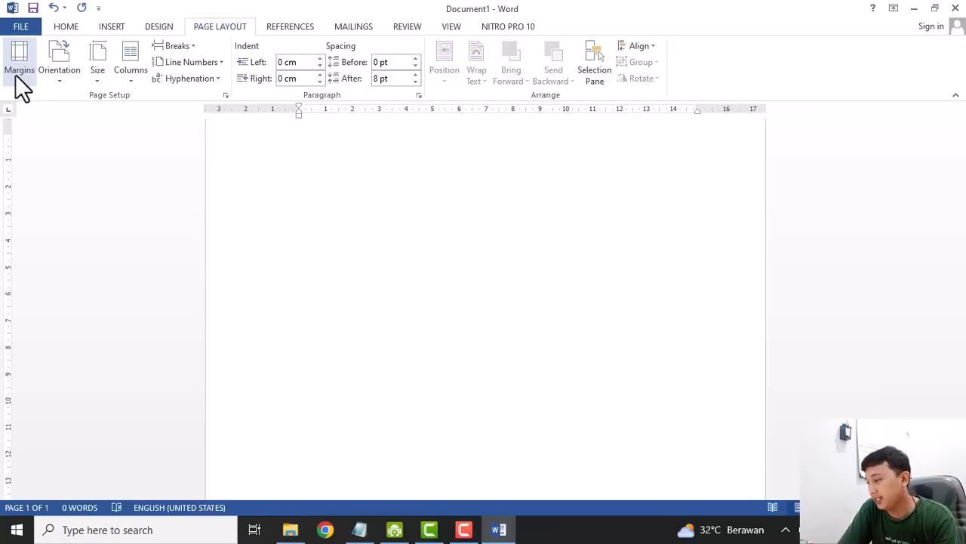
pyautogui.click(225, 96)
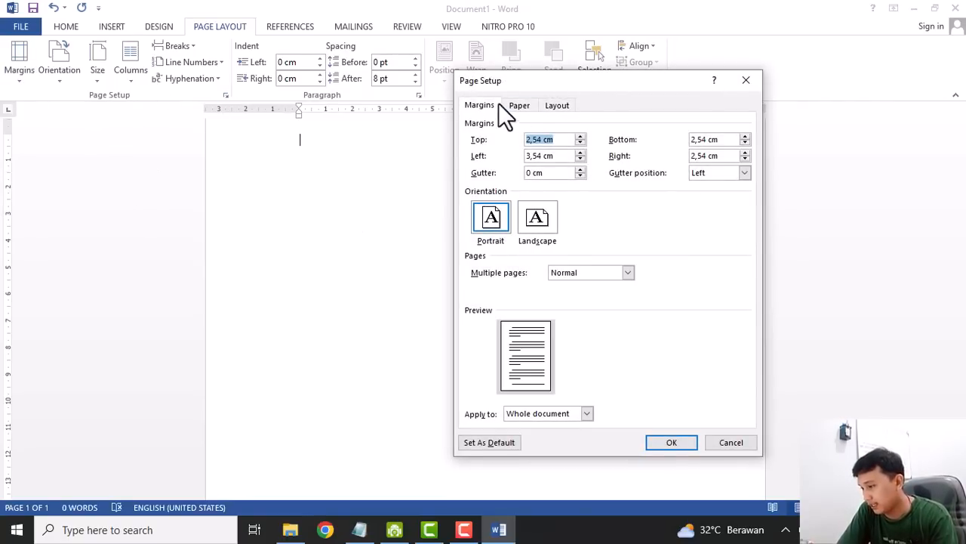
pyautogui.click(521, 107)
pyautogui.click(561, 107)
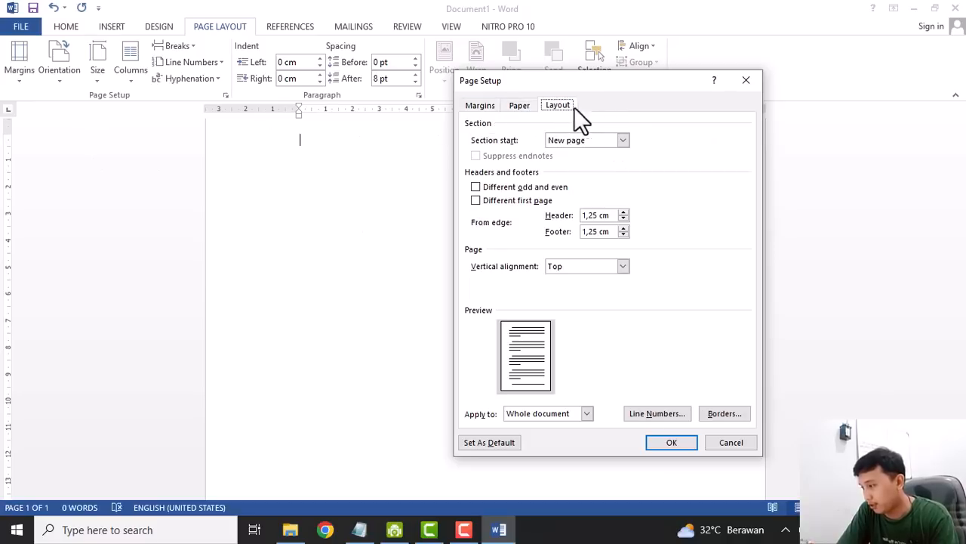
pyautogui.click(746, 79)
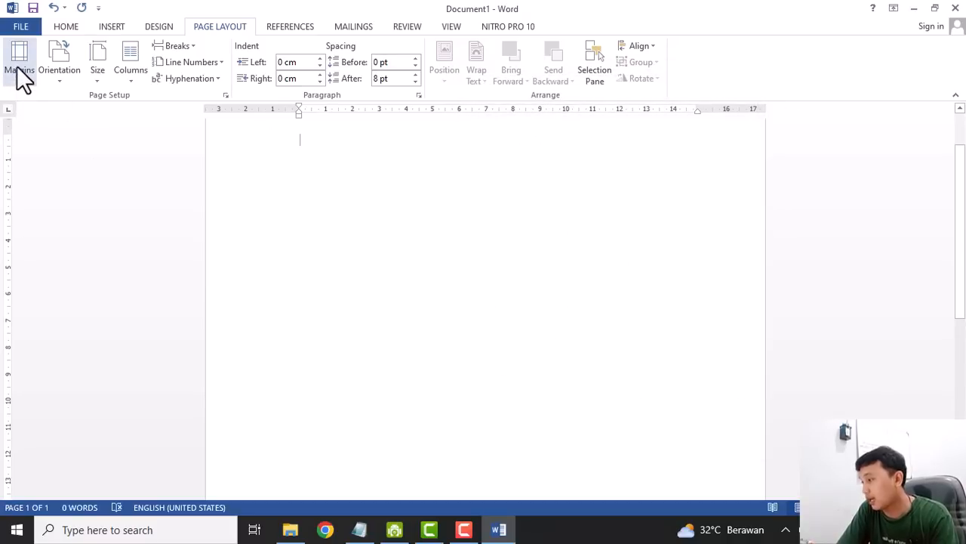
pyautogui.click(21, 79)
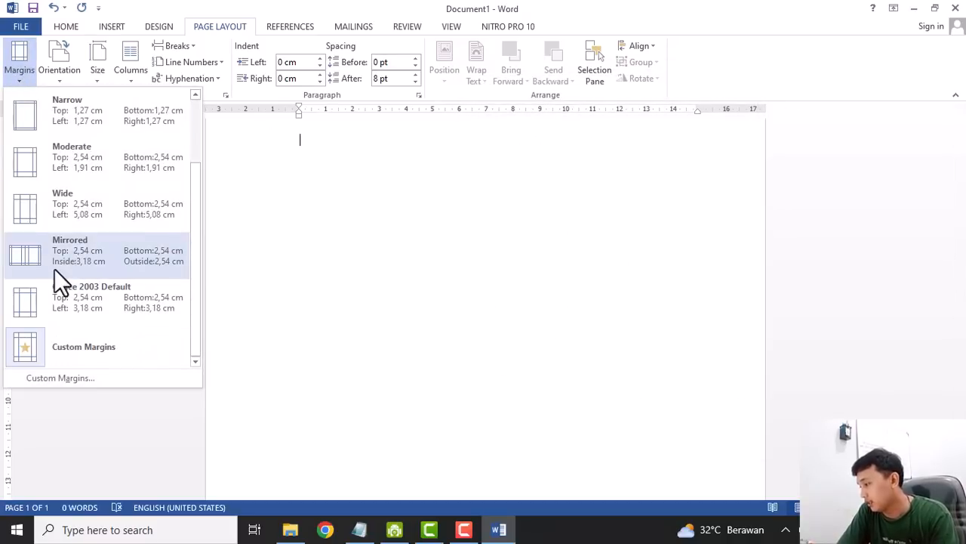
pyautogui.scroll(2, 58, 268)
pyautogui.click(70, 382)
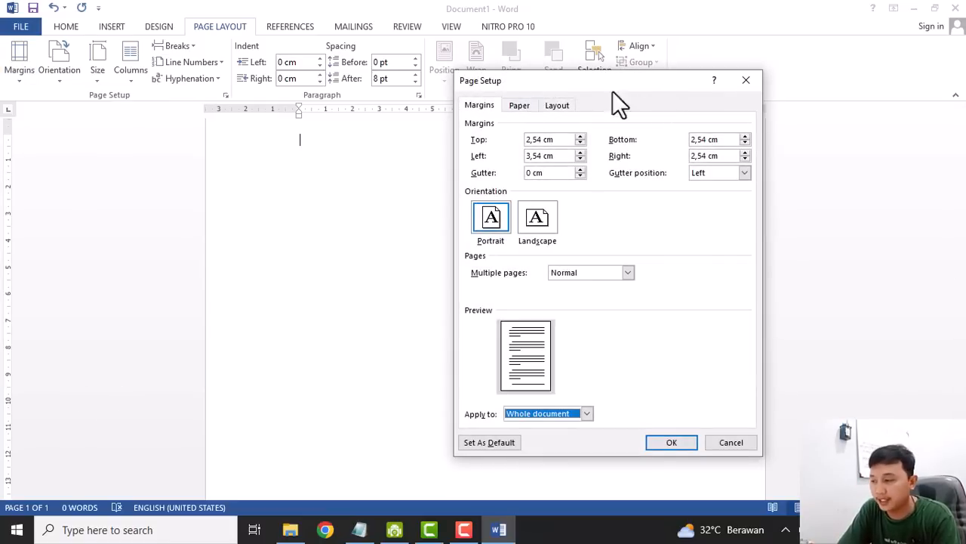
pyautogui.click(746, 80)
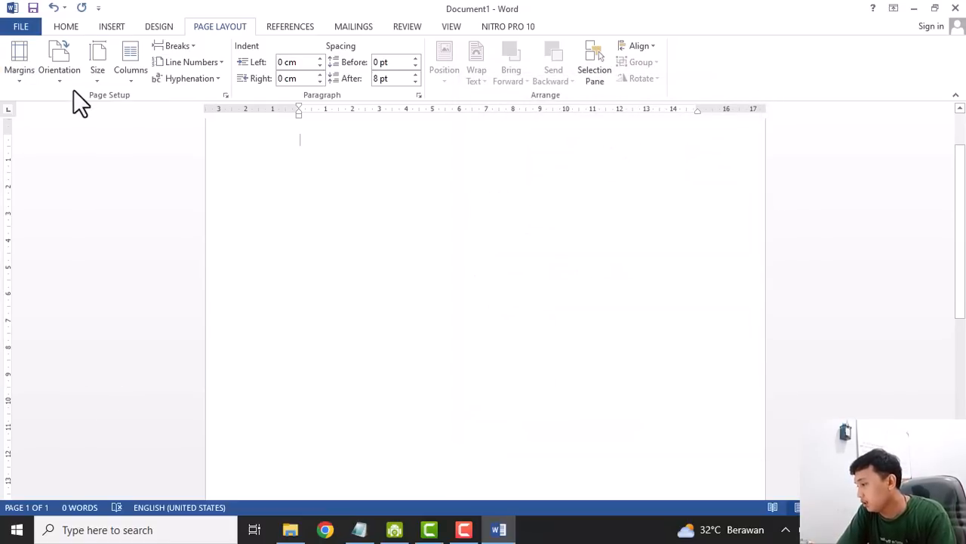
# Enter "FHLAFJLAKFA;FA FLANFLAFKLA NFALFNLAFAM FLKAFLAF;KAF HSAOIFHAFNA SAFASKLFNAS MFASNFKJASFASJF AKJFLAFA" in the empty document.
pyautogui.click(127, 73)
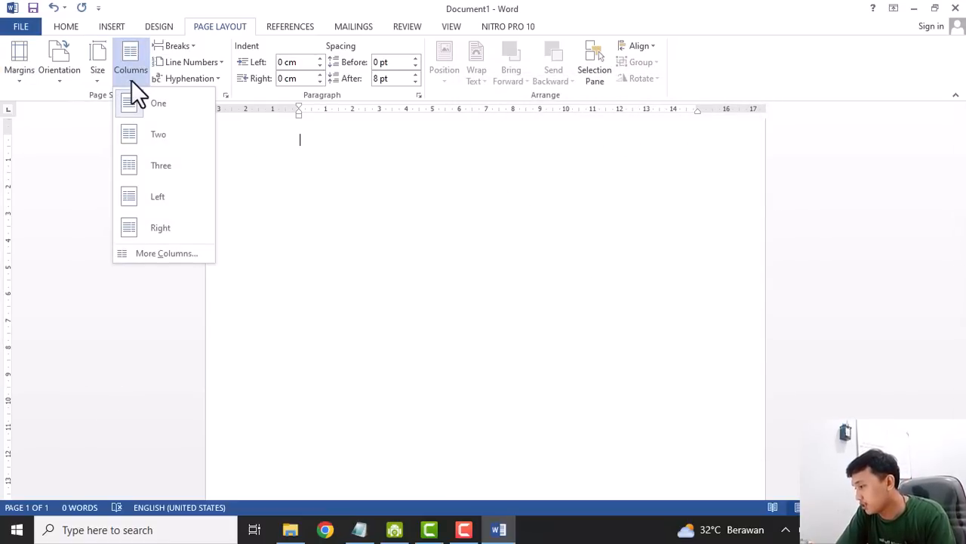
pyautogui.click(313, 244)
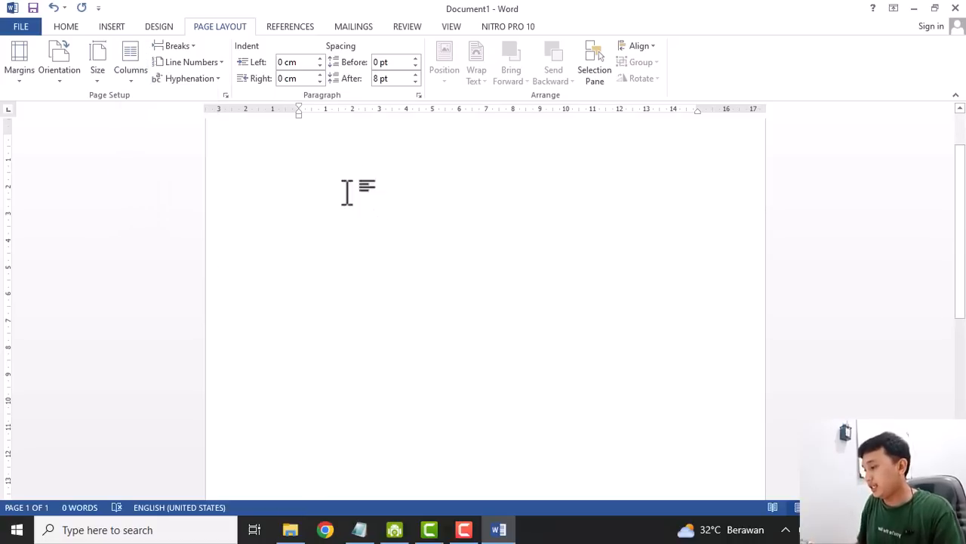
pyautogui.write('FHLAFJLA')
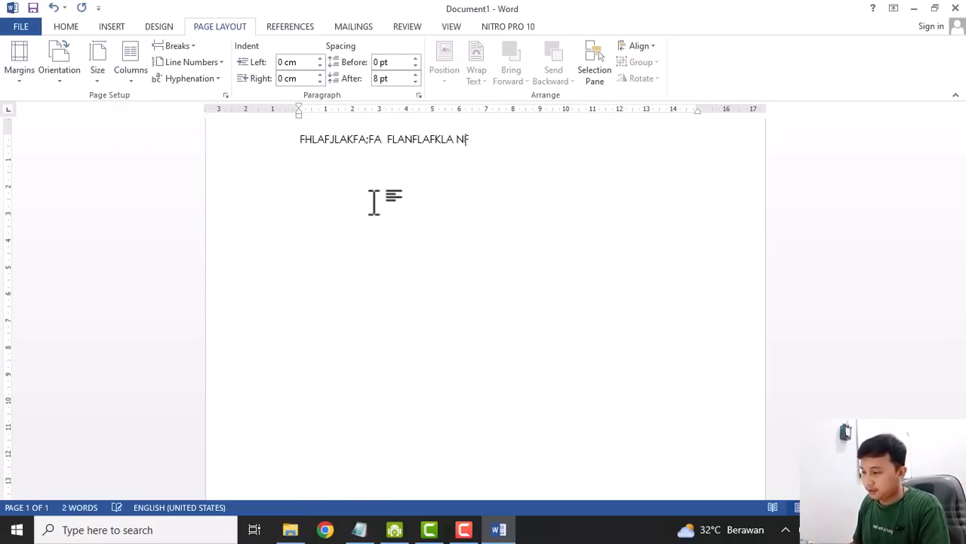
pyautogui.write('KFA;FA    FLANFLAFKLA  NFALFNLAFAM  FLKAFLAF;KAF  ')
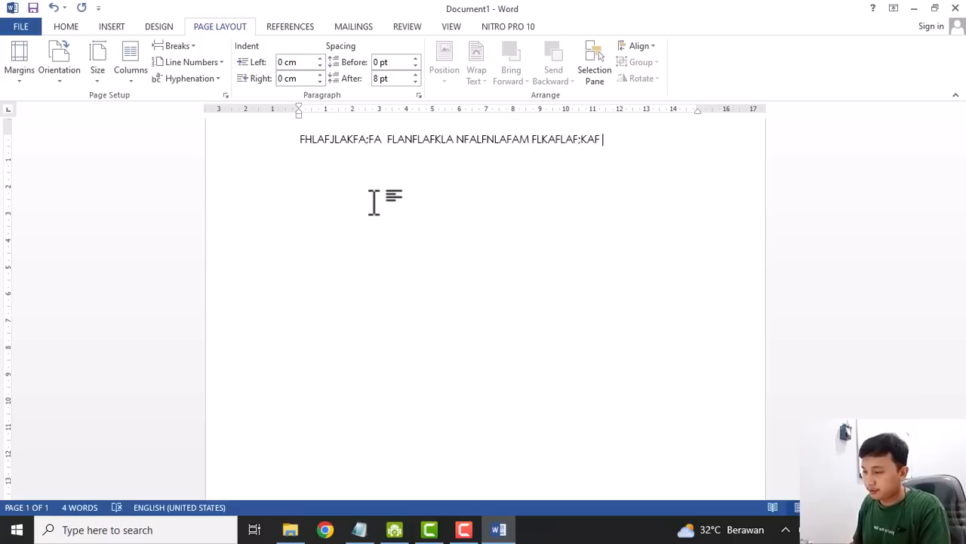
pyautogui.write('HSAOIFHAFNA SAFASKLFNAS MFASNFK')
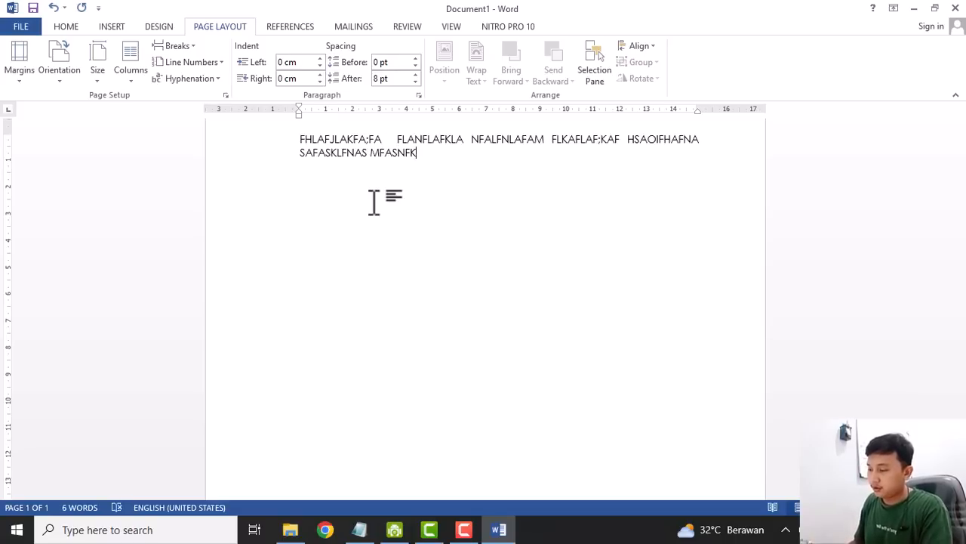
pyautogui.write('JASFASJF AKJFLAFA')
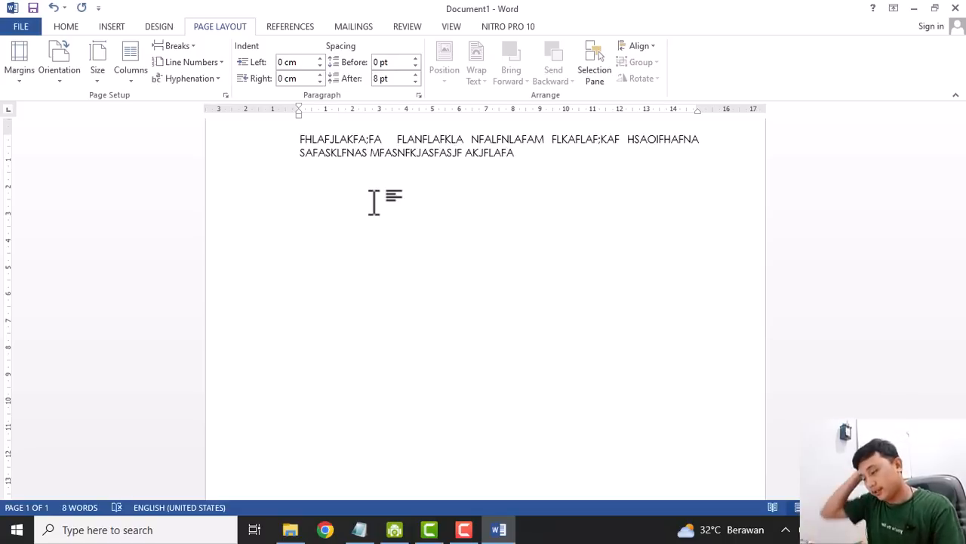
# Arrange the document's entire text in two columns, and change the layout to three columns.
pyautogui.hotkey('ctrl', 'a')
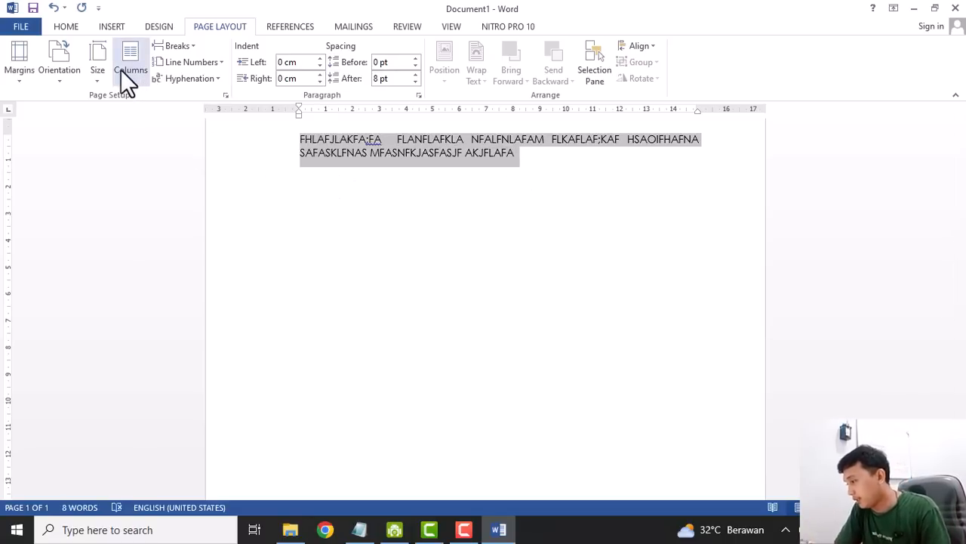
pyautogui.click(125, 68)
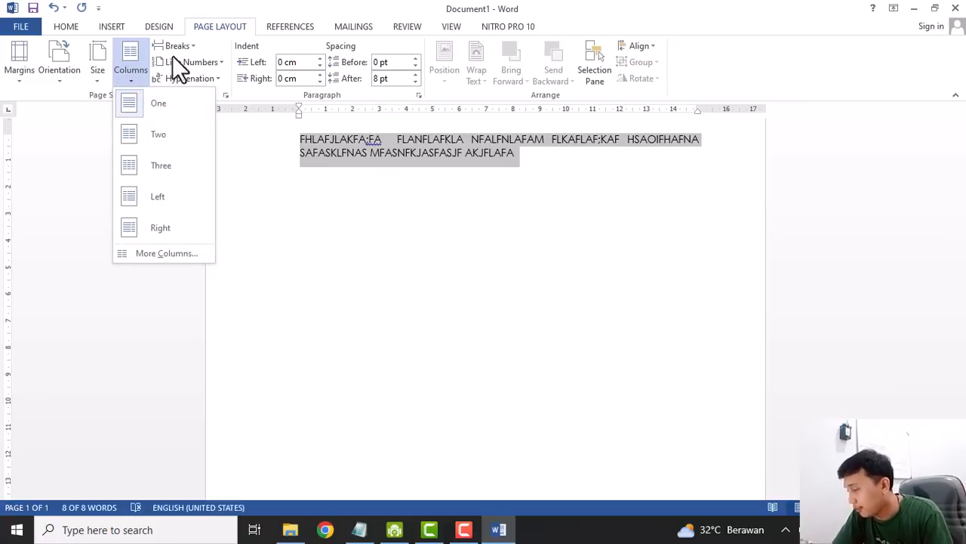
pyautogui.click(140, 135)
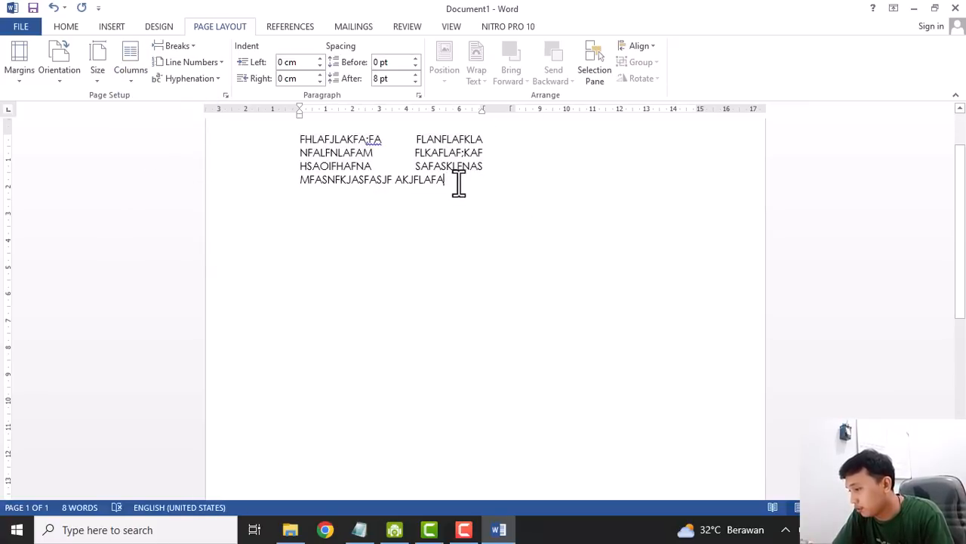
pyautogui.click(118, 57)
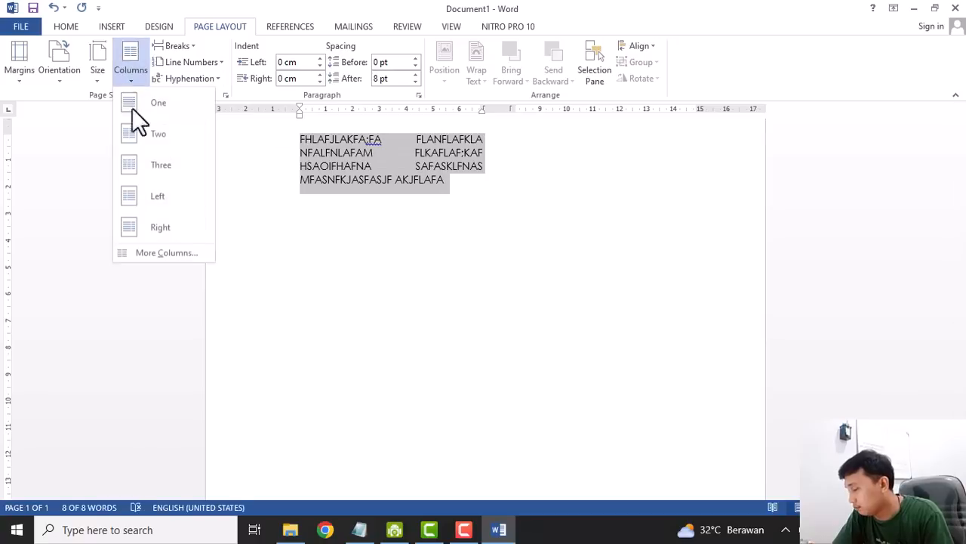
pyautogui.click(156, 169)
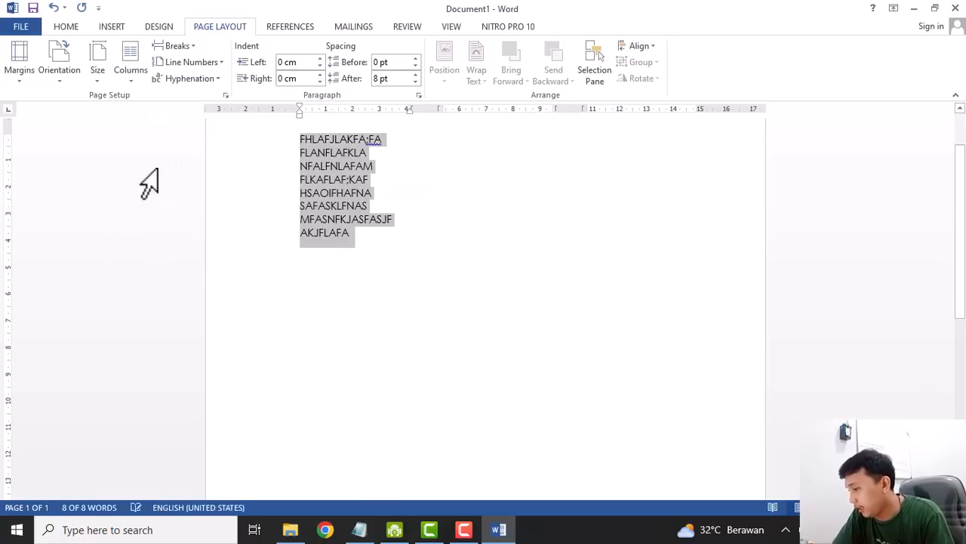
# Delete all of the sample text from the three-column page.
pyautogui.click(416, 233)
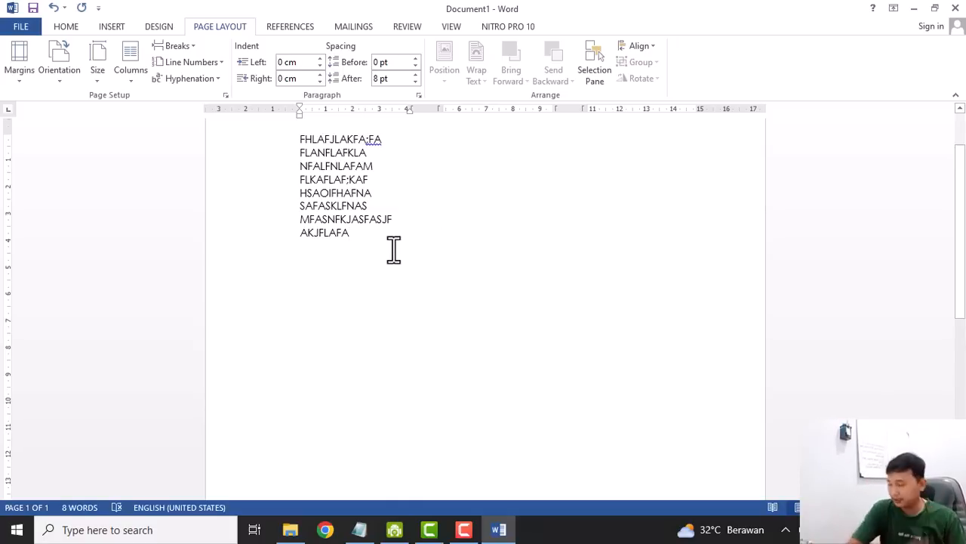
pyautogui.moveTo(393, 250); pyautogui.dragTo(309, 124)
pyautogui.press('BackSpace')
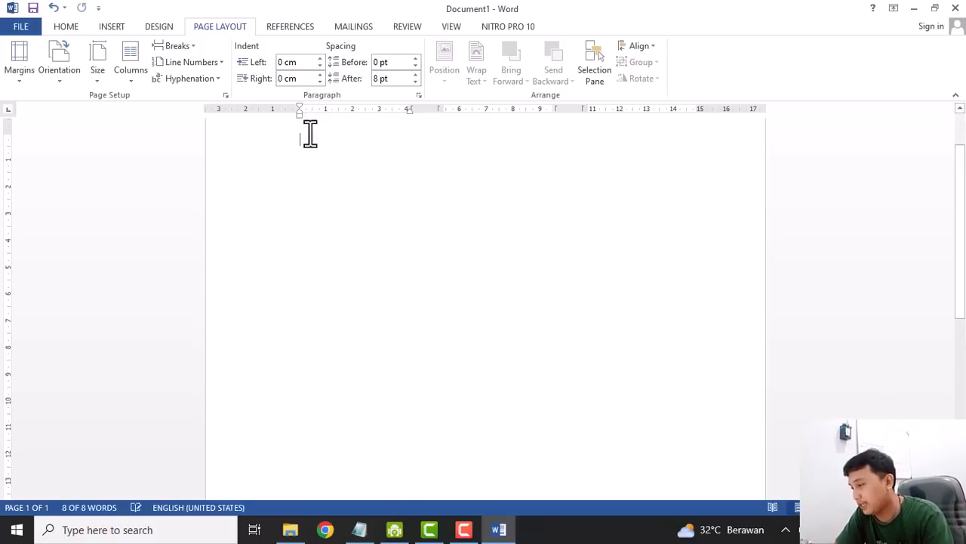
# Set the empty page to two columns and return it to a single column.
pyautogui.click(132, 66)
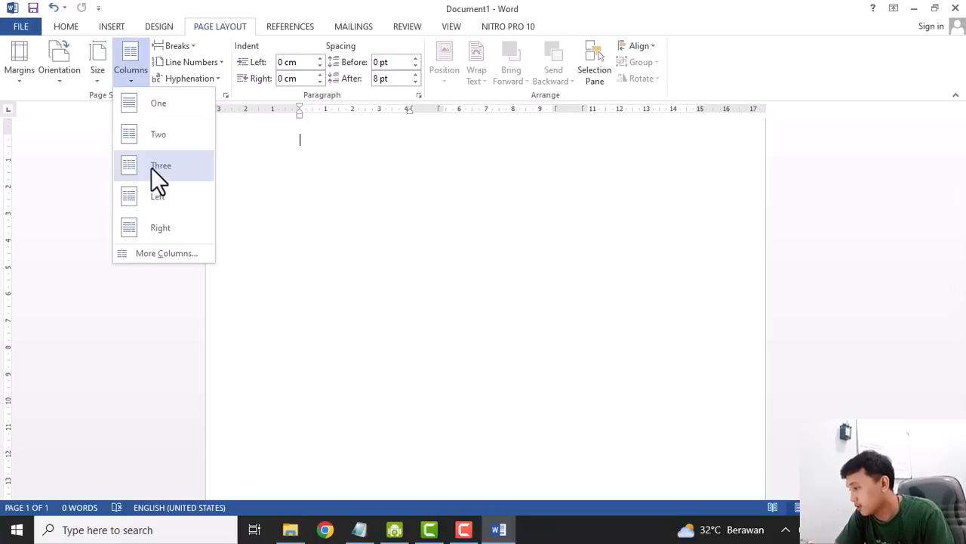
pyautogui.click(154, 133)
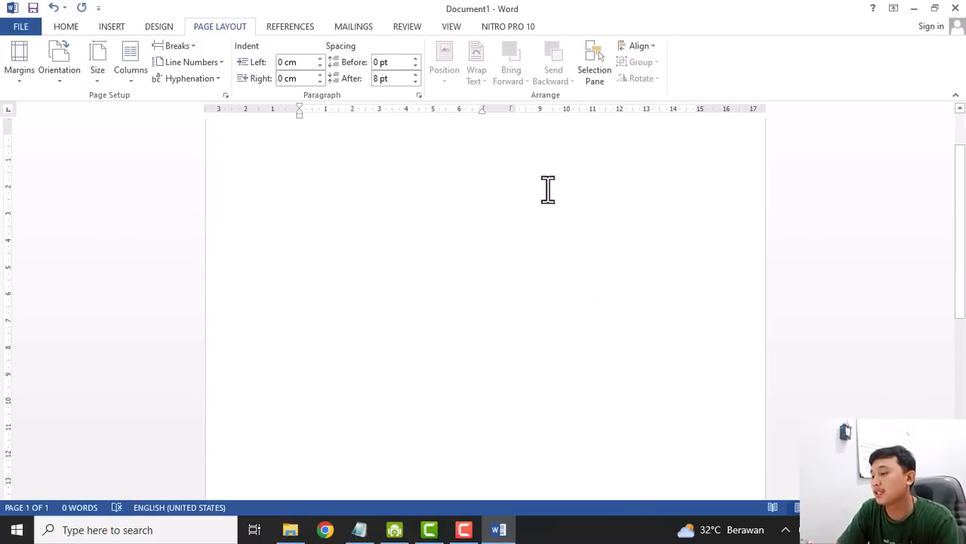
pyautogui.click(133, 52)
pyautogui.click(132, 100)
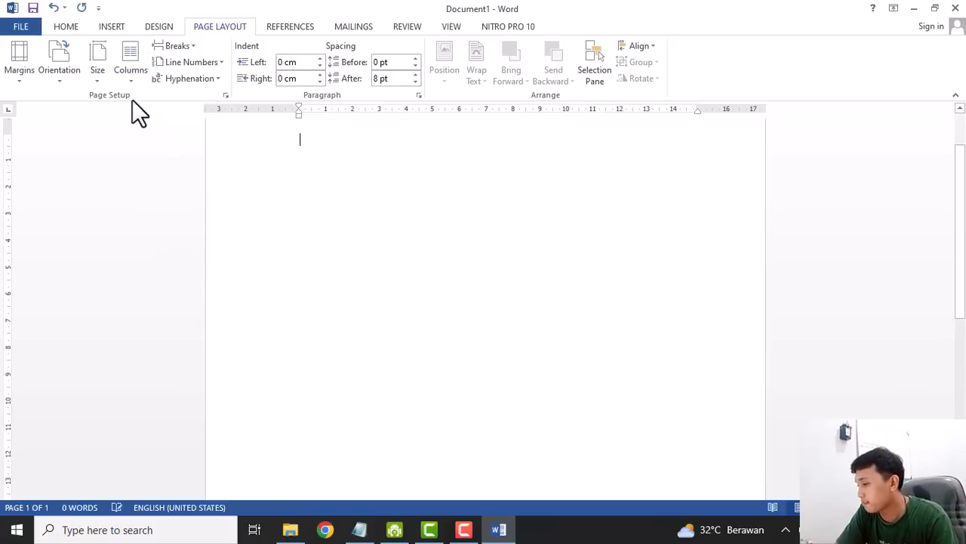
pyautogui.click(279, 27)
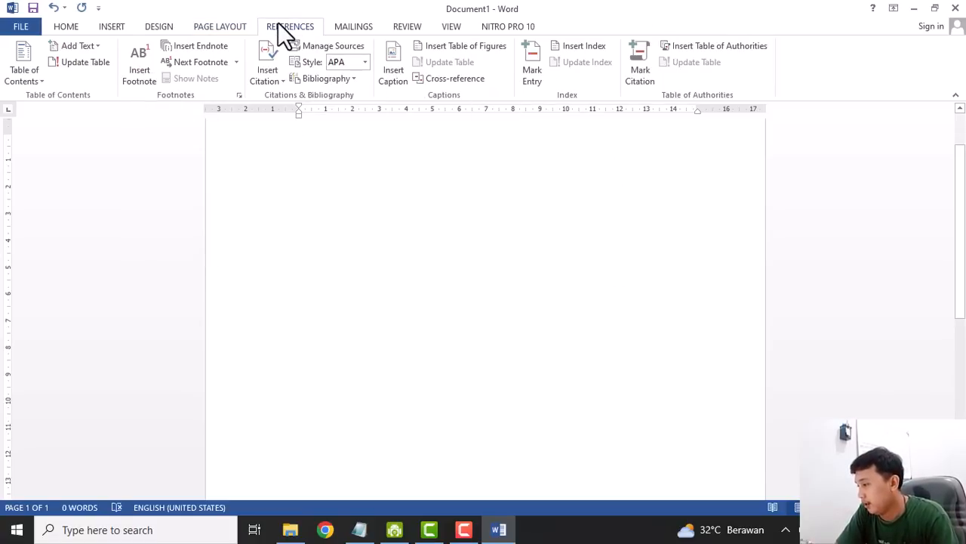
pyautogui.click(362, 26)
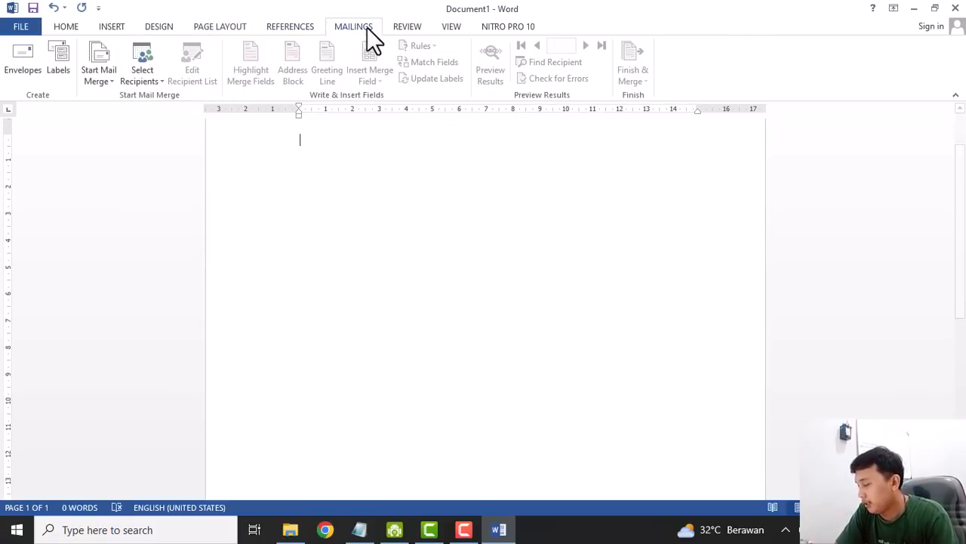
pyautogui.click(418, 27)
pyautogui.click(453, 28)
pyautogui.click(502, 29)
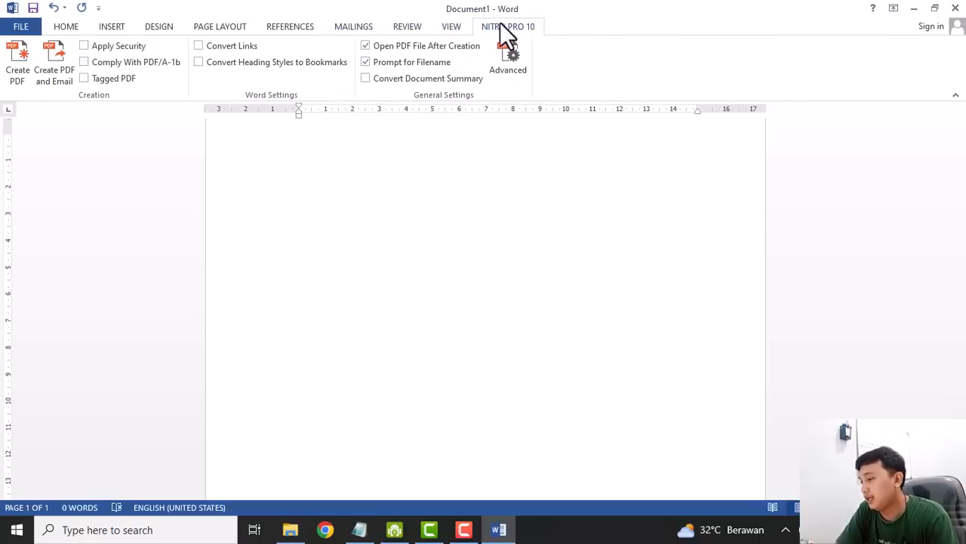
# Enter "JJFAJF" on the first line of the empty document.
pyautogui.click(73, 27)
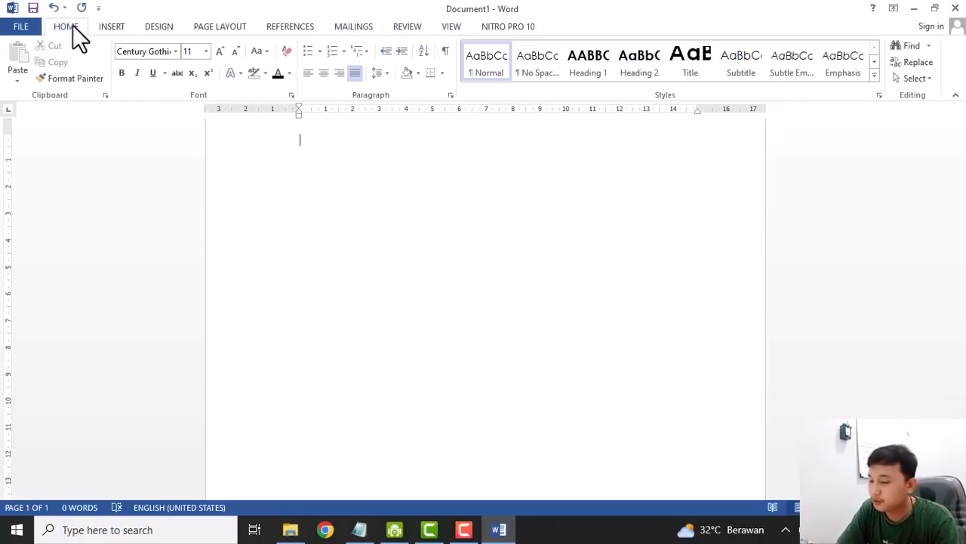
pyautogui.scroll(2, 378, 211)
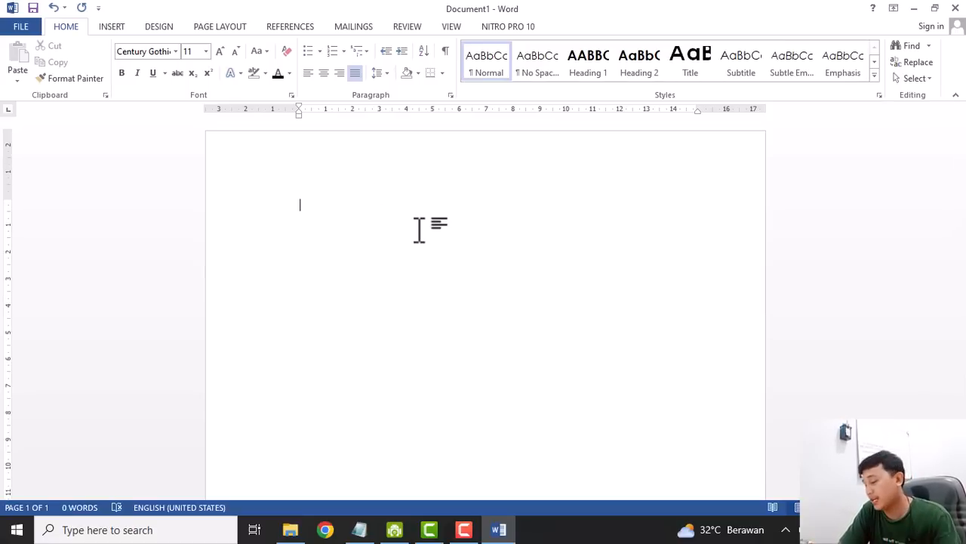
pyautogui.write('JJFAJF')
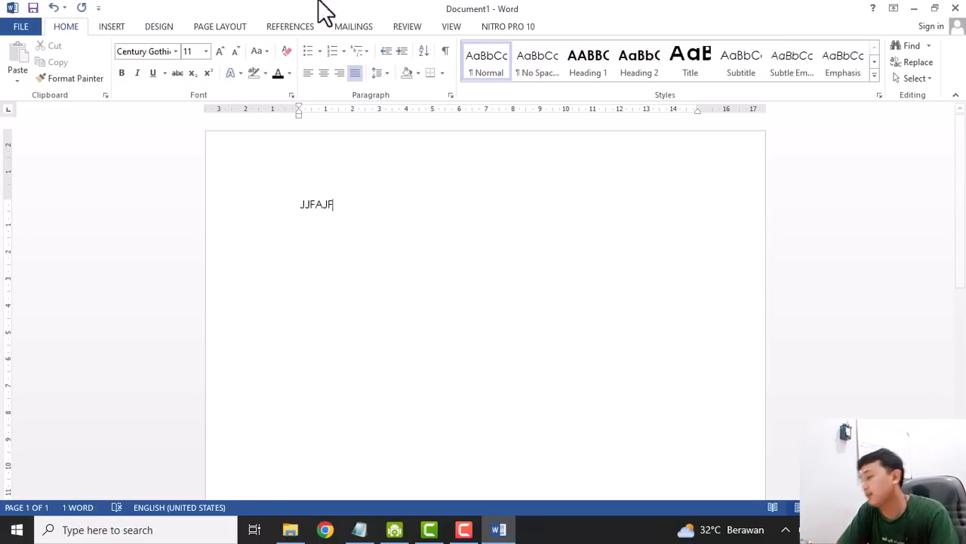
# Examine the Documents folder and the F: drive as locations for saving the document as a Word Document, without saving it.
pyautogui.click(32, 7)
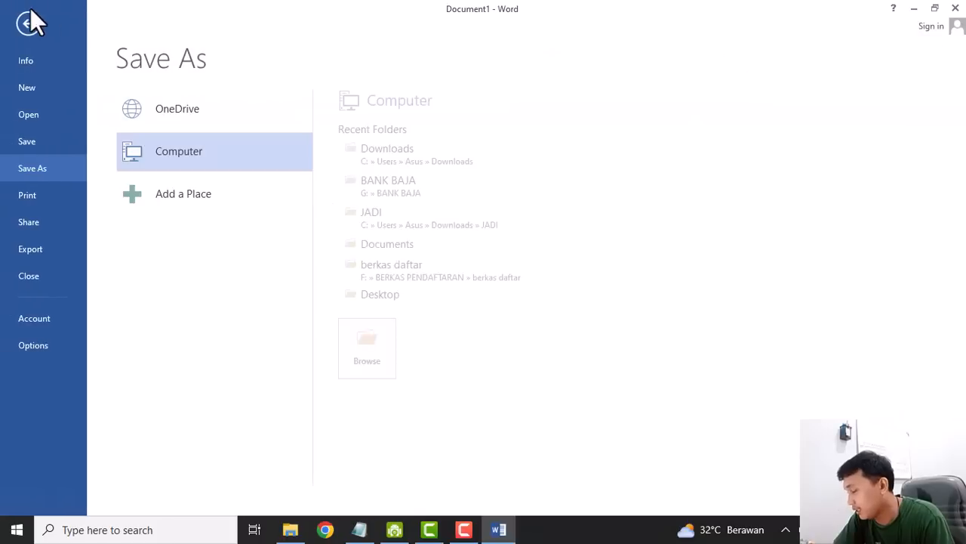
pyautogui.doubleClick(191, 149)
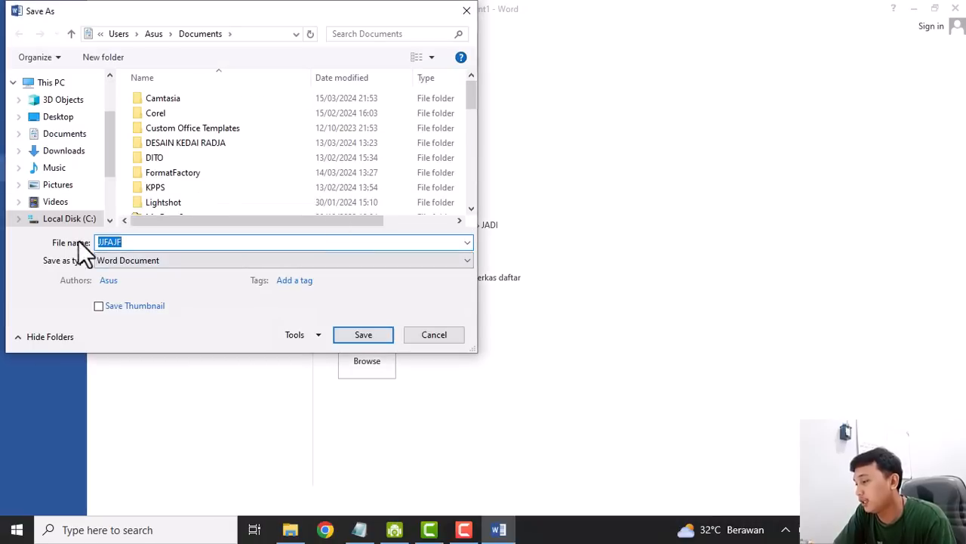
pyautogui.scroll(-5, 191, 116)
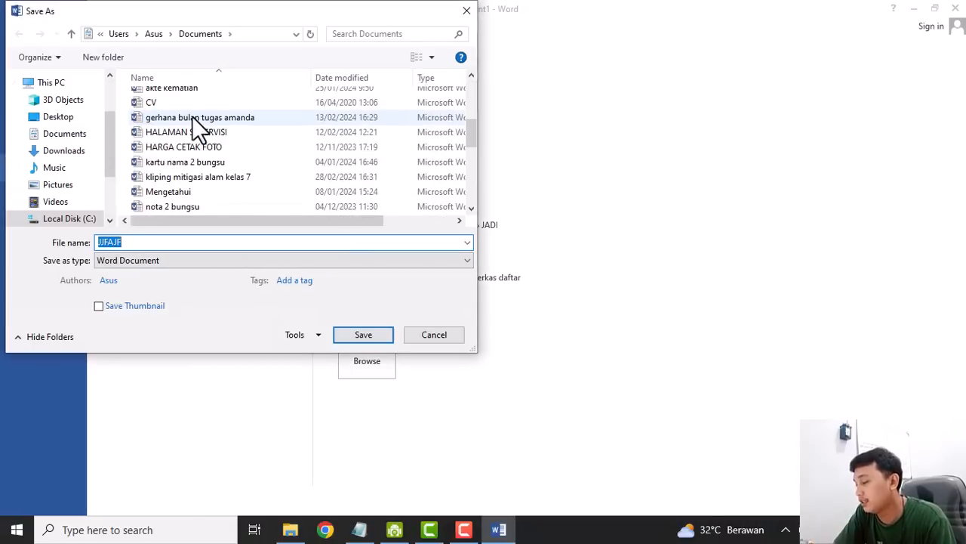
pyautogui.scroll(5, 191, 116)
pyautogui.scroll(2, 104, 138)
pyautogui.scroll(-5, 48, 155)
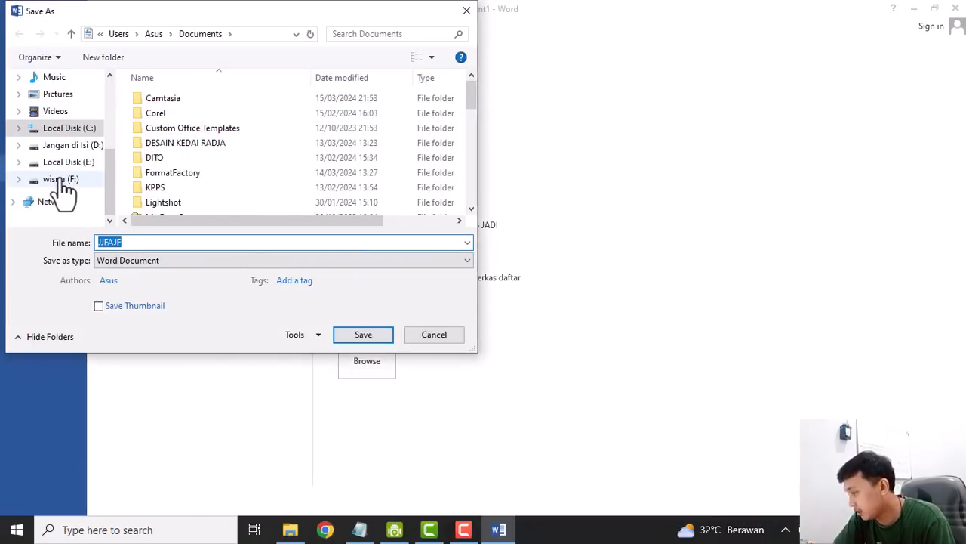
pyautogui.click(60, 181)
pyautogui.scroll(-5, 194, 219)
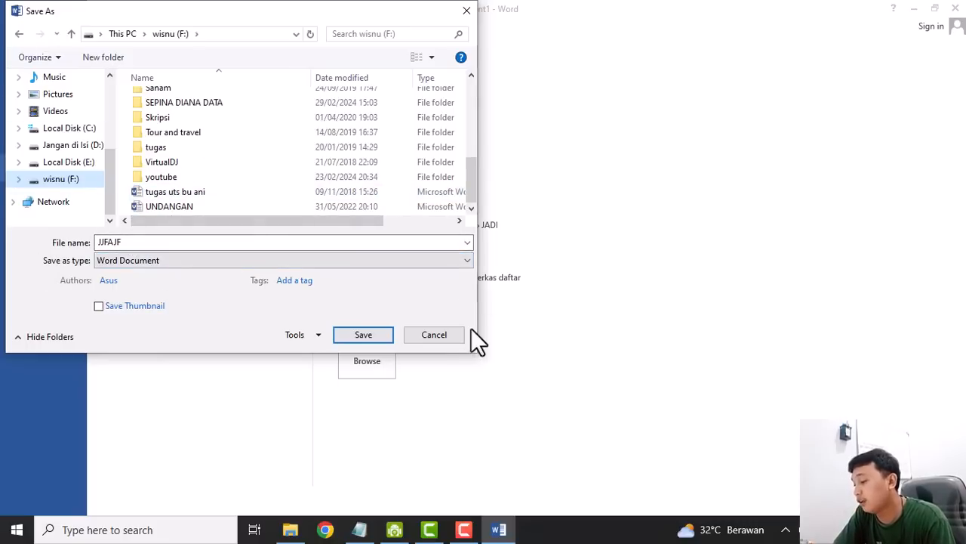
pyautogui.click(420, 338)
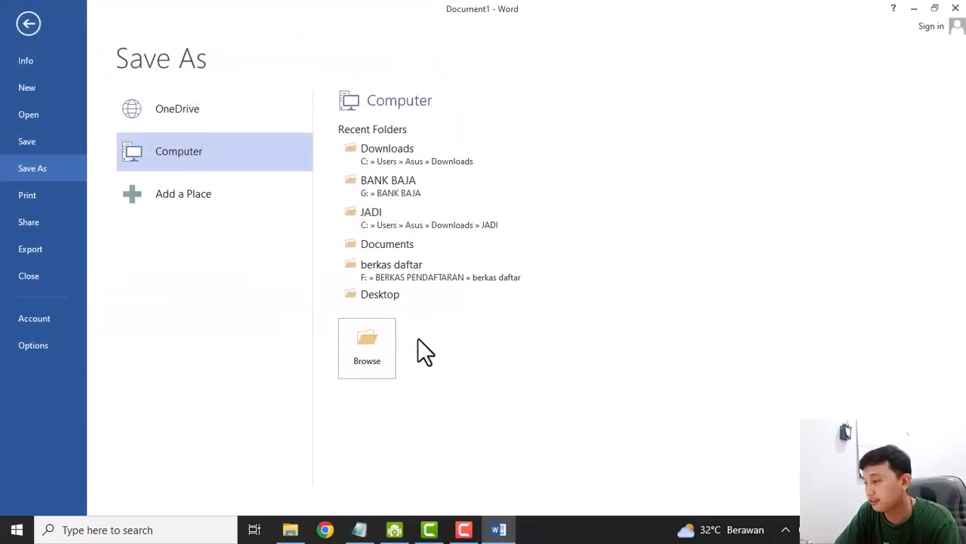
# Examine the print settings, page preview and list of available printers for the document, without printing it.
pyautogui.click(27, 23)
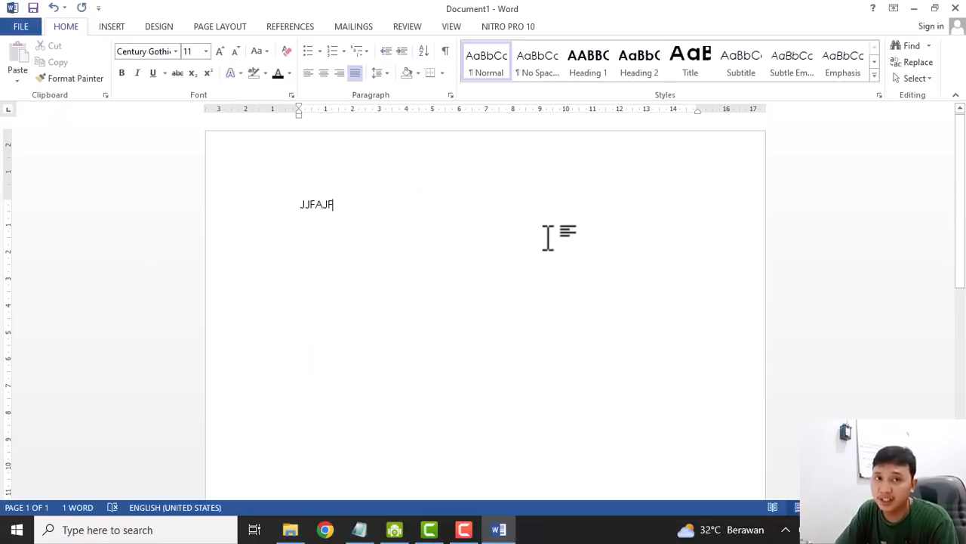
pyautogui.click(11, 28)
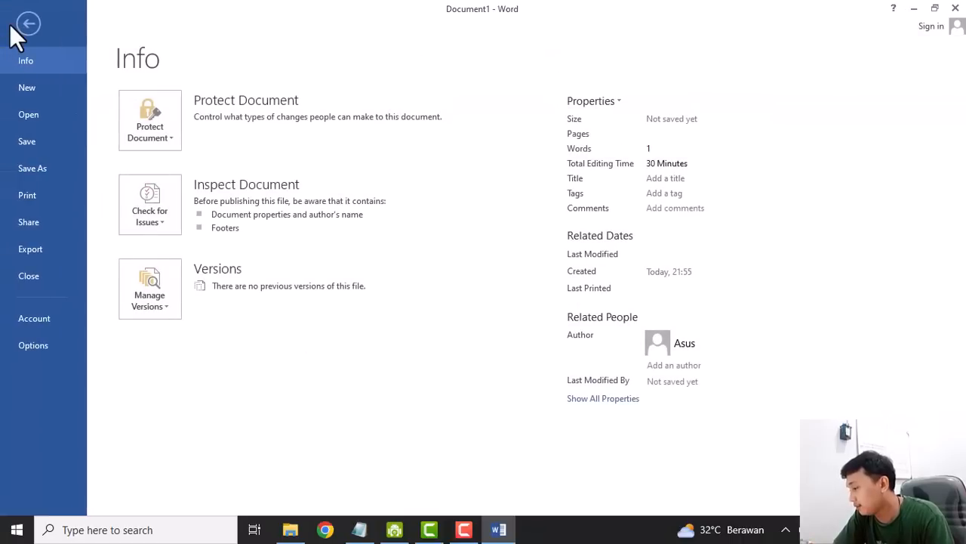
pyautogui.click(28, 196)
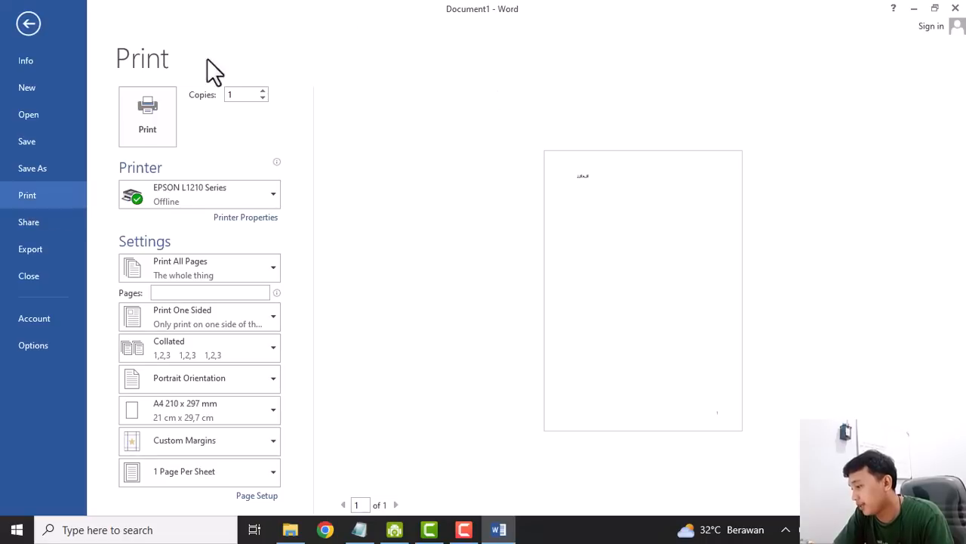
pyautogui.click(243, 196)
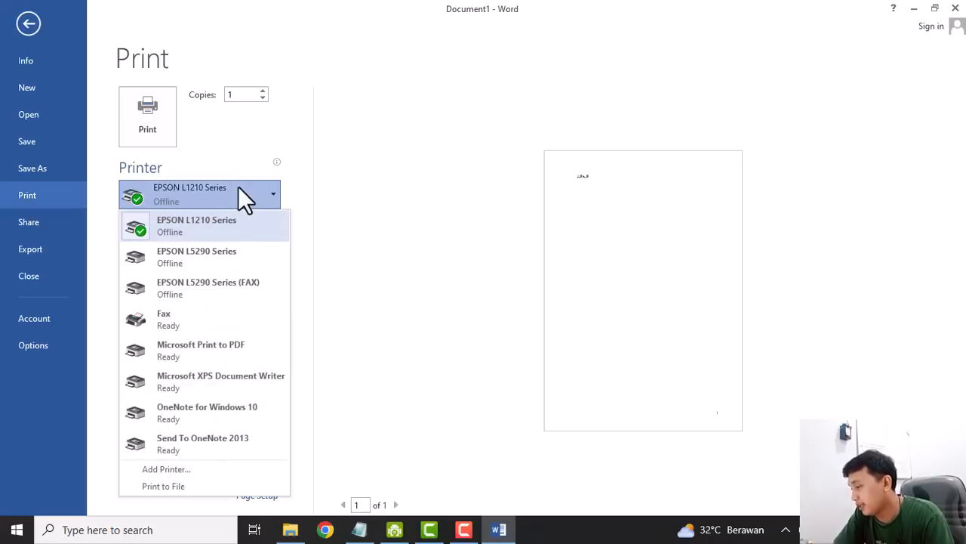
pyautogui.click(239, 188)
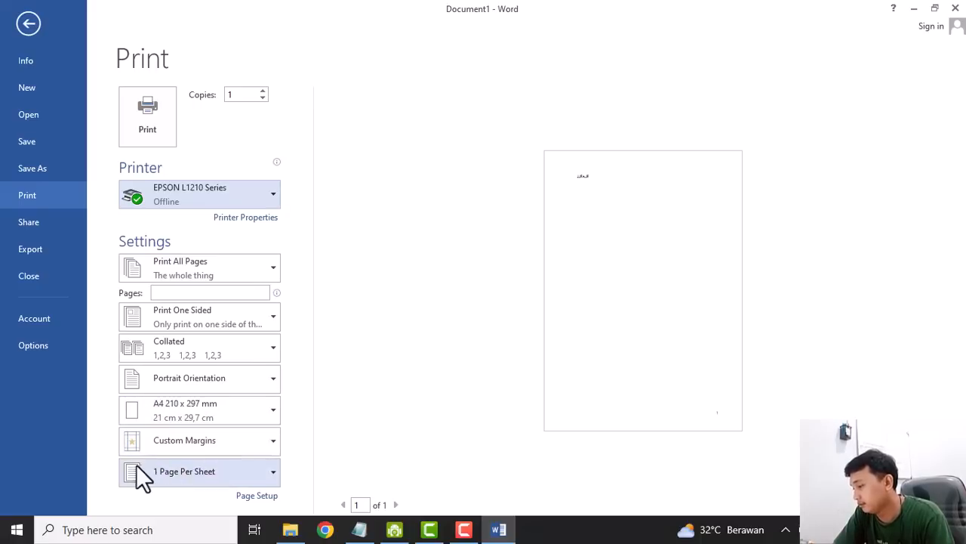
pyautogui.click(29, 24)
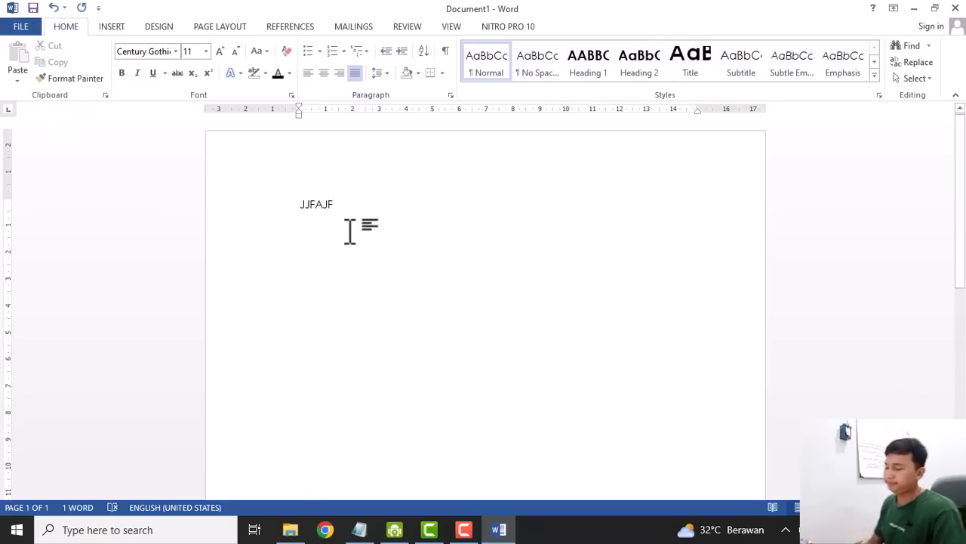
# Delete the text "JJFAJF" from the first line of the document.
pyautogui.moveTo(366, 211); pyautogui.dragTo(252, 195)
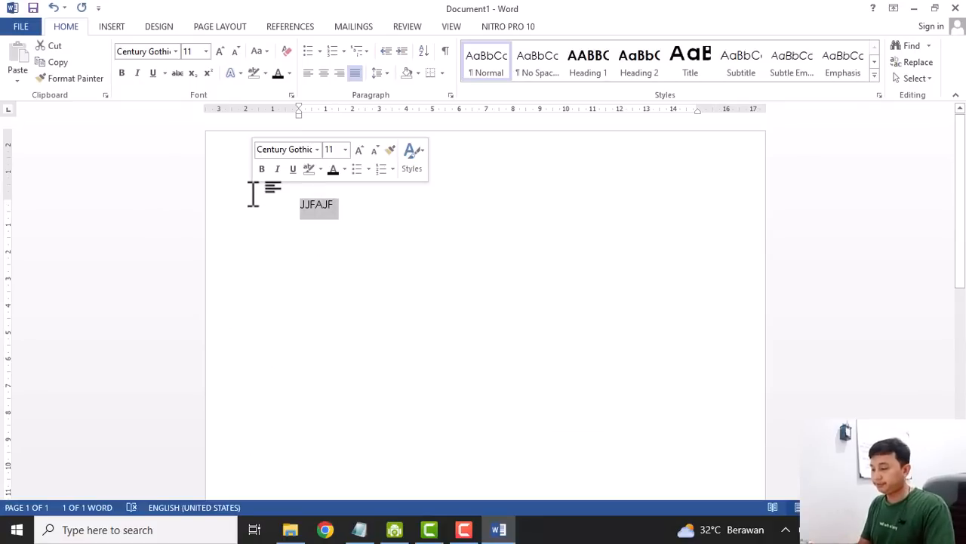
pyautogui.press('Delete')
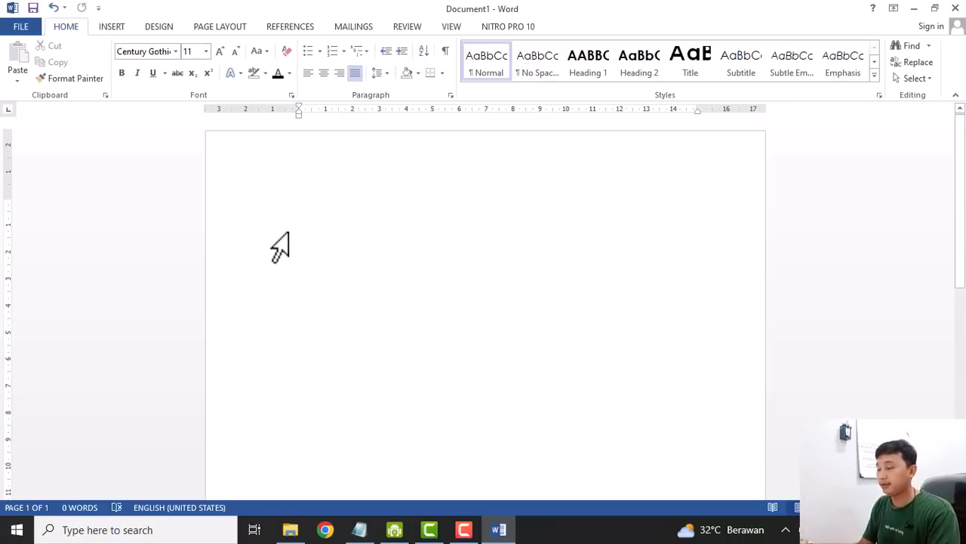
pyautogui.scroll(-1, 384, 213)
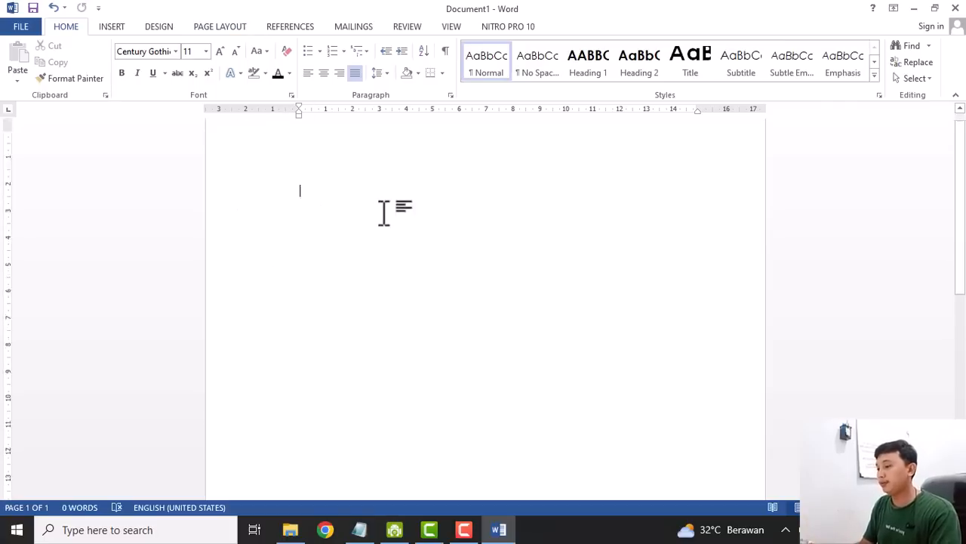
pyautogui.scroll(-10, 453, 429)
pyautogui.scroll(10, 585, 304)
pyautogui.scroll(-2, 382, 125)
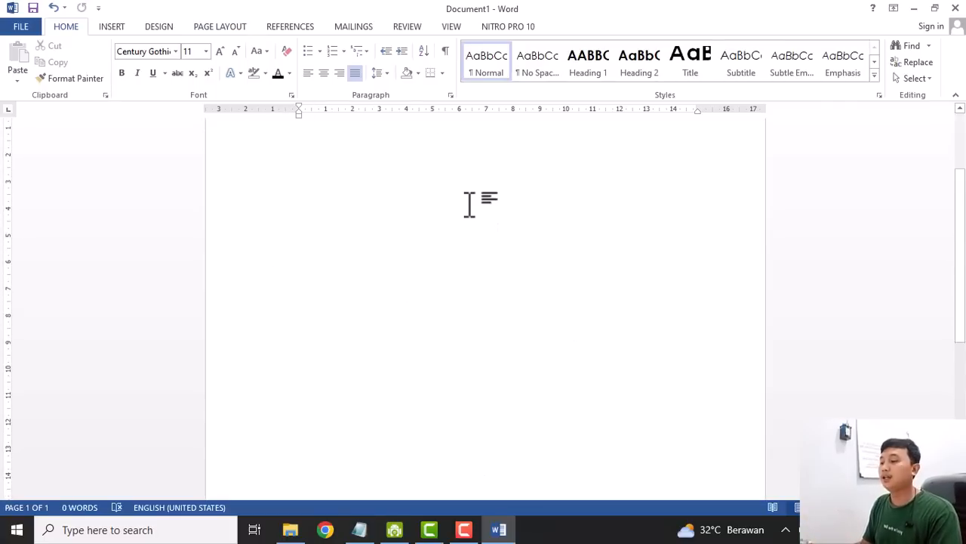